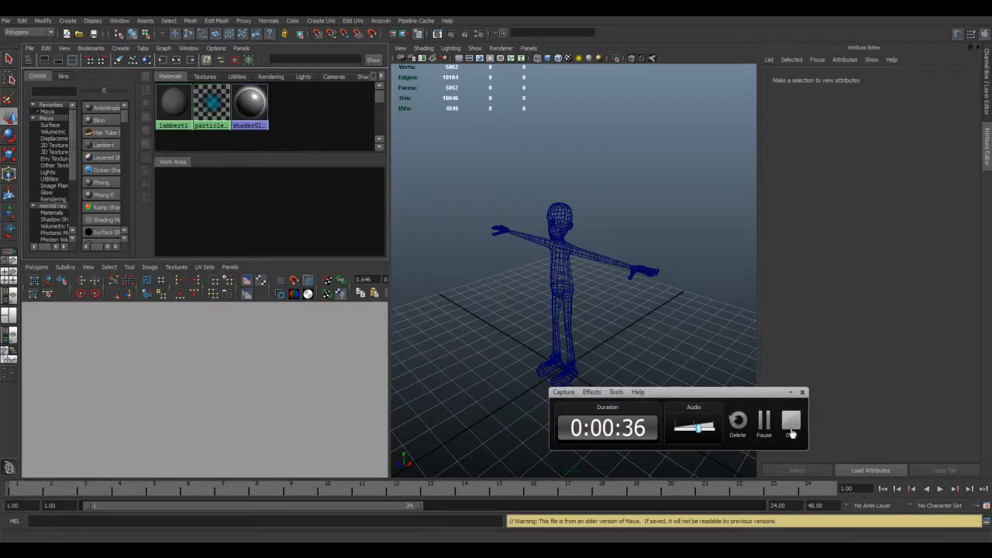
Display the character model smooth-shaded in the viewport and select its whole mesh.
{"action": "left_click", "coordinate": [789, 423]}
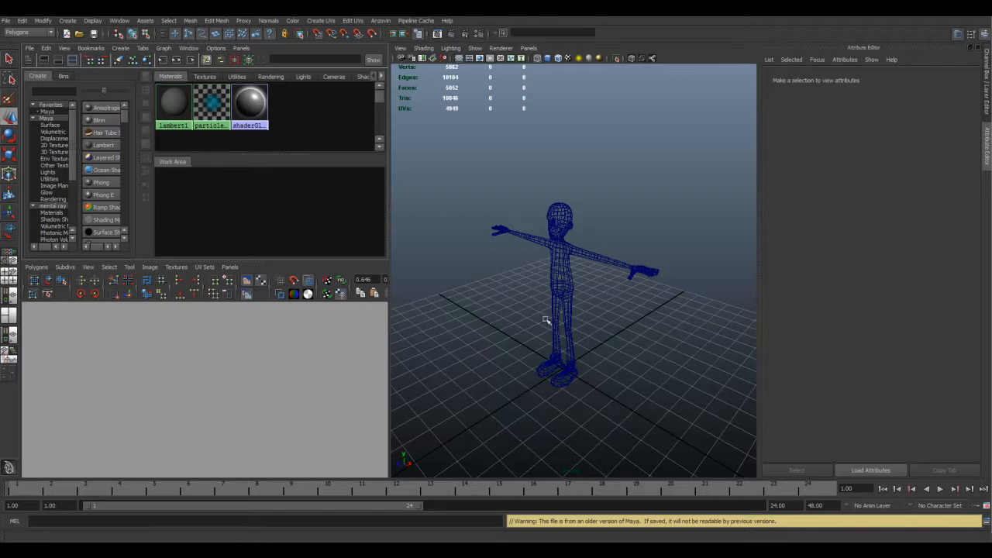
{"action": "mouse_move", "coordinate": [546, 269]}
{"action": "left_mouse_down", "text": "alt"}
{"action": "mouse_move", "coordinate": [547, 290]}
{"action": "mouse_move", "coordinate": [575, 288]}
{"action": "mouse_move", "coordinate": [565, 276]}
{"action": "left_mouse_up", "text": "alt"}
{"action": "key", "text": "5"}
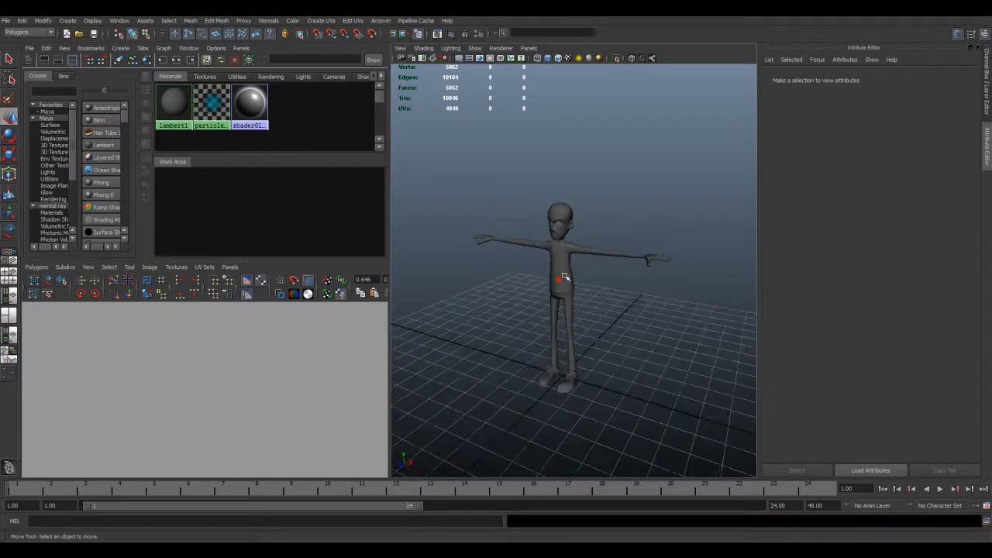
{"action": "scroll", "coordinate": [563, 276], "scroll_direction": "up", "scroll_amount": 8}
{"action": "left_click", "coordinate": [551, 256]}
{"action": "scroll", "coordinate": [554, 303], "scroll_direction": "down", "scroll_amount": 8}
{"action": "middle_click_drag", "start_coordinate": [582, 296], "coordinate": [586, 284], "text": "alt"}
{"action": "left_click_drag", "start_coordinate": [554, 318], "coordinate": [603, 270], "text": "alt"}
{"action": "key", "text": "w"}
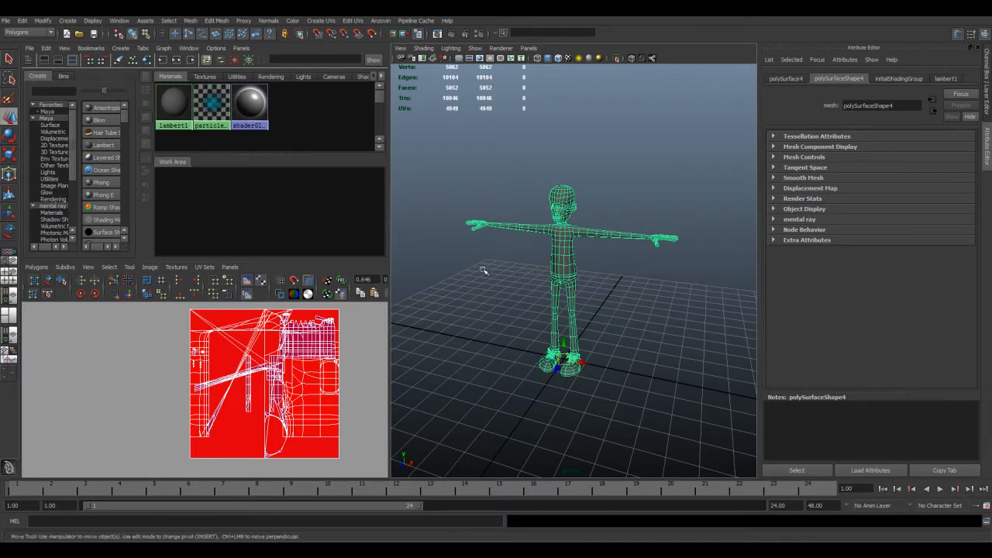
{"action": "left_click_drag", "start_coordinate": [570, 290], "coordinate": [541, 280], "text": "alt"}
{"action": "scroll", "coordinate": [570, 267], "scroll_direction": "up", "scroll_amount": 5}
{"action": "scroll", "coordinate": [570, 264], "scroll_direction": "down", "scroll_amount": 3}
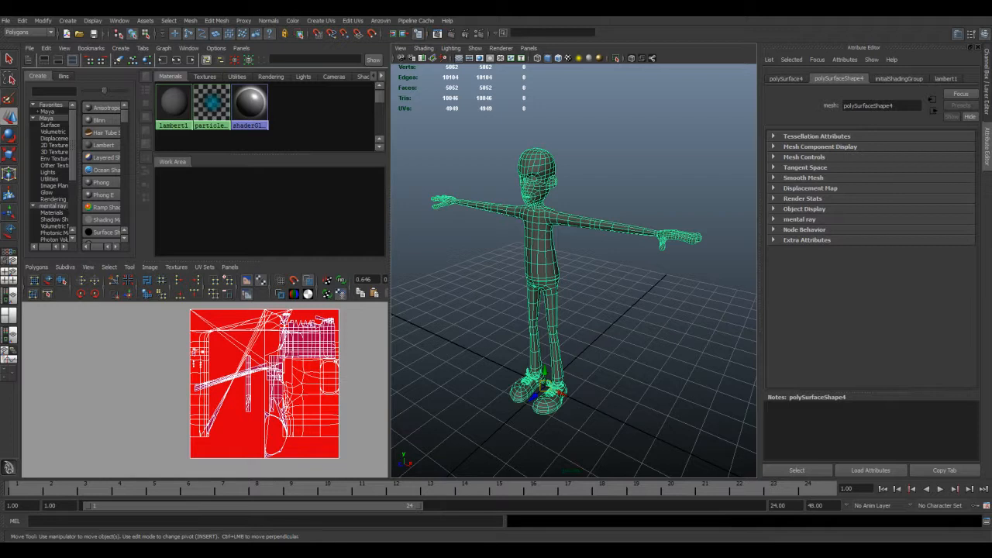
{"action": "left_click_drag", "start_coordinate": [470, 251], "coordinate": [552, 242], "text": "alt"}
{"action": "right_click_drag", "start_coordinate": [597, 277], "coordinate": [547, 277], "text": "alt"}
{"action": "middle_click_drag", "start_coordinate": [546, 277], "coordinate": [543, 278], "text": "alt"}
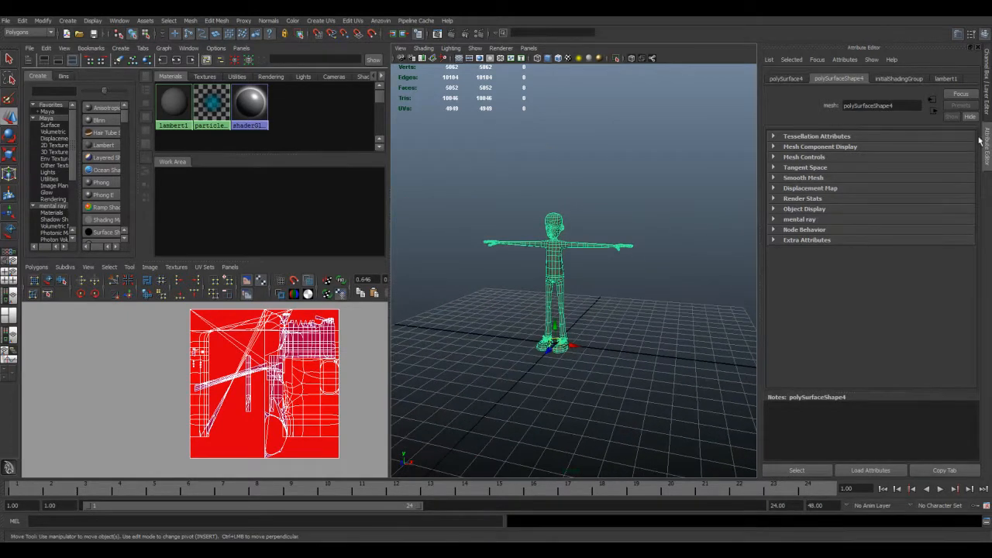
Show the channel box and select all faces of the character.
{"action": "left_click", "coordinate": [987, 114]}
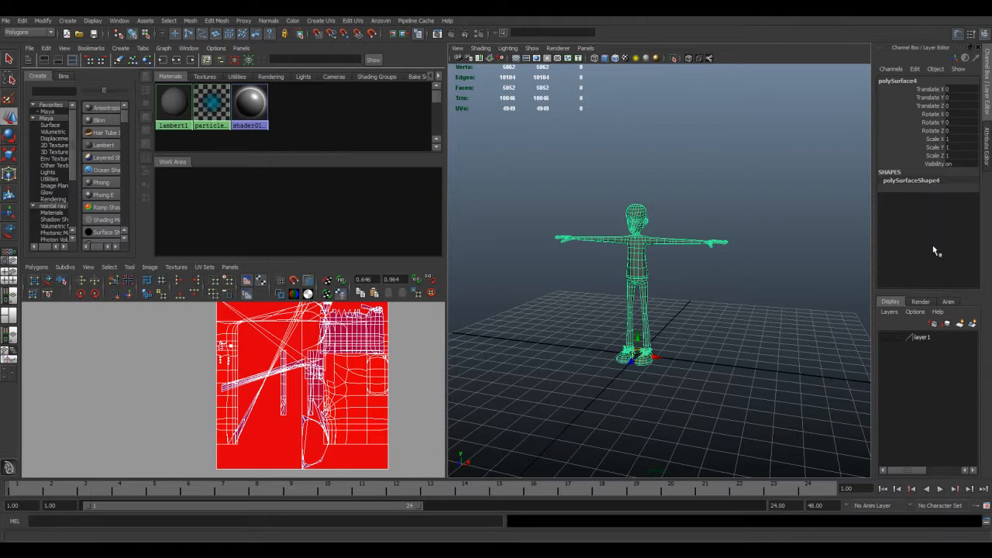
{"action": "left_click_drag", "start_coordinate": [632, 277], "coordinate": [636, 282], "text": "alt"}
{"action": "right_click_drag", "start_coordinate": [635, 258], "coordinate": [640, 285]}
{"action": "left_click_drag", "start_coordinate": [514, 167], "coordinate": [756, 407]}
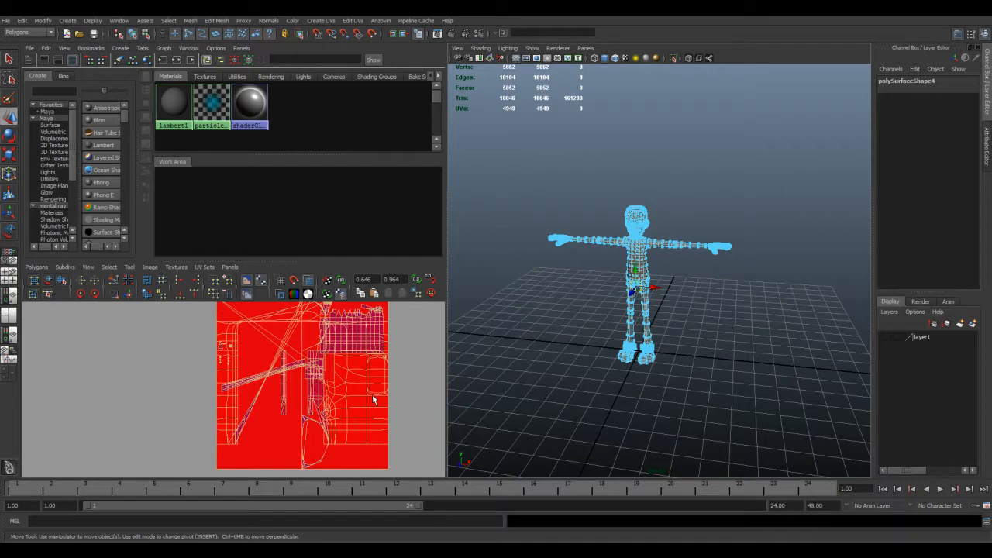
Tear off the Create UVs commands as a floating window and bring up the Planar Mapping options.
{"action": "key", "text": "space"}
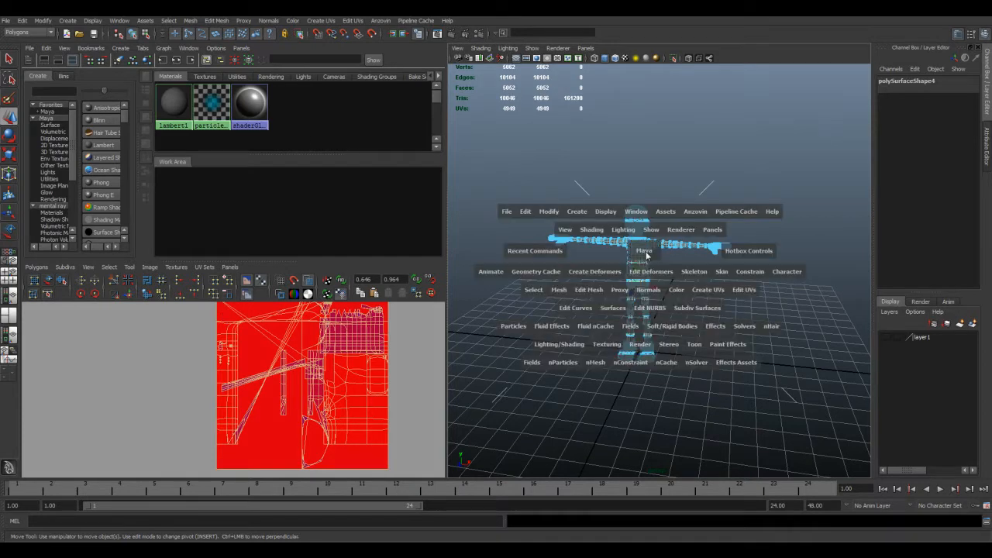
{"action": "left_click", "coordinate": [711, 295]}
{"action": "left_click", "coordinate": [740, 299]}
{"action": "left_click_drag", "start_coordinate": [740, 293], "coordinate": [768, 211]}
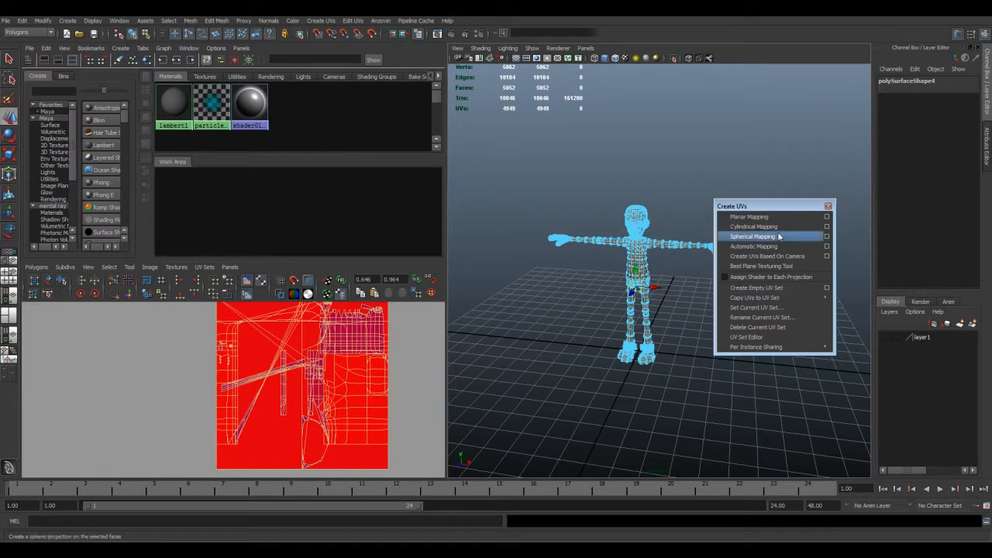
{"action": "left_click", "coordinate": [826, 217]}
{"action": "left_click_drag", "start_coordinate": [749, 87], "coordinate": [741, 202]}
Reset the Planar Mapping options to their defaults and move the dialog clear of the model.
{"action": "left_click", "coordinate": [642, 205]}
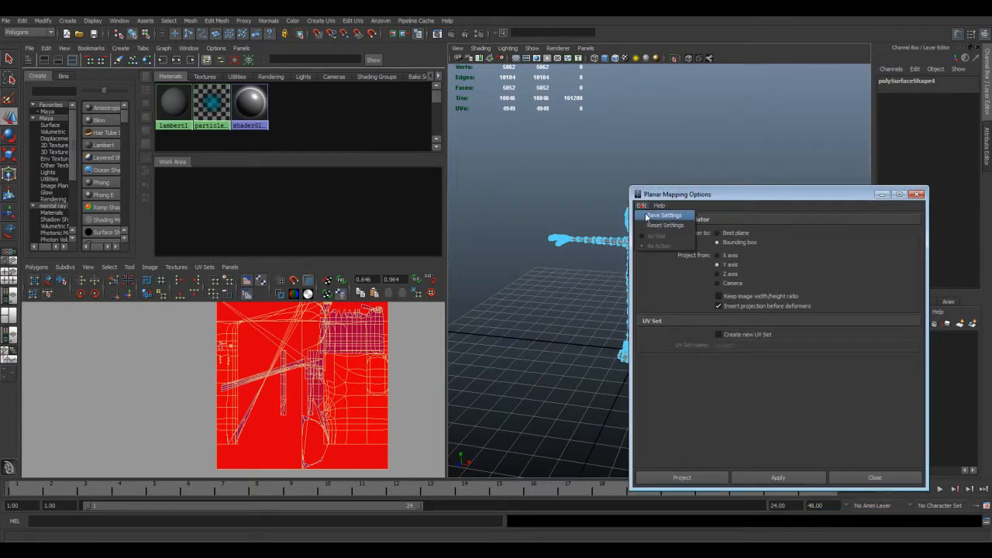
{"action": "left_click", "coordinate": [659, 225]}
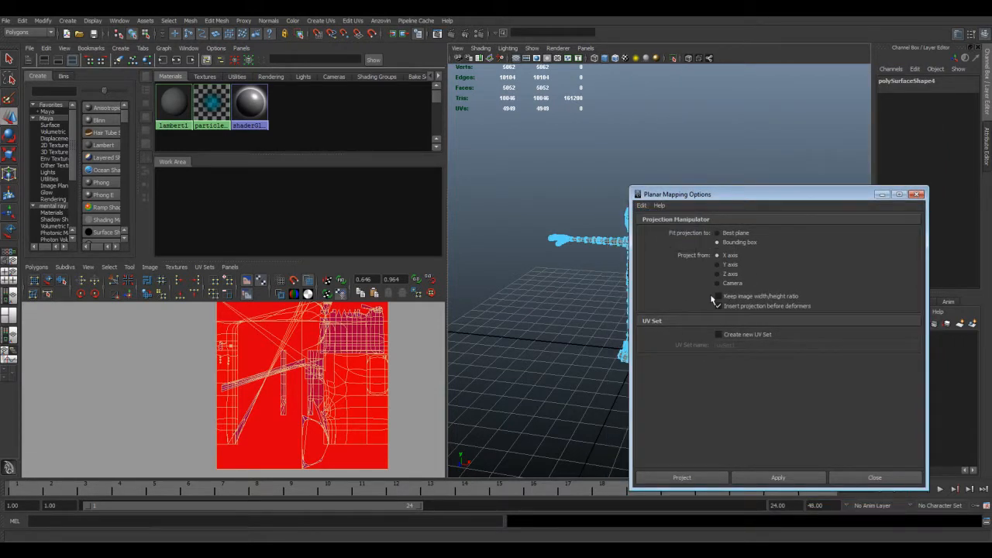
{"action": "left_click_drag", "start_coordinate": [757, 197], "coordinate": [812, 179]}
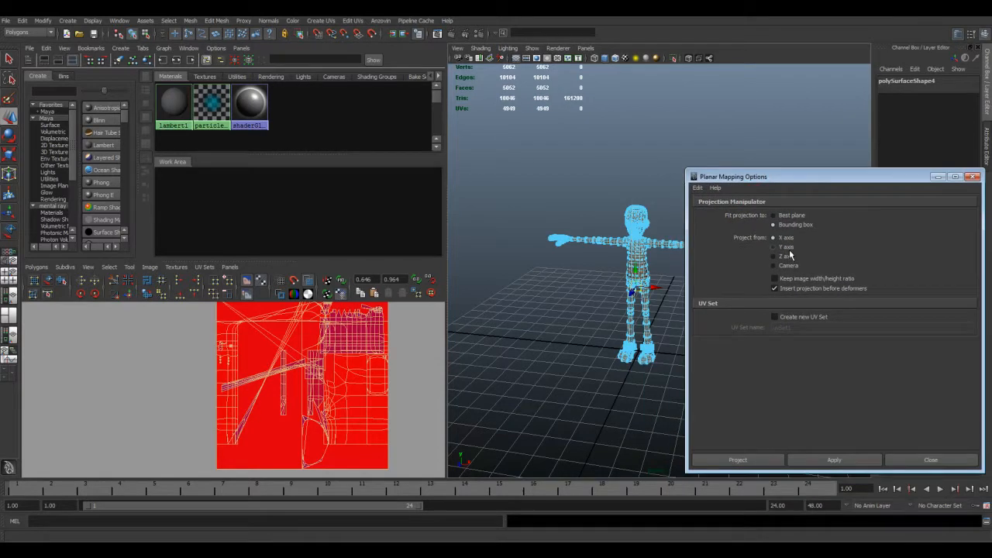
{"action": "left_click_drag", "start_coordinate": [769, 178], "coordinate": [763, 113]}
{"action": "left_click_drag", "start_coordinate": [633, 304], "coordinate": [477, 459], "text": "alt"}
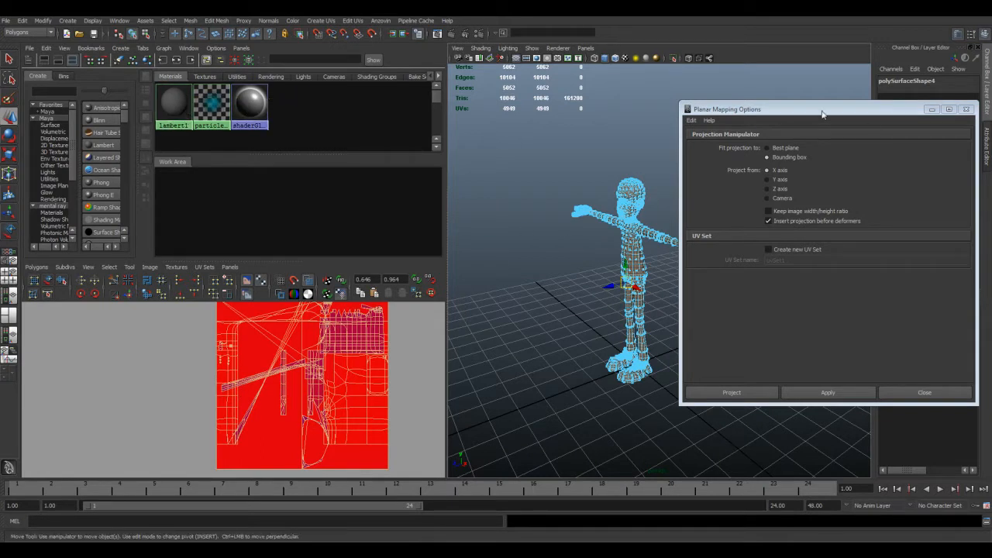
{"action": "left_click_drag", "start_coordinate": [821, 112], "coordinate": [801, 131]}
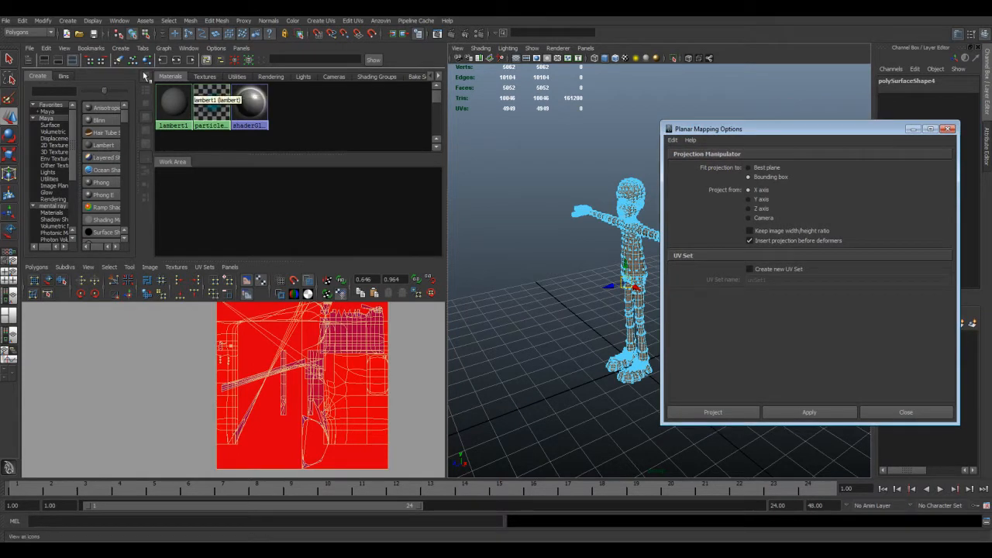
{"action": "left_click_drag", "start_coordinate": [787, 134], "coordinate": [862, 146]}
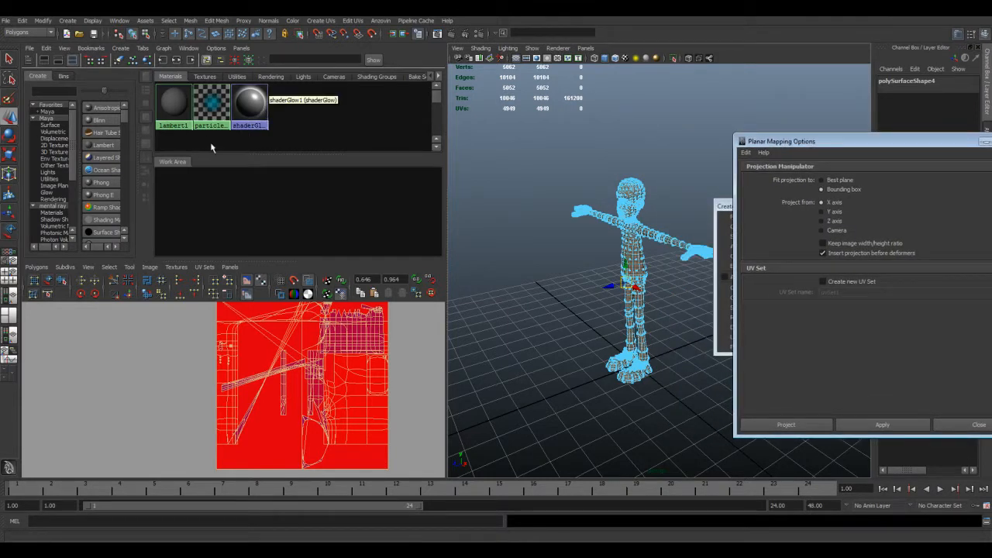
Create a new Lambert material, open its attributes, and move the floating windows out of the way.
{"action": "left_click", "coordinate": [104, 145]}
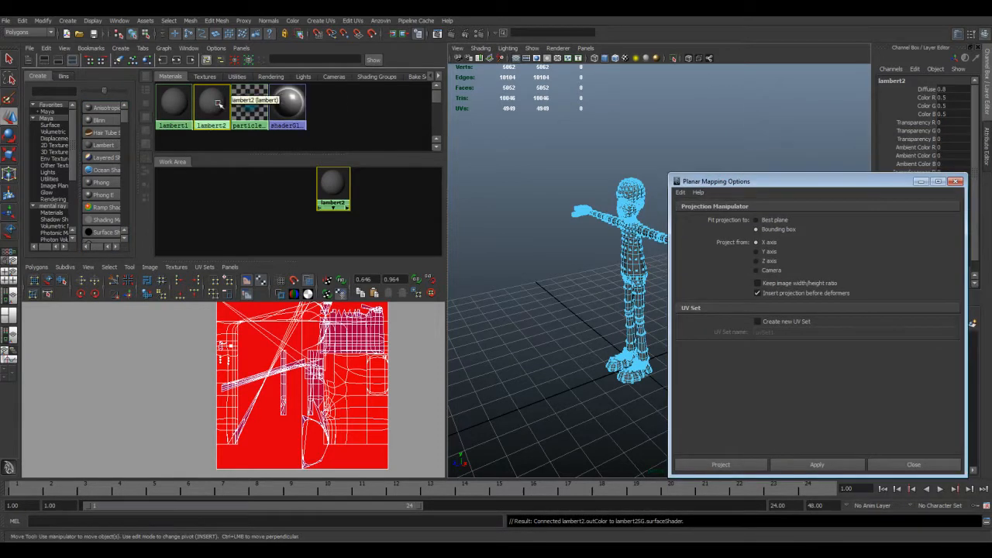
{"action": "double_click", "coordinate": [208, 106]}
{"action": "left_click_drag", "start_coordinate": [892, 184], "coordinate": [277, 214]}
{"action": "left_click_drag", "start_coordinate": [806, 208], "coordinate": [503, 320]}
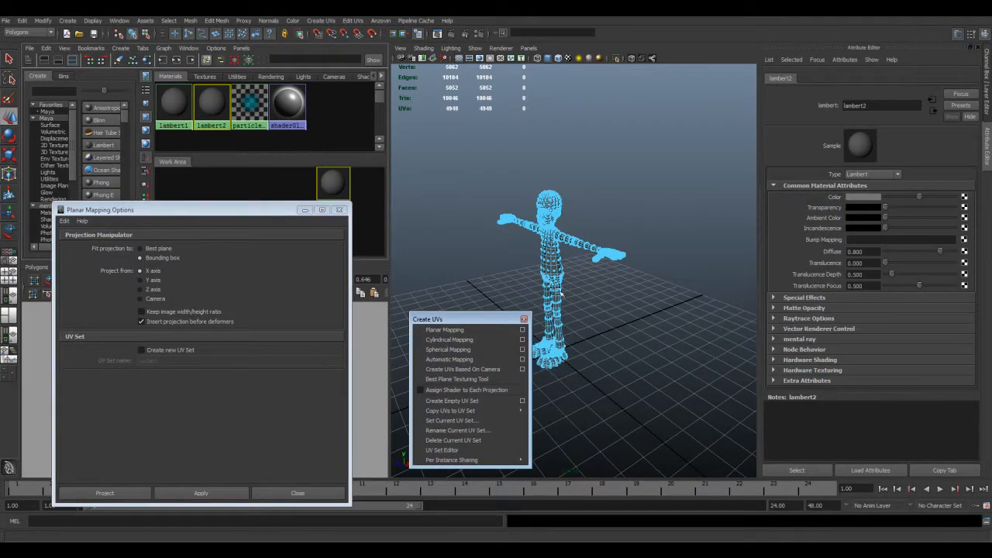
Map a Checker texture to the color of lambert2.
{"action": "scroll", "coordinate": [578, 289], "scroll_direction": "up", "scroll_amount": 5}
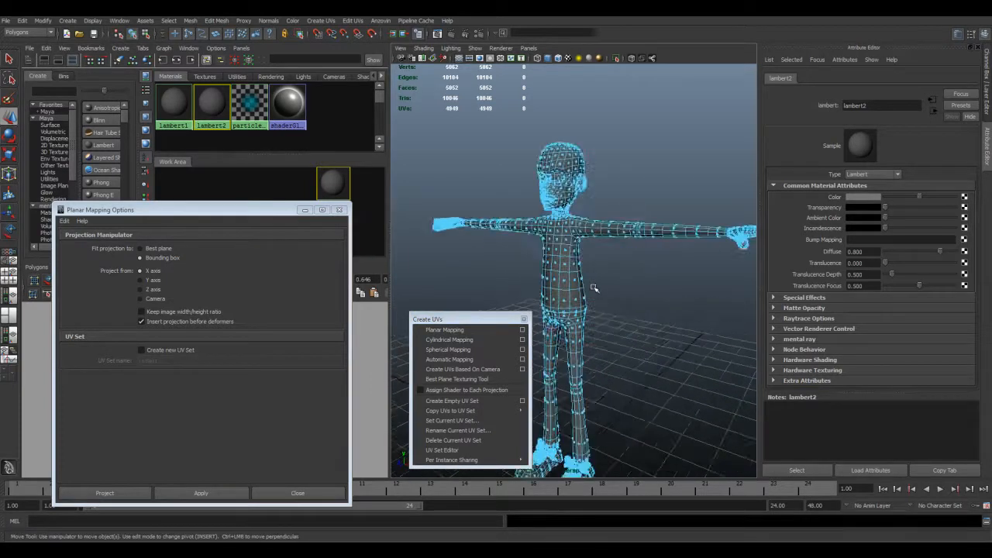
{"action": "left_click_drag", "start_coordinate": [593, 289], "coordinate": [411, 259], "text": "alt"}
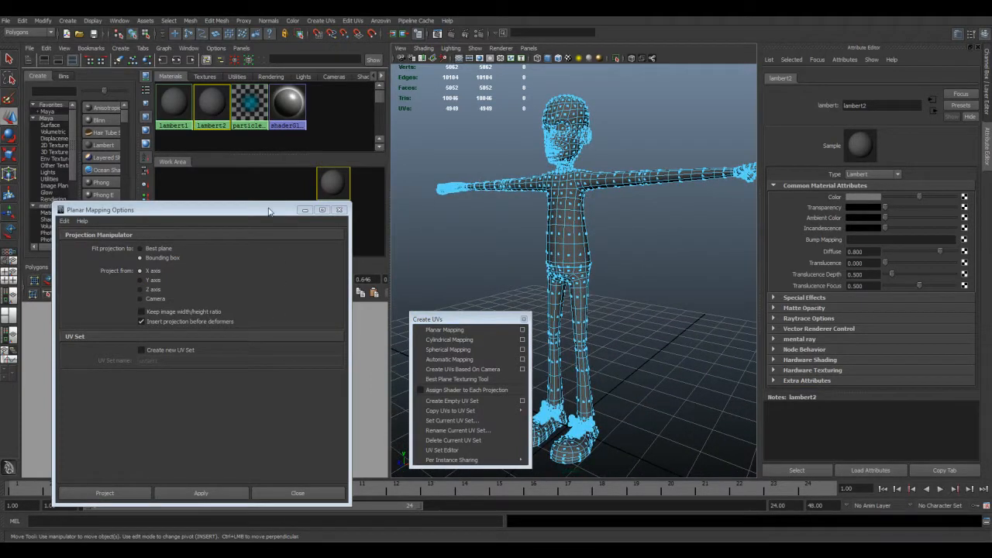
{"action": "left_click_drag", "start_coordinate": [268, 202], "coordinate": [273, 66]}
{"action": "left_click", "coordinate": [964, 197]}
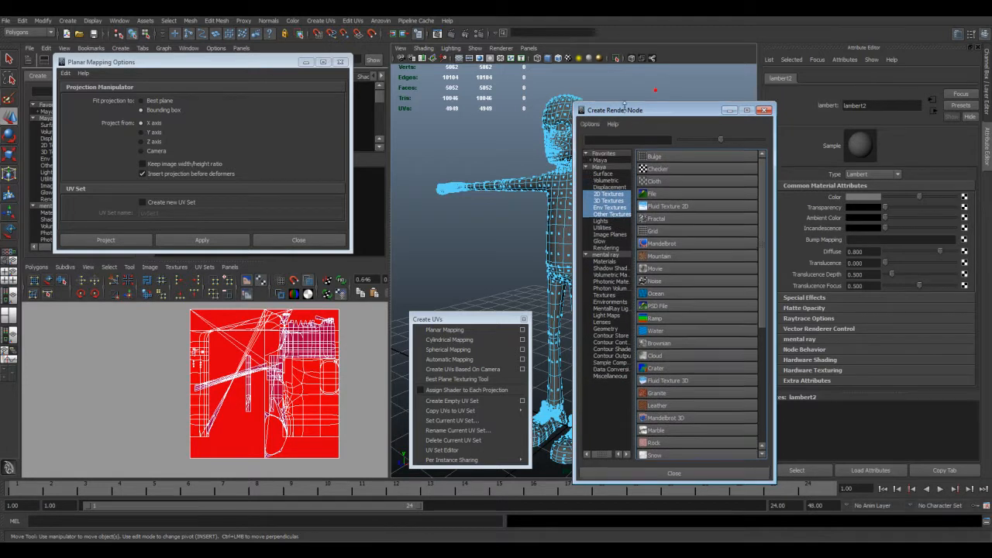
{"action": "left_click", "coordinate": [658, 174]}
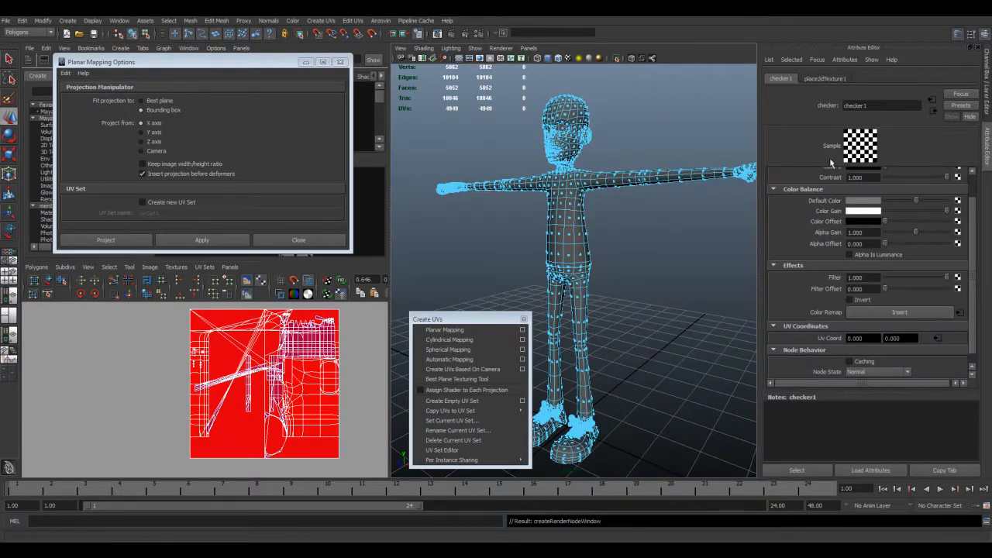
{"action": "left_click_drag", "start_coordinate": [259, 62], "coordinate": [332, 306]}
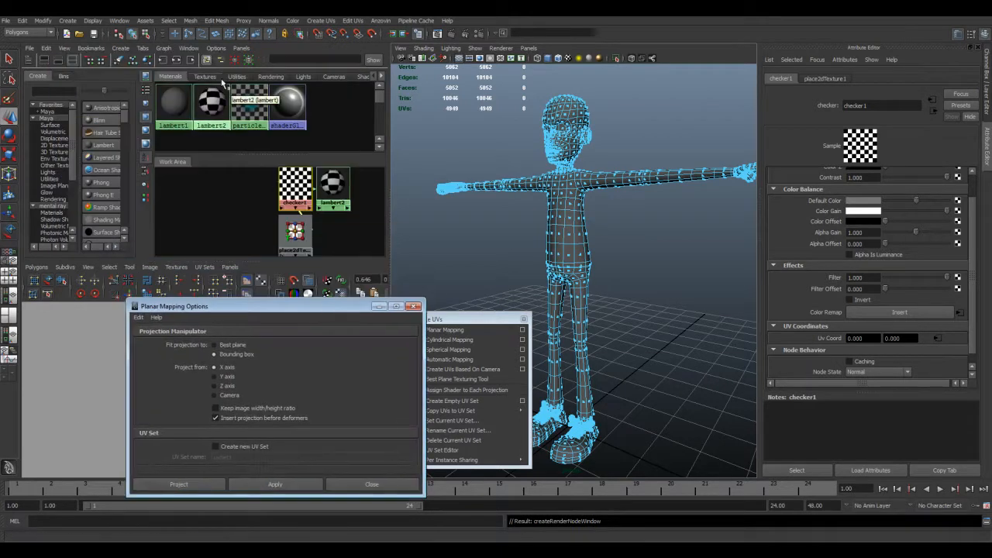
Return the character to object mode, select its mesh and assign the checkered lambert2 material to it.
{"action": "left_click_drag", "start_coordinate": [496, 208], "coordinate": [558, 203], "text": "alt"}
{"action": "right_click_drag", "start_coordinate": [557, 204], "coordinate": [584, 195]}
{"action": "left_click", "coordinate": [566, 194]}
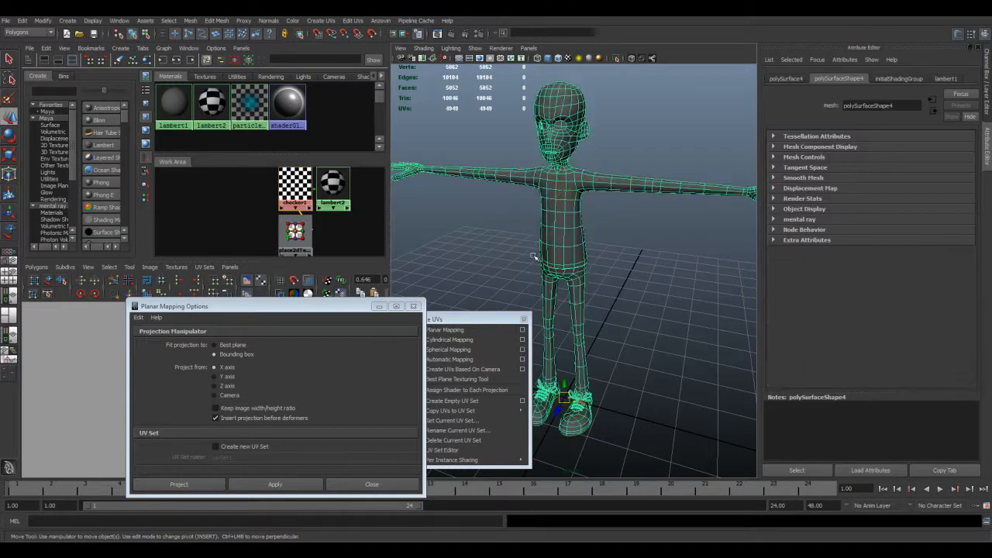
{"action": "right_click_drag", "start_coordinate": [533, 257], "coordinate": [522, 221], "text": "alt"}
{"action": "middle_click_drag", "start_coordinate": [523, 222], "coordinate": [538, 226], "text": "alt"}
{"action": "middle_click_drag", "start_coordinate": [333, 184], "coordinate": [587, 258]}
{"action": "left_click_drag", "start_coordinate": [591, 269], "coordinate": [589, 259], "text": "alt"}
{"action": "right_click_drag", "start_coordinate": [589, 259], "coordinate": [575, 247], "text": "alt"}
{"action": "middle_click_drag", "start_coordinate": [575, 247], "coordinate": [555, 241], "text": "alt"}
{"action": "left_click_drag", "start_coordinate": [554, 240], "coordinate": [564, 215], "text": "alt"}
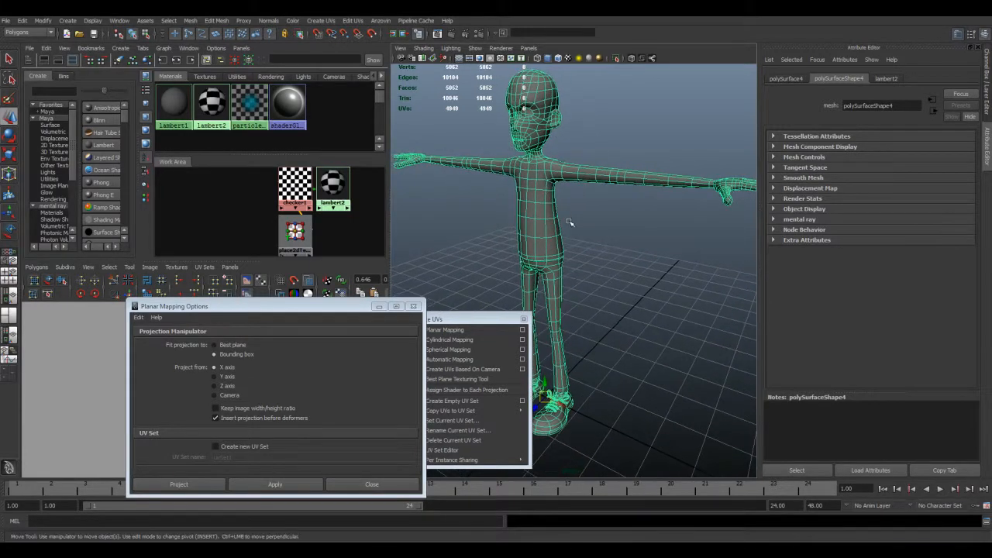
Deselect the character, show it smooth-shaded, and apply lambert2 to the body again.
{"action": "left_click", "coordinate": [575, 215]}
{"action": "key", "text": "5"}
{"action": "left_click_drag", "start_coordinate": [571, 253], "coordinate": [543, 283], "text": "alt"}
{"action": "left_click", "coordinate": [206, 109]}
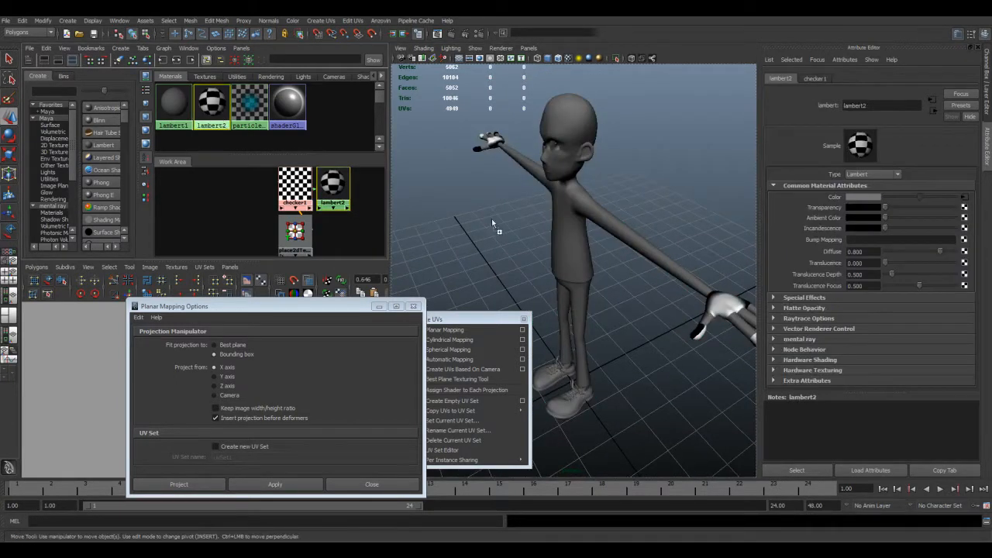
{"action": "middle_click_drag", "start_coordinate": [557, 262], "coordinate": [565, 237]}
Select every face of the character and assign lambert2 to the face selection.
{"action": "right_click_drag", "start_coordinate": [568, 221], "coordinate": [569, 245]}
{"action": "scroll", "coordinate": [572, 247], "scroll_direction": "down", "scroll_amount": 5}
{"action": "left_click_drag", "start_coordinate": [525, 197], "coordinate": [664, 382]}
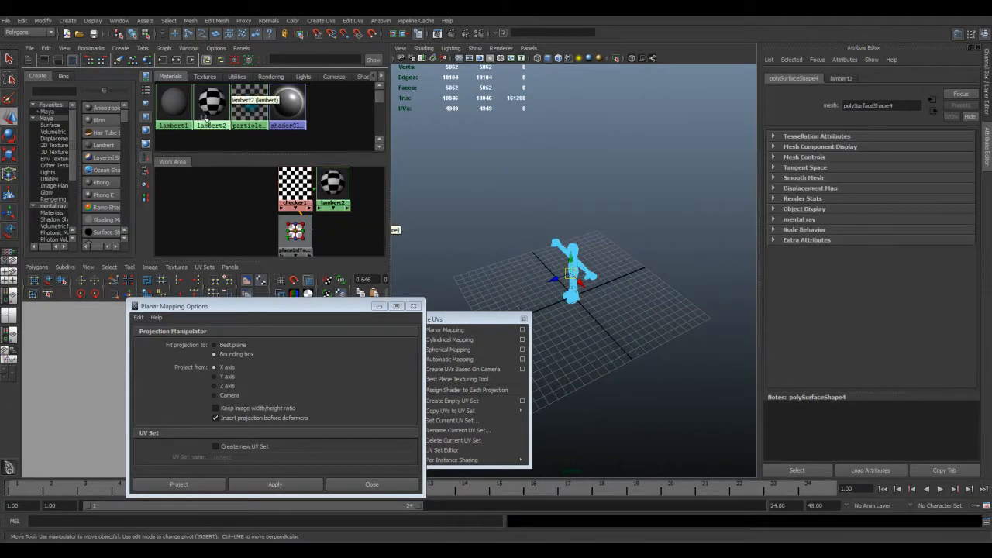
{"action": "right_click_drag", "start_coordinate": [212, 106], "coordinate": [216, 87]}
{"action": "scroll", "coordinate": [599, 262], "scroll_direction": "up", "scroll_amount": 8}
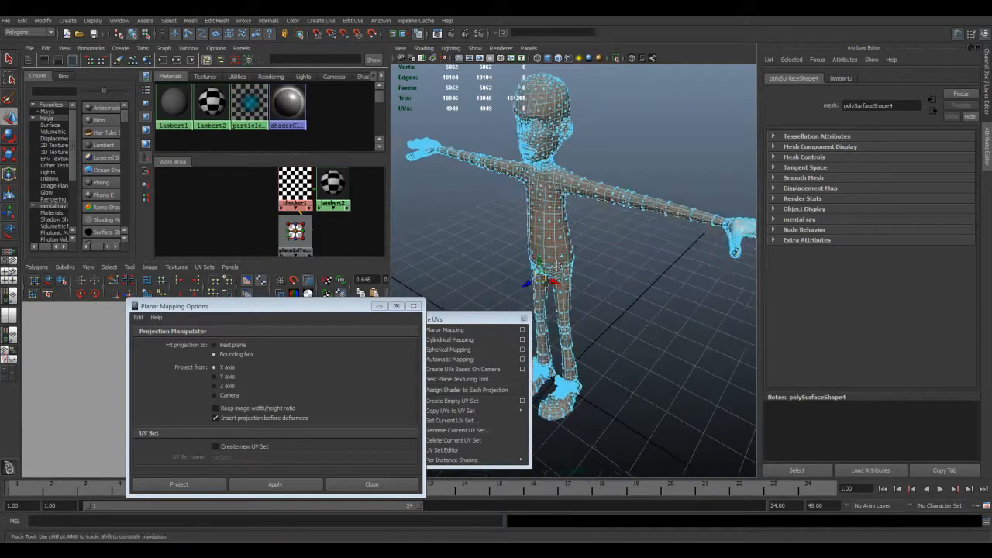
Switch the character back to object mode and select the whole mesh.
{"action": "left_click", "coordinate": [598, 262]}
{"action": "left_click_drag", "start_coordinate": [599, 263], "coordinate": [568, 248], "text": "alt"}
{"action": "right_click_drag", "start_coordinate": [556, 240], "coordinate": [576, 231]}
{"action": "left_click", "coordinate": [553, 232]}
{"action": "left_click_drag", "start_coordinate": [553, 233], "coordinate": [555, 237], "text": "alt"}
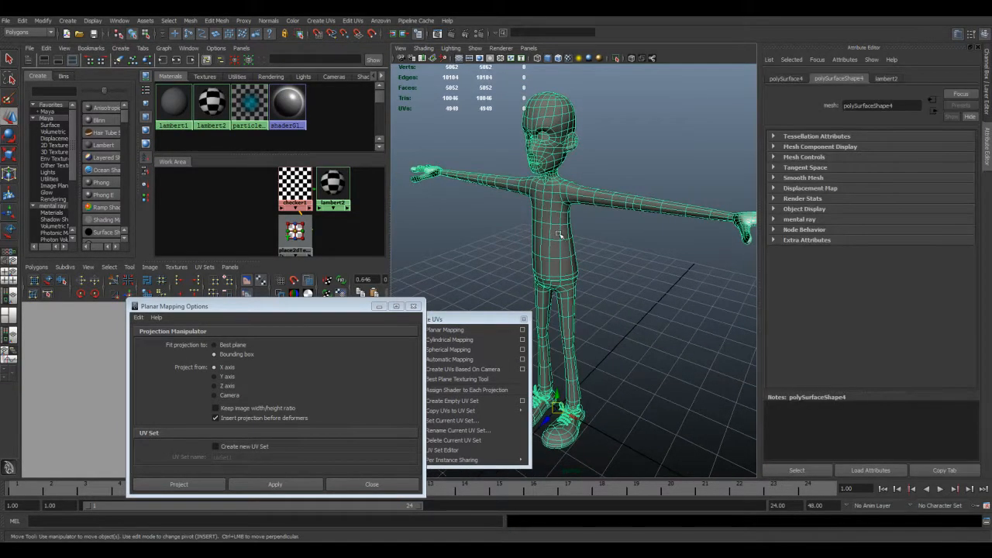
Project planar UVs onto the whole character along the Z axis and show the projection manipulator.
{"action": "left_click_drag", "start_coordinate": [322, 308], "coordinate": [443, 152]}
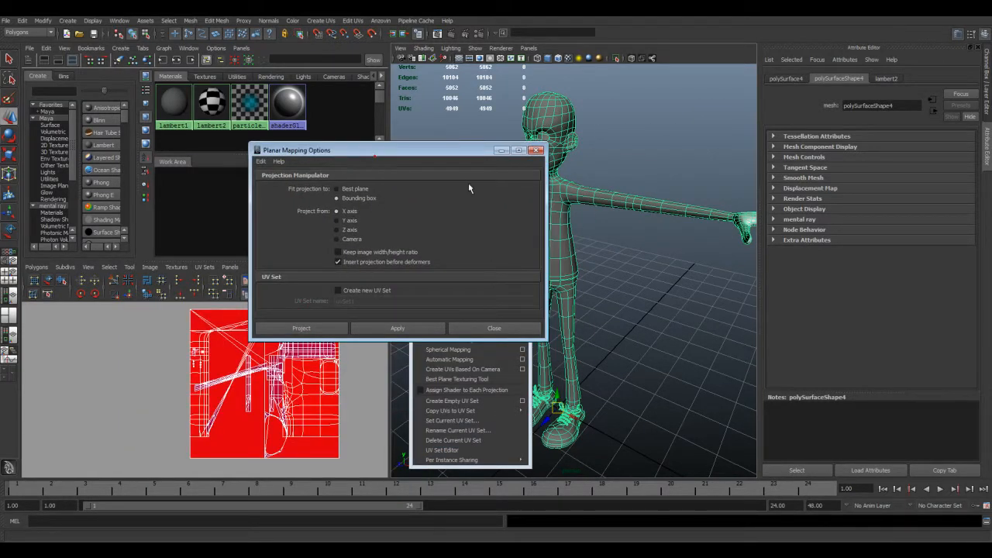
{"action": "left_click_drag", "start_coordinate": [419, 150], "coordinate": [255, 94]}
{"action": "left_click_drag", "start_coordinate": [436, 317], "coordinate": [423, 337]}
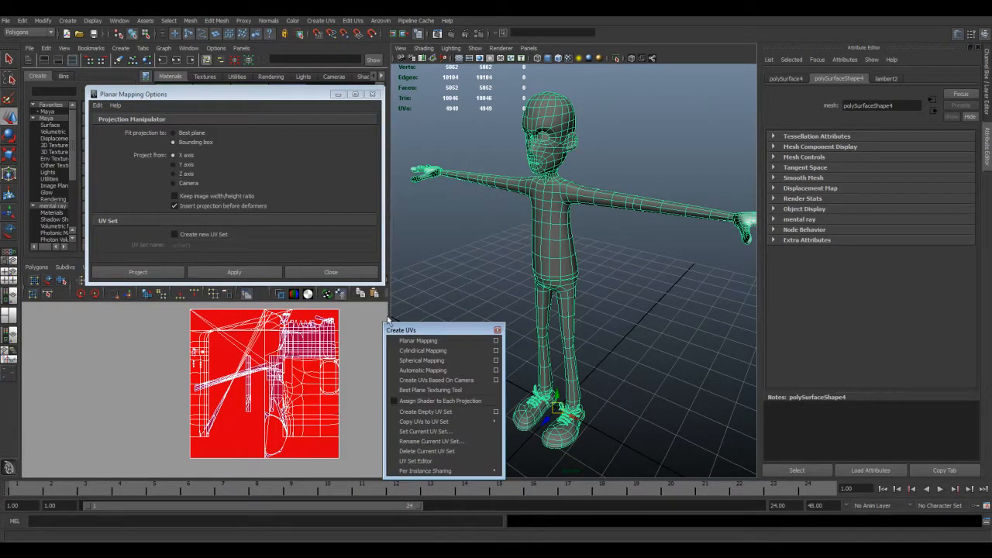
{"action": "left_click", "coordinate": [166, 272]}
{"action": "left_click_drag", "start_coordinate": [535, 256], "coordinate": [557, 253], "text": "alt"}
{"action": "key", "text": "t"}
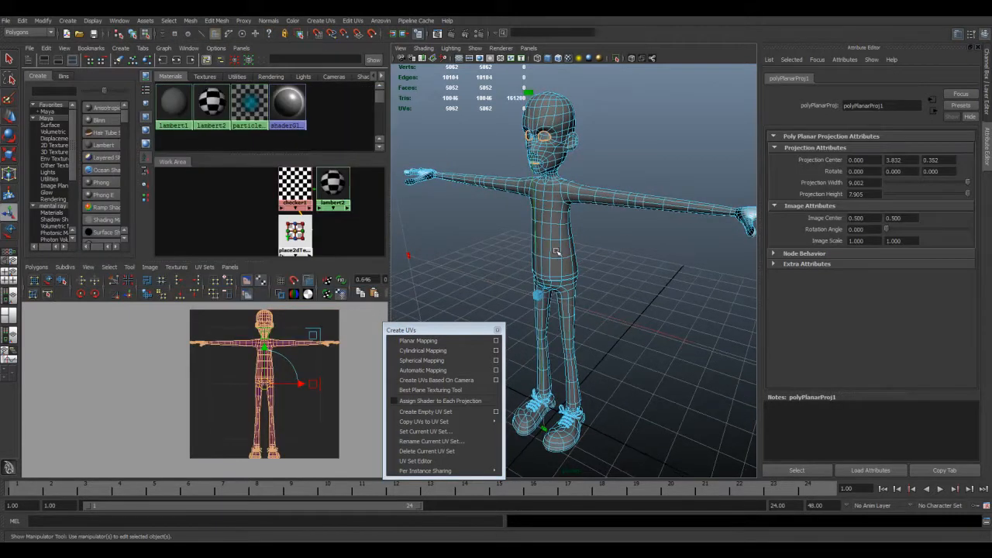
Select all faces of the planar-mapped character and reassign the checkered lambert2 material to them.
{"action": "key", "text": "F9"}
{"action": "key", "text": "F8"}
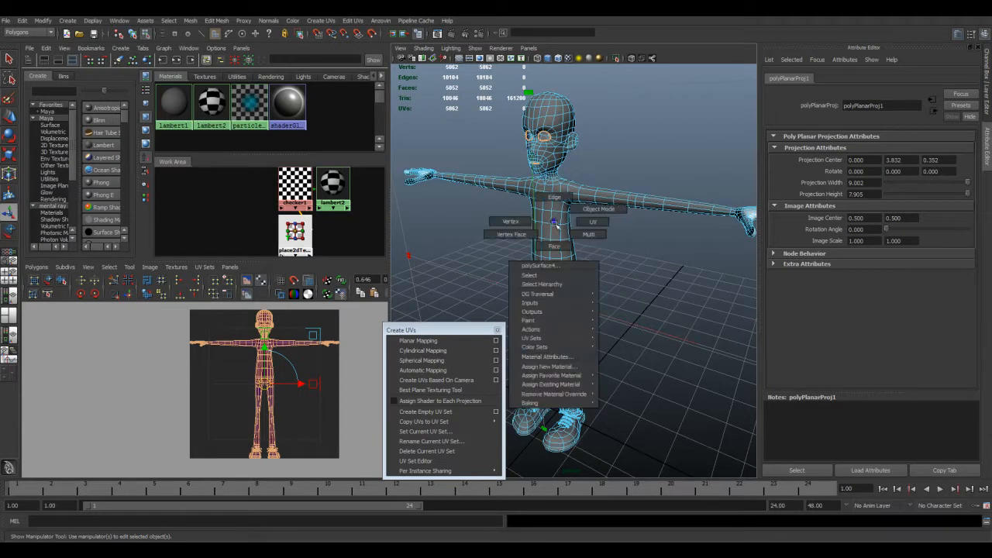
{"action": "scroll", "coordinate": [556, 224], "scroll_direction": "down", "scroll_amount": 5}
{"action": "left_click", "coordinate": [572, 271]}
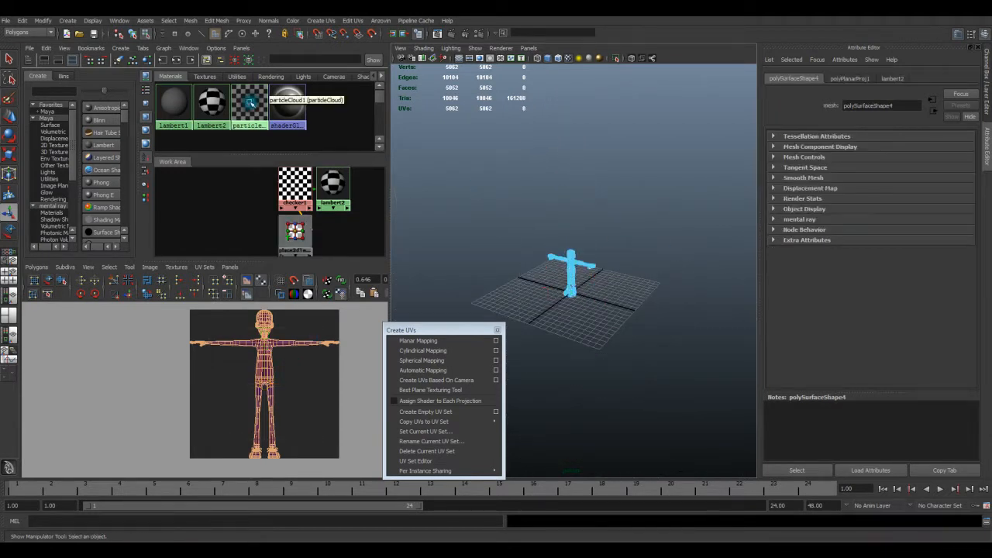
{"action": "right_click_drag", "start_coordinate": [217, 100], "coordinate": [220, 87]}
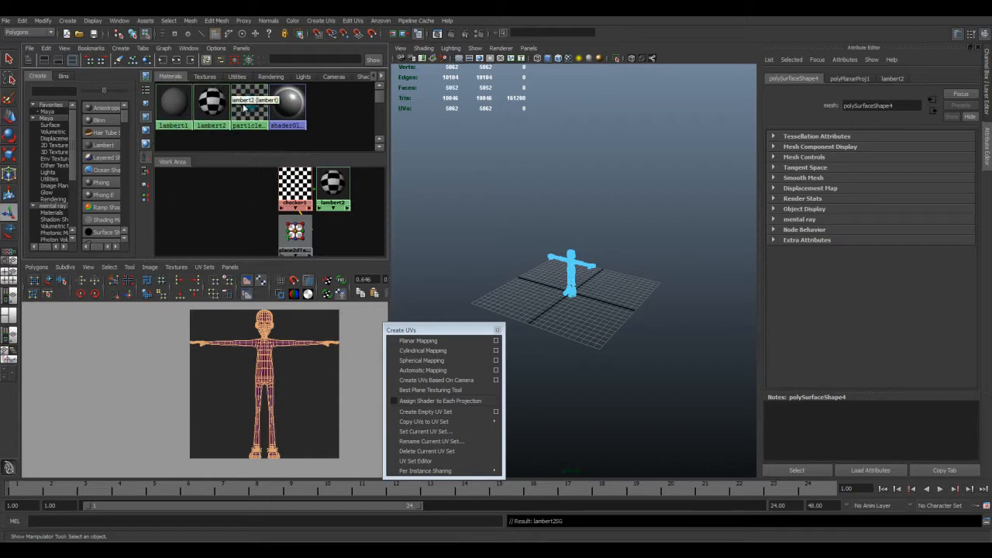
Switch the viewport to High Quality Rendering, return the character to object mode and select its mesh.
{"action": "scroll", "coordinate": [573, 286], "scroll_direction": "up", "scroll_amount": 8}
{"action": "key", "text": "F9"}
{"action": "left_click_drag", "start_coordinate": [577, 288], "coordinate": [508, 287], "text": "alt"}
{"action": "left_click", "coordinate": [503, 48]}
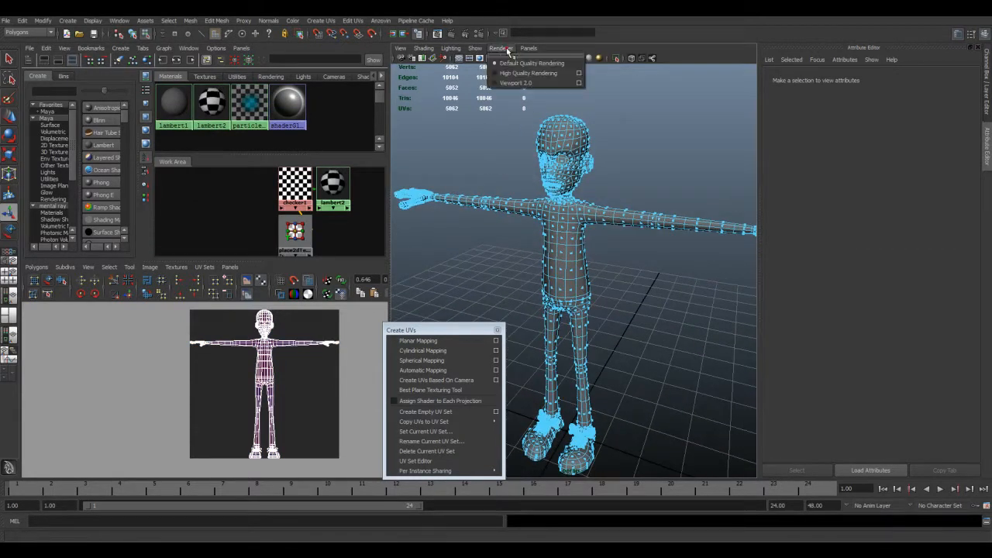
{"action": "left_click", "coordinate": [518, 73]}
{"action": "left_click_drag", "start_coordinate": [604, 266], "coordinate": [589, 265], "text": "alt"}
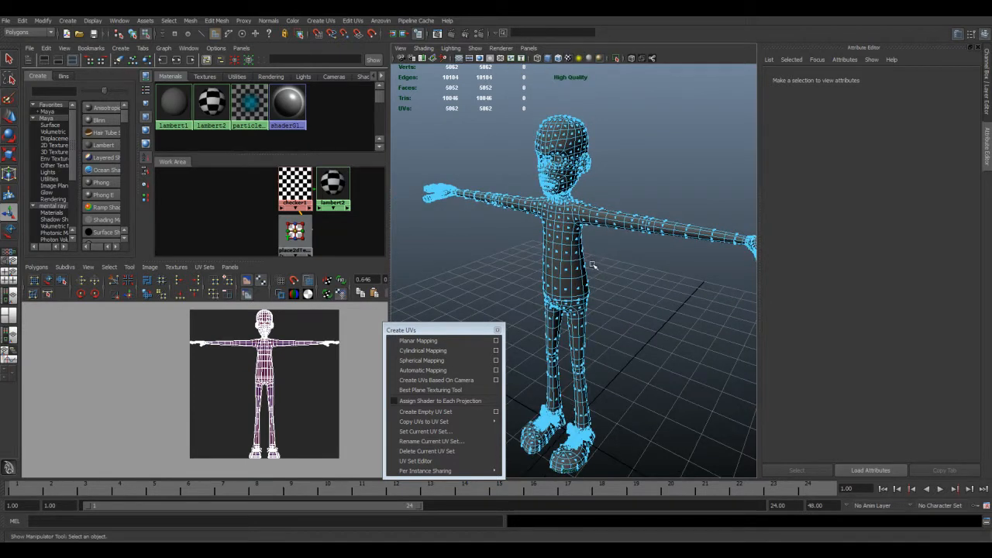
{"action": "right_click_drag", "start_coordinate": [568, 254], "coordinate": [601, 242]}
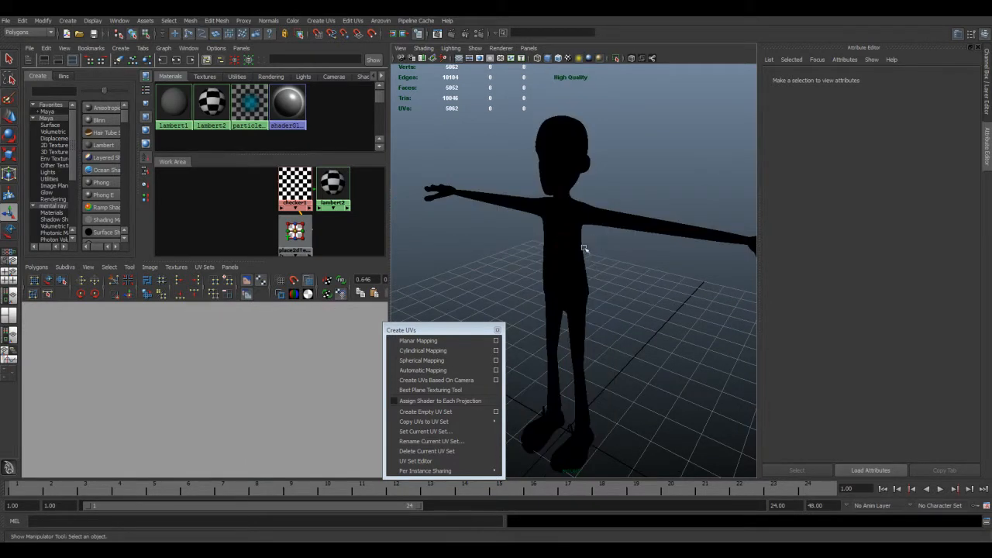
{"action": "left_click", "coordinate": [578, 247]}
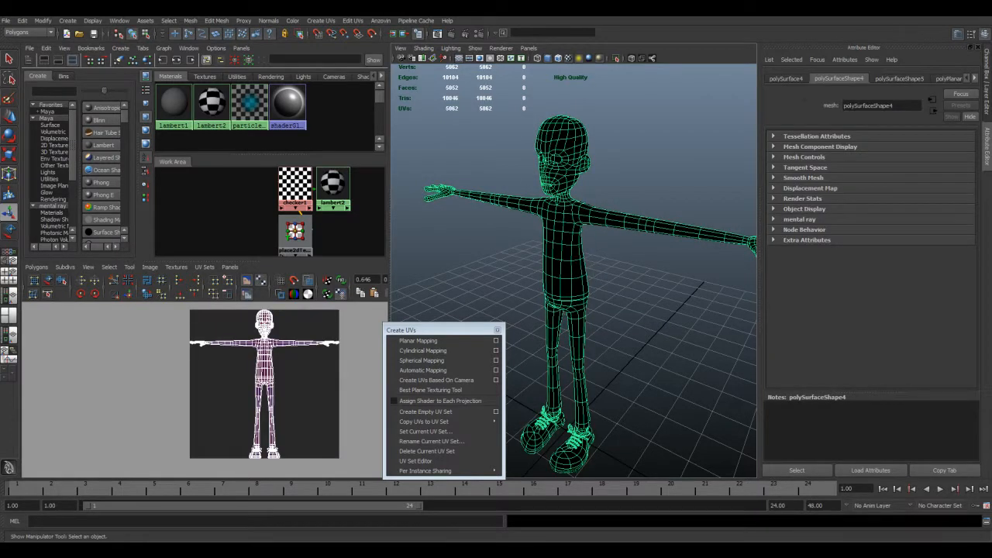
Undo back through the UV set deletion and view the character from several angles.
{"action": "key", "text": "ctrl+z"}
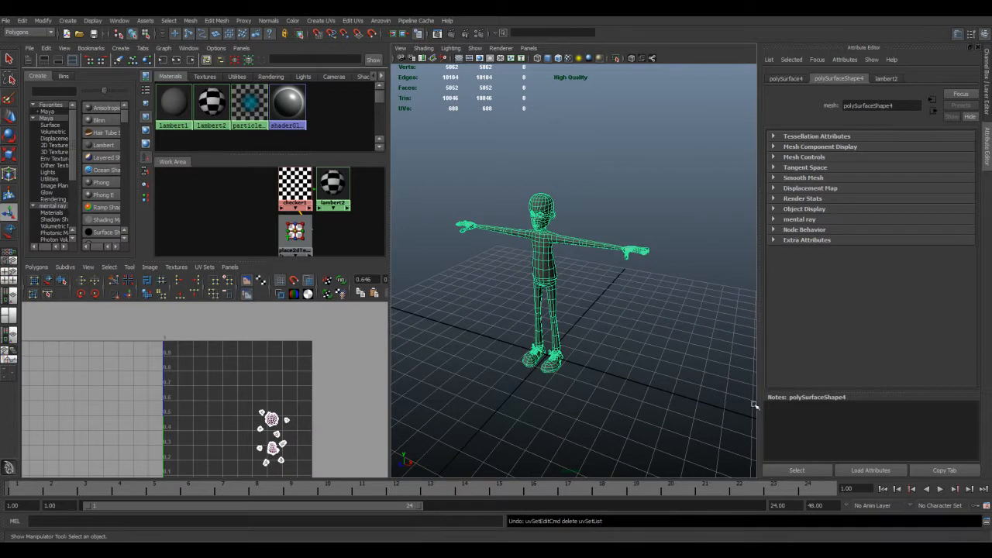
{"action": "middle_click_drag", "start_coordinate": [531, 261], "coordinate": [544, 271], "text": "alt"}
{"action": "scroll", "coordinate": [558, 280], "scroll_direction": "up", "scroll_amount": 2}
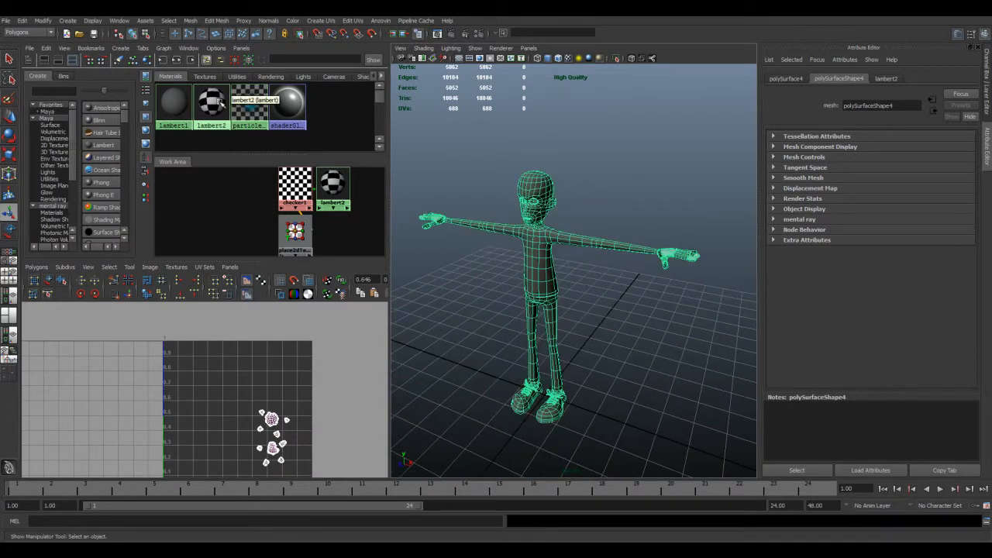
{"action": "left_click_drag", "start_coordinate": [685, 287], "coordinate": [669, 290], "text": "alt"}
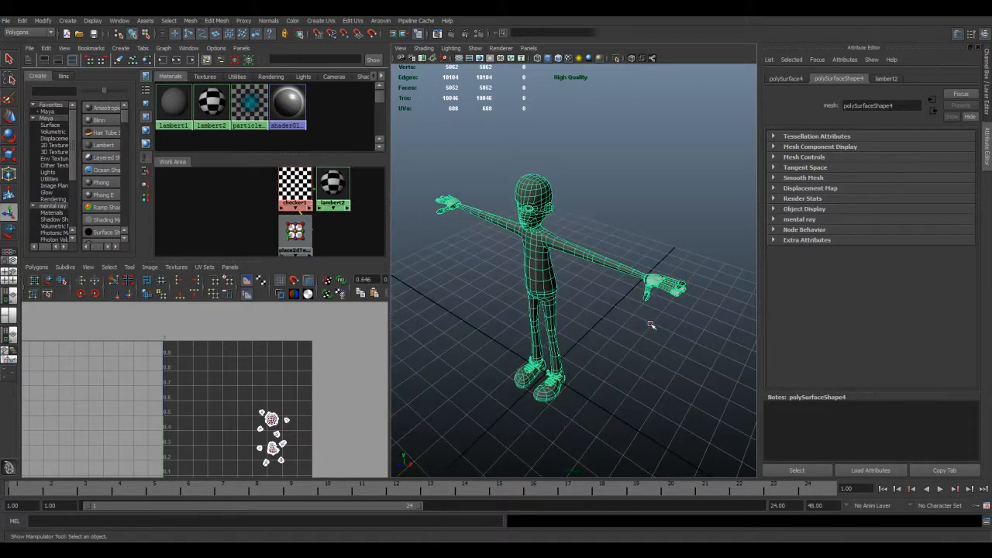
{"action": "left_click", "coordinate": [652, 326]}
{"action": "left_click_drag", "start_coordinate": [652, 325], "coordinate": [594, 336], "text": "alt"}
{"action": "left_click_drag", "start_coordinate": [571, 278], "coordinate": [567, 240], "text": "alt"}
{"action": "left_click", "coordinate": [567, 241]}
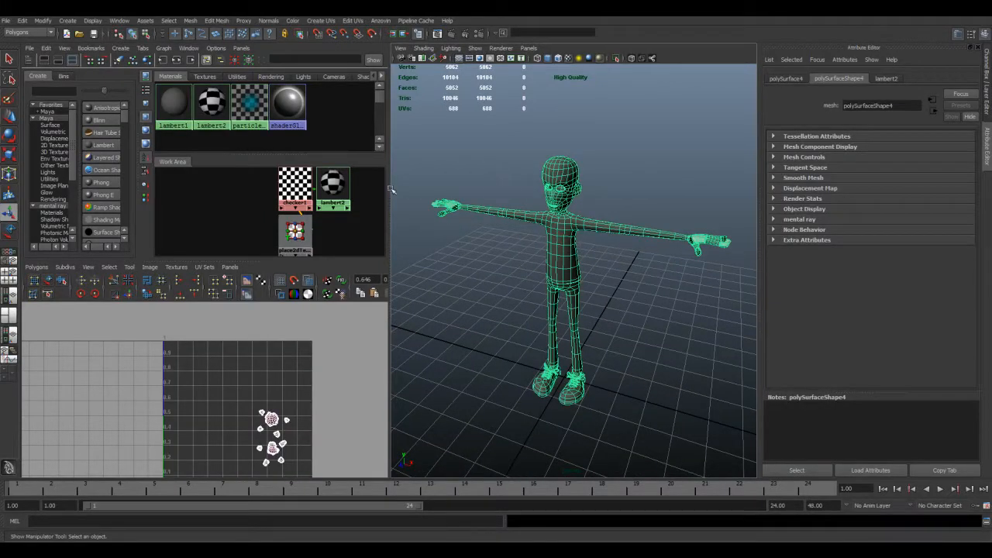
Arrange the place2dTexture, checker1 and lambert2 nodes in a row in the Hypershade work area.
{"action": "left_click_drag", "start_coordinate": [295, 231], "coordinate": [224, 194]}
{"action": "left_click_drag", "start_coordinate": [291, 186], "coordinate": [275, 191]}
{"action": "left_click_drag", "start_coordinate": [335, 184], "coordinate": [278, 189]}
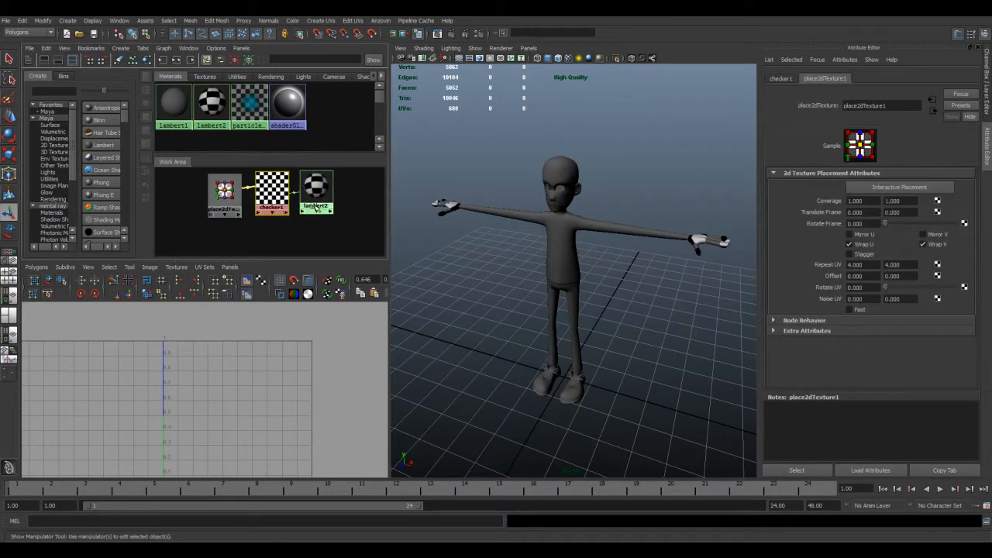
Open the UV Set Editor for the character mesh and delete the UVChannel_1 set.
{"action": "left_click", "coordinate": [582, 255]}
{"action": "right_click", "coordinate": [563, 245]}
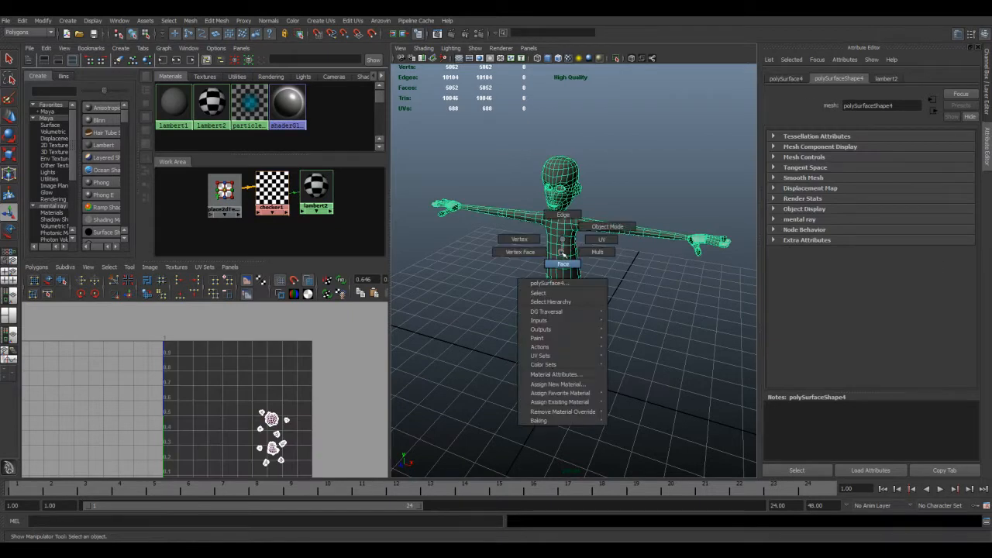
{"action": "mouse_move", "coordinate": [562, 356]}
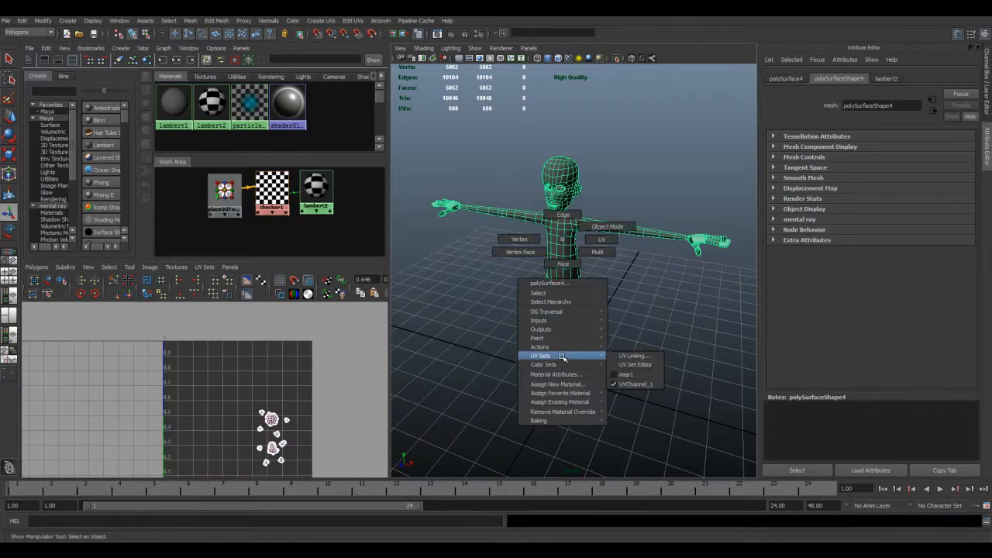
{"action": "left_click", "coordinate": [655, 365]}
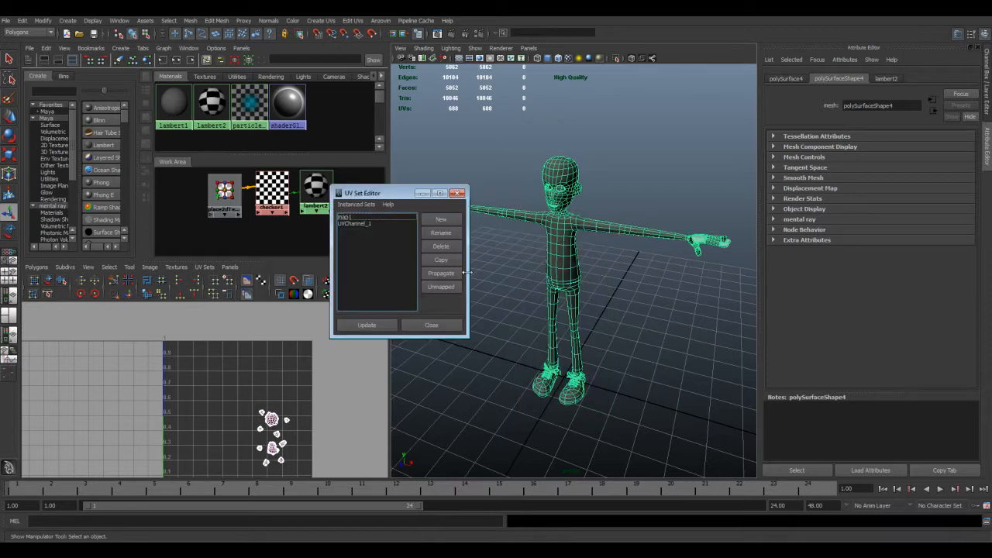
{"action": "left_click", "coordinate": [374, 223]}
{"action": "left_click", "coordinate": [441, 246]}
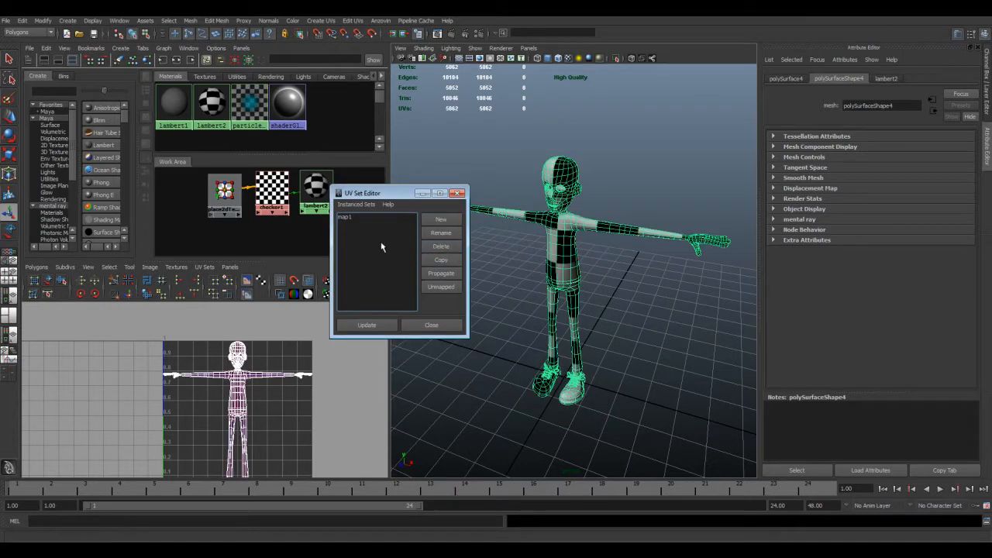
Close the UV Set Editor, reselect the character and show its channel attributes.
{"action": "left_click_drag", "start_coordinate": [579, 203], "coordinate": [604, 294], "text": "alt"}
{"action": "left_click", "coordinate": [604, 254]}
{"action": "left_click_drag", "start_coordinate": [385, 194], "coordinate": [424, 233]}
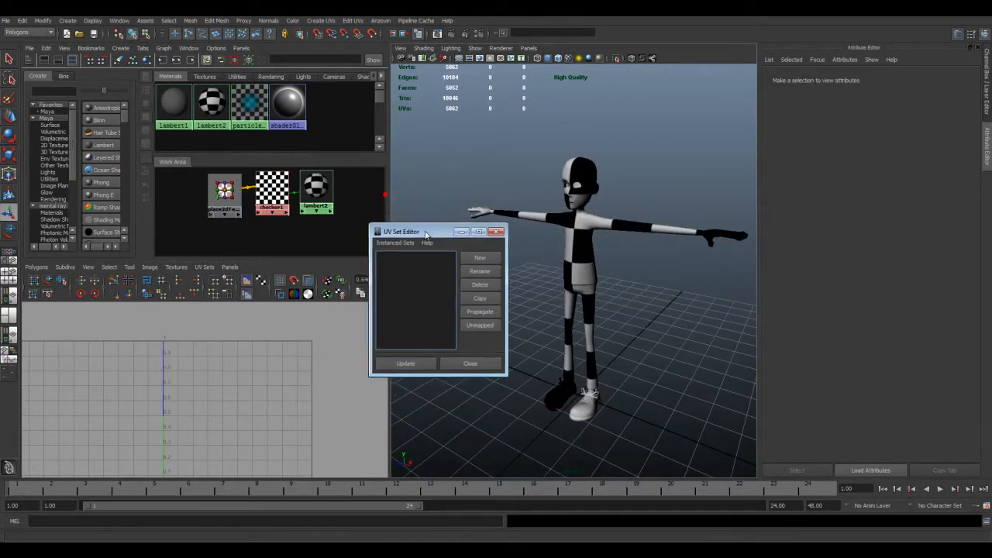
{"action": "left_click", "coordinate": [496, 231]}
{"action": "middle_click_drag", "start_coordinate": [535, 238], "coordinate": [514, 222], "text": "alt"}
{"action": "left_click", "coordinate": [570, 247]}
{"action": "left_click", "coordinate": [987, 107]}
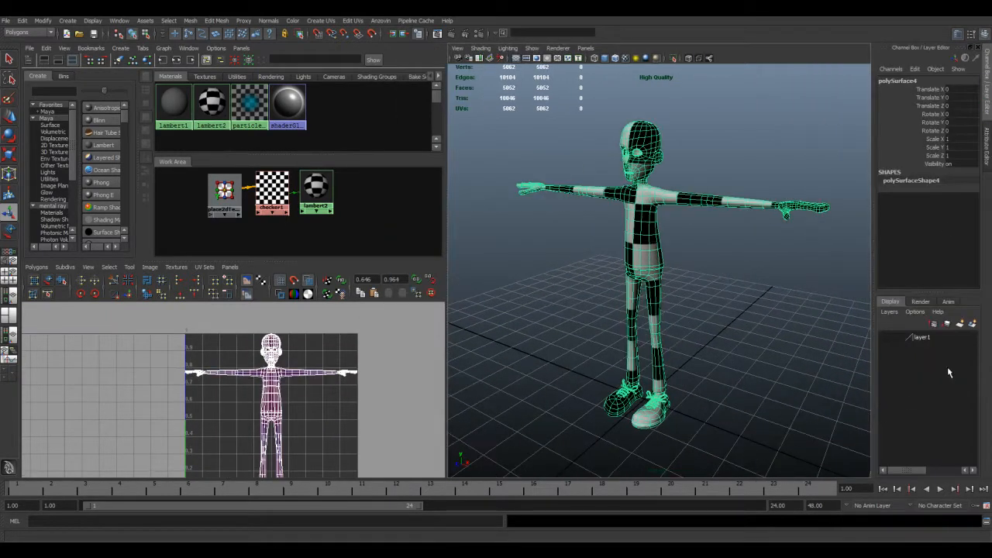
Bring up the planar mapping options for the selected character and arrange the windows clear of the model.
{"action": "left_click_drag", "start_coordinate": [835, 178], "coordinate": [636, 246], "text": "alt"}
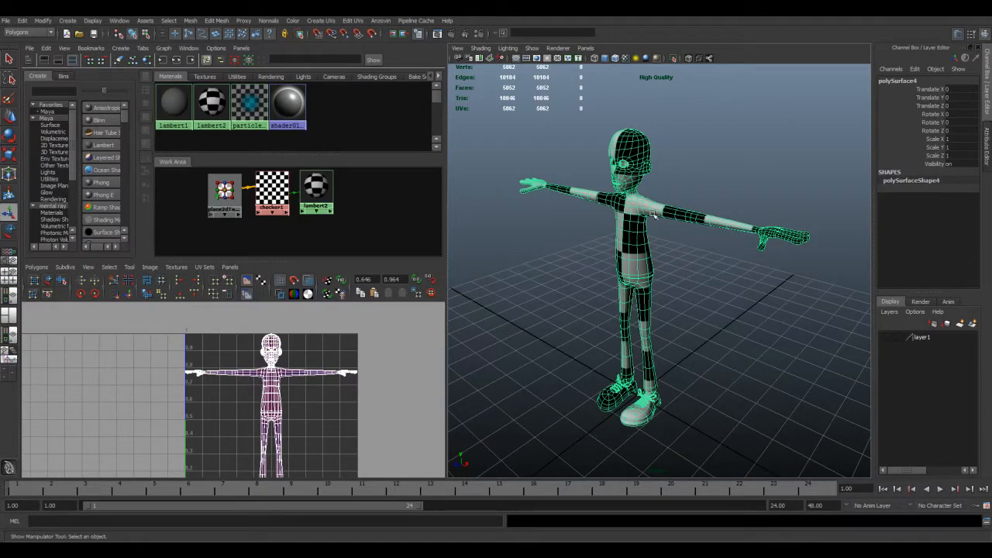
{"action": "left_click", "coordinate": [694, 267]}
{"action": "left_click", "coordinate": [636, 244]}
{"action": "left_click_drag", "start_coordinate": [946, 435], "coordinate": [762, 298]}
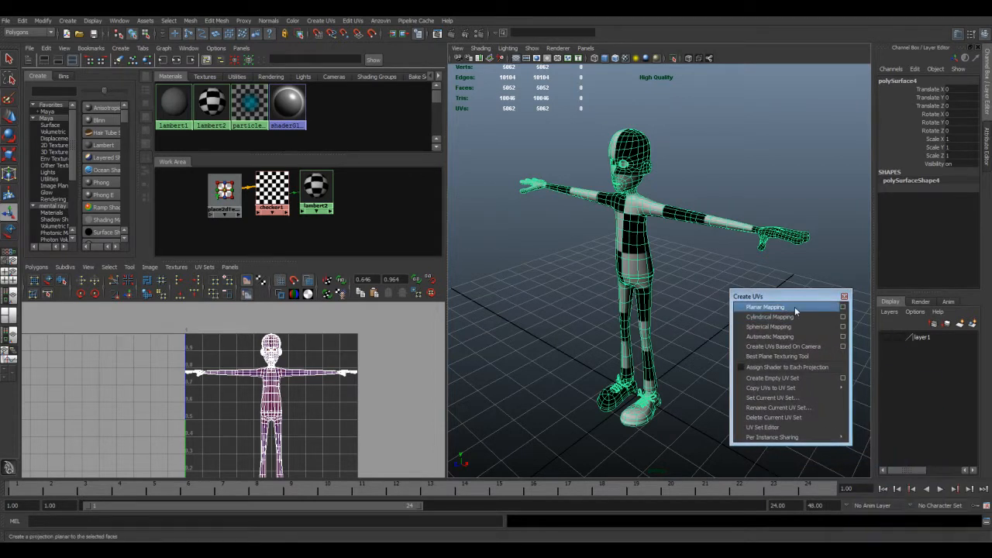
{"action": "left_click", "coordinate": [843, 307]}
{"action": "left_click_drag", "start_coordinate": [163, 94], "coordinate": [330, 216]}
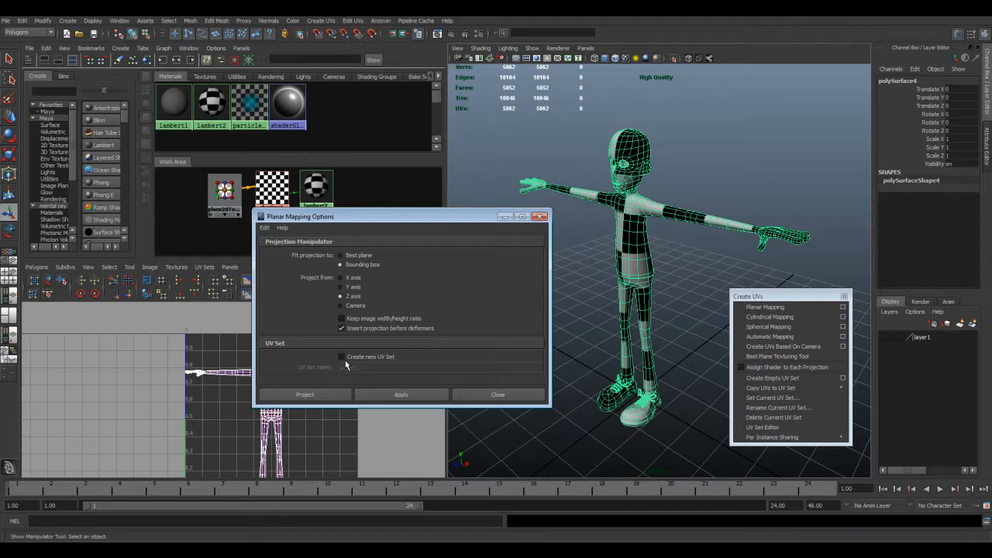
{"action": "left_click_drag", "start_coordinate": [431, 225], "coordinate": [382, 214]}
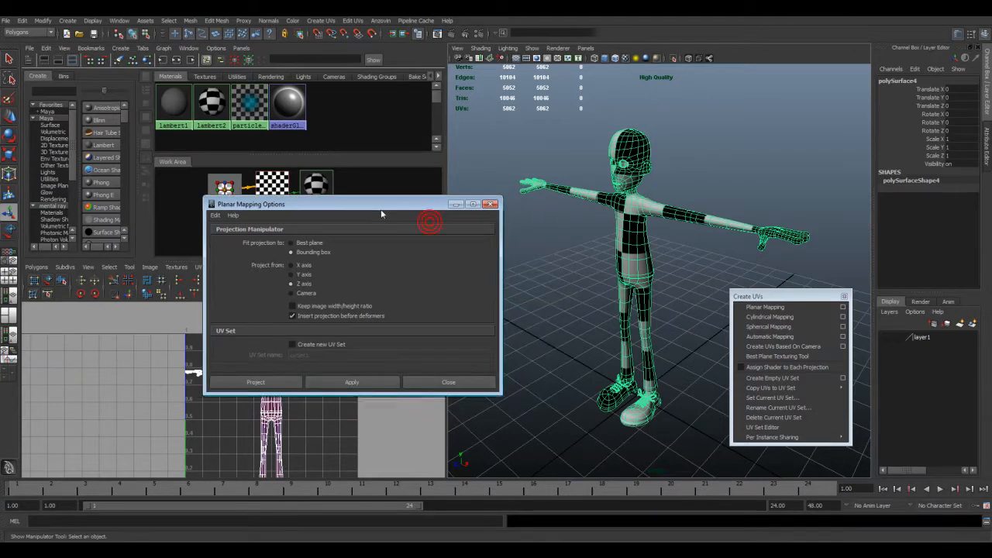
{"action": "left_click_drag", "start_coordinate": [768, 295], "coordinate": [753, 303]}
{"action": "left_click_drag", "start_coordinate": [637, 268], "coordinate": [663, 254], "text": "alt"}
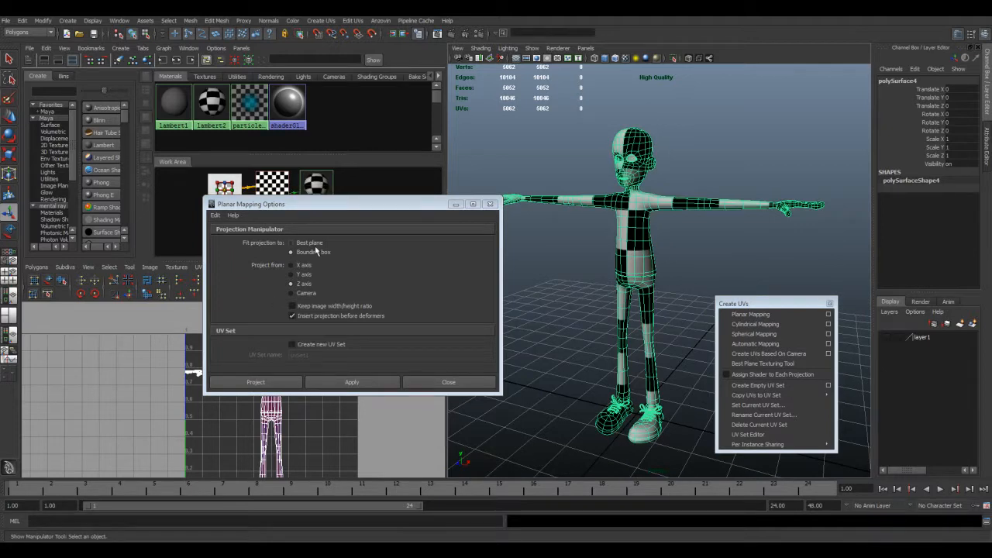
Switch the character to face selection and select only the faces of the head.
{"action": "right_click_drag", "start_coordinate": [634, 290], "coordinate": [637, 316]}
{"action": "mouse_move", "coordinate": [656, 177]}
{"action": "left_mouse_down", "text": "alt"}
{"action": "mouse_move", "coordinate": [685, 178]}
{"action": "mouse_move", "coordinate": [661, 181]}
{"action": "left_mouse_up", "text": "alt"}
{"action": "right_click_drag", "start_coordinate": [661, 181], "coordinate": [676, 292], "text": "alt"}
{"action": "left_click_drag", "start_coordinate": [522, 81], "coordinate": [763, 291]}
{"action": "left_click_drag", "start_coordinate": [763, 291], "coordinate": [757, 267], "text": "alt"}
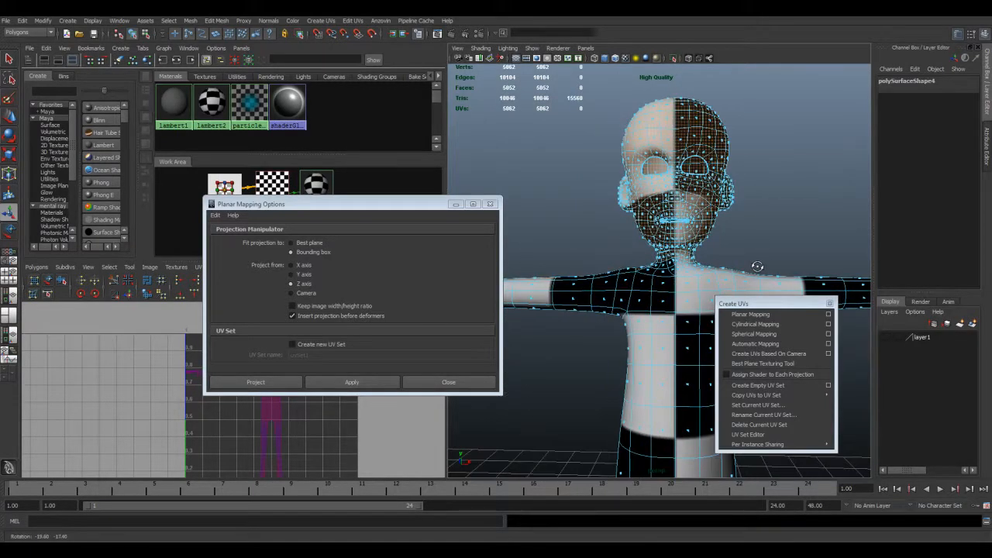
{"action": "left_click", "coordinate": [585, 87]}
{"action": "left_click_drag", "start_coordinate": [785, 86], "coordinate": [578, 250]}
{"action": "left_click_drag", "start_coordinate": [726, 204], "coordinate": [775, 172], "text": "alt"}
{"action": "scroll", "coordinate": [775, 172], "scroll_direction": "down", "scroll_amount": 6}
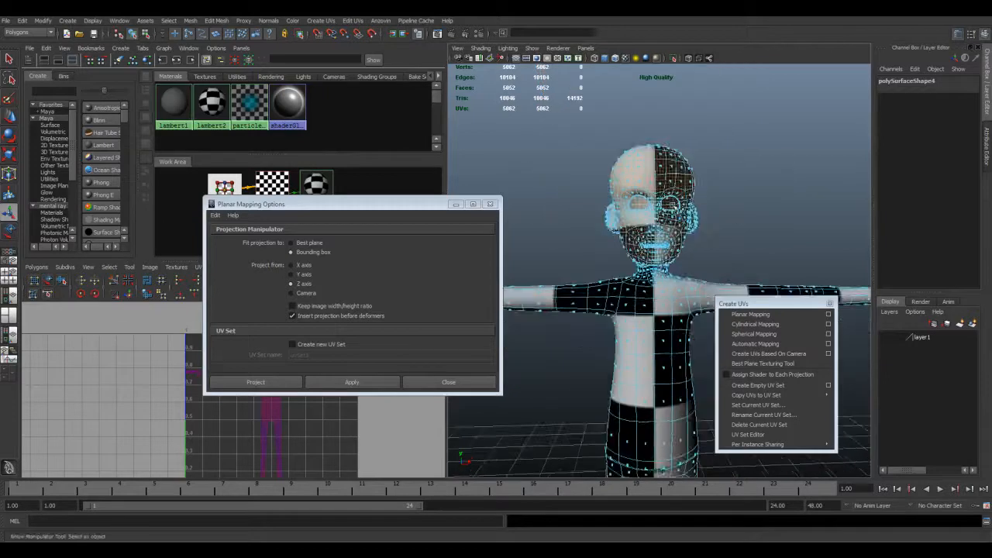
Project planar UVs onto the head faces along the Z axis, fitted to the bounding box.
{"action": "left_click_drag", "start_coordinate": [339, 205], "coordinate": [415, 86]}
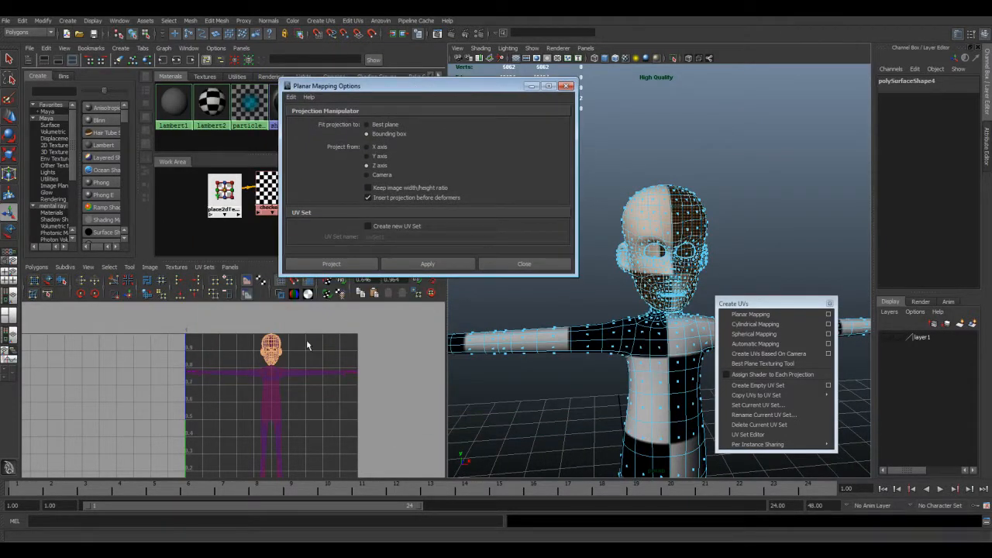
{"action": "left_click", "coordinate": [350, 266]}
{"action": "scroll", "coordinate": [309, 418], "scroll_direction": "down", "scroll_amount": 3}
{"action": "middle_click_drag", "start_coordinate": [324, 412], "coordinate": [341, 346], "text": "alt"}
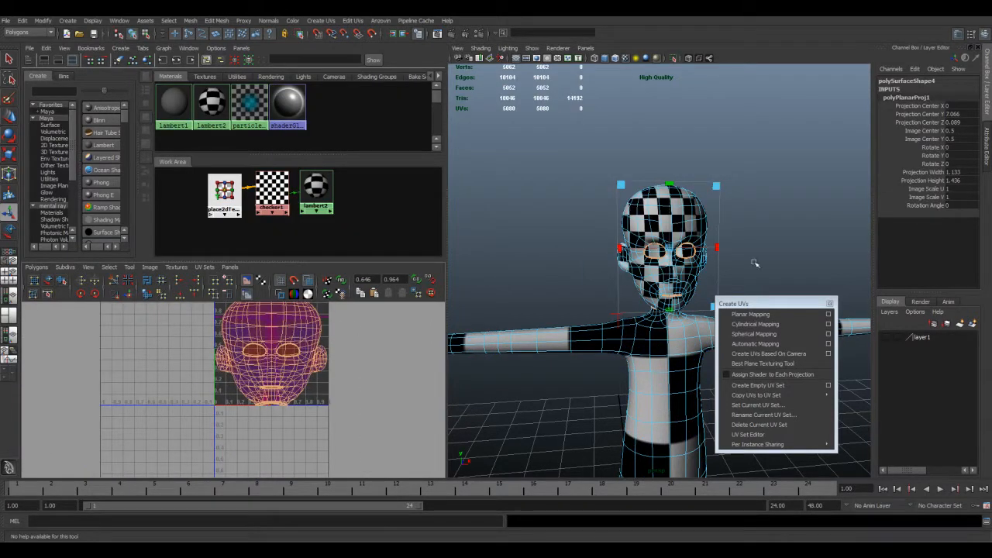
Enlarge the head's planar projection to about 1.662 by 2.106 and enlarge the UV editor to check the shell.
{"action": "left_click_drag", "start_coordinate": [648, 286], "coordinate": [620, 285], "text": "alt"}
{"action": "left_click_drag", "start_coordinate": [755, 302], "coordinate": [859, 376]}
{"action": "left_click_drag", "start_coordinate": [711, 187], "coordinate": [754, 166]}
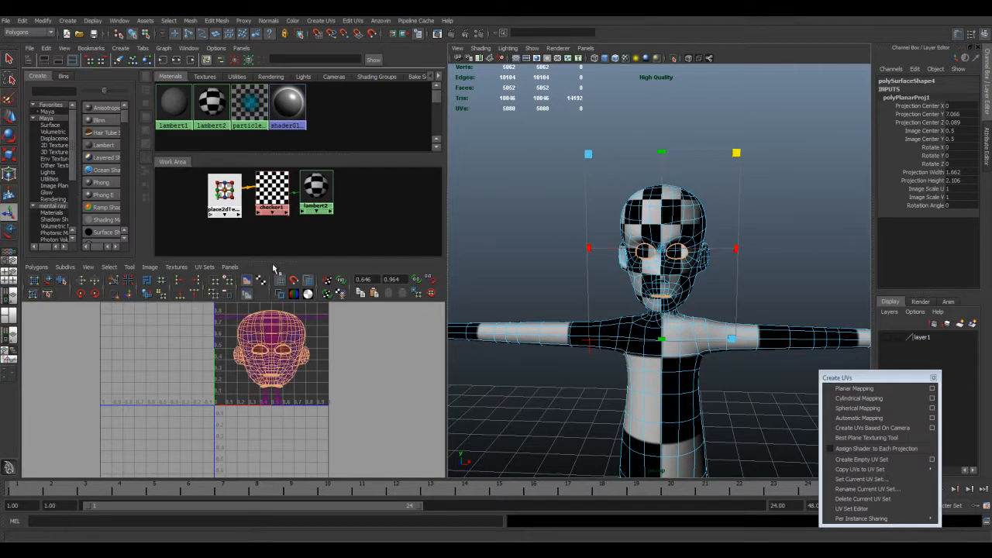
{"action": "left_click_drag", "start_coordinate": [275, 262], "coordinate": [275, 208]}
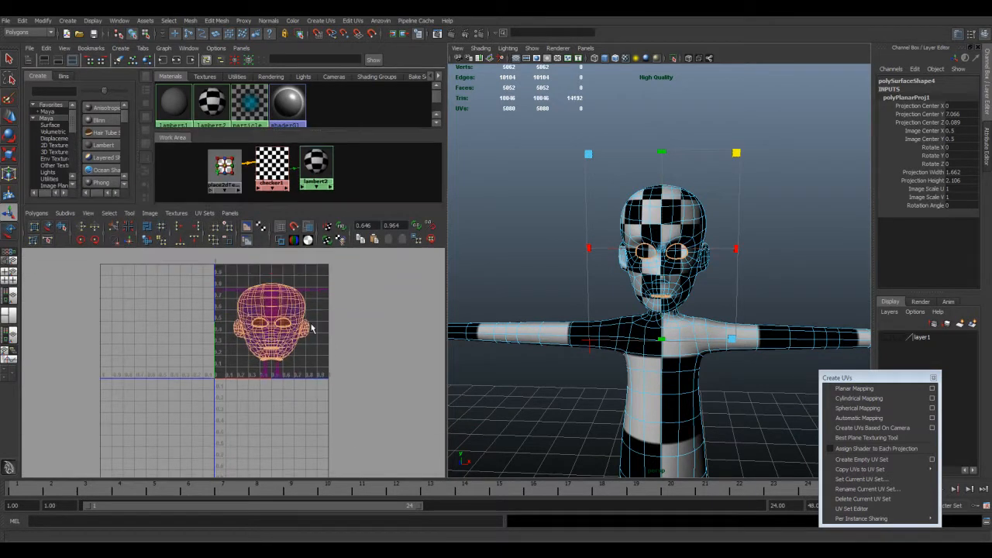
{"action": "scroll", "coordinate": [304, 354], "scroll_direction": "up", "scroll_amount": 3}
{"action": "scroll", "coordinate": [303, 354], "scroll_direction": "down", "scroll_amount": 5}
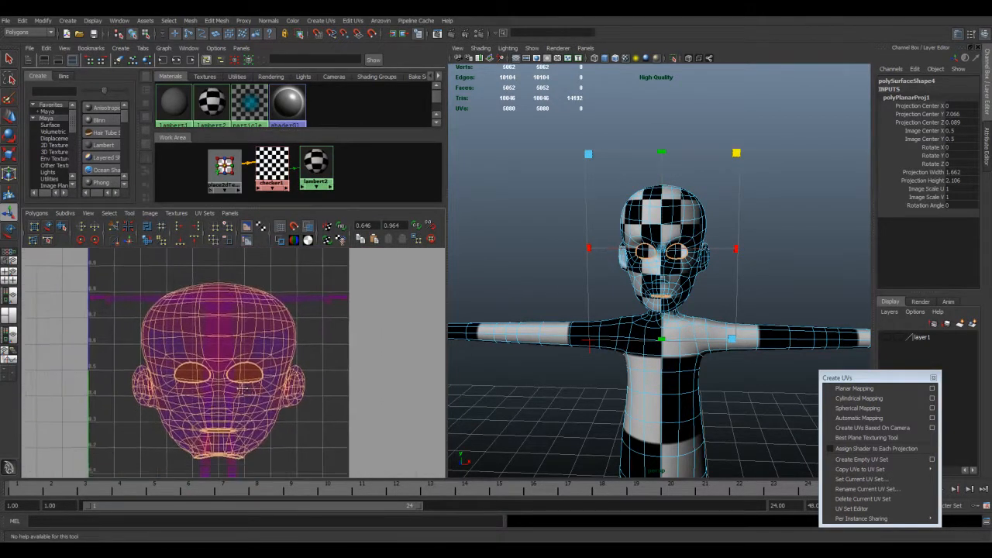
{"action": "middle_click_drag", "start_coordinate": [250, 392], "coordinate": [246, 376], "text": "alt"}
Return the character to object mode, select it and show the manipulator of its polyPlanarProj1 input.
{"action": "left_click", "coordinate": [771, 303]}
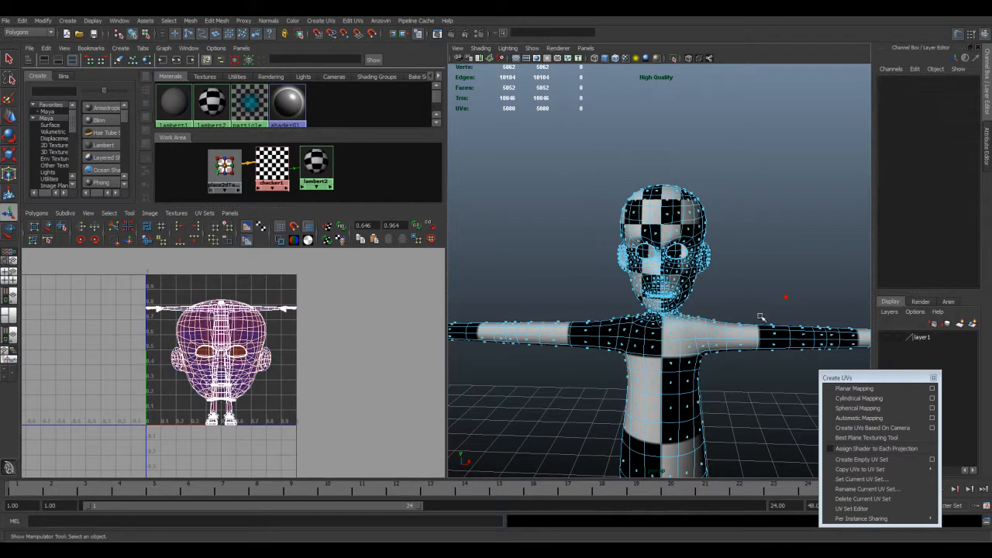
{"action": "left_click", "coordinate": [738, 333]}
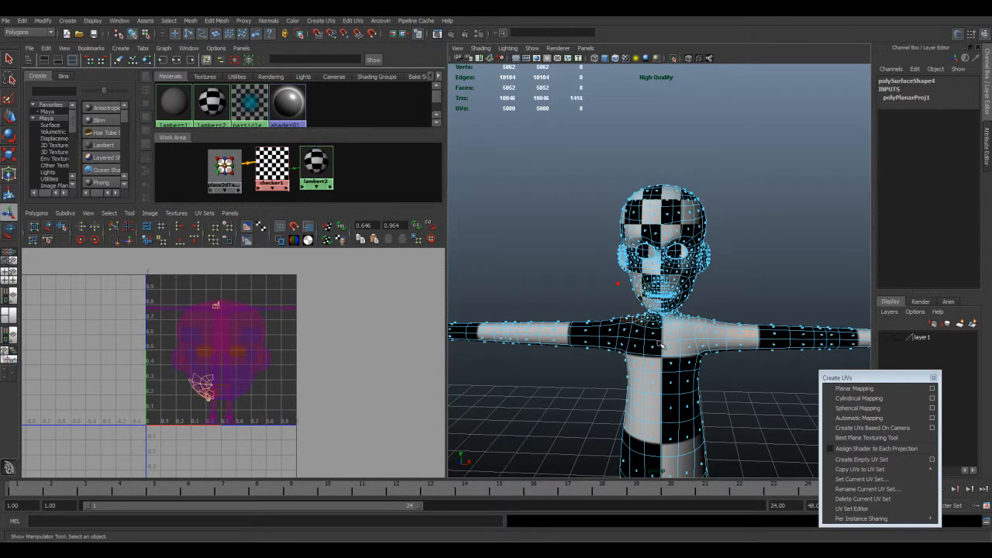
{"action": "right_click_drag", "start_coordinate": [673, 343], "coordinate": [717, 323]}
{"action": "left_click", "coordinate": [717, 323]}
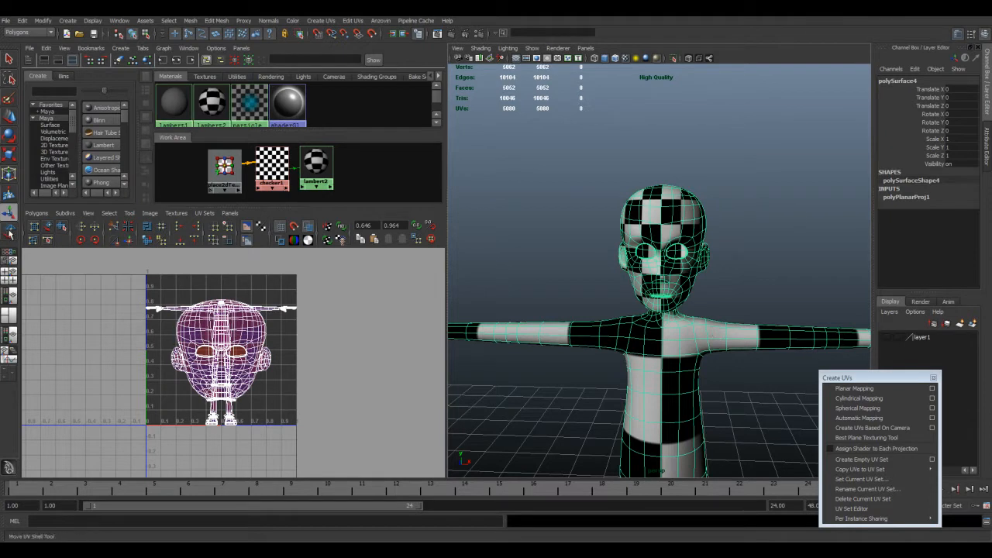
{"action": "left_click", "coordinate": [920, 197]}
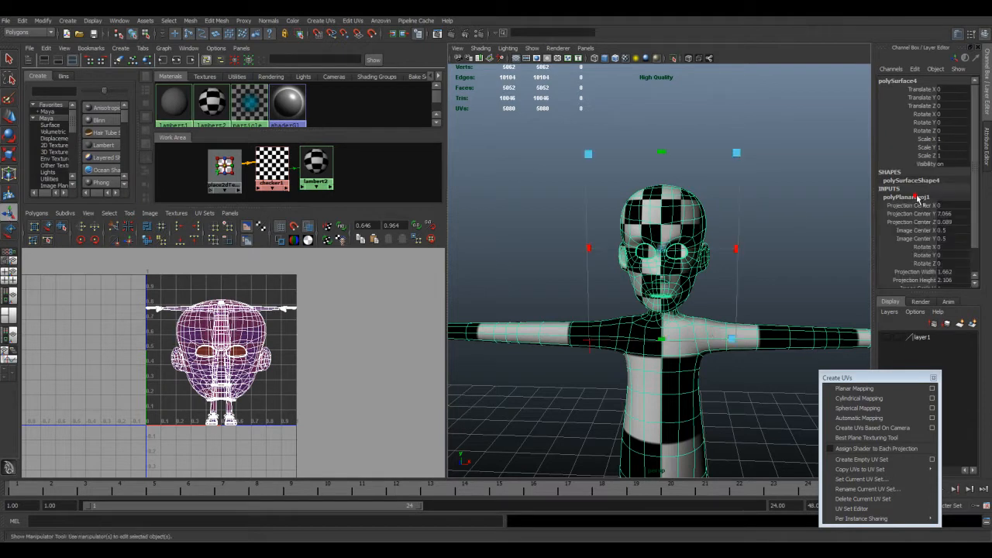
Move the head's projection sideways to about center X 1.509, Y 7.079, separating its UV shell from the body's.
{"action": "left_click_drag", "start_coordinate": [661, 249], "coordinate": [804, 250]}
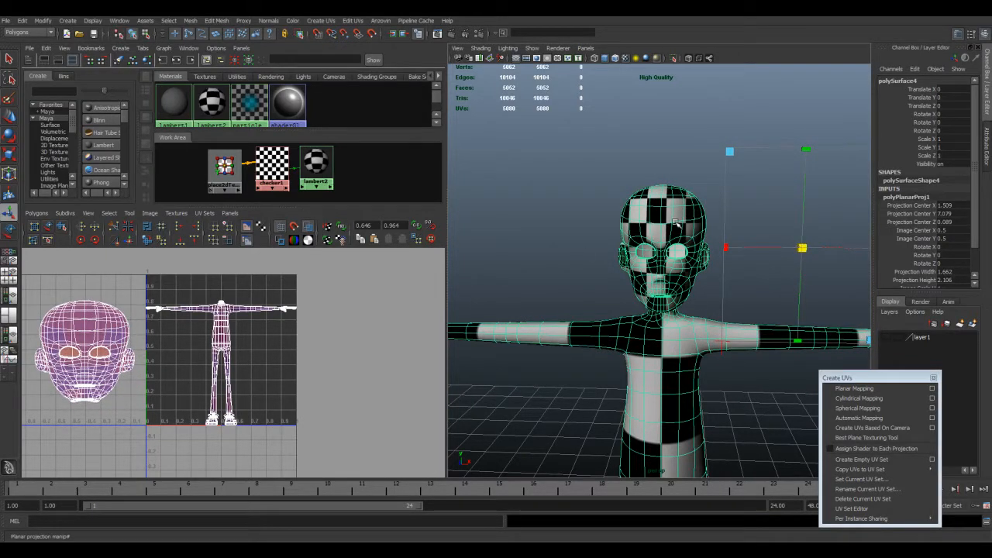
{"action": "left_click", "coordinate": [605, 164]}
Reselect the character and examine the checker pattern on the head and body from several angles.
{"action": "left_click_drag", "start_coordinate": [603, 163], "coordinate": [791, 349], "text": "alt"}
{"action": "left_click", "coordinate": [634, 281]}
{"action": "key", "text": "t"}
{"action": "left_click_drag", "start_coordinate": [508, 263], "coordinate": [600, 285], "text": "alt"}
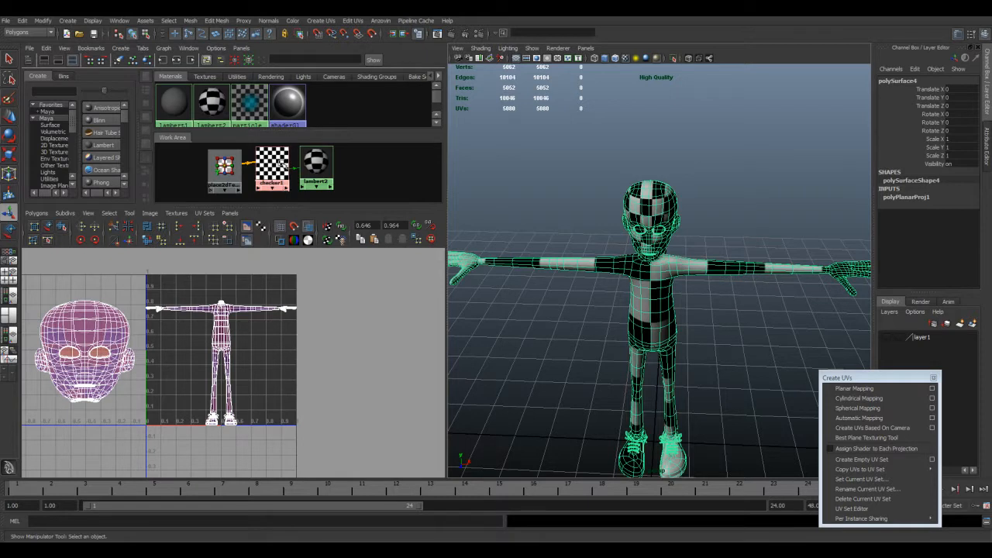
{"action": "left_click_drag", "start_coordinate": [744, 338], "coordinate": [687, 218], "text": "alt"}
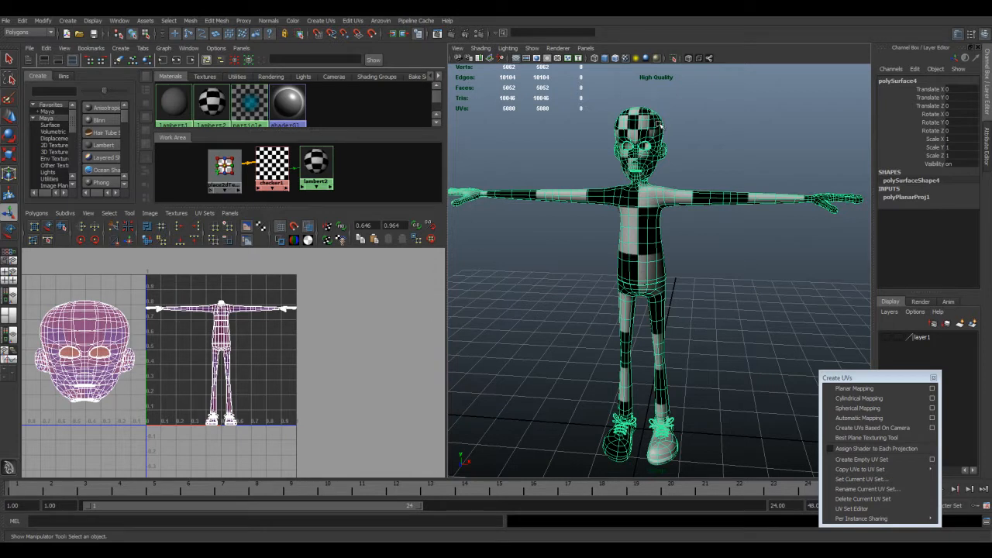
{"action": "left_click_drag", "start_coordinate": [636, 234], "coordinate": [589, 246], "text": "alt"}
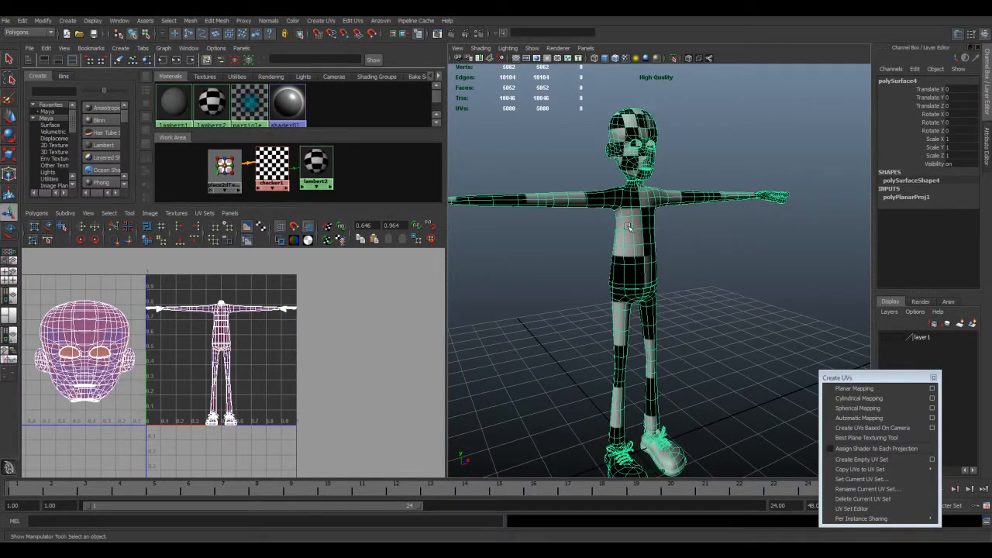
Compare the size of the checker squares on the character's head, torso and legs from near and far.
{"action": "mouse_move", "coordinate": [632, 235]}
{"action": "left_mouse_down", "text": "alt"}
{"action": "mouse_move", "coordinate": [617, 221]}
{"action": "mouse_move", "coordinate": [705, 217]}
{"action": "mouse_move", "coordinate": [613, 231]}
{"action": "mouse_move", "coordinate": [635, 246]}
{"action": "left_mouse_up", "text": "alt"}
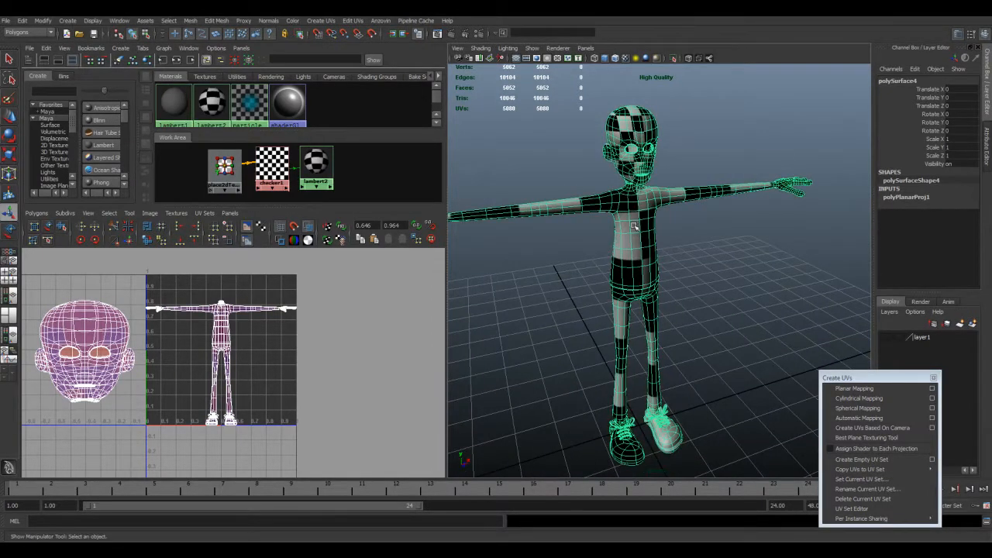
{"action": "left_click_drag", "start_coordinate": [646, 238], "coordinate": [632, 291], "text": "alt"}
{"action": "left_click_drag", "start_coordinate": [631, 226], "coordinate": [610, 164], "text": "alt"}
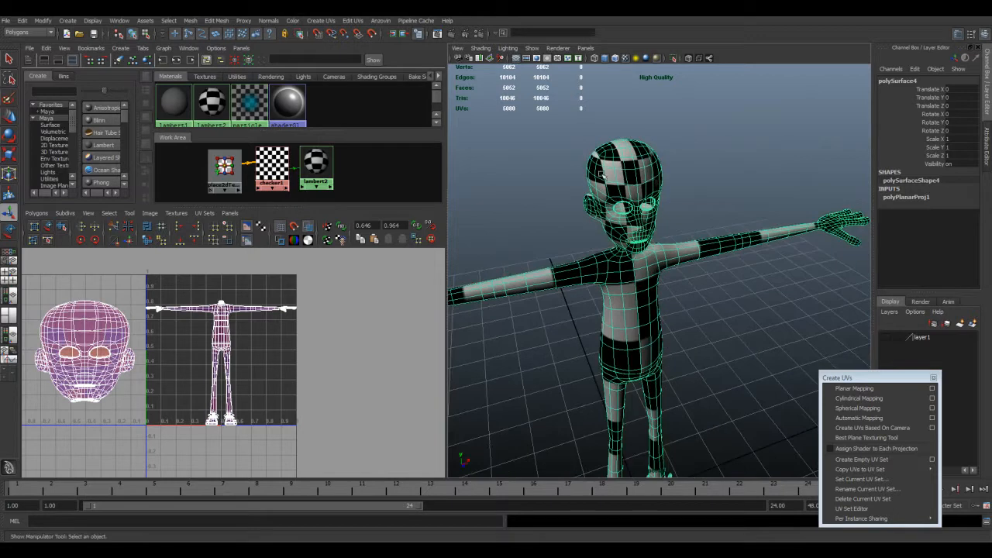
{"action": "right_click_drag", "start_coordinate": [636, 240], "coordinate": [623, 284], "text": "alt"}
{"action": "middle_click_drag", "start_coordinate": [623, 284], "coordinate": [613, 249], "text": "alt"}
{"action": "left_click_drag", "start_coordinate": [613, 248], "coordinate": [621, 222], "text": "alt"}
{"action": "right_click_drag", "start_coordinate": [566, 194], "coordinate": [631, 182], "text": "alt"}
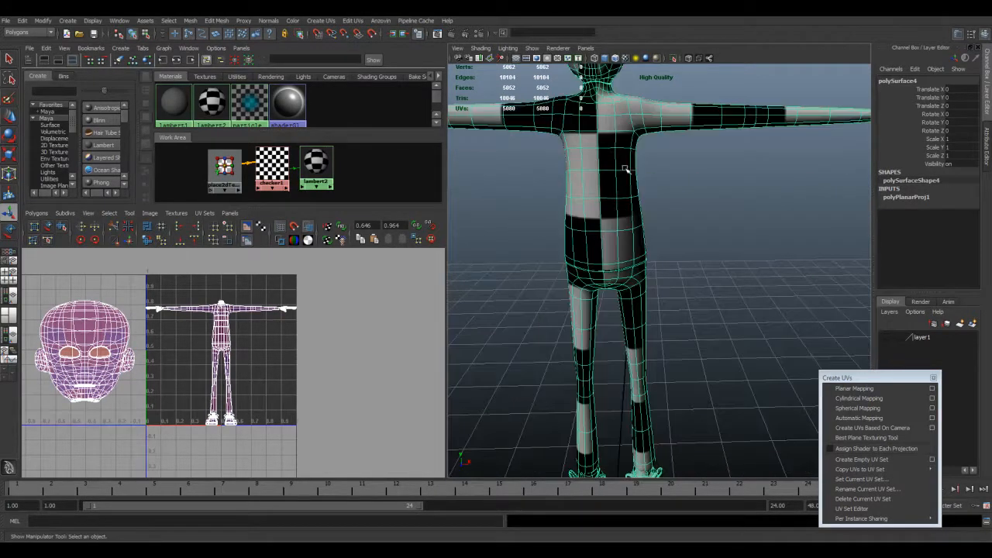
{"action": "middle_click_drag", "start_coordinate": [631, 182], "coordinate": [668, 315], "text": "alt"}
{"action": "right_click_drag", "start_coordinate": [609, 231], "coordinate": [647, 302], "text": "alt"}
{"action": "left_click_drag", "start_coordinate": [645, 303], "coordinate": [637, 248], "text": "alt"}
{"action": "right_click_drag", "start_coordinate": [615, 293], "coordinate": [625, 223], "text": "alt"}
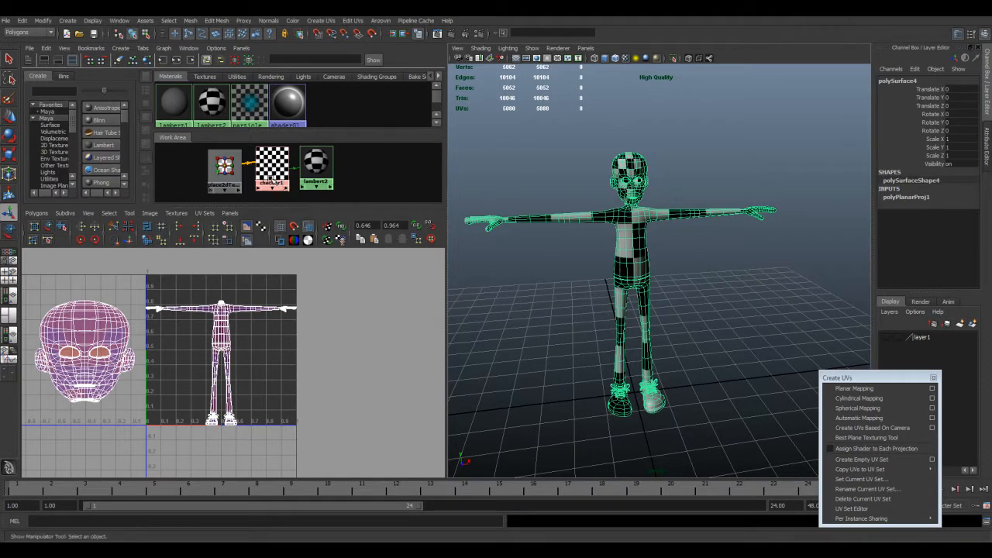
Set the Repeat UV of the checker's place2dTexture1 node to 15 by 15.
{"action": "left_click", "coordinate": [224, 166]}
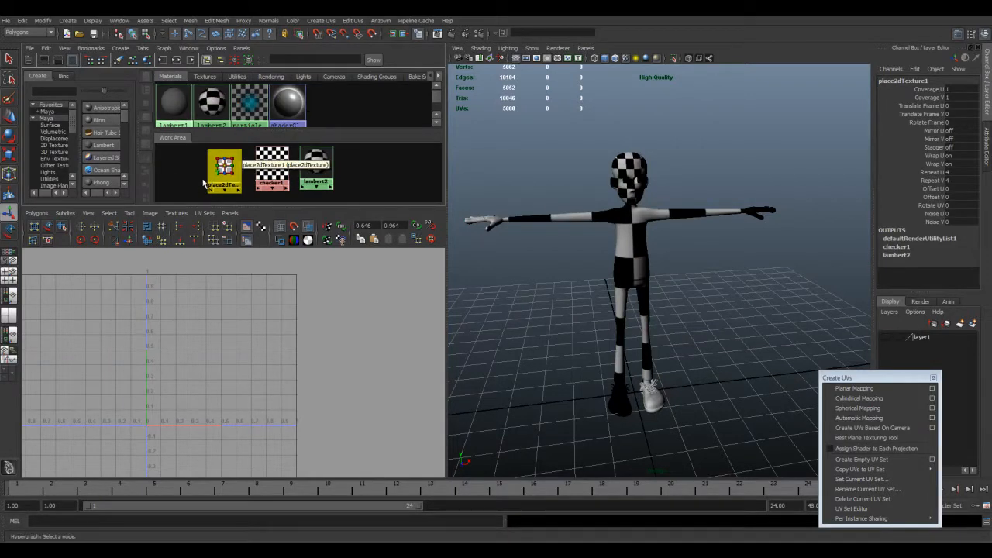
{"action": "key", "text": "ctrl+a"}
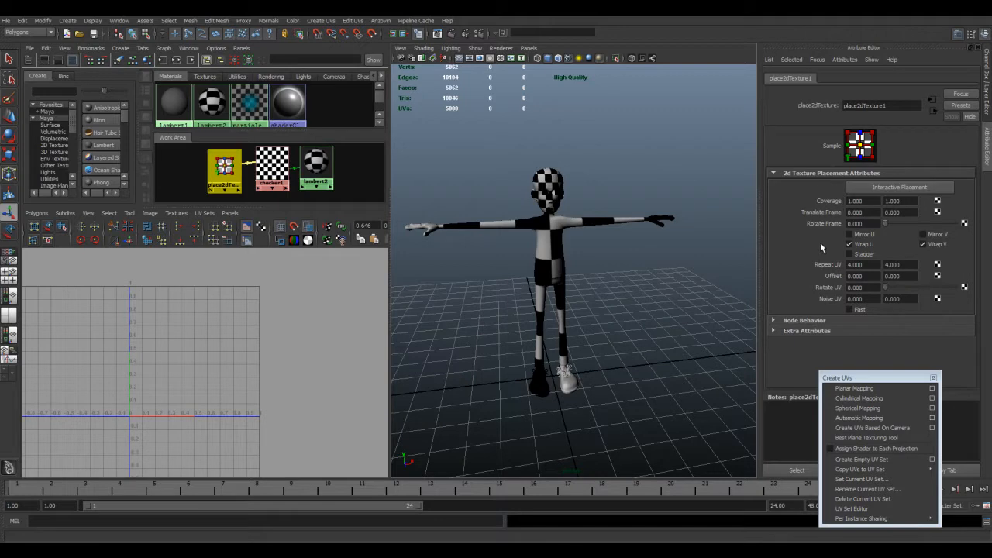
{"action": "left_click_drag", "start_coordinate": [870, 264], "coordinate": [830, 264]}
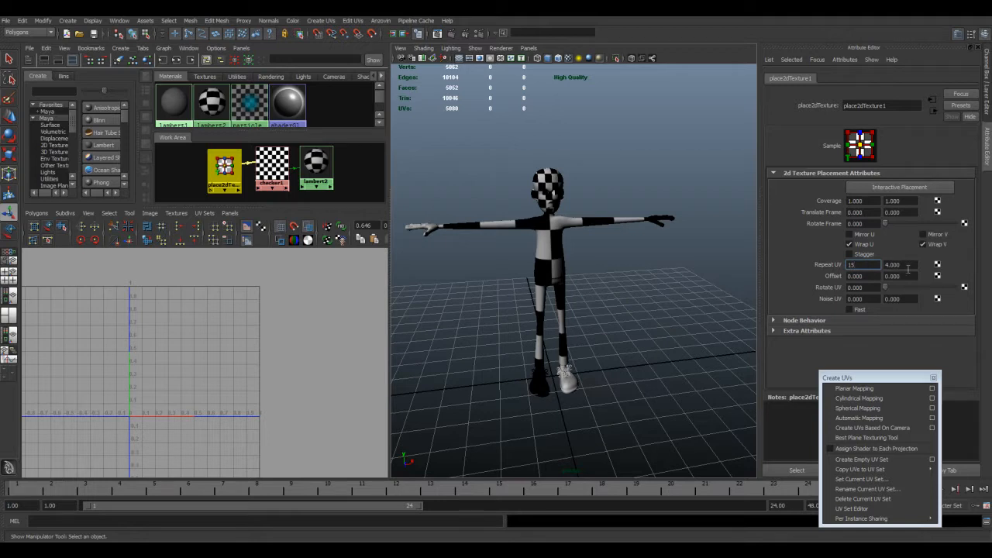
{"action": "key", "text": "Tab"}
{"action": "type", "text": "1"}
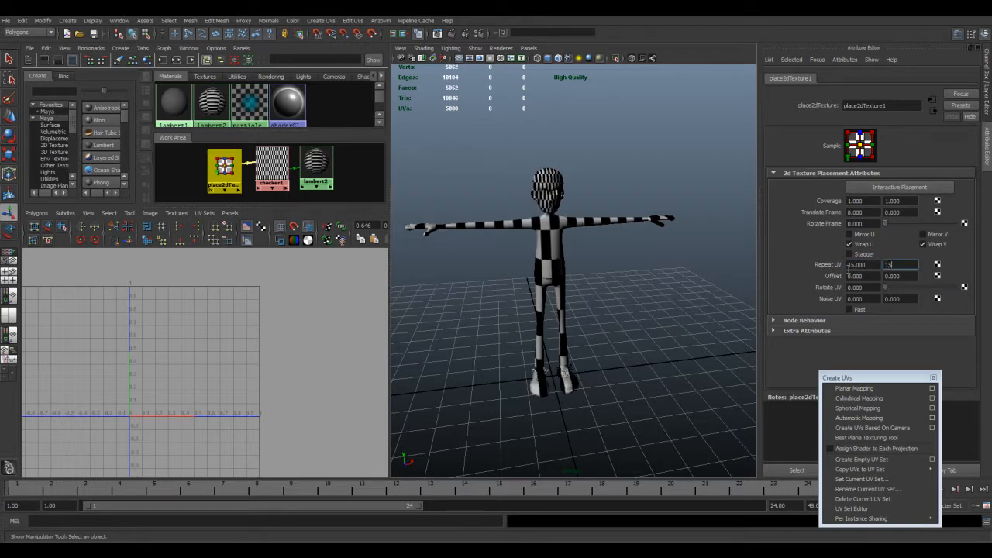
{"action": "key", "text": "Return"}
Select the character and inspect the denser checker pattern on its head, torso and arms against the UV shells.
{"action": "left_click_drag", "start_coordinate": [518, 277], "coordinate": [518, 301], "text": "alt"}
{"action": "scroll", "coordinate": [556, 287], "scroll_direction": "up", "scroll_amount": 4}
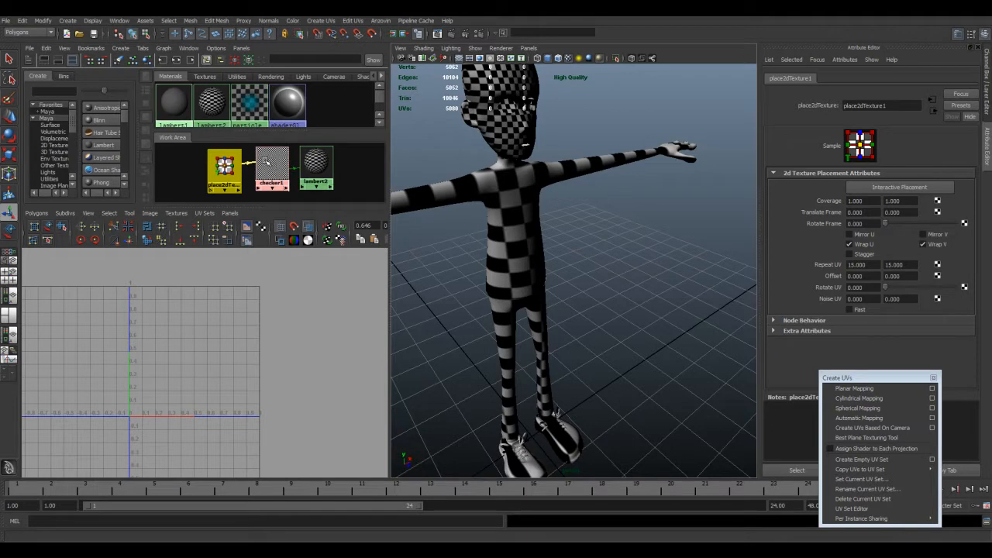
{"action": "left_click_drag", "start_coordinate": [487, 239], "coordinate": [600, 194], "text": "alt"}
{"action": "right_click_drag", "start_coordinate": [555, 303], "coordinate": [506, 328], "text": "alt"}
{"action": "middle_click_drag", "start_coordinate": [106, 369], "coordinate": [199, 365], "text": "alt"}
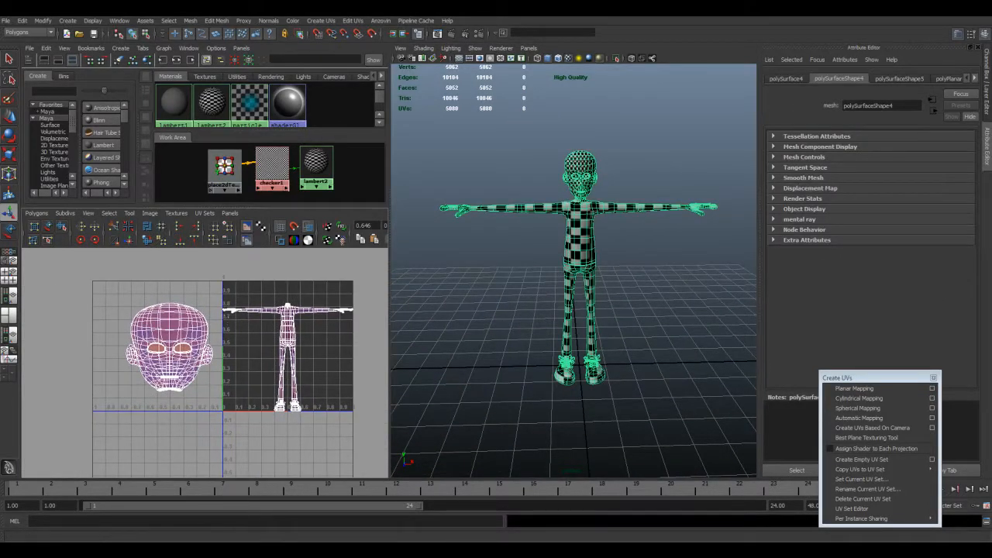
{"action": "middle_click_drag", "start_coordinate": [608, 264], "coordinate": [585, 295], "text": "alt"}
{"action": "scroll", "coordinate": [589, 250], "scroll_direction": "up", "scroll_amount": 3}
{"action": "scroll", "coordinate": [581, 241], "scroll_direction": "up", "scroll_amount": 5}
{"action": "middle_click_drag", "start_coordinate": [557, 237], "coordinate": [584, 271], "text": "alt"}
{"action": "left_click_drag", "start_coordinate": [597, 238], "coordinate": [549, 243], "text": "alt"}
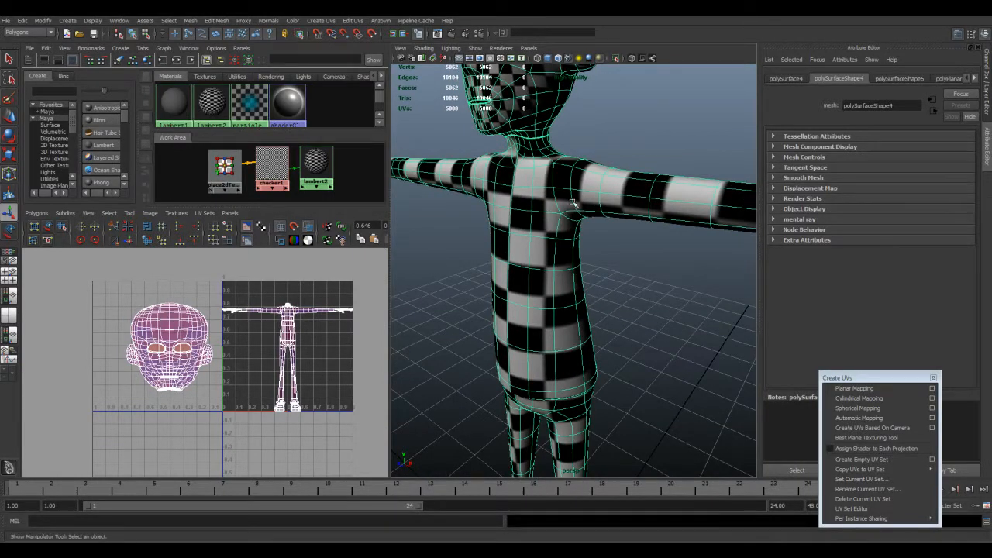
{"action": "scroll", "coordinate": [578, 201], "scroll_direction": "down", "scroll_amount": 6}
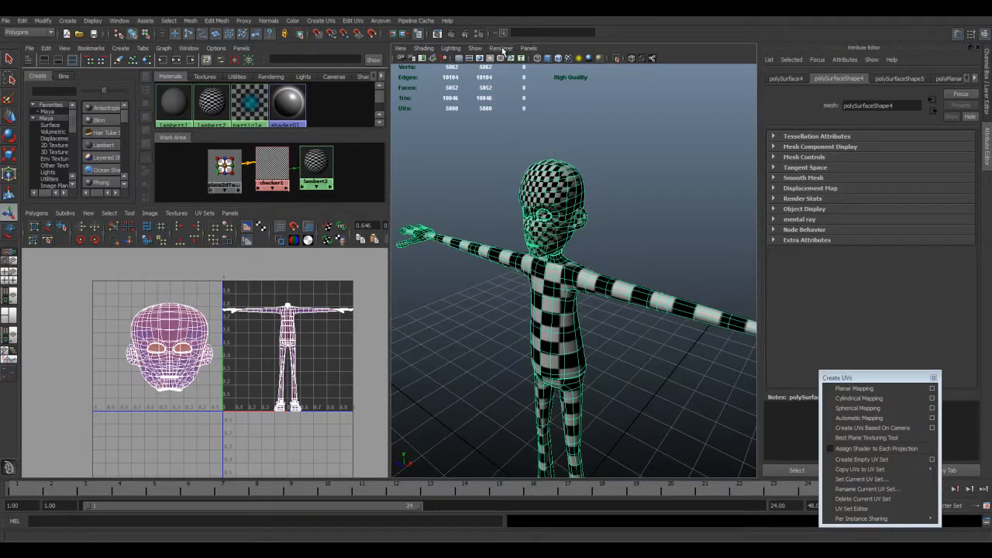
Try Default Quality Rendering on the checkered character, then return the viewport to High Quality Rendering.
{"action": "left_click", "coordinate": [501, 48]}
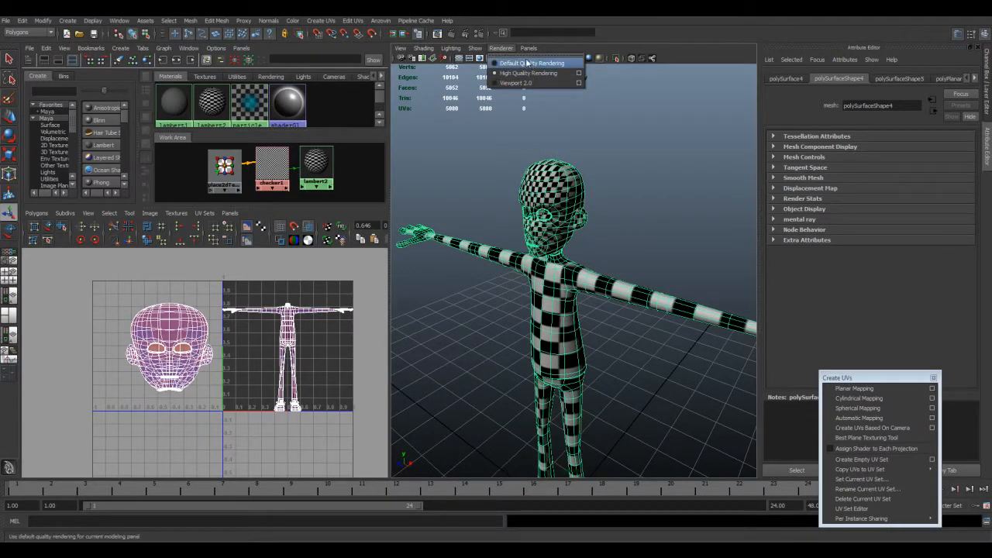
{"action": "left_click", "coordinate": [528, 63]}
{"action": "left_click_drag", "start_coordinate": [542, 396], "coordinate": [559, 332], "text": "alt"}
{"action": "left_click", "coordinate": [497, 50]}
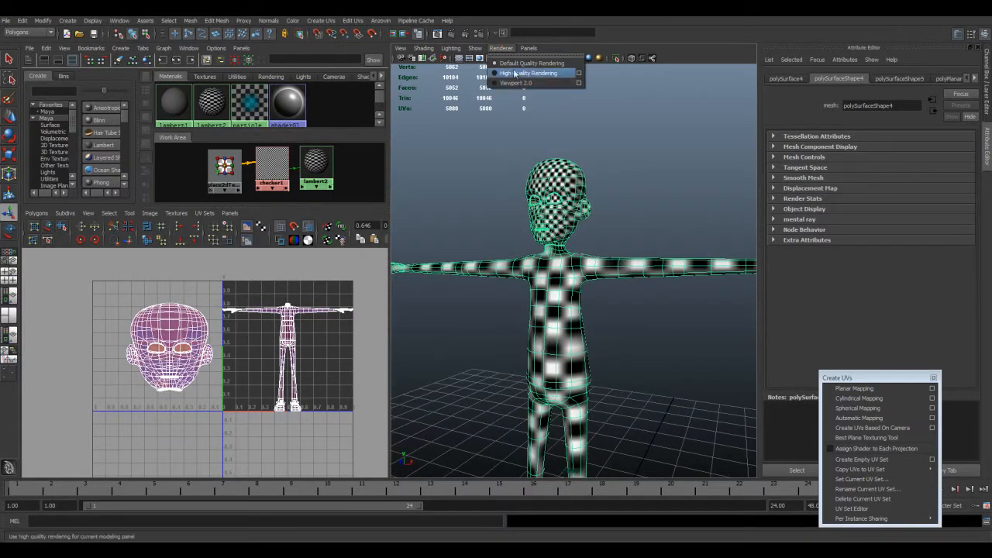
{"action": "left_click", "coordinate": [513, 73]}
Try Viewport 2.0 on the checkered character, then switch the viewport back to High Quality Rendering.
{"action": "left_click", "coordinate": [501, 48]}
{"action": "left_click", "coordinate": [513, 83]}
{"action": "mouse_move", "coordinate": [564, 232]}
{"action": "left_mouse_down", "text": "alt"}
{"action": "mouse_move", "coordinate": [512, 240]}
{"action": "mouse_move", "coordinate": [561, 246]}
{"action": "left_mouse_up", "text": "alt"}
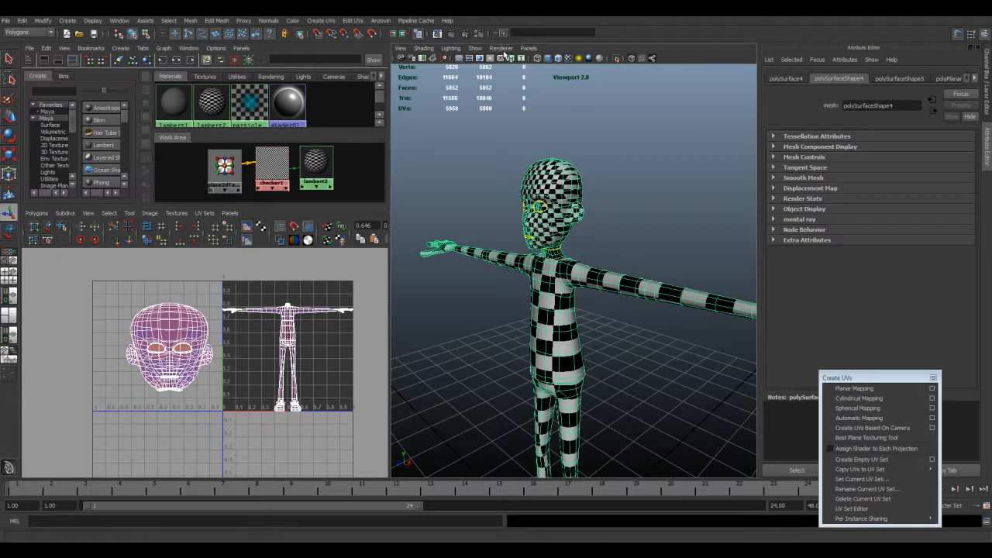
{"action": "left_click", "coordinate": [504, 52]}
{"action": "left_click", "coordinate": [513, 70]}
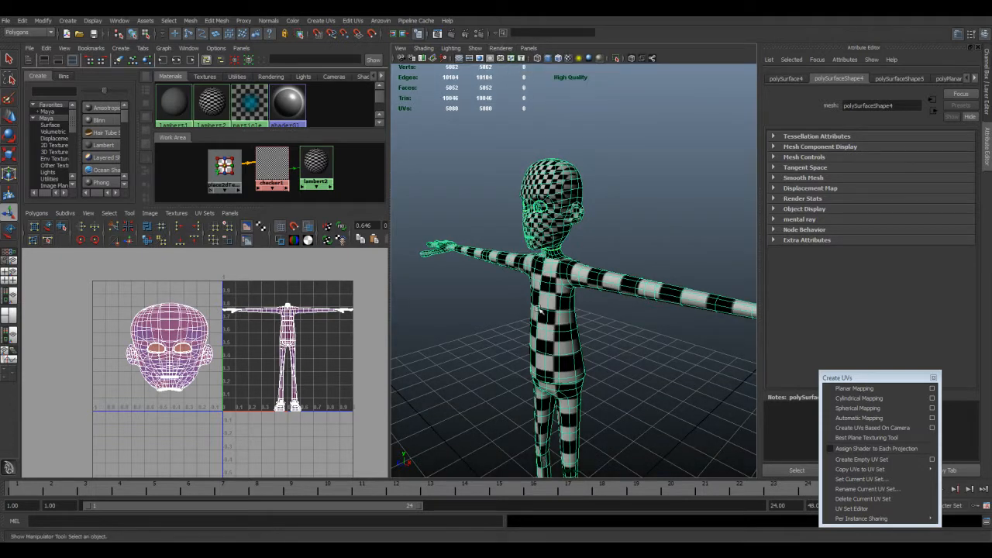
{"action": "left_click_drag", "start_coordinate": [562, 296], "coordinate": [560, 307], "text": "alt"}
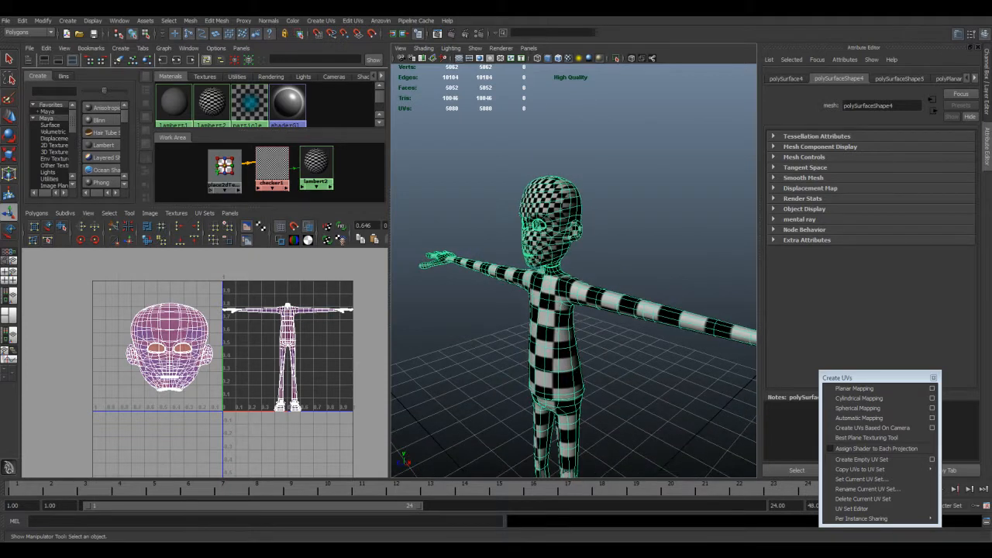
{"action": "left_click_drag", "start_coordinate": [496, 335], "coordinate": [504, 342], "text": "alt"}
Switch to face selection in the UV editor and select all faces of the head's UV shell.
{"action": "right_click_drag", "start_coordinate": [174, 338], "coordinate": [203, 338], "text": "alt"}
{"action": "middle_click_drag", "start_coordinate": [152, 336], "coordinate": [199, 332], "text": "alt"}
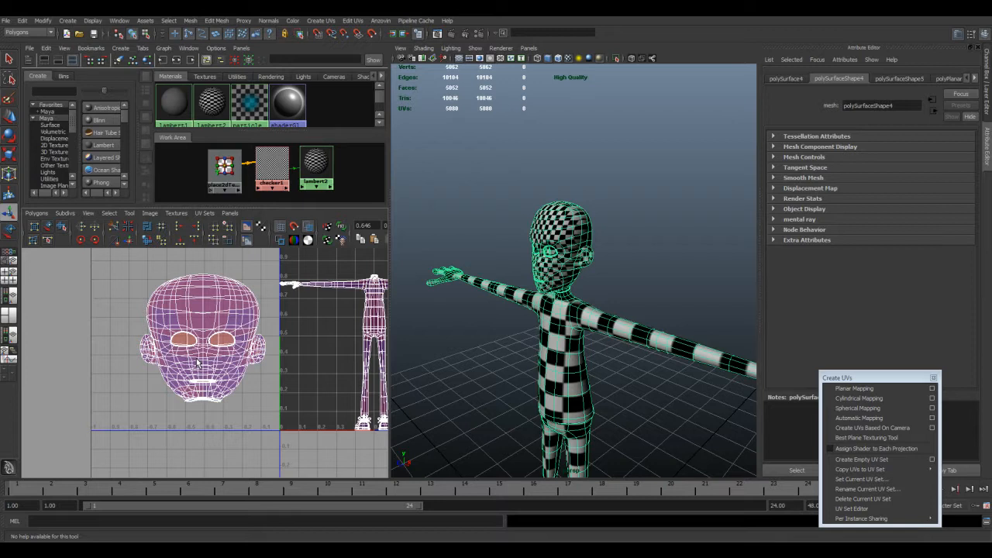
{"action": "middle_click_drag", "start_coordinate": [241, 358], "coordinate": [181, 377], "text": "alt"}
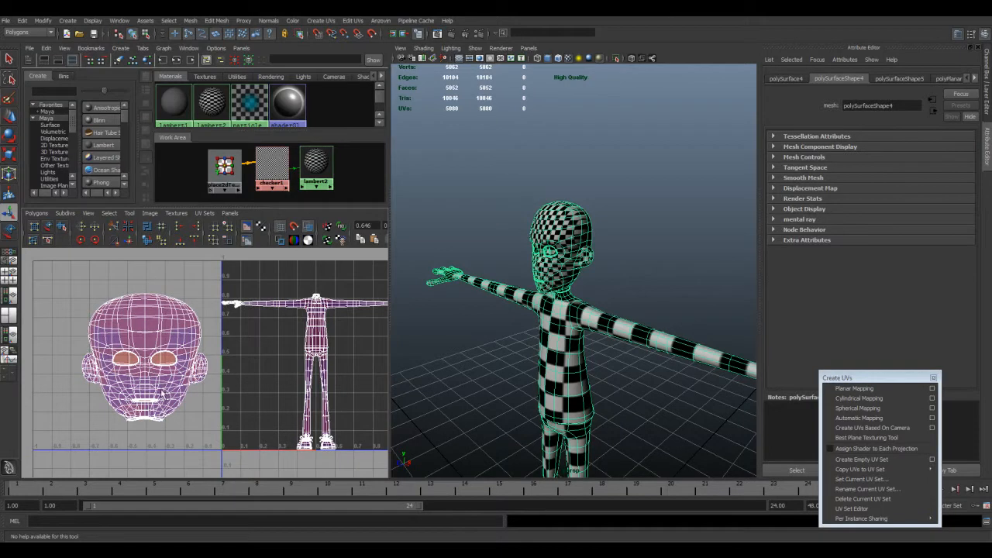
{"action": "right_click_drag", "start_coordinate": [166, 355], "coordinate": [171, 387]}
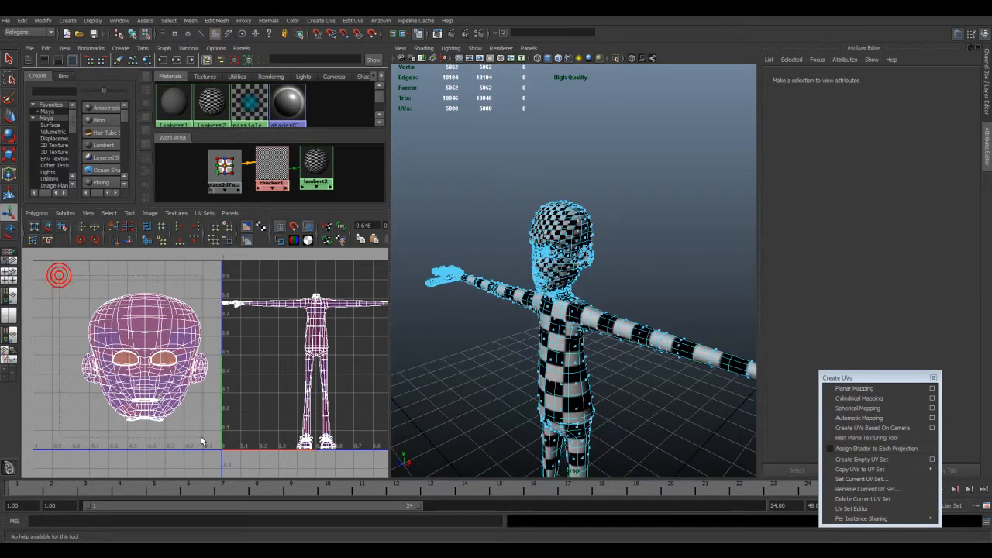
{"action": "left_click_drag", "start_coordinate": [208, 447], "coordinate": [209, 447]}
{"action": "left_click_drag", "start_coordinate": [575, 205], "coordinate": [621, 232], "text": "alt"}
{"action": "left_click_drag", "start_coordinate": [540, 294], "coordinate": [254, 326], "text": "alt"}
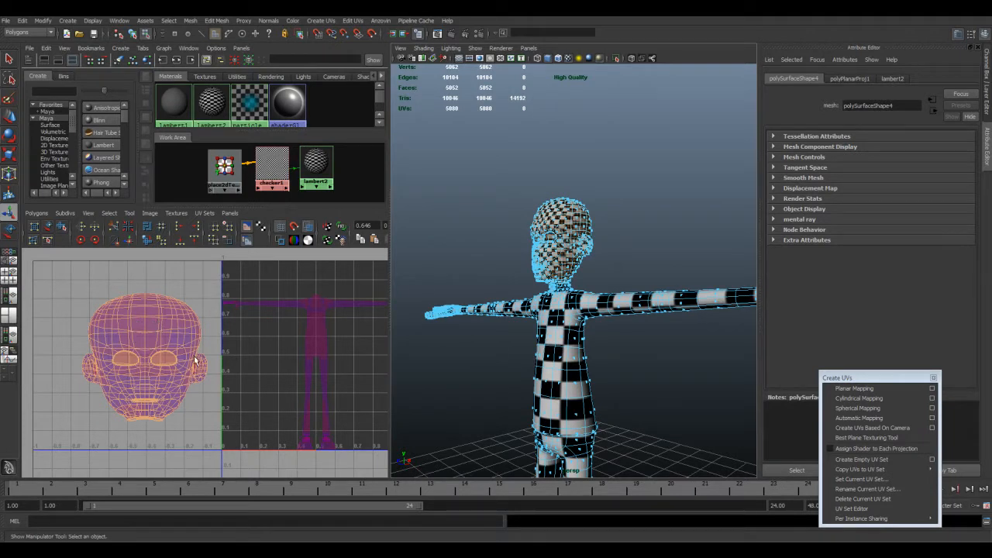
{"action": "scroll", "coordinate": [199, 364], "scroll_direction": "down", "scroll_amount": 2}
{"action": "scroll", "coordinate": [203, 366], "scroll_direction": "down", "scroll_amount": 1}
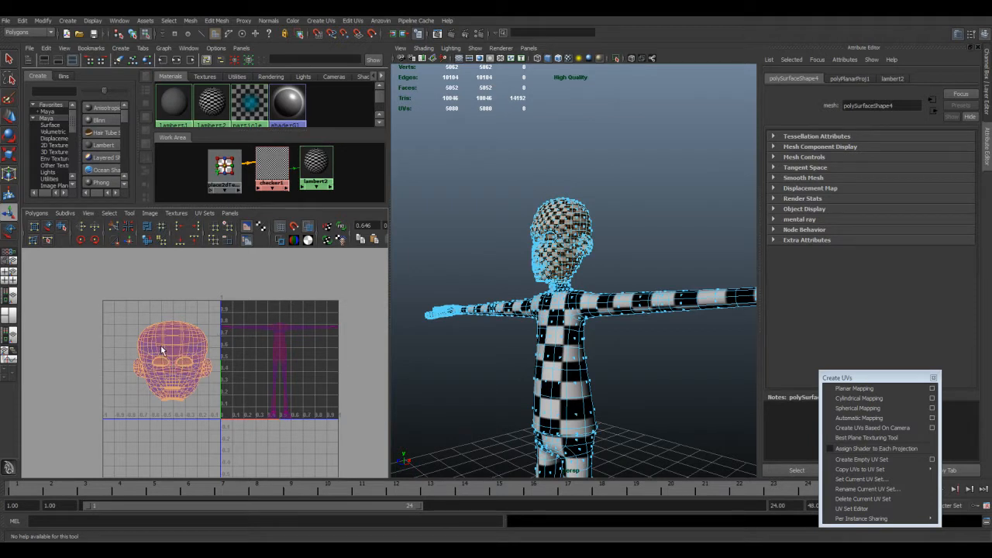
Apply a cylindrical mapping with reset options to the selected head faces, without creating a new UV set.
{"action": "left_click_drag", "start_coordinate": [581, 275], "coordinate": [620, 321], "text": "alt"}
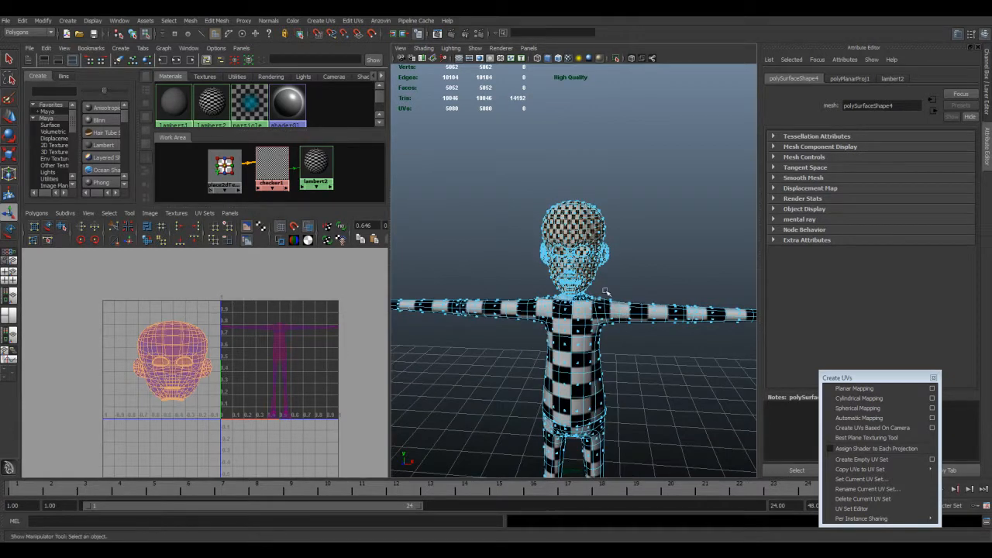
{"action": "left_click", "coordinate": [931, 398]}
{"action": "left_click", "coordinate": [299, 98]}
{"action": "left_click", "coordinate": [302, 111]}
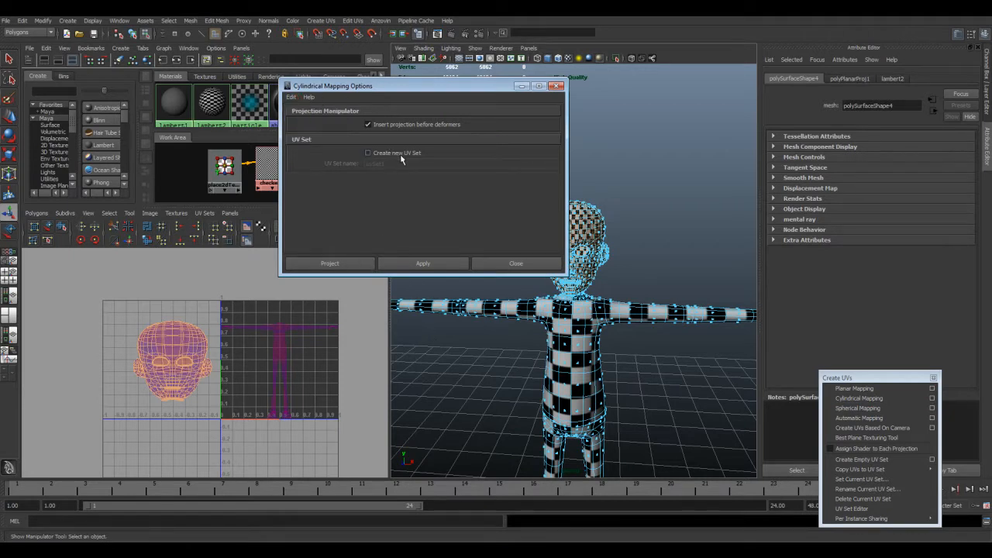
{"action": "left_click", "coordinate": [341, 264]}
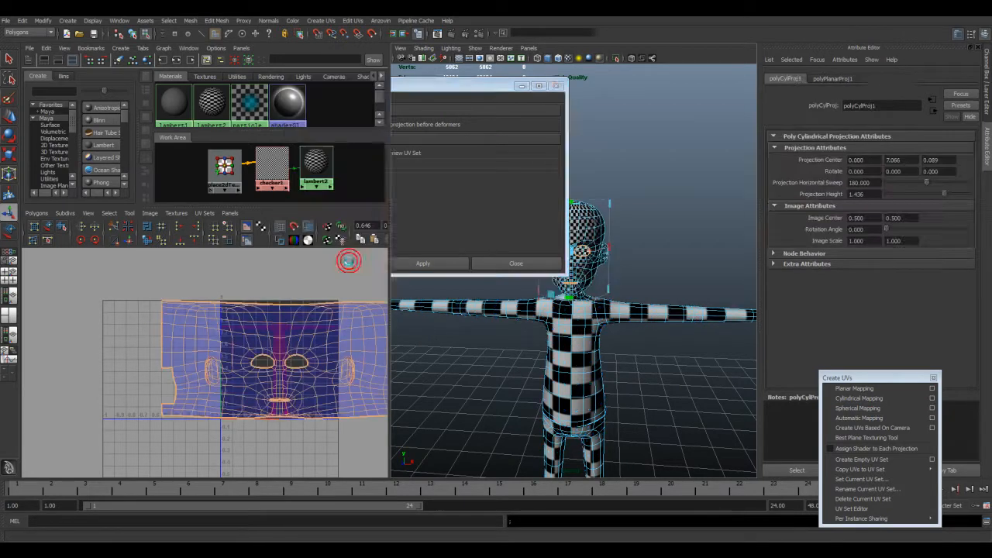
Widen the head's cylindrical projection to a horizontal sweep of 360 degrees and check the edges of the unwrapped shell.
{"action": "middle_click_drag", "start_coordinate": [292, 336], "coordinate": [221, 330], "text": "alt"}
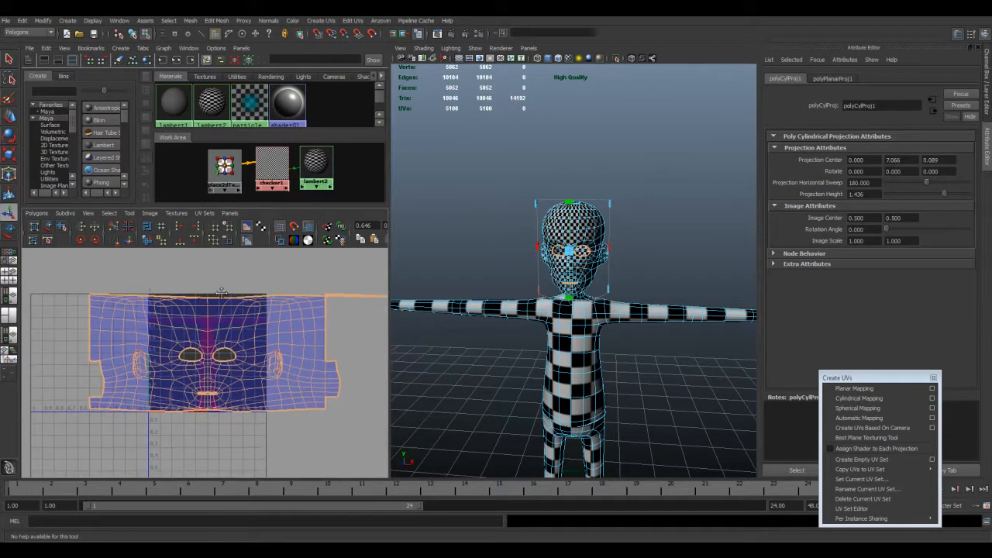
{"action": "right_click_drag", "start_coordinate": [221, 330], "coordinate": [222, 295], "text": "alt"}
{"action": "middle_click_drag", "start_coordinate": [236, 366], "coordinate": [253, 351], "text": "alt"}
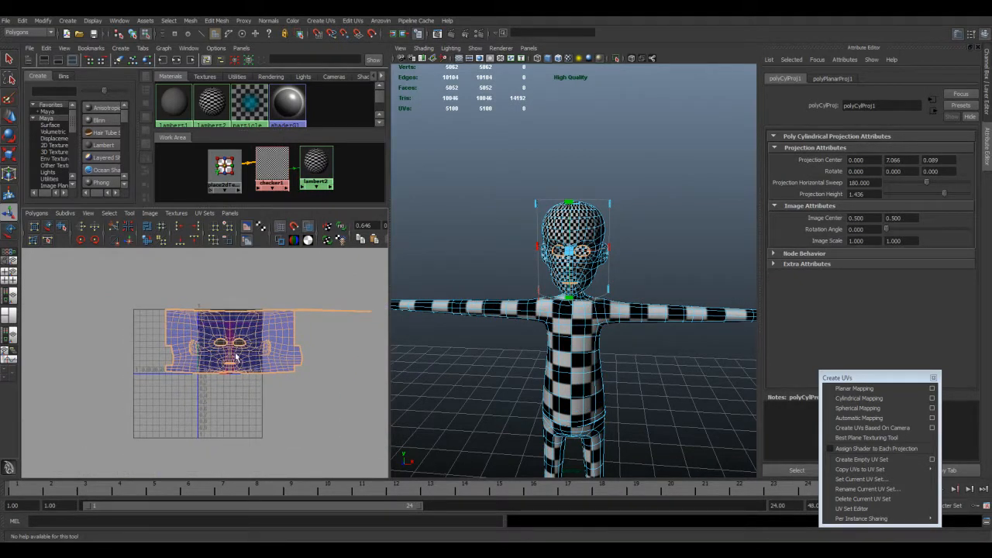
{"action": "left_click_drag", "start_coordinate": [633, 266], "coordinate": [686, 264], "text": "alt"}
{"action": "scroll", "coordinate": [199, 349], "scroll_direction": "up", "scroll_amount": 5}
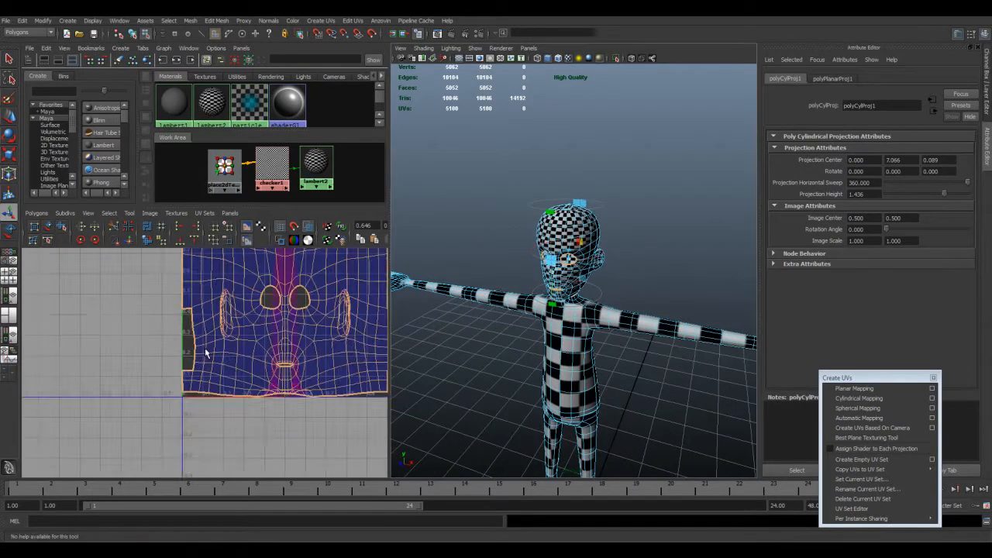
{"action": "scroll", "coordinate": [256, 392], "scroll_direction": "down", "scroll_amount": 5}
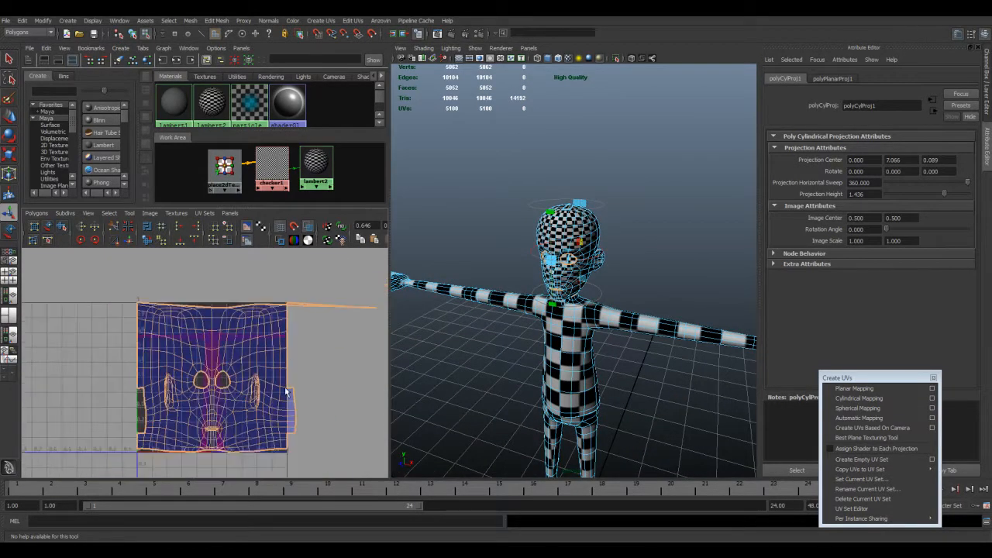
{"action": "scroll", "coordinate": [295, 369], "scroll_direction": "down", "scroll_amount": 3}
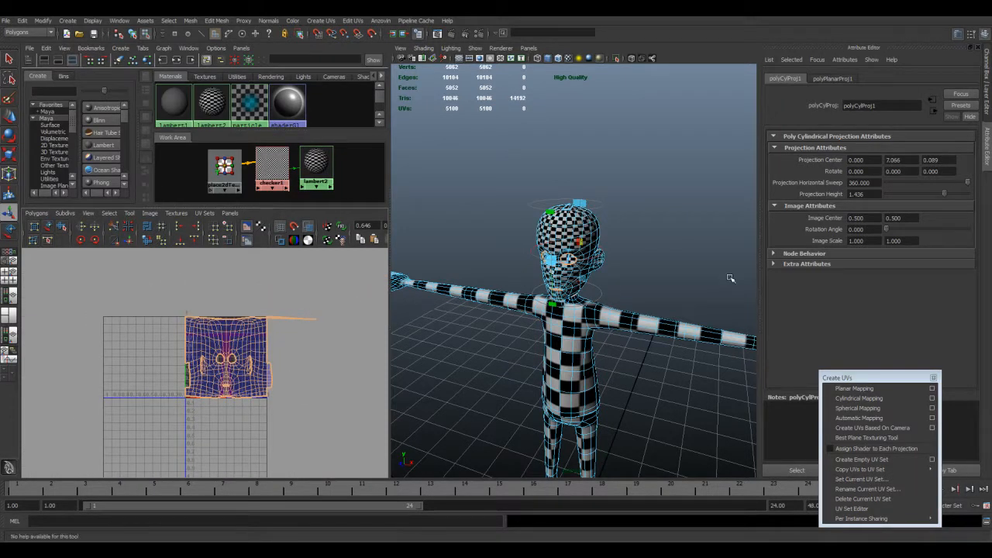
Adjust the head's cylindrical projection to about center Y 7.023 and Y rotation -8.213 to tidy the shell's side edges.
{"action": "left_click_drag", "start_coordinate": [574, 285], "coordinate": [550, 277], "text": "alt"}
{"action": "key", "text": "t"}
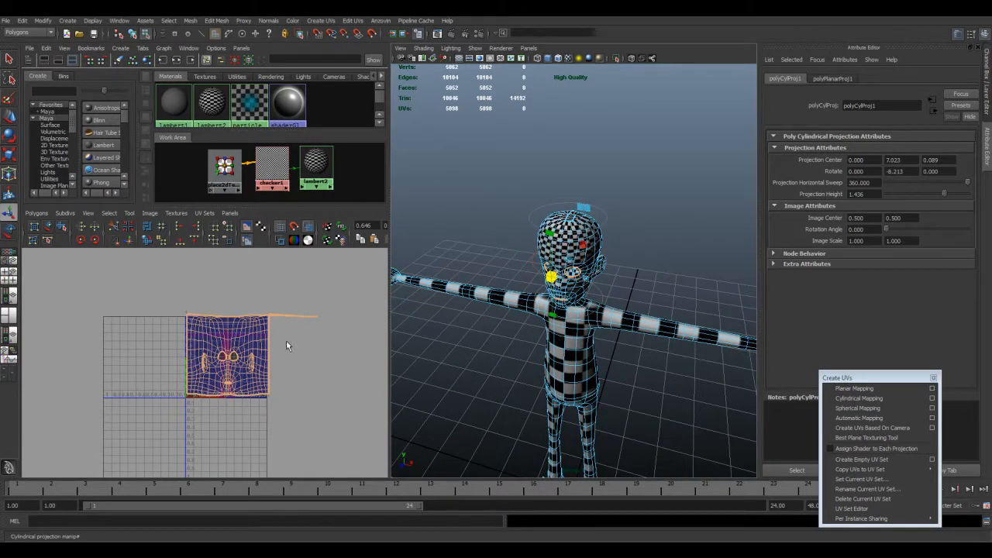
{"action": "scroll", "coordinate": [256, 339], "scroll_direction": "up", "scroll_amount": 3}
{"action": "key", "text": "f"}
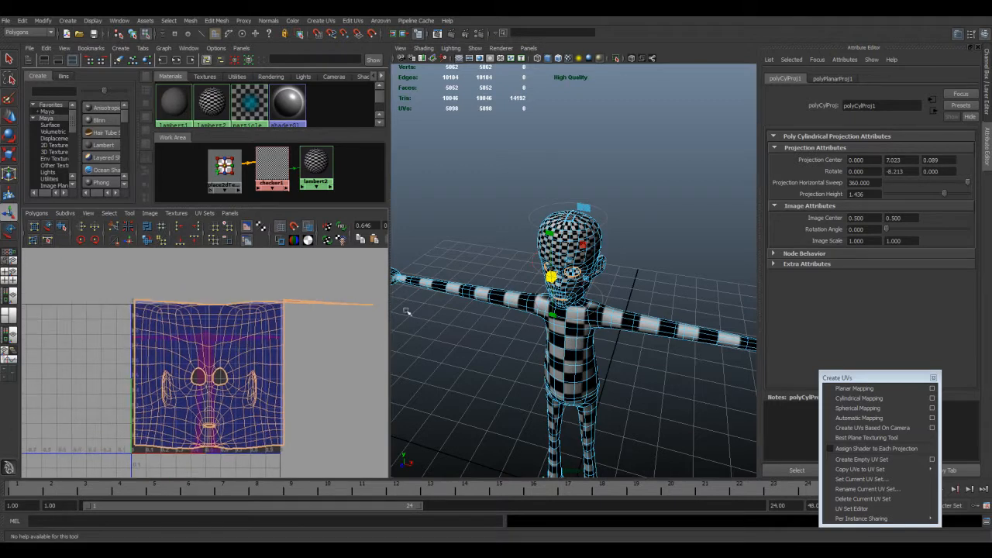
Select the stray faces that stick out sideways from the upper edge of the head's UV shell.
{"action": "left_click", "coordinate": [304, 325]}
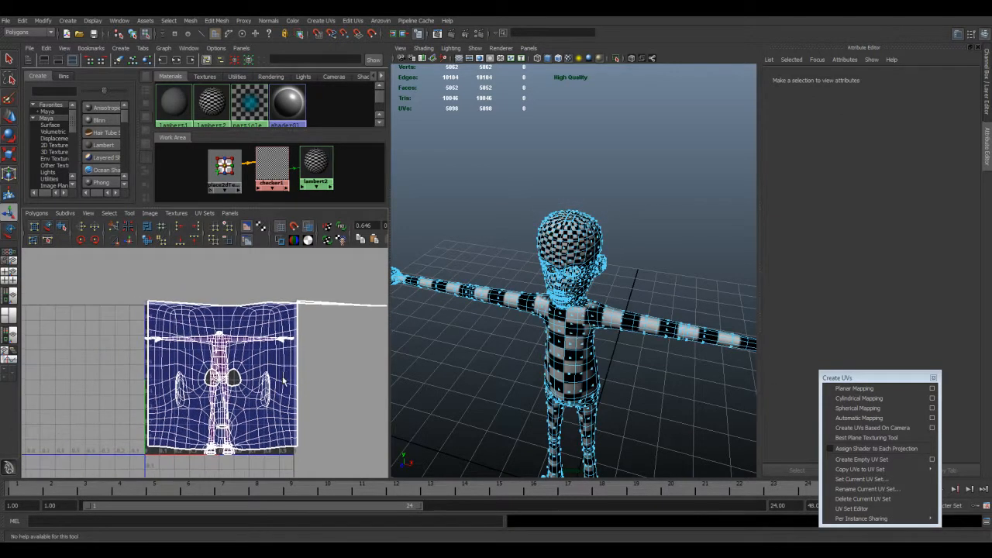
{"action": "left_click", "coordinate": [316, 302]}
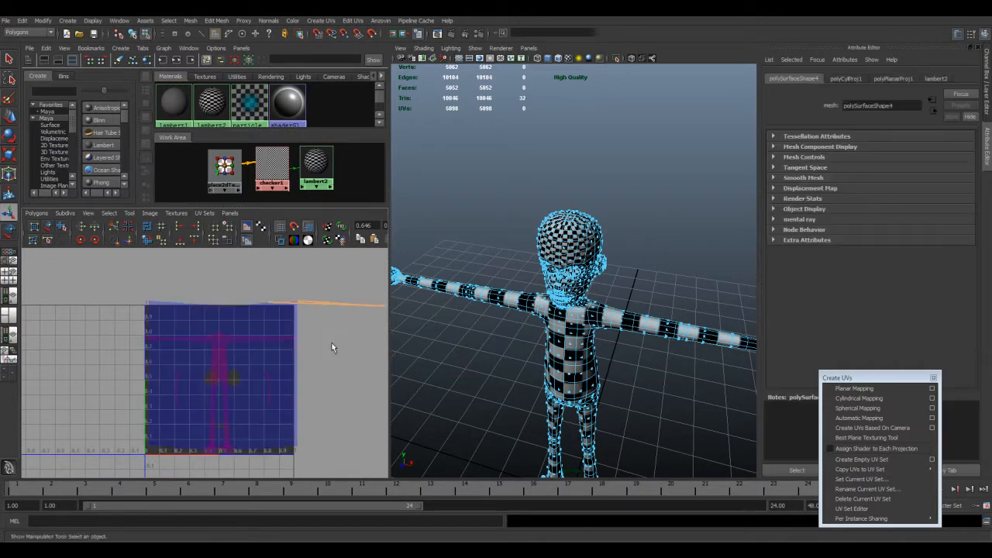
{"action": "middle_click_drag", "start_coordinate": [337, 340], "coordinate": [305, 365], "text": "alt"}
{"action": "middle_click_drag", "start_coordinate": [251, 338], "coordinate": [257, 343], "text": "alt"}
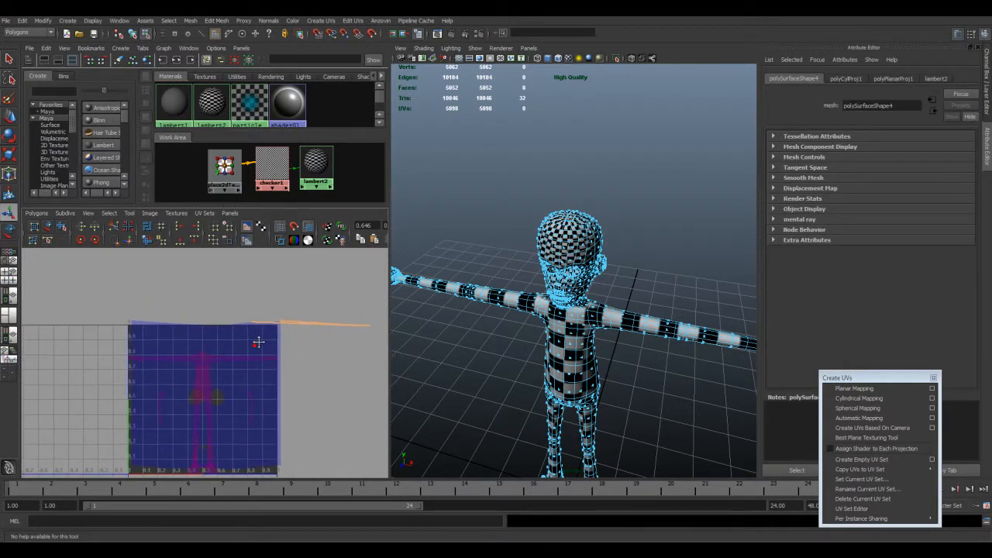
Move the head's whole UV shell sideways off the body shell into the empty space outside the 0-1 square.
{"action": "right_click_drag", "start_coordinate": [554, 261], "coordinate": [580, 250]}
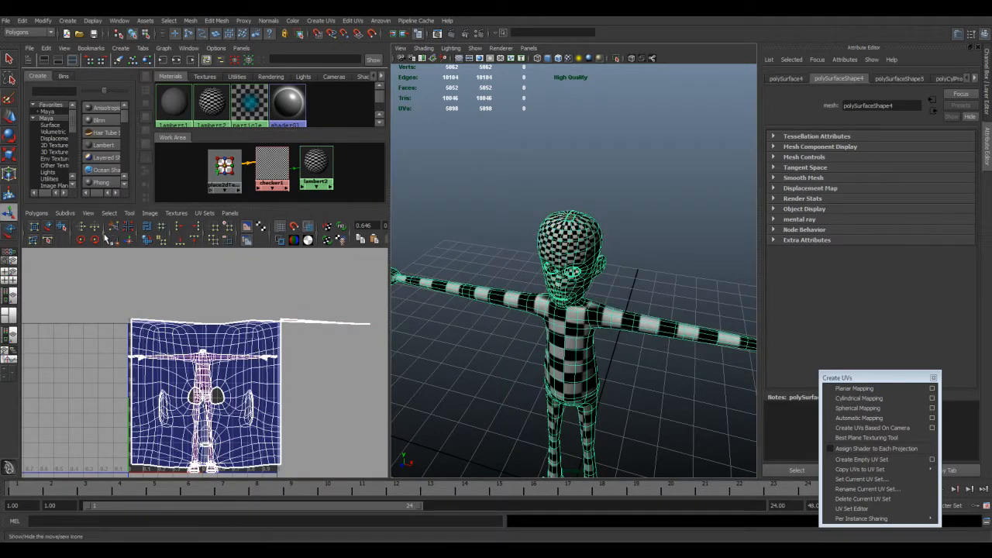
{"action": "left_click", "coordinate": [48, 227]}
{"action": "left_click", "coordinate": [281, 323]}
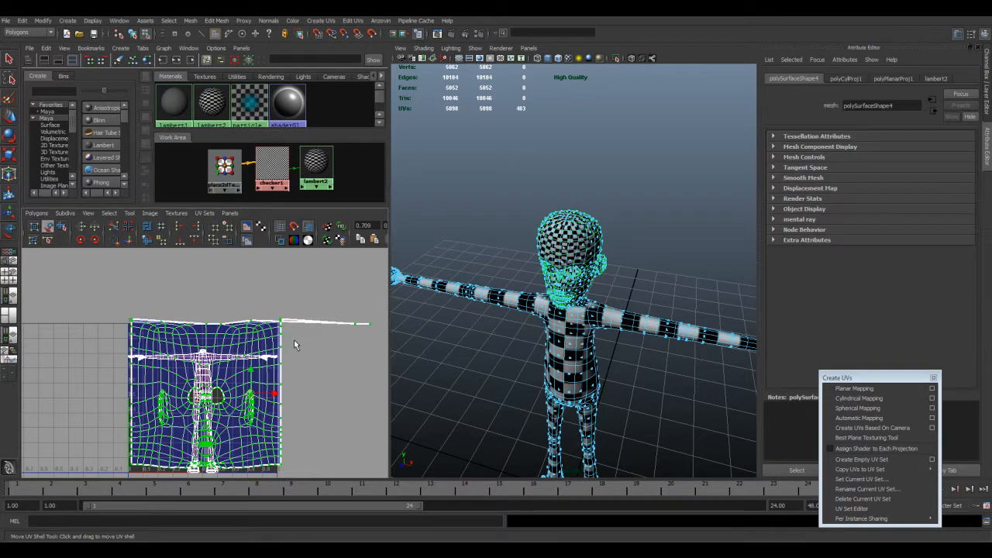
{"action": "left_click", "coordinate": [48, 227]}
{"action": "left_click_drag", "start_coordinate": [273, 397], "coordinate": [117, 395]}
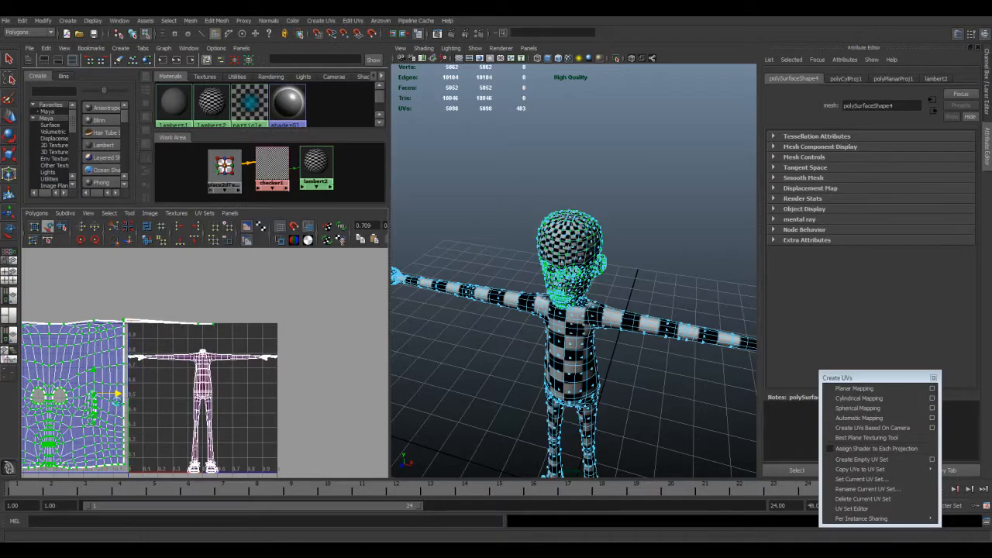
{"action": "key", "text": "space"}
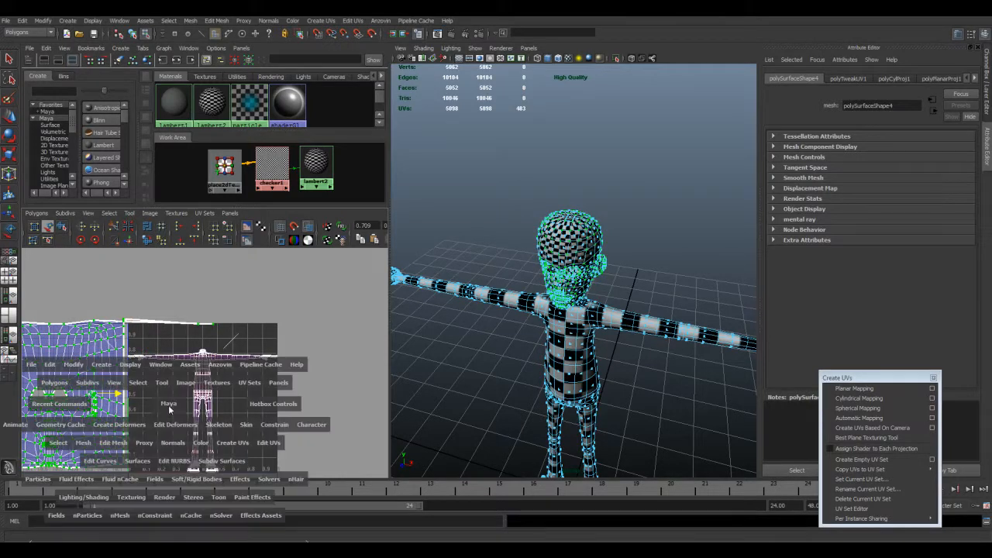
{"action": "middle_click_drag", "start_coordinate": [170, 401], "coordinate": [242, 361], "text": "alt"}
{"action": "left_click_drag", "start_coordinate": [258, 342], "coordinate": [258, 343]}
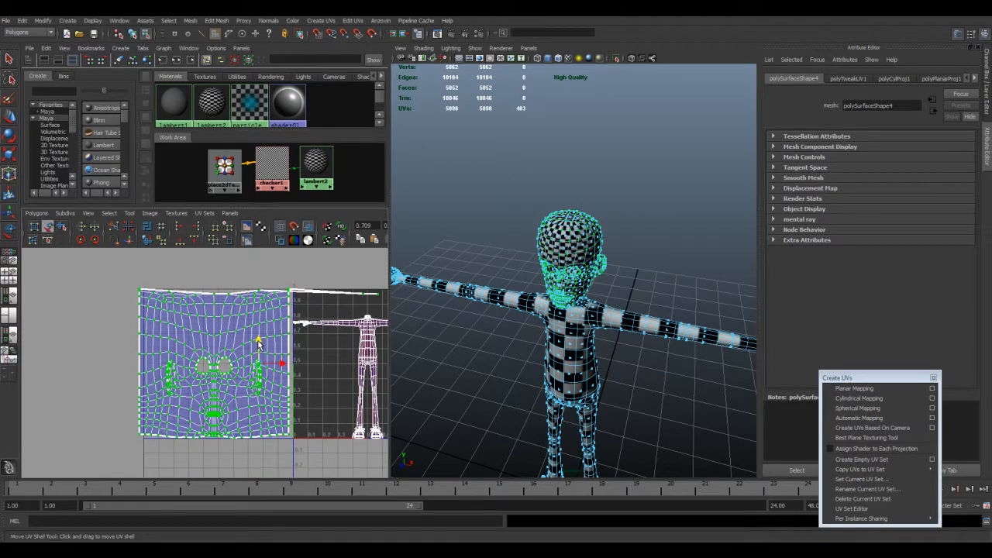
Move the two stray UVs sticking out sideways so they form a flap above the head shell's upper border.
{"action": "key", "text": "space"}
{"action": "scroll", "coordinate": [486, 337], "scroll_direction": "up", "scroll_amount": 4}
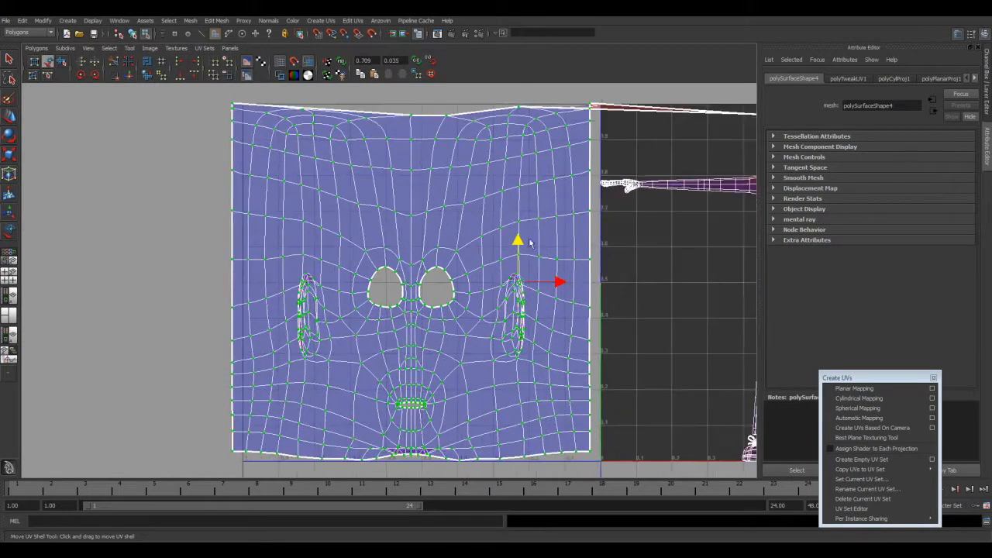
{"action": "middle_click_drag", "start_coordinate": [598, 221], "coordinate": [398, 217], "text": "alt"}
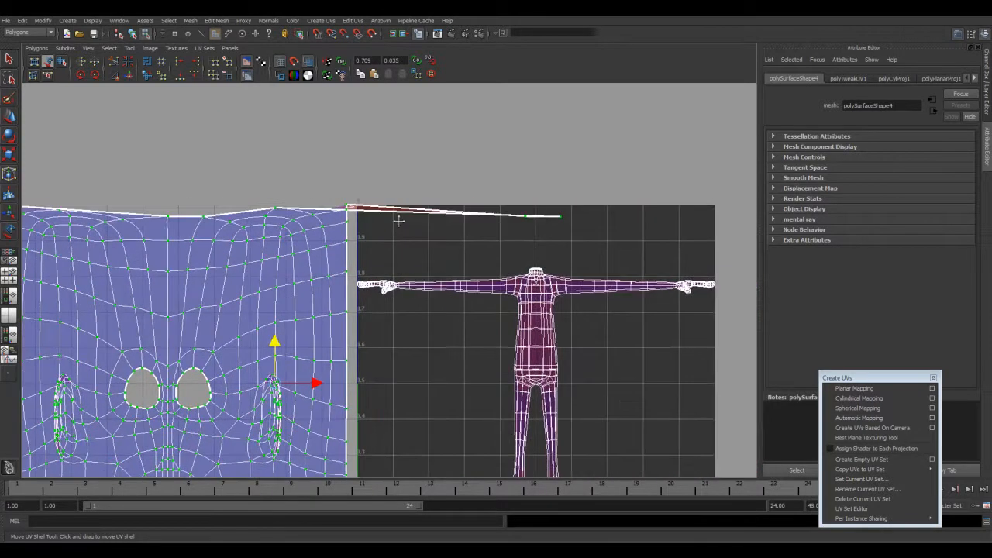
{"action": "left_click", "coordinate": [10, 116]}
{"action": "left_click", "coordinate": [557, 214]}
{"action": "left_click_drag", "start_coordinate": [559, 216], "coordinate": [223, 151]}
{"action": "left_click", "coordinate": [523, 214]}
{"action": "left_click_drag", "start_coordinate": [523, 215], "coordinate": [342, 181]}
{"action": "scroll", "coordinate": [374, 305], "scroll_direction": "down", "scroll_amount": 1}
{"action": "key", "text": "space"}
{"action": "middle_click_drag", "start_coordinate": [354, 355], "coordinate": [455, 385], "text": "alt"}
{"action": "middle_click_drag", "start_coordinate": [408, 256], "coordinate": [427, 279], "text": "alt"}
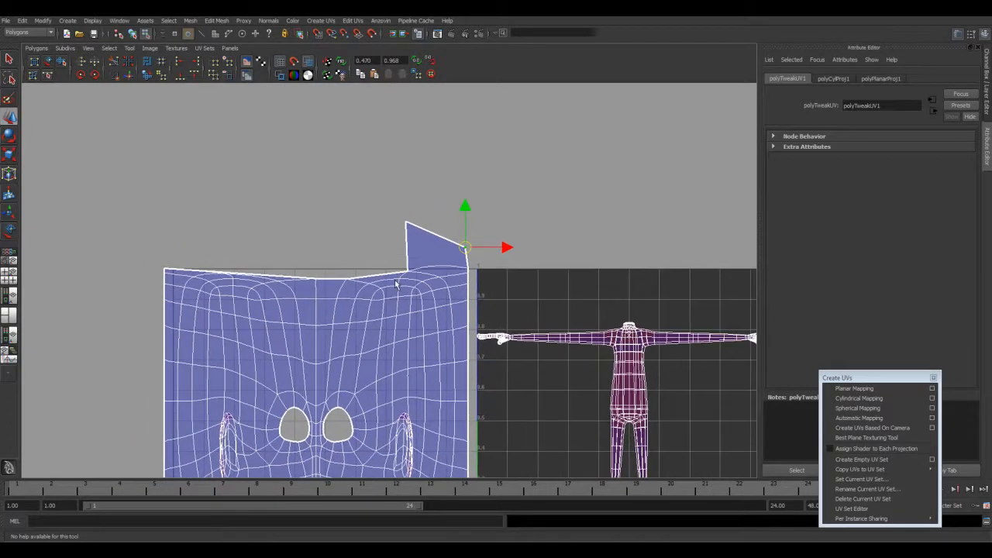
Select the sloping outer edge of the flap above the head shell.
{"action": "middle_click_drag", "start_coordinate": [484, 318], "coordinate": [472, 186], "text": "alt"}
{"action": "left_click", "coordinate": [439, 113]}
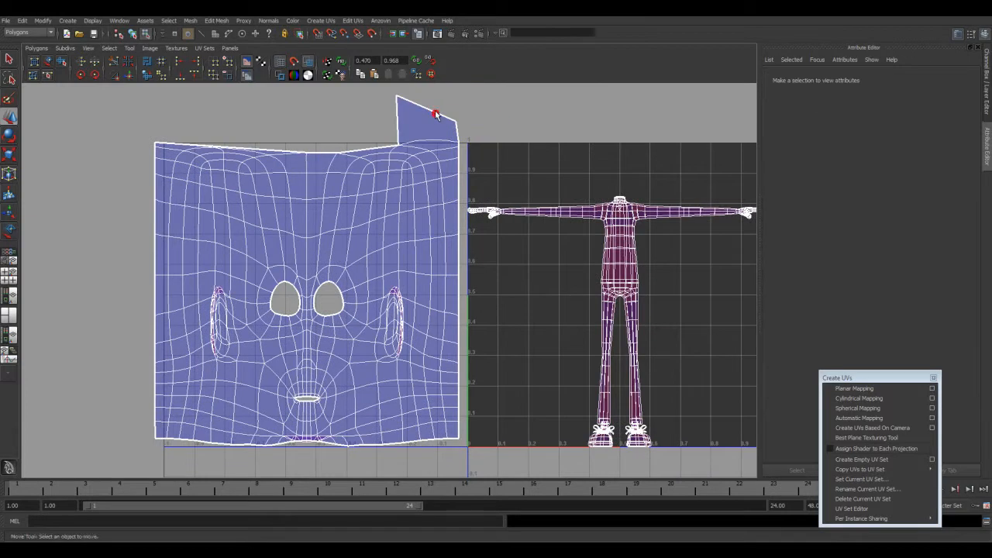
{"action": "right_click", "coordinate": [436, 114]}
{"action": "right_click_drag", "start_coordinate": [436, 114], "coordinate": [437, 88]}
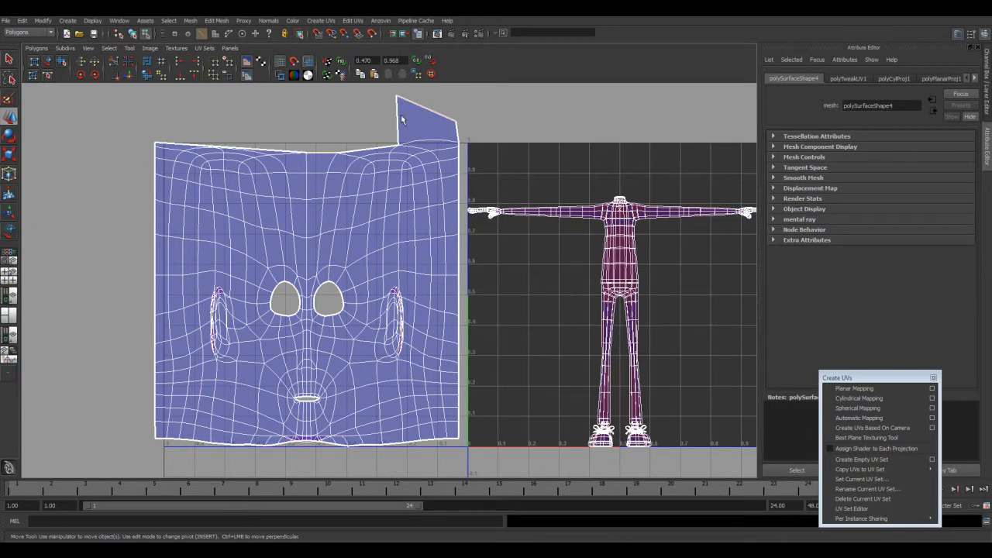
{"action": "mouse_move", "coordinate": [393, 220]}
{"action": "middle_mouse_down", "text": "alt"}
{"action": "mouse_move", "coordinate": [392, 240]}
{"action": "mouse_move", "coordinate": [389, 210]}
{"action": "middle_mouse_up", "text": "alt"}
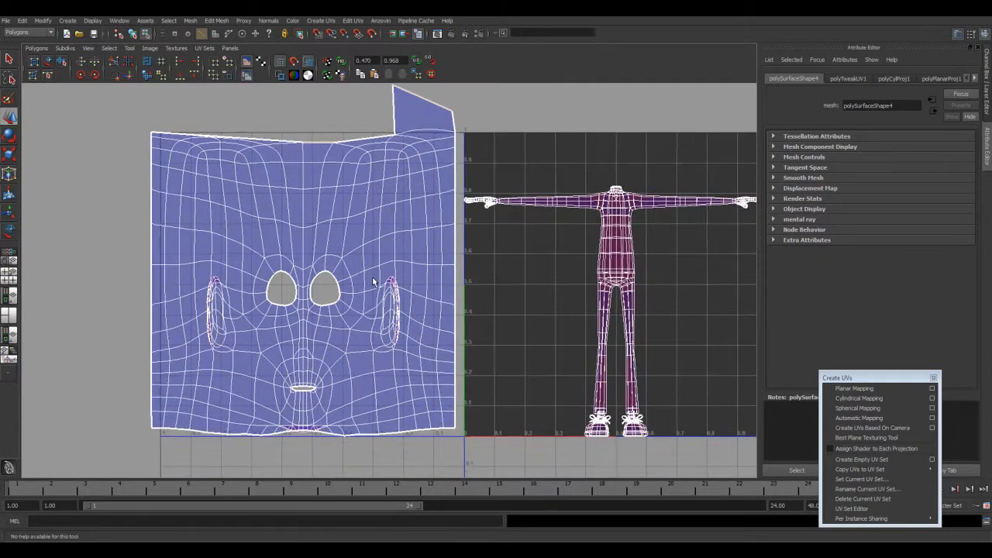
Align all UVs along the head shell's left border to their minimum U.
{"action": "right_click_drag", "start_coordinate": [151, 210], "coordinate": [170, 224]}
{"action": "right_click_drag", "start_coordinate": [160, 183], "coordinate": [180, 169]}
{"action": "left_click_drag", "start_coordinate": [113, 117], "coordinate": [160, 476]}
{"action": "key", "text": "w"}
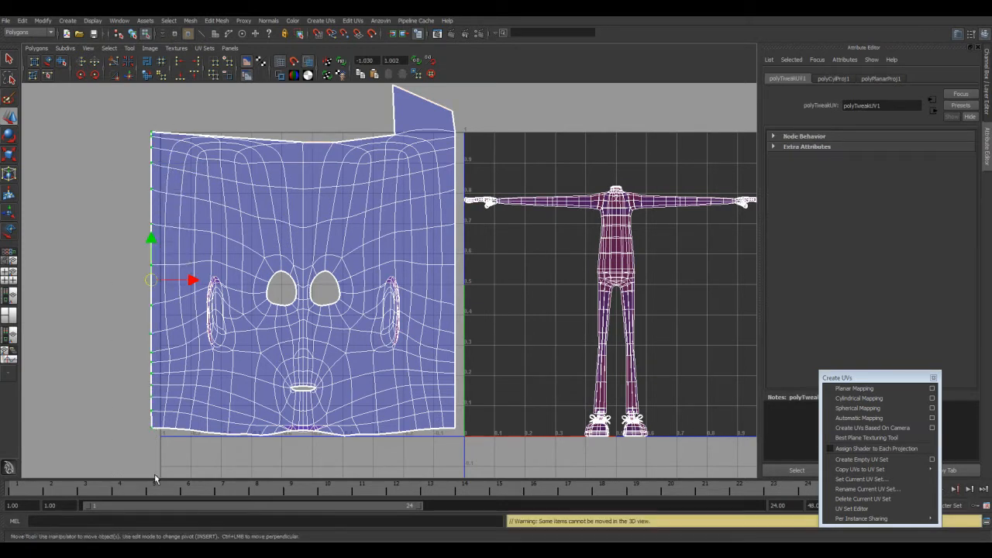
{"action": "middle_click_drag", "start_coordinate": [169, 444], "coordinate": [201, 487], "text": "alt"}
{"action": "left_click", "coordinate": [182, 63]}
Select the UVs along the head shell's lower border and align them to their minimum V.
{"action": "middle_click_drag", "start_coordinate": [252, 260], "coordinate": [211, 164], "text": "alt"}
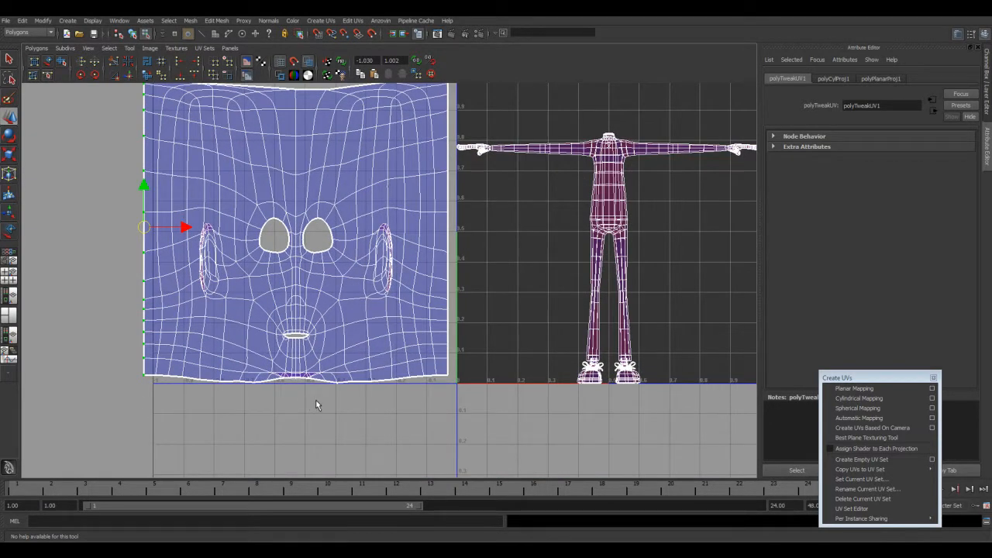
{"action": "left_click_drag", "start_coordinate": [451, 395], "coordinate": [350, 377]}
{"action": "scroll", "coordinate": [391, 399], "scroll_direction": "up", "scroll_amount": 4}
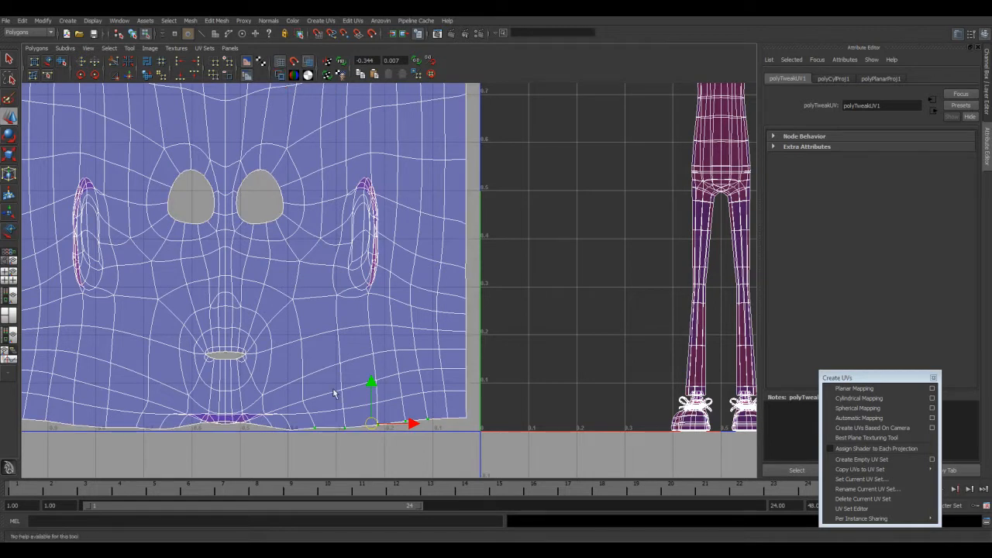
{"action": "left_click_drag", "start_coordinate": [438, 428], "coordinate": [479, 408], "text": "shift"}
{"action": "left_click_drag", "start_coordinate": [333, 452], "coordinate": [82, 423], "text": "shift"}
{"action": "middle_click_drag", "start_coordinate": [159, 373], "coordinate": [351, 351], "text": "alt"}
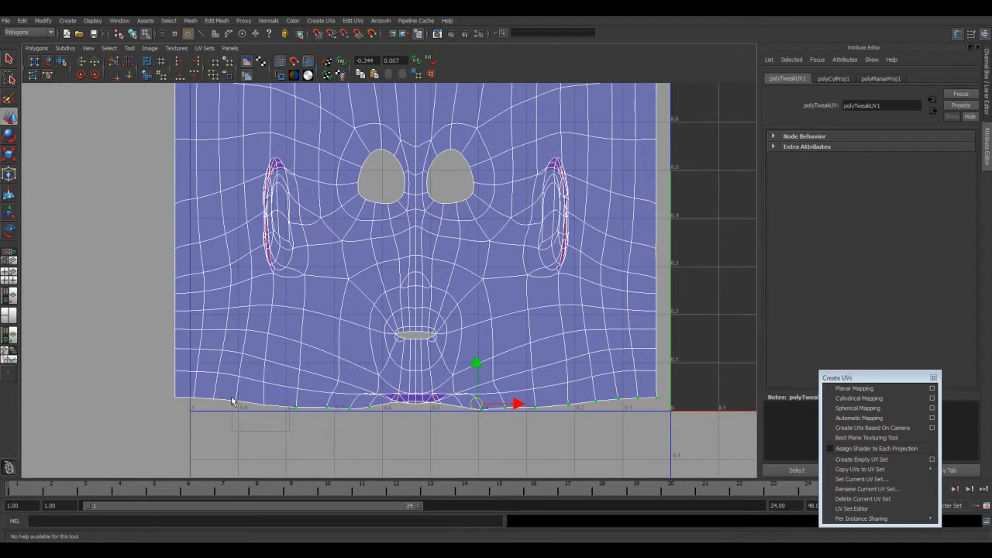
{"action": "left_click_drag", "start_coordinate": [168, 387], "coordinate": [163, 385], "text": "shift"}
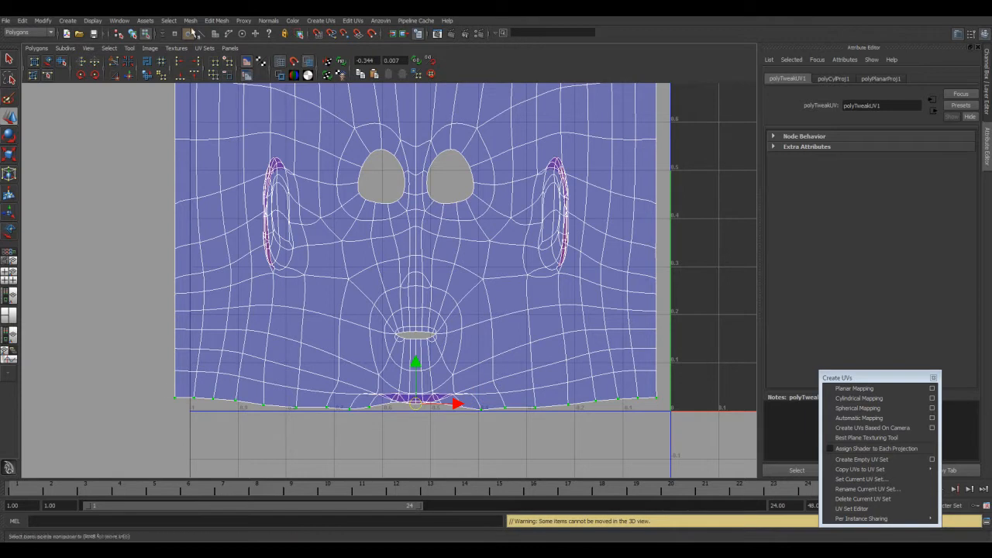
{"action": "left_click", "coordinate": [181, 77]}
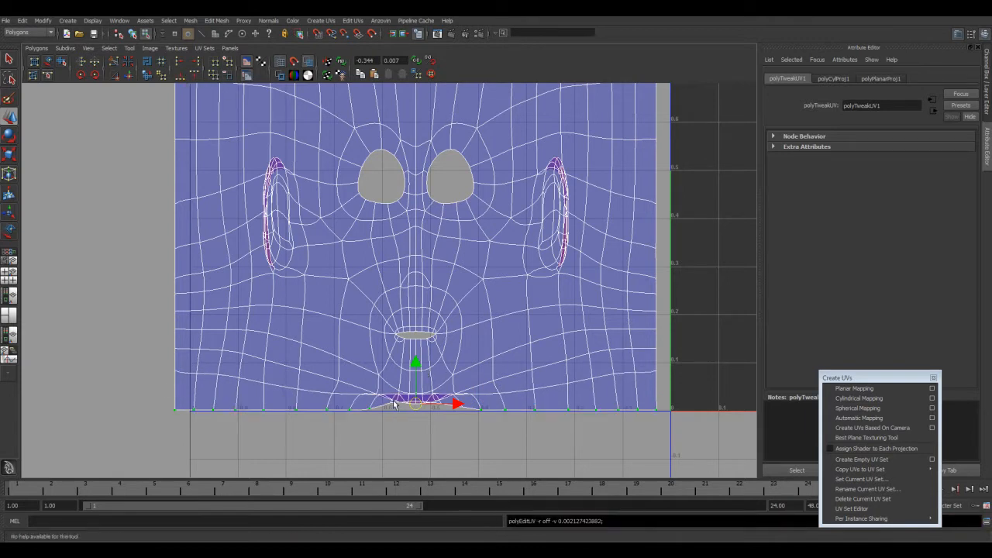
Lower the first raised border UV beneath the chin and switch the head's UV mesh to its unsmoothed display.
{"action": "scroll", "coordinate": [393, 404], "scroll_direction": "up", "scroll_amount": 5}
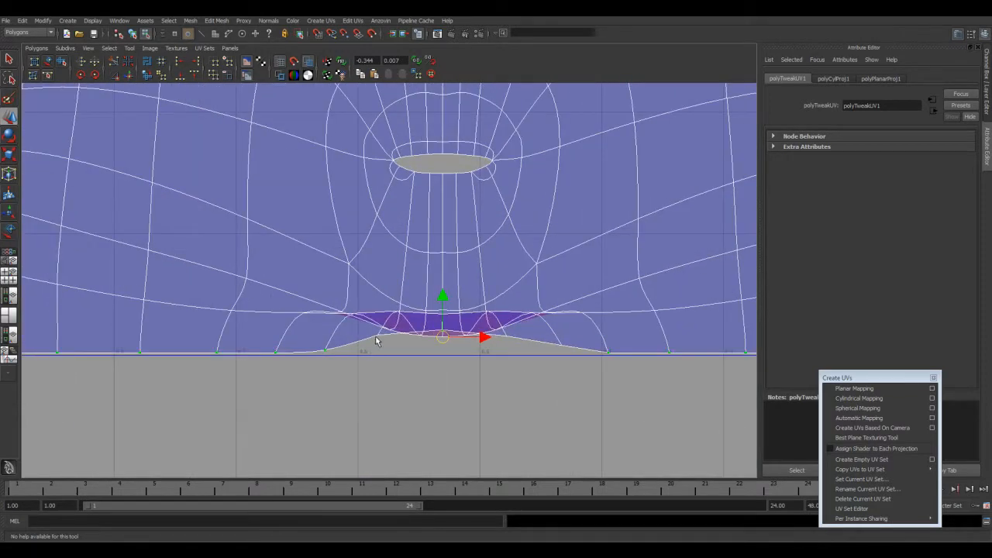
{"action": "key", "text": "w"}
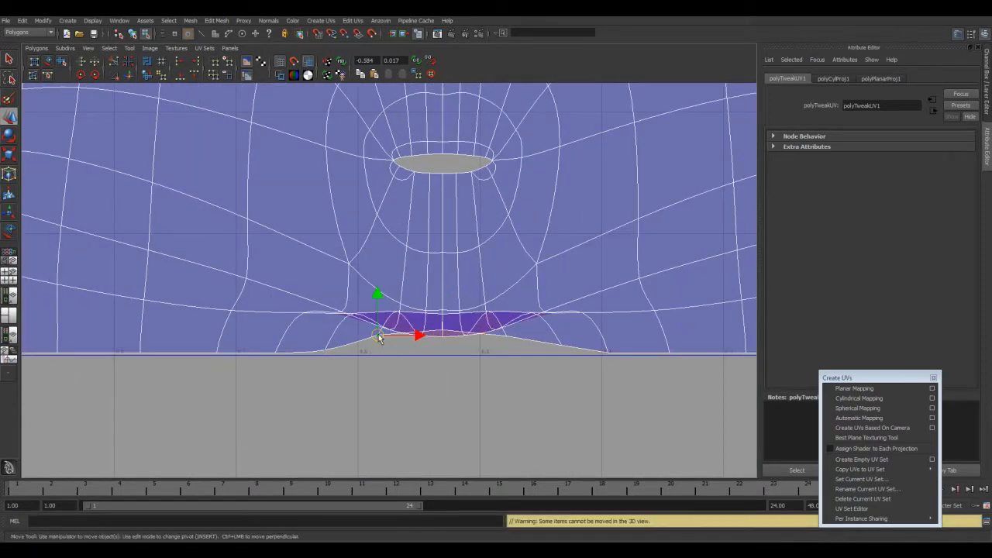
{"action": "left_click_drag", "start_coordinate": [378, 299], "coordinate": [379, 314]}
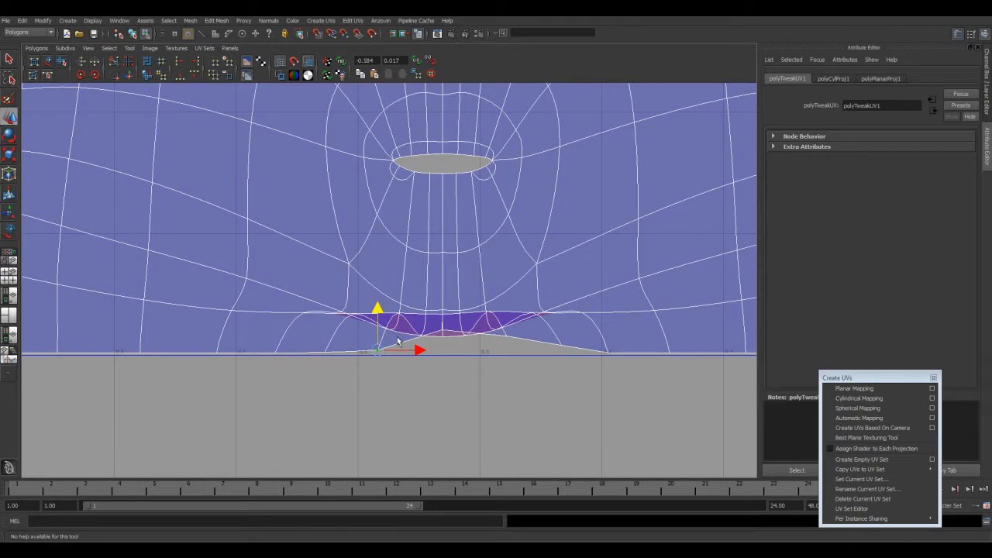
{"action": "key", "text": "1"}
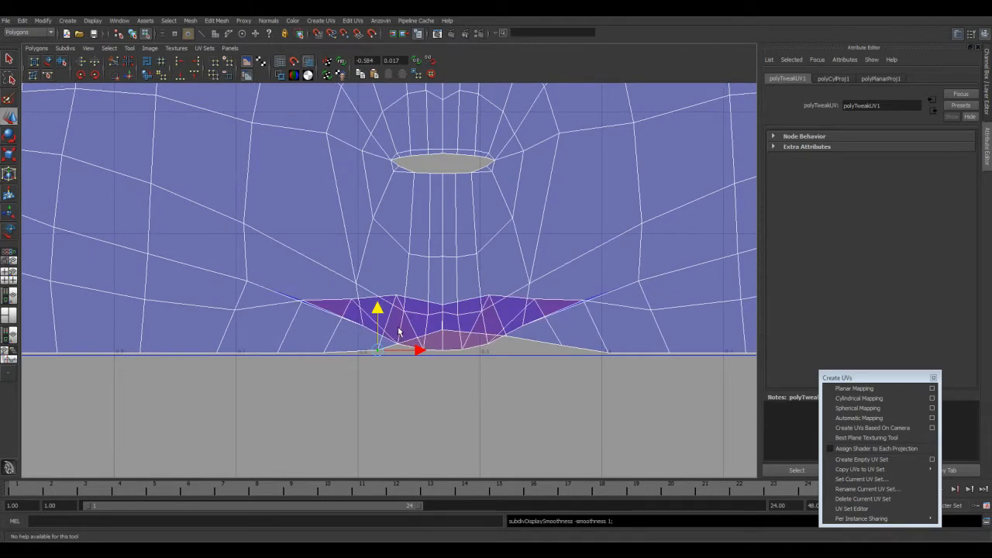
{"action": "key", "text": "1"}
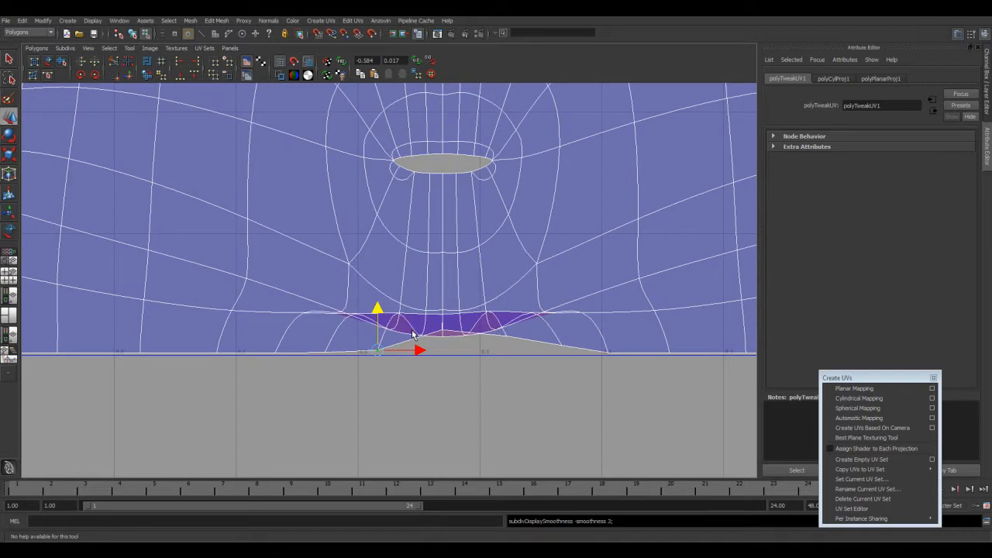
{"action": "key", "text": "1"}
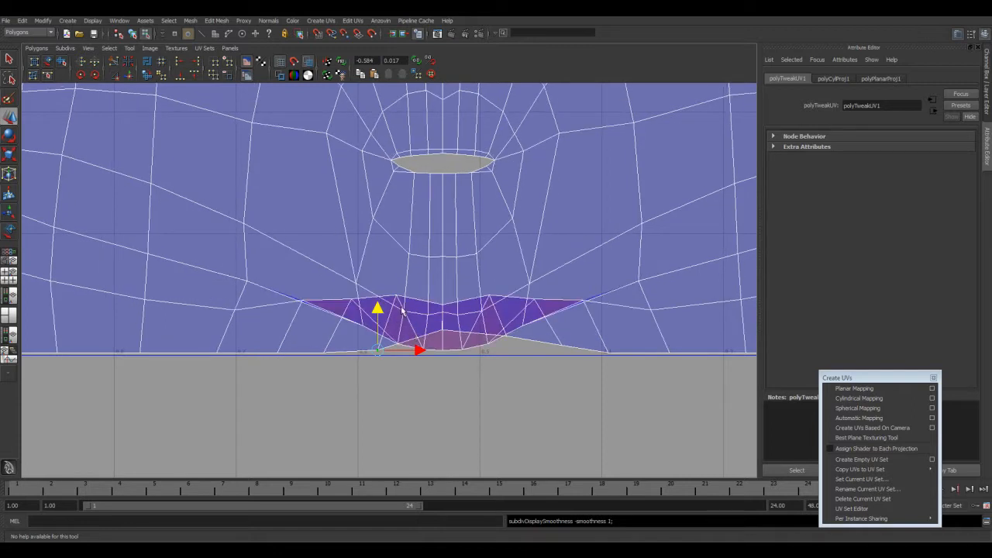
Lower the remaining raised border UVs beneath the chin onto the line of the shell's lower edge.
{"action": "left_click", "coordinate": [436, 338]}
{"action": "left_click_drag", "start_coordinate": [445, 292], "coordinate": [442, 316]}
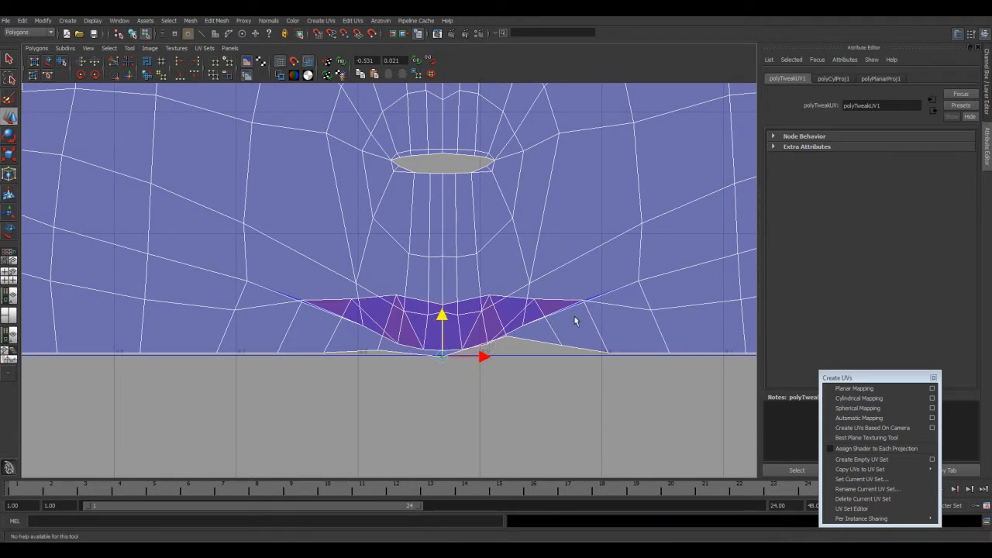
{"action": "left_click", "coordinate": [455, 369]}
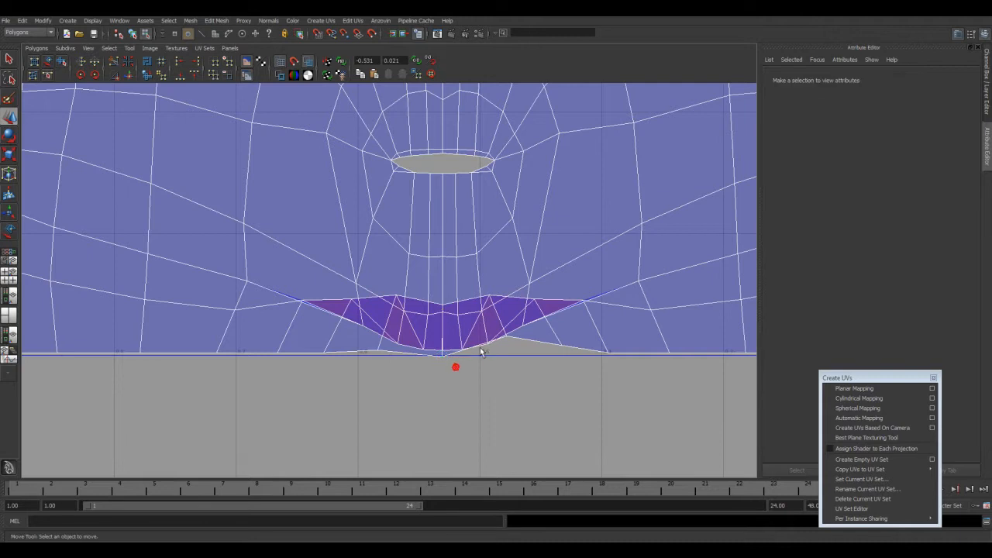
{"action": "left_click", "coordinate": [505, 339]}
{"action": "left_click_drag", "start_coordinate": [505, 295], "coordinate": [506, 313]}
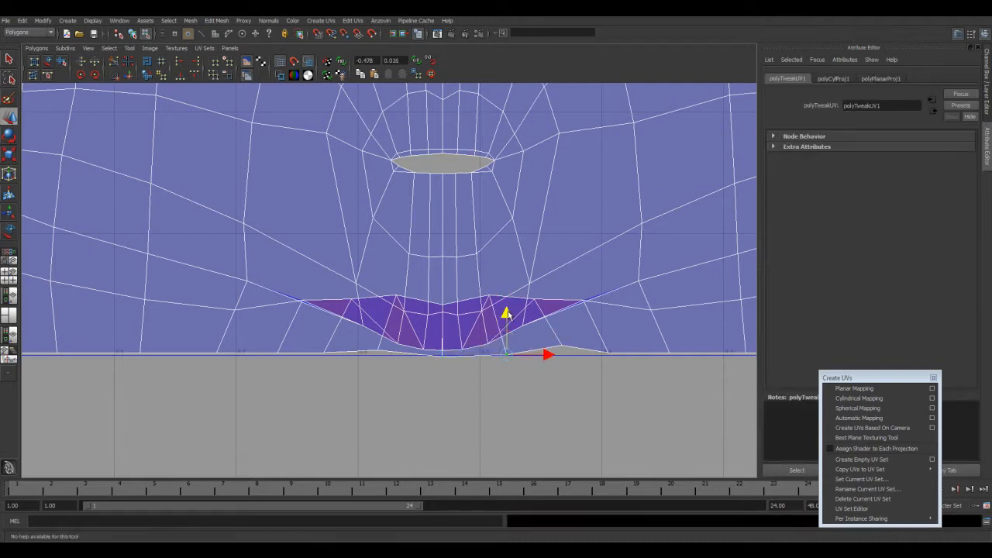
{"action": "left_click", "coordinate": [562, 351]}
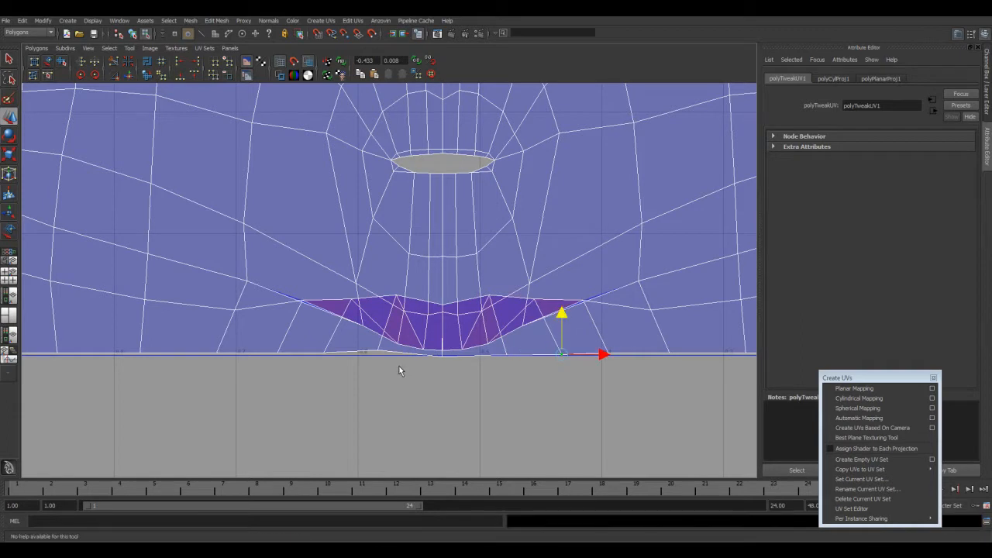
{"action": "left_click", "coordinate": [378, 354]}
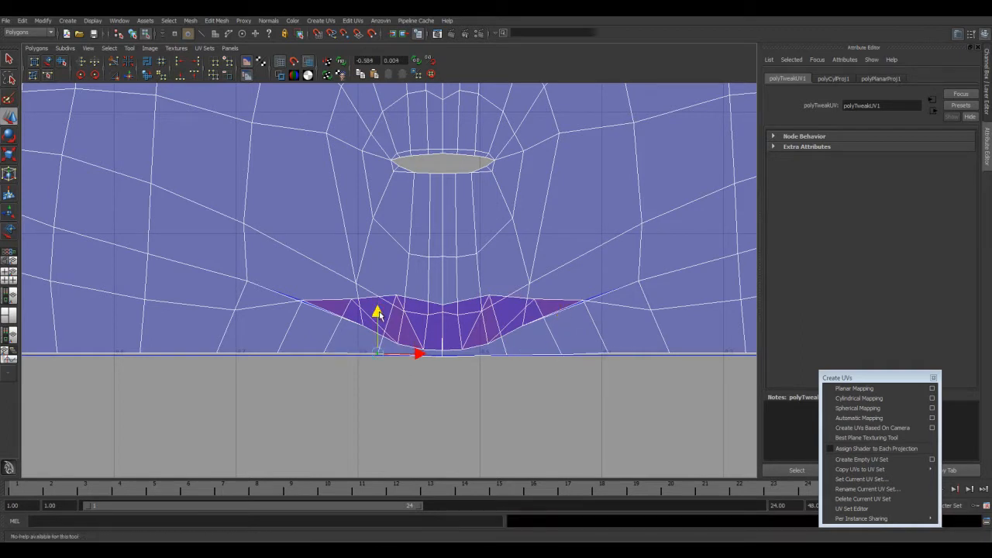
Select the full row of UVs along the head shell's lower border, straighten it and shift it slightly downward.
{"action": "left_click_drag", "start_coordinate": [534, 382], "coordinate": [593, 354]}
{"action": "middle_click_drag", "start_coordinate": [591, 392], "coordinate": [408, 400], "text": "alt"}
{"action": "left_click_drag", "start_coordinate": [397, 342], "coordinate": [663, 398], "text": "shift"}
{"action": "middle_click_drag", "start_coordinate": [658, 385], "coordinate": [400, 412], "text": "alt"}
{"action": "left_click_drag", "start_coordinate": [352, 350], "coordinate": [636, 431], "text": "shift"}
{"action": "middle_click_drag", "start_coordinate": [128, 385], "coordinate": [612, 381], "text": "alt"}
{"action": "middle_click_drag", "start_coordinate": [384, 376], "coordinate": [546, 359], "text": "alt"}
{"action": "left_click_drag", "start_coordinate": [353, 378], "coordinate": [62, 357], "text": "shift"}
{"action": "scroll", "coordinate": [460, 380], "scroll_direction": "down", "scroll_amount": 1}
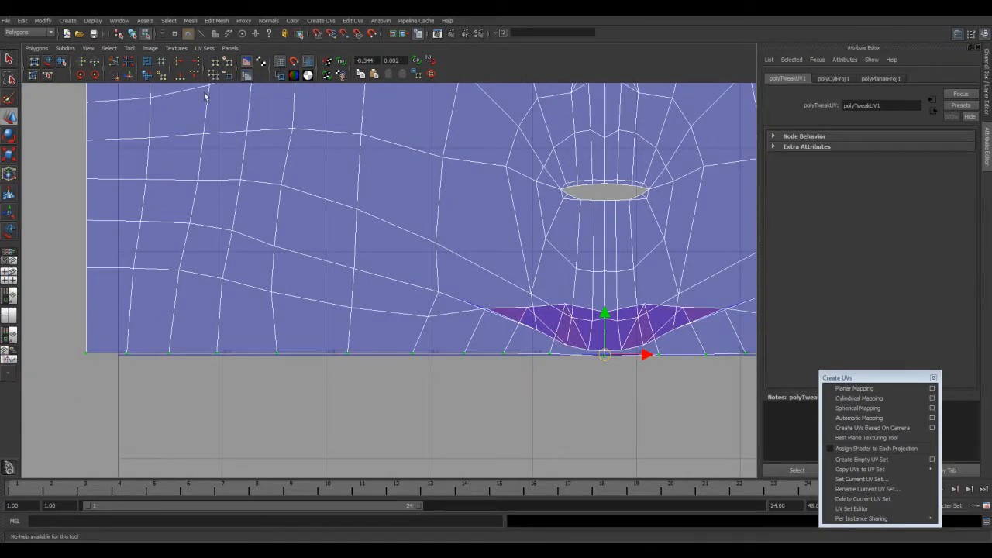
{"action": "left_click_drag", "start_coordinate": [605, 315], "coordinate": [607, 326]}
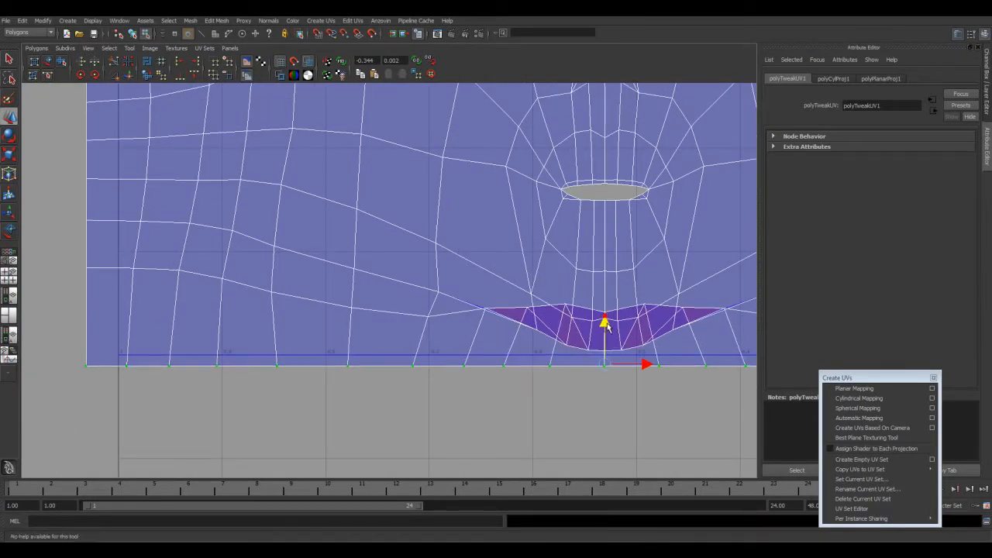
Select all UVs along the head shell's right border, including the flap's outer corner, and align them to their maximum U.
{"action": "middle_click_drag", "start_coordinate": [601, 293], "coordinate": [527, 291], "text": "alt"}
{"action": "left_click_drag", "start_coordinate": [606, 413], "coordinate": [590, 131]}
{"action": "left_click_drag", "start_coordinate": [587, 92], "coordinate": [587, 93]}
{"action": "middle_click_drag", "start_coordinate": [609, 76], "coordinate": [556, 332], "text": "alt"}
{"action": "middle_click_drag", "start_coordinate": [564, 148], "coordinate": [545, 418], "text": "alt"}
{"action": "middle_click_drag", "start_coordinate": [531, 148], "coordinate": [524, 391], "text": "alt"}
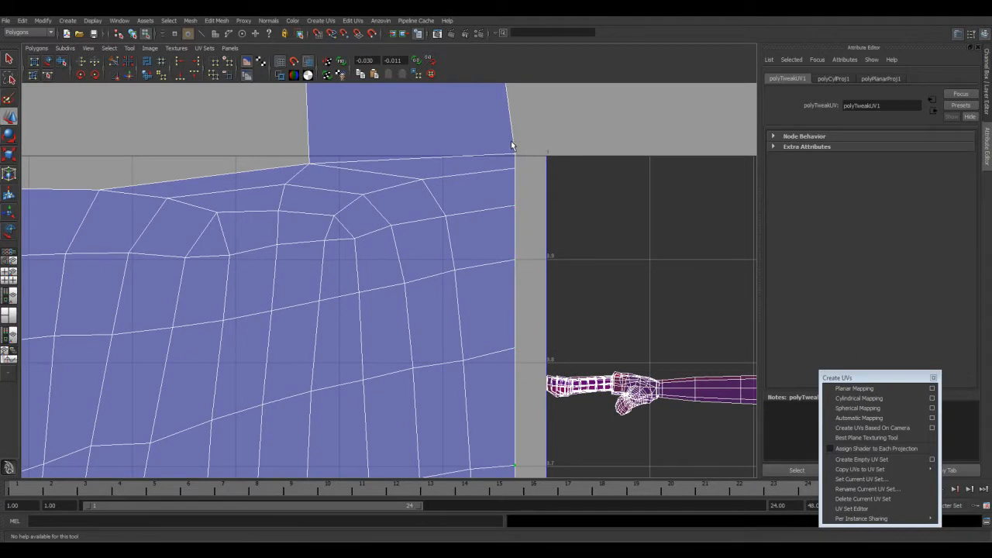
{"action": "middle_click_drag", "start_coordinate": [538, 140], "coordinate": [536, 320], "text": "alt"}
{"action": "key", "text": "w"}
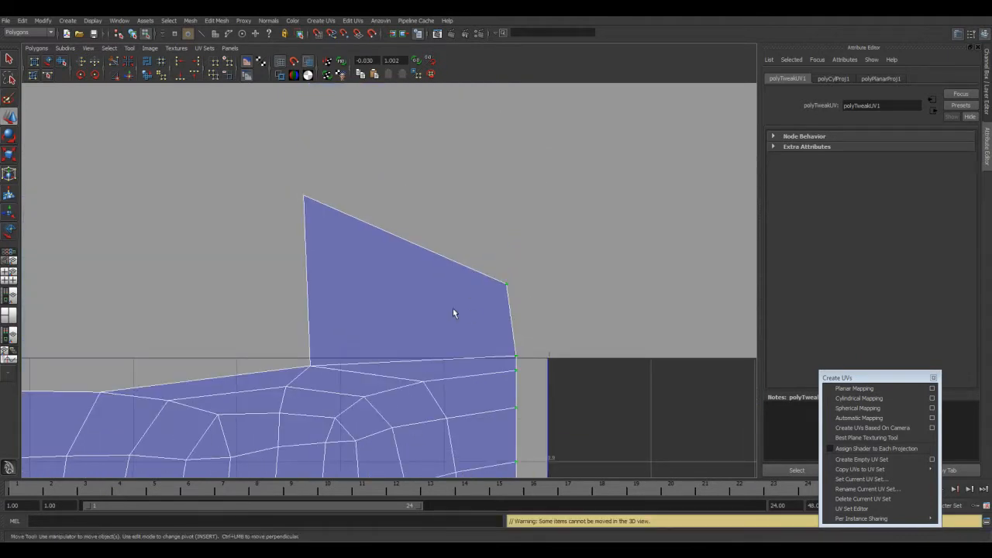
{"action": "left_click", "coordinate": [183, 77]}
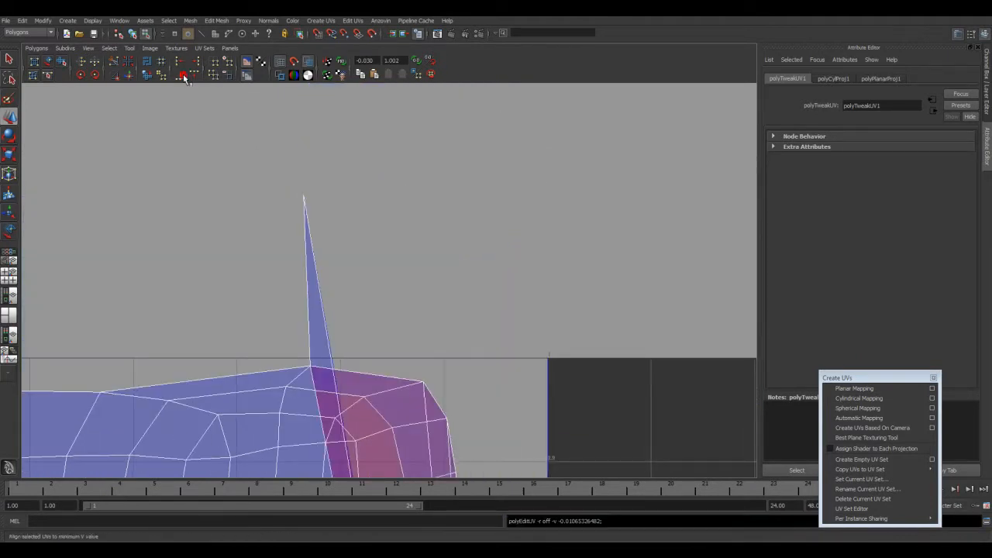
{"action": "key", "text": "ctrl+z"}
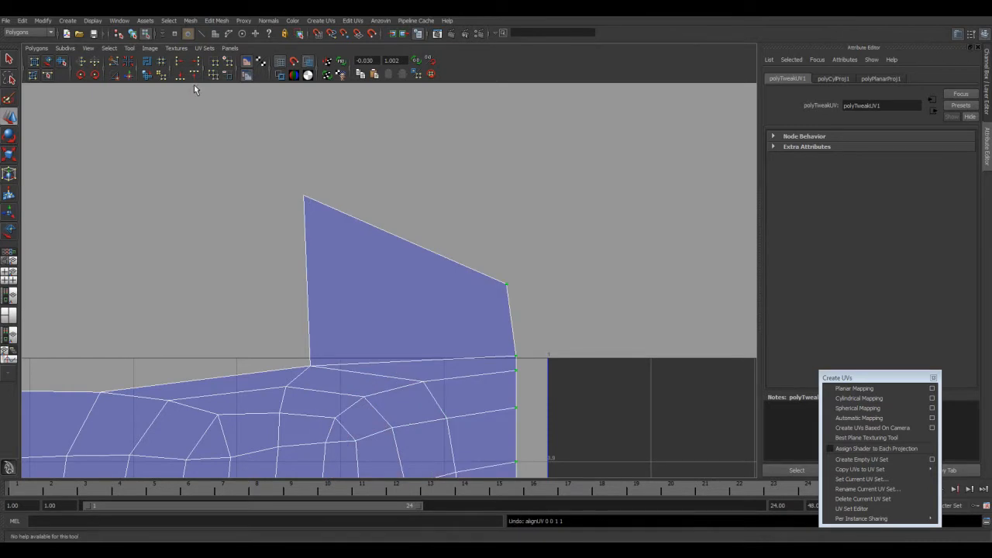
{"action": "left_click", "coordinate": [196, 61]}
Reshape the raised flap above the head shell's upper border and pull its outer corner UV across, close to the neighbouring border UV.
{"action": "right_click_drag", "start_coordinate": [369, 355], "coordinate": [317, 364], "text": "alt"}
{"action": "left_click", "coordinate": [323, 354]}
{"action": "left_click_drag", "start_coordinate": [322, 355], "coordinate": [293, 343]}
{"action": "left_click", "coordinate": [310, 208]}
{"action": "left_click_drag", "start_coordinate": [315, 211], "coordinate": [340, 256]}
{"action": "middle_click_drag", "start_coordinate": [312, 286], "coordinate": [491, 230], "text": "alt"}
{"action": "left_click", "coordinate": [321, 317]}
{"action": "left_click_drag", "start_coordinate": [321, 317], "coordinate": [326, 292]}
{"action": "left_click", "coordinate": [518, 198]}
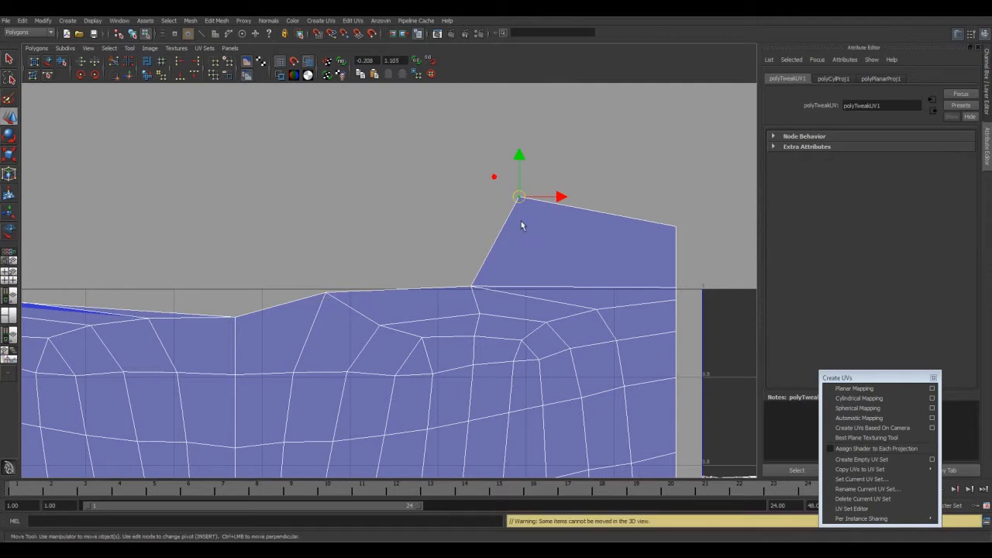
{"action": "left_click_drag", "start_coordinate": [517, 202], "coordinate": [336, 282]}
Shift the head shell's upper-right corner UV slightly inward and lower the two right-border UVs just beneath it.
{"action": "left_click", "coordinate": [674, 229]}
{"action": "mouse_move", "coordinate": [673, 229]}
{"action": "left_mouse_down"}
{"action": "mouse_move", "coordinate": [602, 199]}
{"action": "mouse_move", "coordinate": [392, 184]}
{"action": "mouse_move", "coordinate": [281, 191]}
{"action": "mouse_move", "coordinate": [336, 183]}
{"action": "mouse_move", "coordinate": [558, 194]}
{"action": "mouse_move", "coordinate": [668, 223]}
{"action": "left_mouse_up"}
{"action": "left_click_drag", "start_coordinate": [666, 281], "coordinate": [683, 300]}
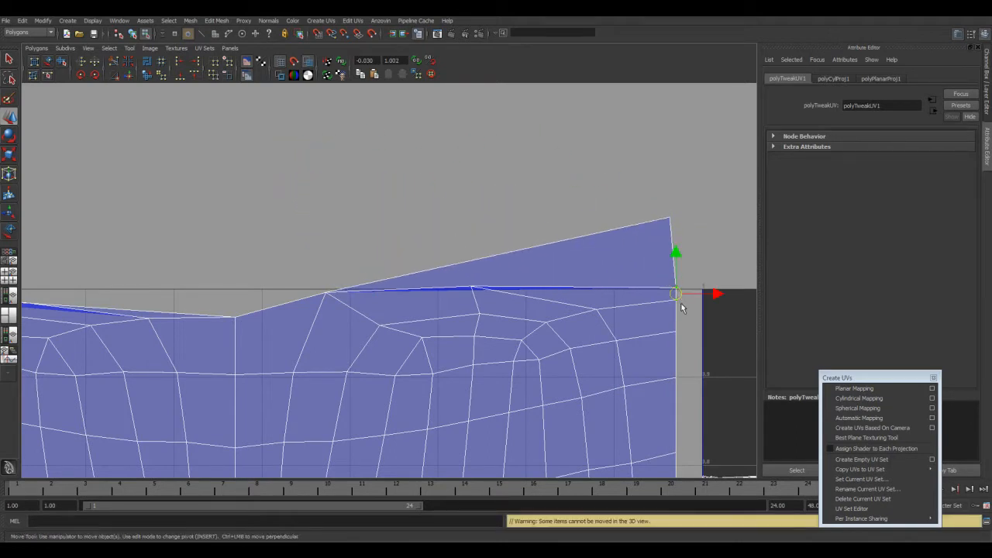
{"action": "left_click", "coordinate": [683, 301]}
{"action": "left_click", "coordinate": [680, 300]}
{"action": "mouse_move", "coordinate": [676, 248]}
{"action": "left_mouse_down"}
{"action": "mouse_move", "coordinate": [675, 263]}
{"action": "mouse_move", "coordinate": [678, 237]}
{"action": "mouse_move", "coordinate": [675, 289]}
{"action": "mouse_move", "coordinate": [671, 256]}
{"action": "left_mouse_up"}
Raise the middle UV and the upper-left corner UV of the head shell's top border, nudging the border UV between them.
{"action": "scroll", "coordinate": [541, 317], "scroll_direction": "down", "scroll_amount": 1}
{"action": "middle_click_drag", "start_coordinate": [463, 328], "coordinate": [678, 299], "text": "alt"}
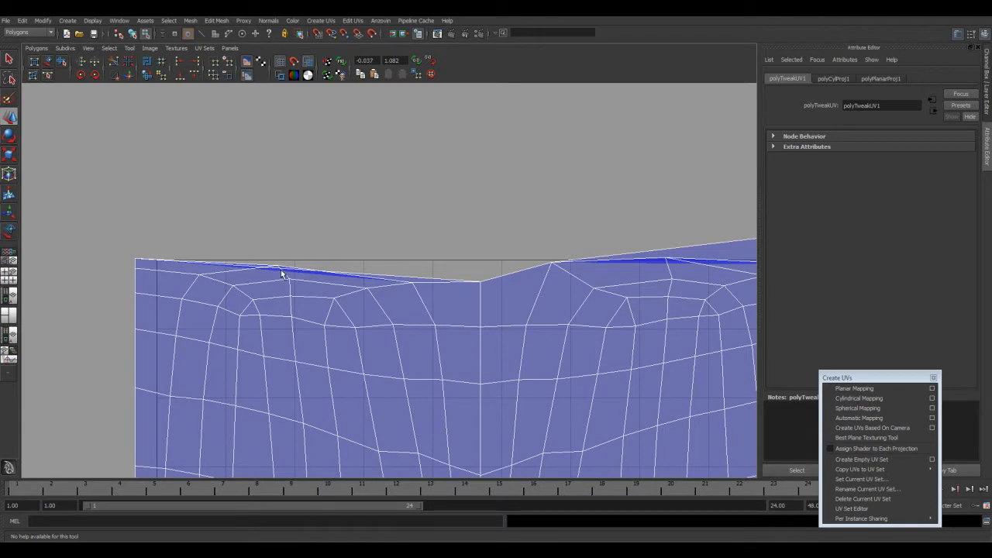
{"action": "left_click", "coordinate": [481, 284]}
{"action": "left_click_drag", "start_coordinate": [481, 283], "coordinate": [473, 226]}
{"action": "left_click", "coordinate": [280, 269]}
{"action": "left_click_drag", "start_coordinate": [279, 272], "coordinate": [271, 272]}
{"action": "left_click", "coordinate": [135, 262]}
{"action": "left_click_drag", "start_coordinate": [135, 260], "coordinate": [144, 218]}
Select the four raised UVs along the head shell's top border and align them to their maximum V.
{"action": "middle_click_drag", "start_coordinate": [451, 256], "coordinate": [367, 267], "text": "alt"}
{"action": "left_click", "coordinate": [389, 238], "text": "shift"}
{"action": "left_click", "coordinate": [468, 273], "text": "shift"}
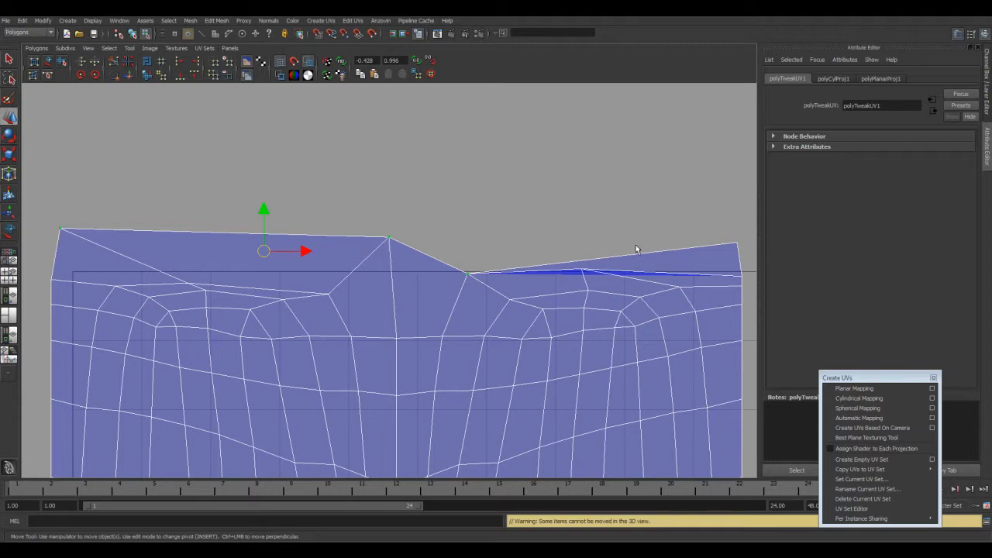
{"action": "left_click", "coordinate": [737, 244], "text": "shift"}
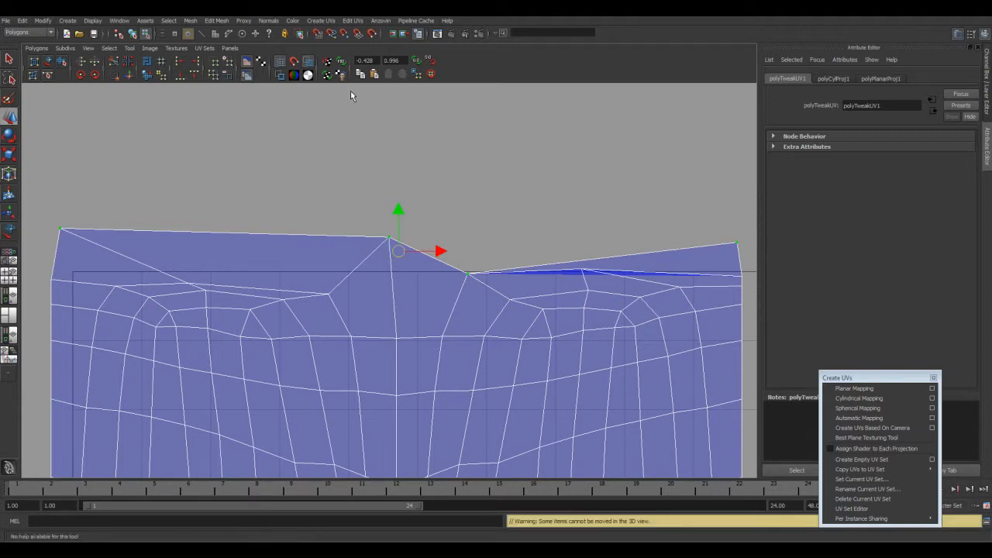
{"action": "left_click", "coordinate": [191, 77]}
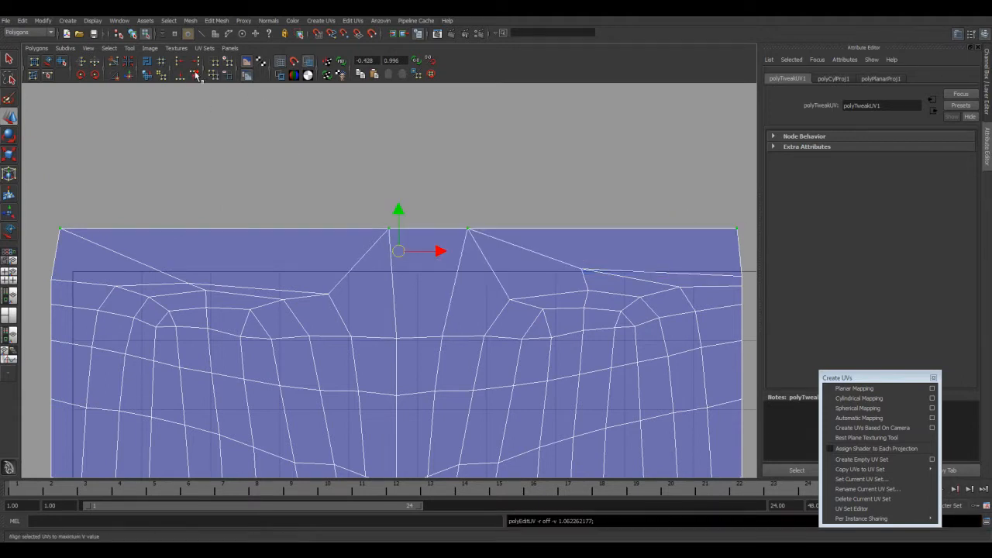
Select all UVs along the head shell's right border, including the upper corner, and align them to their maximum U.
{"action": "middle_click_drag", "start_coordinate": [626, 277], "coordinate": [533, 205], "text": "alt"}
{"action": "scroll", "coordinate": [517, 286], "scroll_direction": "down", "scroll_amount": 3}
{"action": "scroll", "coordinate": [499, 278], "scroll_direction": "down", "scroll_amount": 2}
{"action": "middle_click_drag", "start_coordinate": [520, 263], "coordinate": [463, 150], "text": "alt"}
{"action": "scroll", "coordinate": [494, 121], "scroll_direction": "down", "scroll_amount": 2}
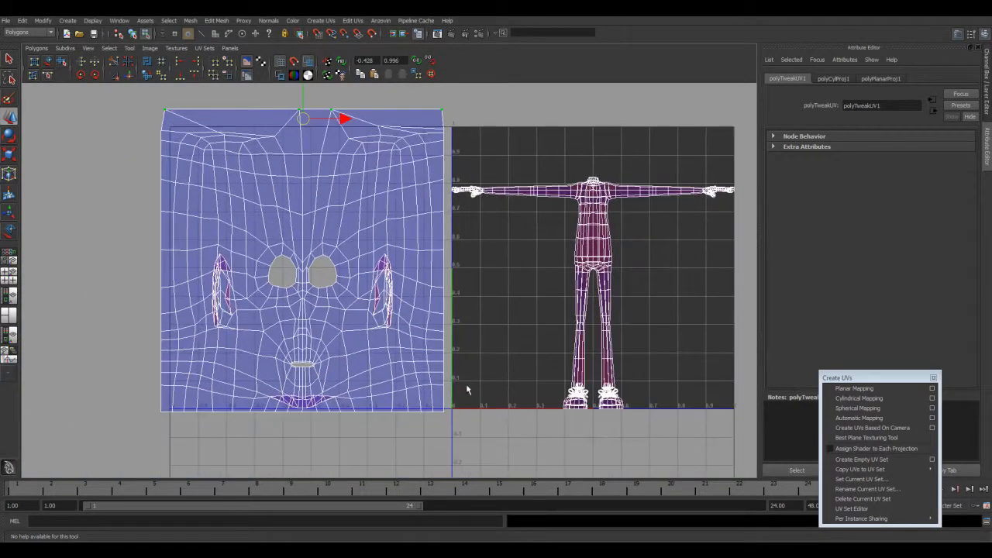
{"action": "left_click_drag", "start_coordinate": [450, 101], "coordinate": [456, 263]}
{"action": "left_click", "coordinate": [447, 111]}
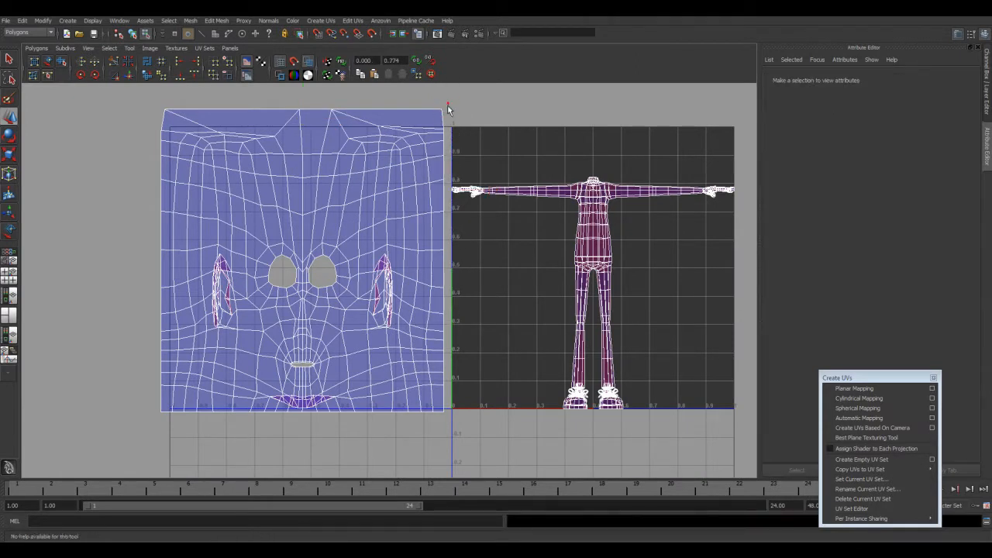
{"action": "left_click_drag", "start_coordinate": [440, 434], "coordinate": [439, 434]}
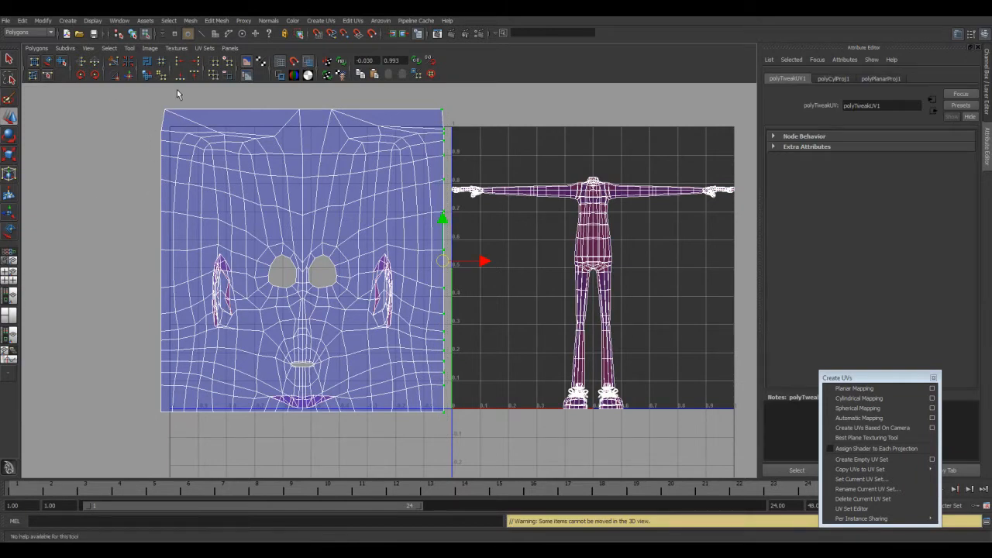
{"action": "left_click", "coordinate": [197, 62]}
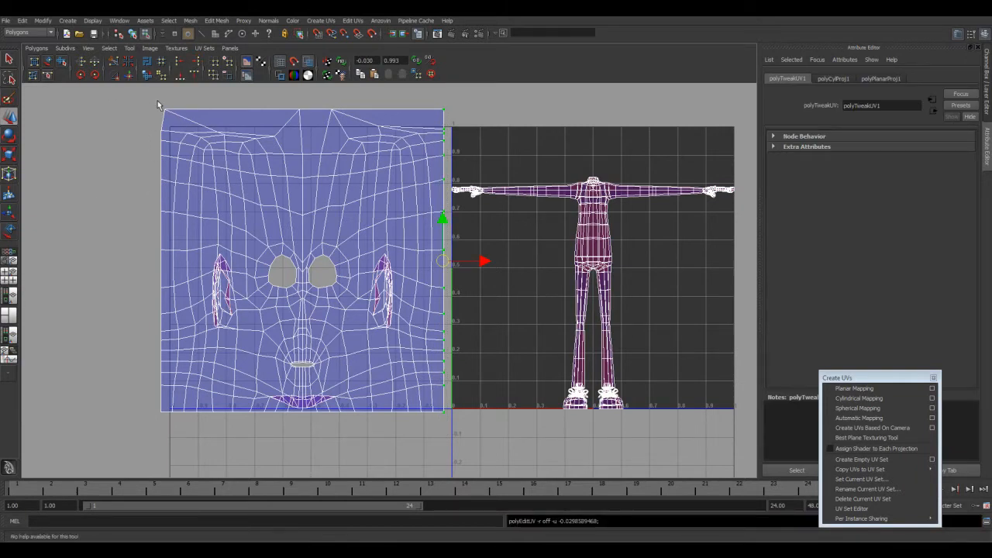
Select all UVs along the head shell's left border, including the upper corner, and align them to their minimum U.
{"action": "left_click_drag", "start_coordinate": [134, 92], "coordinate": [162, 445]}
{"action": "left_click_drag", "start_coordinate": [155, 101], "coordinate": [177, 120], "text": "shift"}
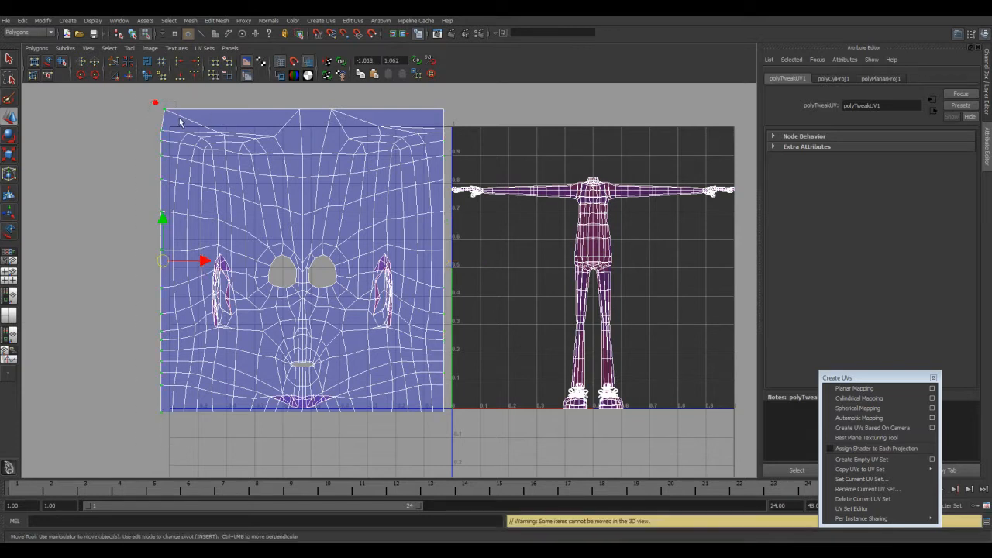
{"action": "left_click", "coordinate": [178, 63]}
Select the head shell's interior UVs, leaving out the border, and unfold them with the Smooth UV tool.
{"action": "middle_click_drag", "start_coordinate": [318, 190], "coordinate": [344, 220], "text": "alt"}
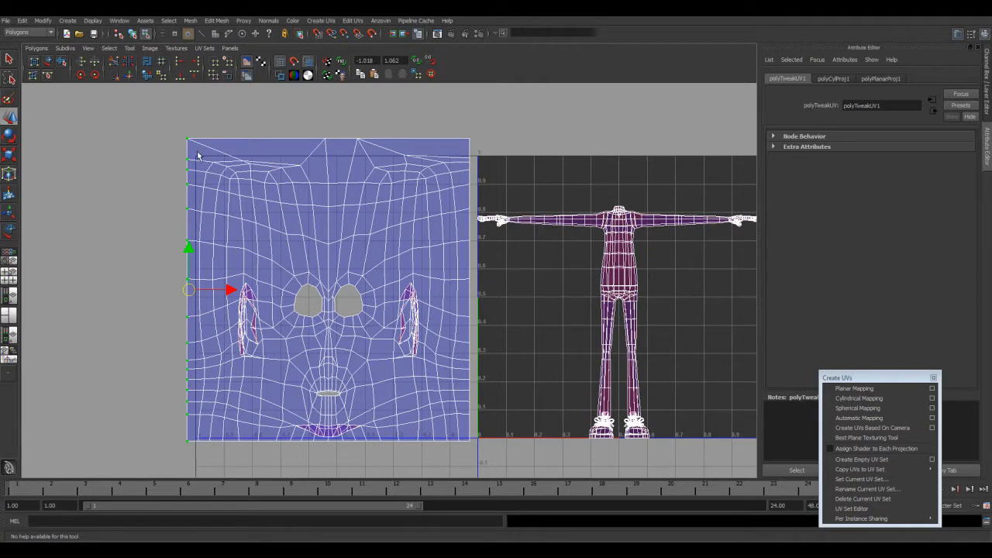
{"action": "left_click_drag", "start_coordinate": [193, 143], "coordinate": [466, 441]}
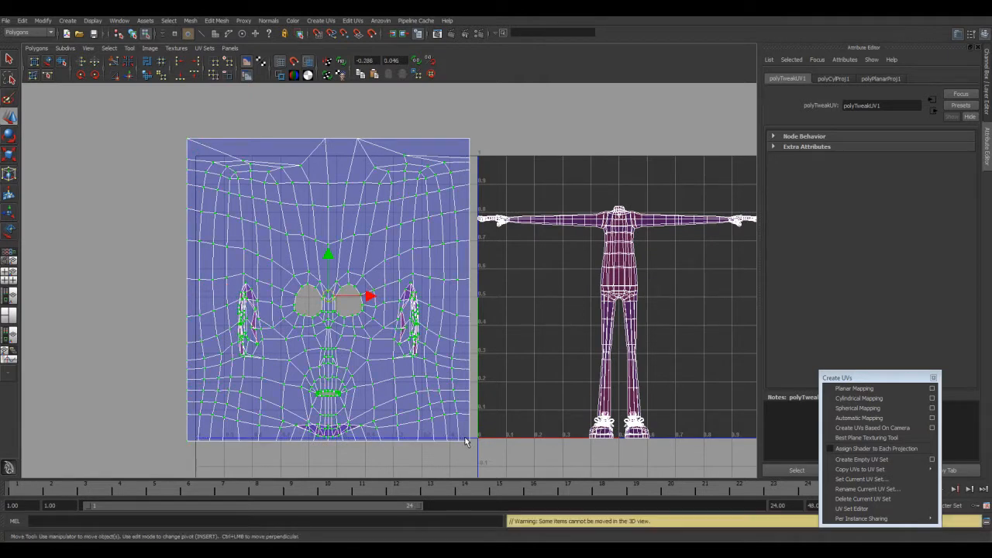
{"action": "left_click", "coordinate": [62, 62]}
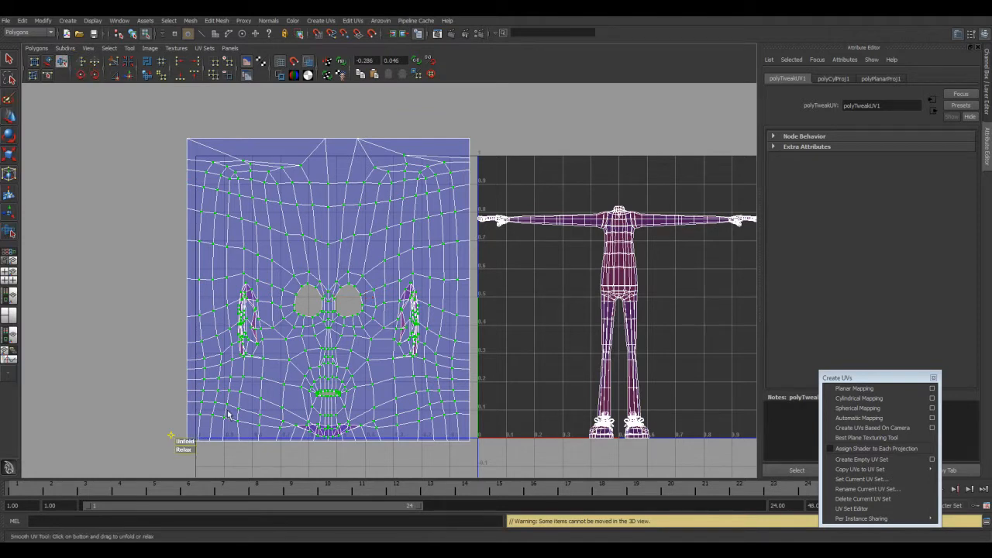
{"action": "left_click_drag", "start_coordinate": [187, 441], "coordinate": [208, 441]}
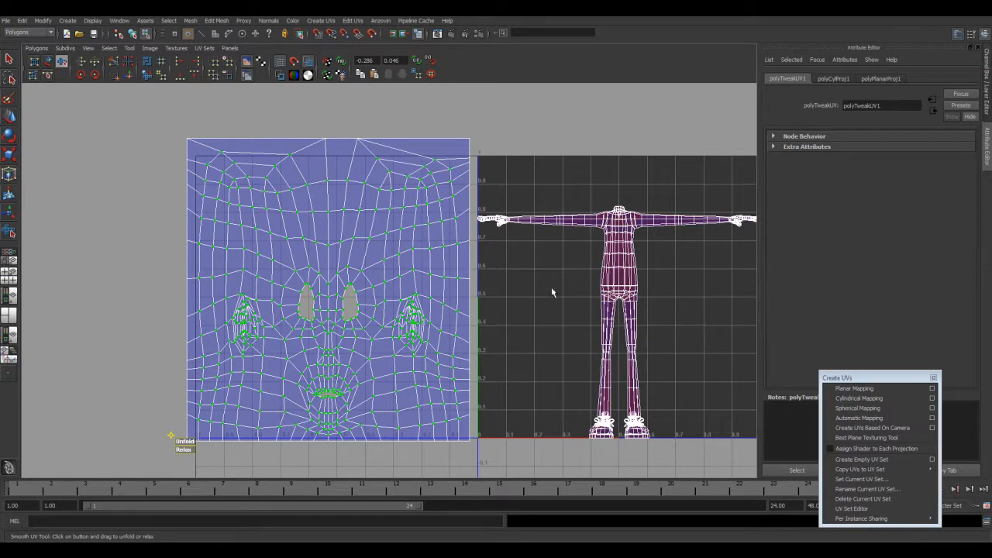
Frame the checkered head in the perspective view and smooth the selected interior UVs a little more.
{"action": "key", "text": "space"}
{"action": "key", "text": "f"}
{"action": "left_click_drag", "start_coordinate": [533, 271], "coordinate": [526, 314], "text": "alt"}
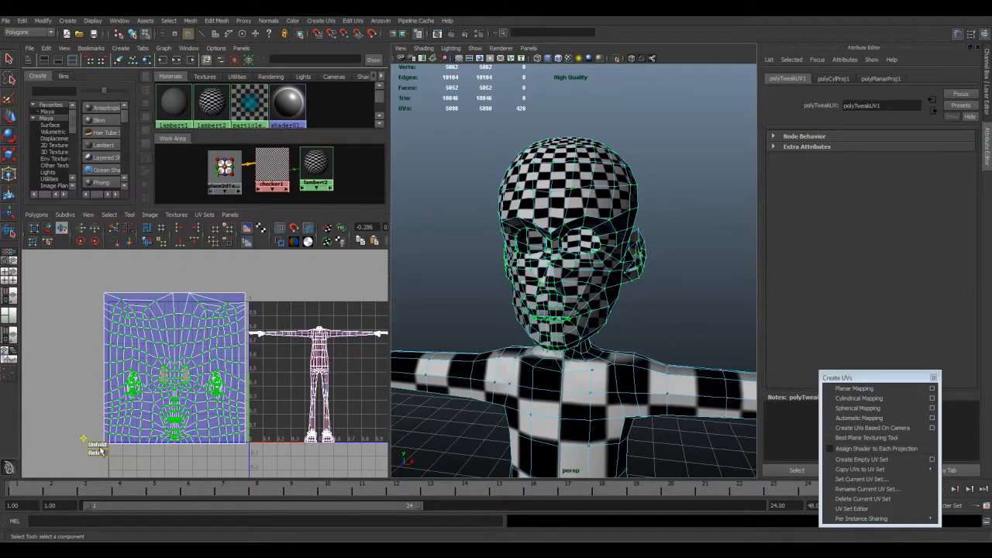
{"action": "mouse_move", "coordinate": [98, 448]}
{"action": "left_mouse_down"}
{"action": "mouse_move", "coordinate": [141, 453]}
{"action": "mouse_move", "coordinate": [98, 459]}
{"action": "left_mouse_up"}
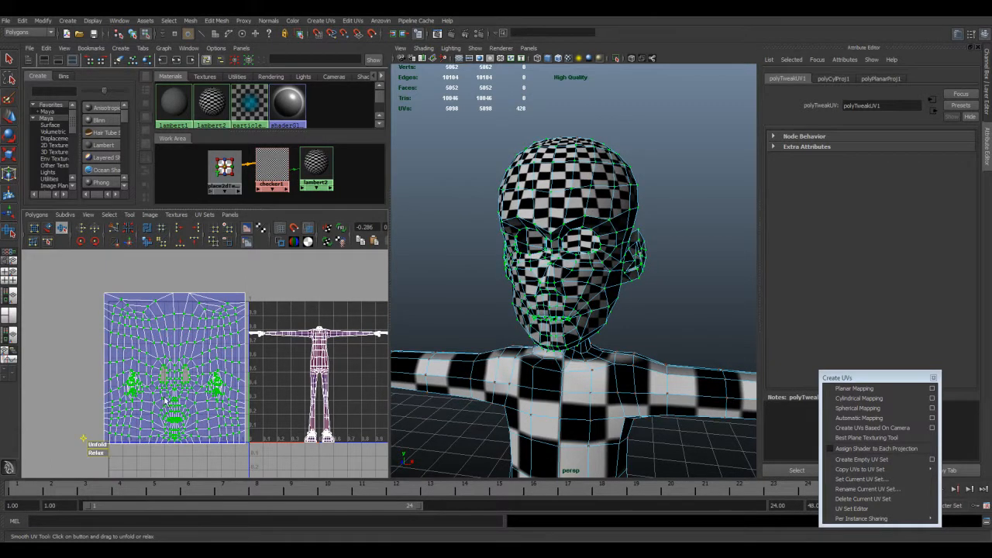
Smooth the head's interior UVs strongly with the Smooth UV tool until the eye and mouth openings round out.
{"action": "key", "text": "space"}
{"action": "scroll", "coordinate": [290, 380], "scroll_direction": "up", "scroll_amount": 5}
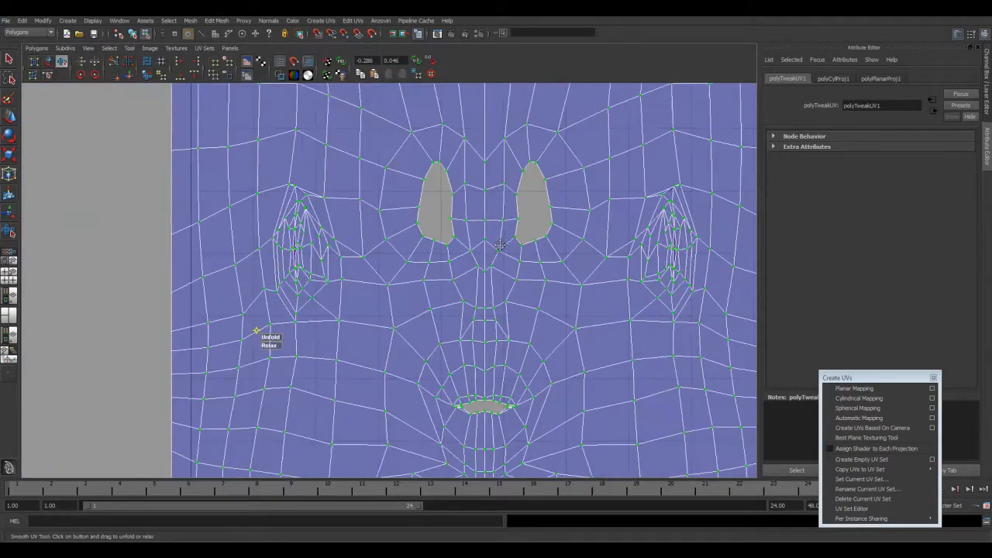
{"action": "middle_click_drag", "start_coordinate": [512, 425], "coordinate": [489, 333], "text": "alt"}
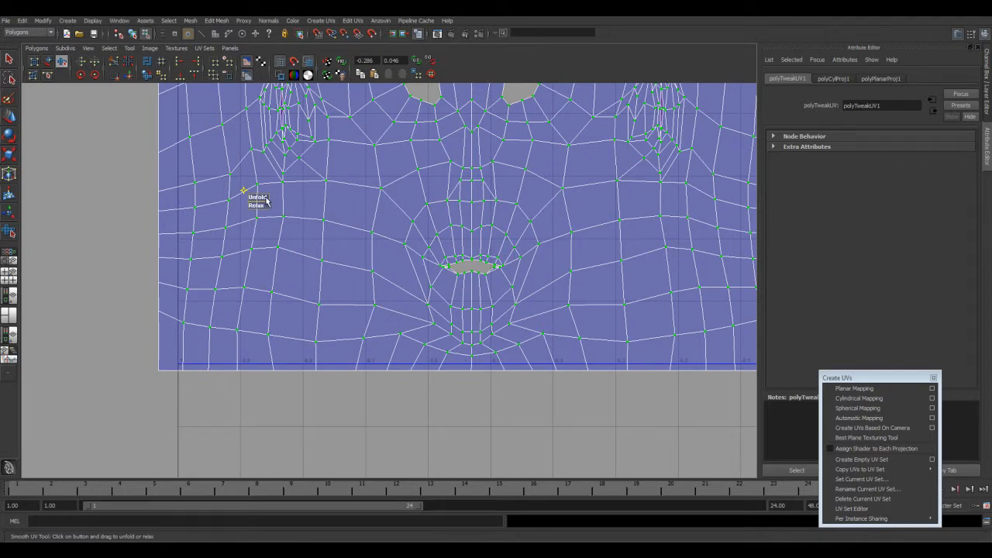
{"action": "left_click_drag", "start_coordinate": [260, 200], "coordinate": [333, 218]}
{"action": "left_click_drag", "start_coordinate": [344, 217], "coordinate": [308, 223]}
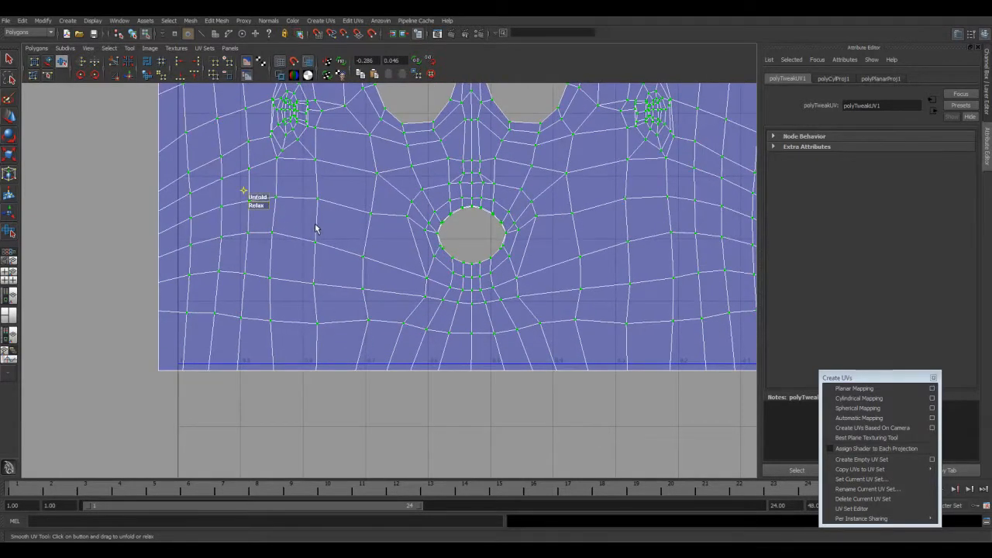
Select the UV cluster of the ear on the shell's left half and spread it out with the Smooth UV tool.
{"action": "key", "text": "space"}
{"action": "middle_click_drag", "start_coordinate": [479, 179], "coordinate": [458, 403], "text": "alt"}
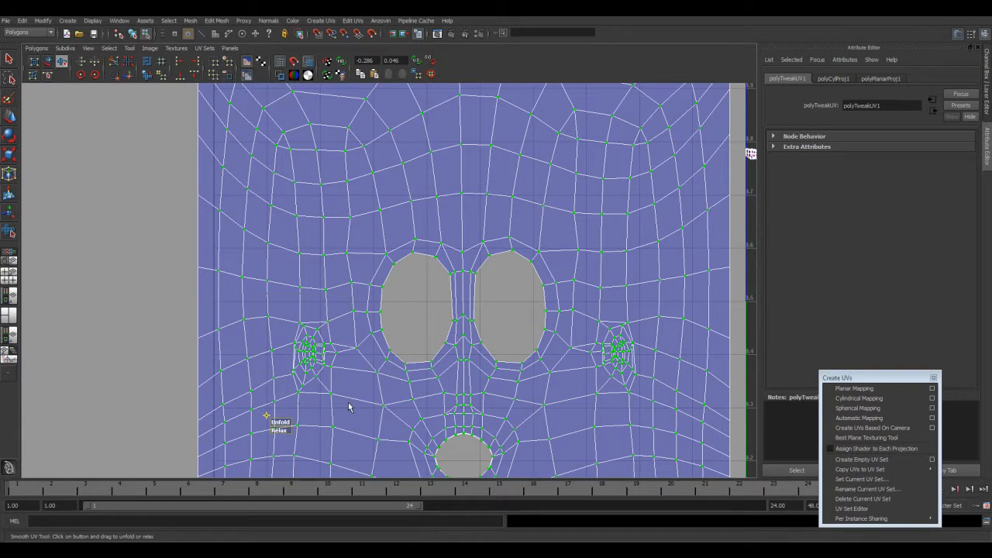
{"action": "left_click_drag", "start_coordinate": [260, 306], "coordinate": [351, 407]}
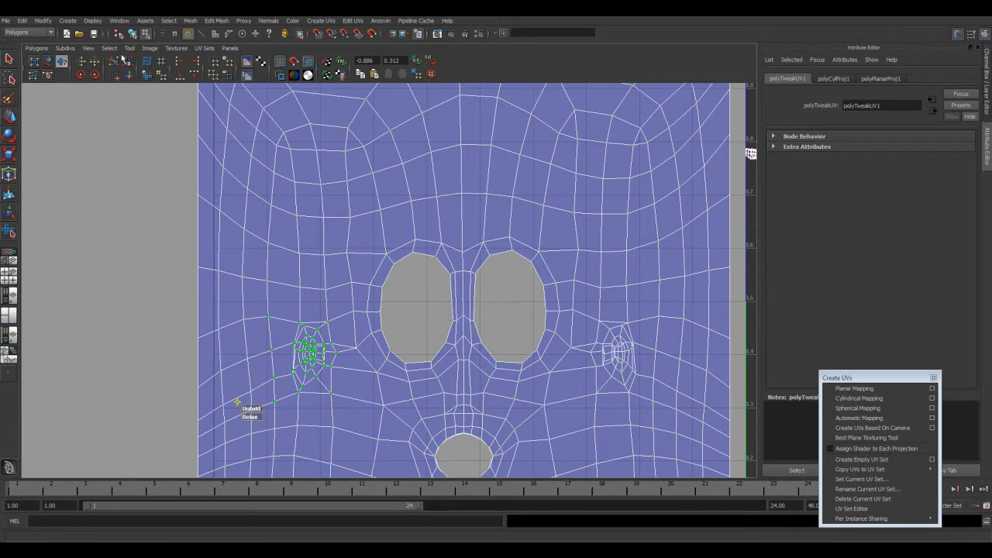
{"action": "mouse_move", "coordinate": [253, 413]}
{"action": "left_mouse_down"}
{"action": "mouse_move", "coordinate": [394, 439]}
{"action": "mouse_move", "coordinate": [223, 419]}
{"action": "mouse_move", "coordinate": [268, 423]}
{"action": "mouse_move", "coordinate": [245, 420]}
{"action": "left_mouse_up"}
Select the UV cluster of the ear on the shell's right half and spread it out with the Smooth UV tool.
{"action": "scroll", "coordinate": [316, 308], "scroll_direction": "down", "scroll_amount": 1}
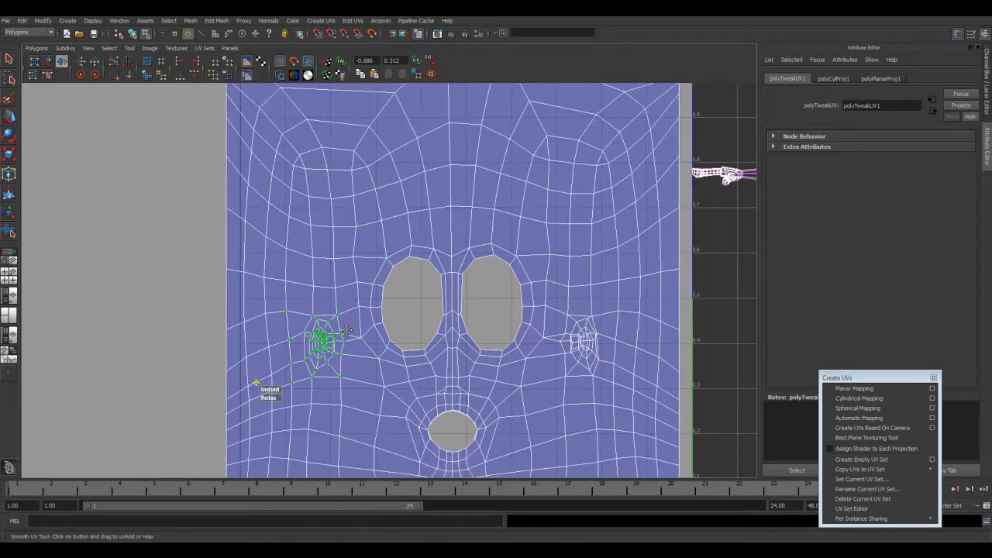
{"action": "middle_click_drag", "start_coordinate": [592, 370], "coordinate": [500, 354], "text": "alt"}
{"action": "left_click_drag", "start_coordinate": [465, 280], "coordinate": [523, 382]}
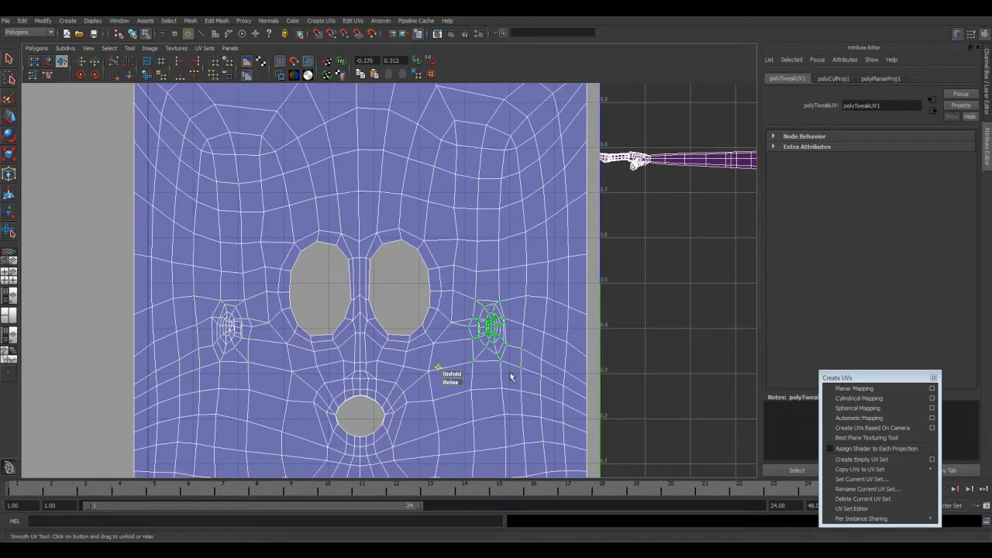
{"action": "left_click_drag", "start_coordinate": [453, 374], "coordinate": [464, 383]}
Try the automatic Unfold command on all of the head shell's interior UVs.
{"action": "scroll", "coordinate": [480, 325], "scroll_direction": "down", "scroll_amount": 4}
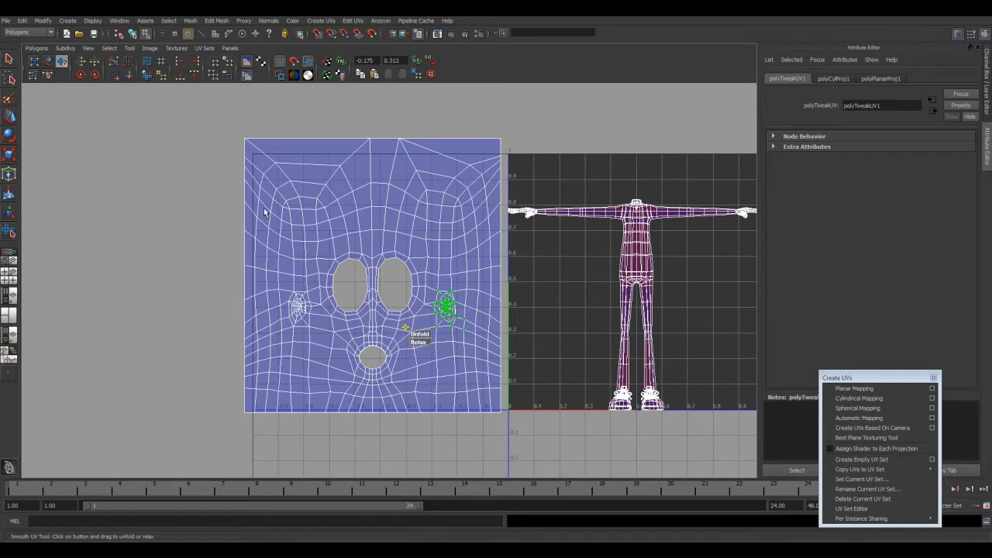
{"action": "left_click_drag", "start_coordinate": [271, 197], "coordinate": [493, 403]}
{"action": "middle_click_drag", "start_coordinate": [381, 293], "coordinate": [363, 371], "text": "alt"}
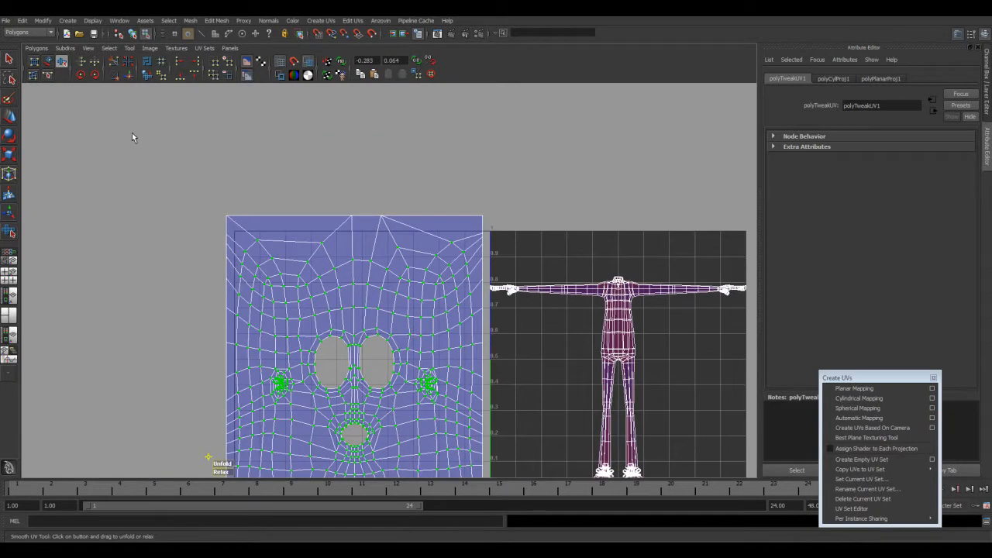
{"action": "left_click", "coordinate": [147, 76]}
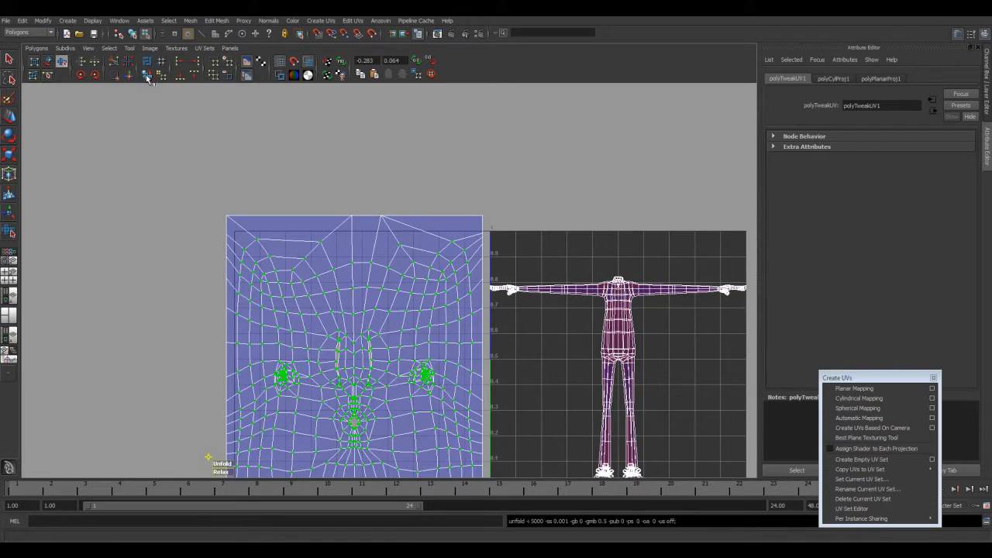
{"action": "key", "text": "ctrl+z"}
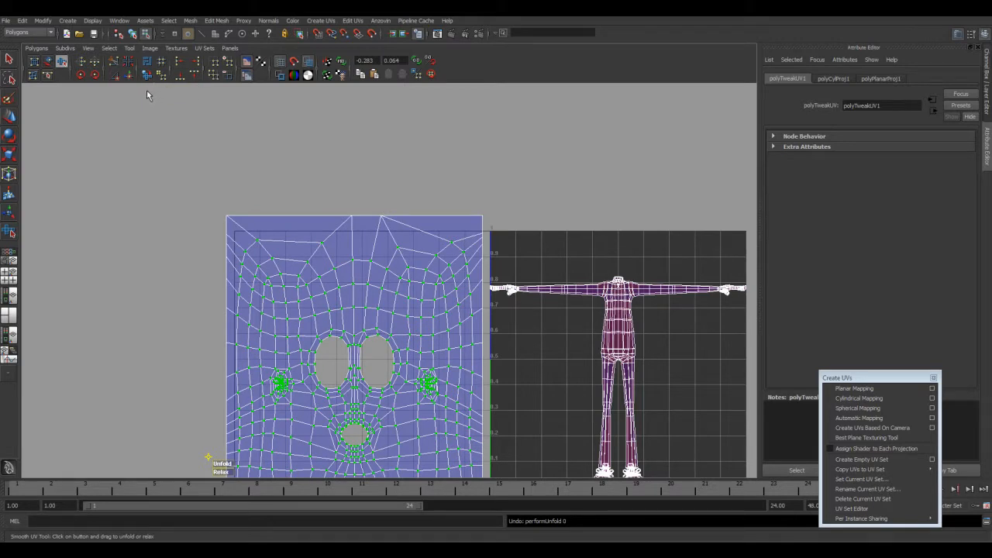
Select the UVs around both eye openings and unfold them slightly with the Smooth UV tool.
{"action": "left_click", "coordinate": [62, 61]}
{"action": "middle_click_drag", "start_coordinate": [402, 294], "coordinate": [404, 258], "text": "alt"}
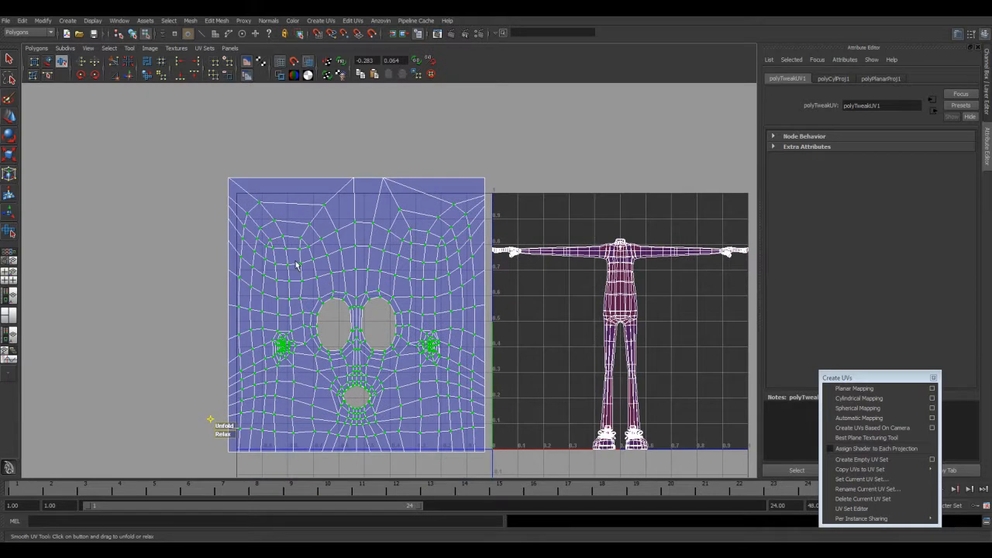
{"action": "left_click_drag", "start_coordinate": [416, 363], "coordinate": [413, 360]}
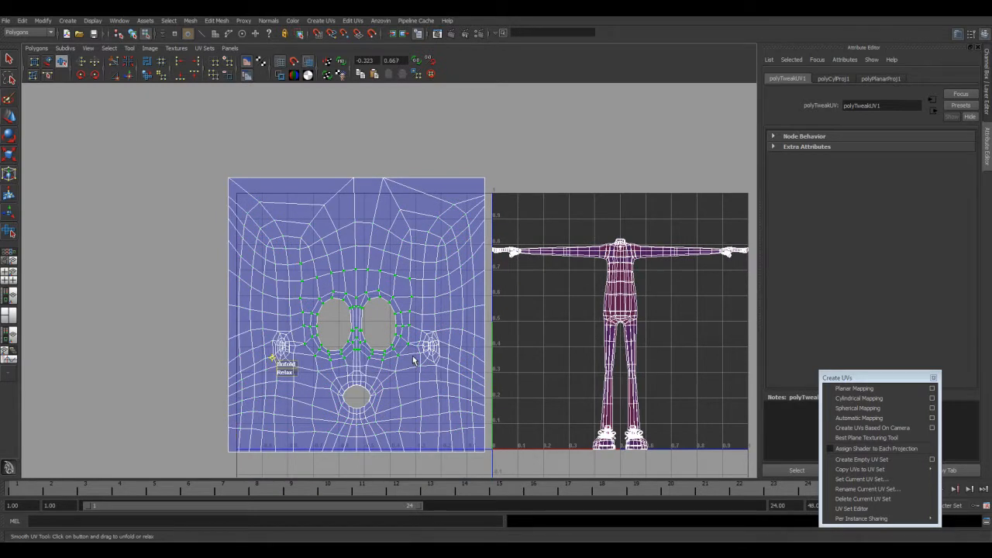
{"action": "mouse_move", "coordinate": [296, 364]}
{"action": "left_mouse_down"}
{"action": "mouse_move", "coordinate": [284, 373]}
{"action": "mouse_move", "coordinate": [290, 382]}
{"action": "mouse_move", "coordinate": [291, 366]}
{"action": "left_mouse_up"}
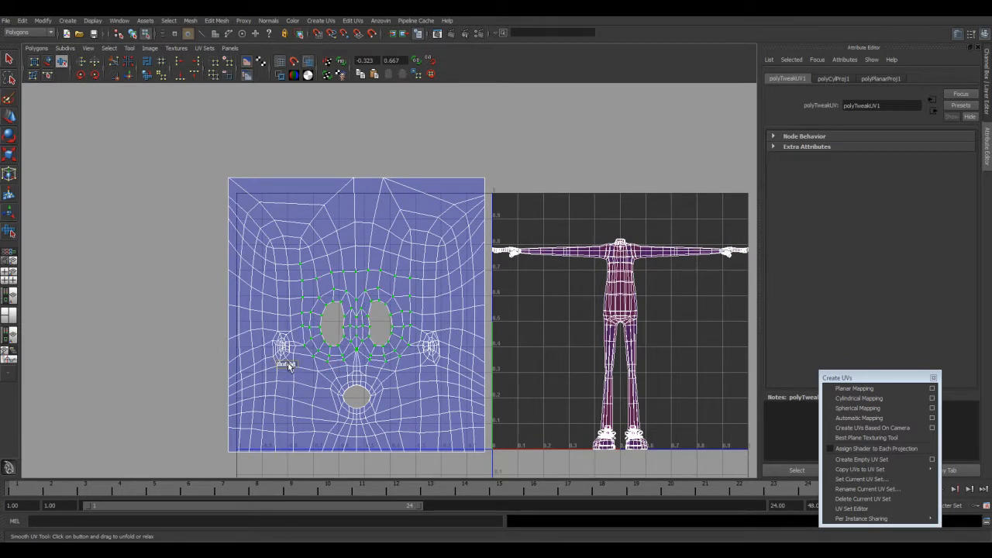
Select the UVs around the mouth opening and smooth them with the Smooth UV tool.
{"action": "middle_click_drag", "start_coordinate": [355, 397], "coordinate": [354, 364], "text": "alt"}
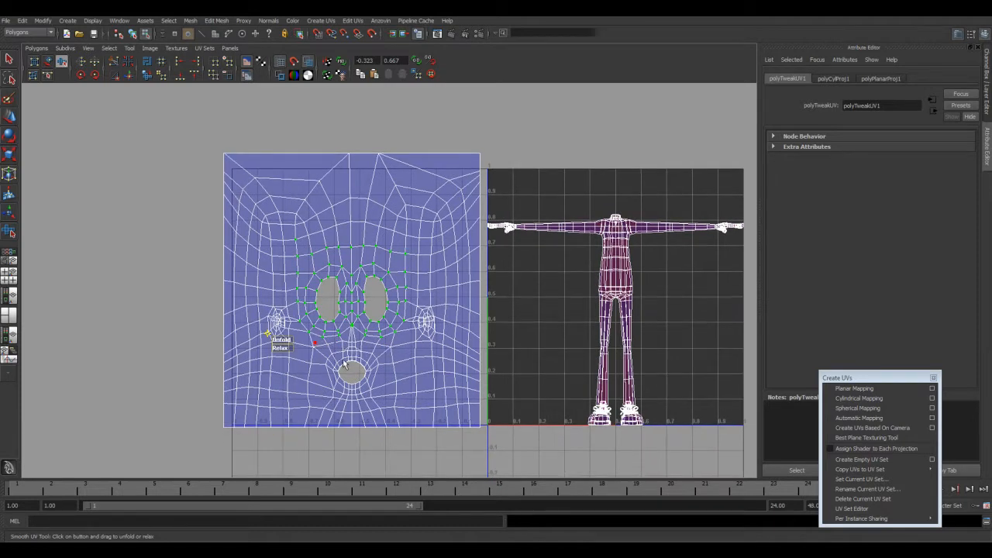
{"action": "left_click_drag", "start_coordinate": [314, 343], "coordinate": [398, 407]}
{"action": "left_click_drag", "start_coordinate": [316, 402], "coordinate": [349, 418]}
Examine the smoothed head shell and the checker pattern on the crown of the head in the perspective view.
{"action": "scroll", "coordinate": [347, 387], "scroll_direction": "up", "scroll_amount": 3}
{"action": "key", "text": "space"}
{"action": "middle_click_drag", "start_coordinate": [336, 387], "coordinate": [360, 276], "text": "alt"}
{"action": "middle_click_drag", "start_coordinate": [462, 252], "coordinate": [421, 339], "text": "alt"}
{"action": "right_click_drag", "start_coordinate": [421, 338], "coordinate": [408, 338], "text": "alt"}
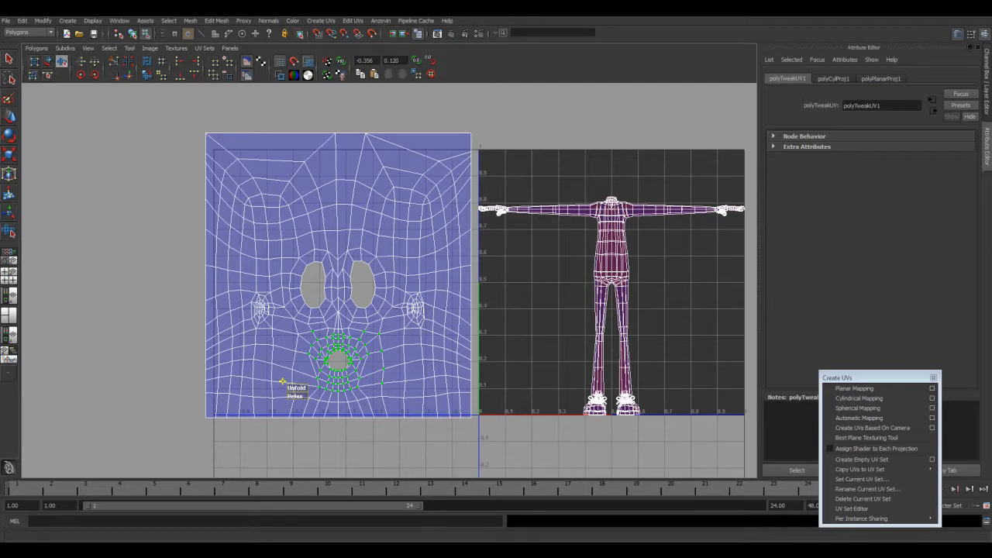
{"action": "middle_click_drag", "start_coordinate": [480, 279], "coordinate": [481, 355], "text": "alt"}
{"action": "middle_click_drag", "start_coordinate": [326, 308], "coordinate": [319, 231], "text": "alt"}
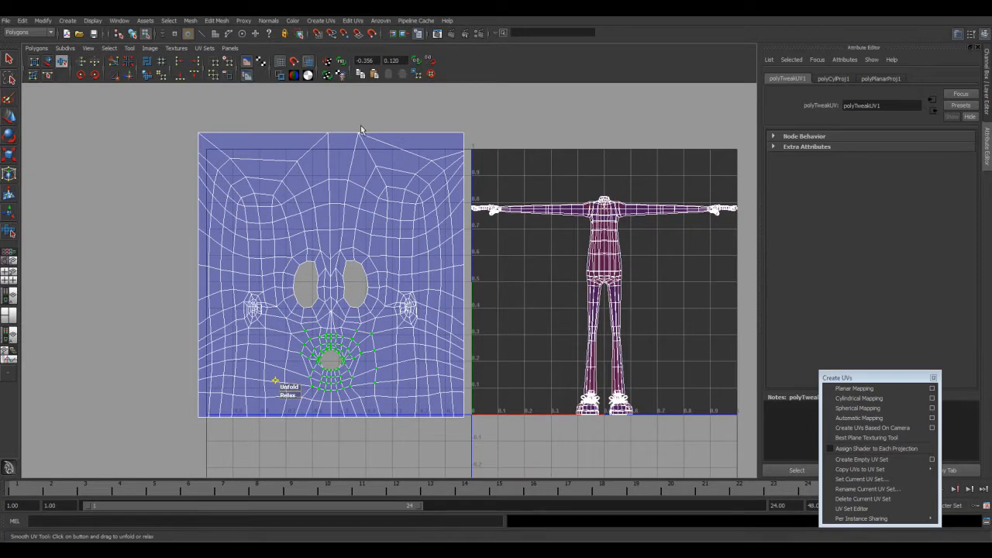
{"action": "key", "text": "space"}
{"action": "mouse_move", "coordinate": [528, 299]}
{"action": "left_mouse_down", "text": "alt"}
{"action": "mouse_move", "coordinate": [539, 217]}
{"action": "mouse_move", "coordinate": [574, 231]}
{"action": "mouse_move", "coordinate": [535, 214]}
{"action": "mouse_move", "coordinate": [536, 230]}
{"action": "mouse_move", "coordinate": [571, 214]}
{"action": "mouse_move", "coordinate": [564, 237]}
{"action": "mouse_move", "coordinate": [538, 228]}
{"action": "mouse_move", "coordinate": [553, 270]}
{"action": "mouse_move", "coordinate": [540, 305]}
{"action": "mouse_move", "coordinate": [441, 290]}
{"action": "mouse_move", "coordinate": [440, 255]}
{"action": "mouse_move", "coordinate": [497, 273]}
{"action": "mouse_move", "coordinate": [512, 298]}
{"action": "left_mouse_up", "text": "alt"}
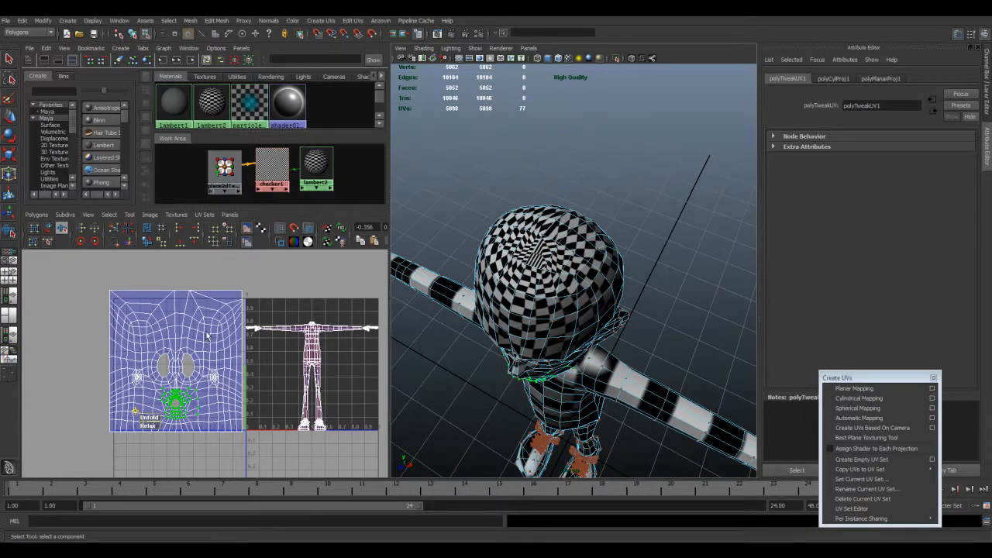
Select the faces on the crown of the head and apply a bounding-box planar mapping projected from the Y axis.
{"action": "right_click_drag", "start_coordinate": [193, 315], "coordinate": [197, 339]}
{"action": "left_click_drag", "start_coordinate": [510, 295], "coordinate": [513, 138], "text": "alt"}
{"action": "left_click_drag", "start_coordinate": [621, 169], "coordinate": [663, 173]}
{"action": "mouse_move", "coordinate": [651, 237]}
{"action": "left_mouse_down", "text": "alt"}
{"action": "mouse_move", "coordinate": [476, 255]}
{"action": "mouse_move", "coordinate": [644, 249]}
{"action": "left_mouse_up", "text": "alt"}
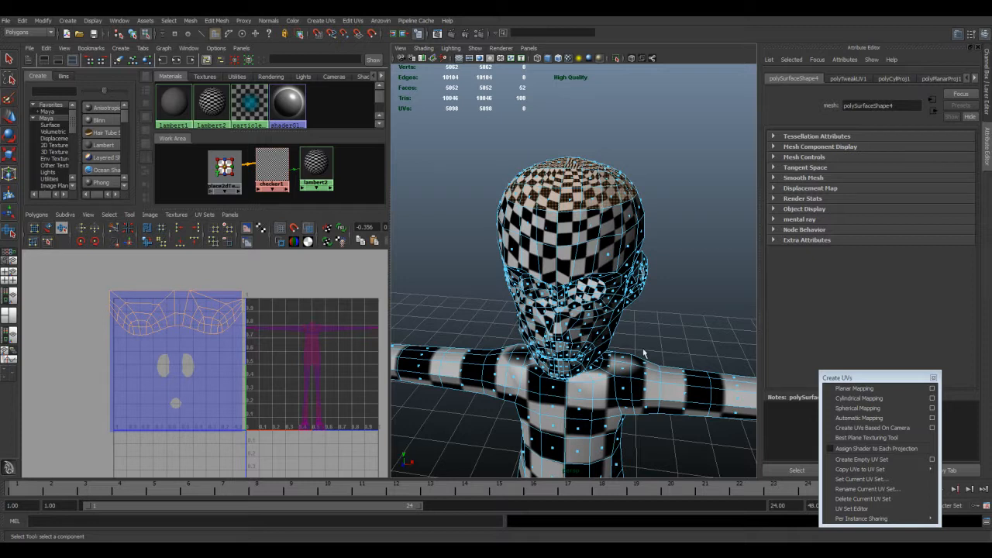
{"action": "left_click", "coordinate": [932, 389]}
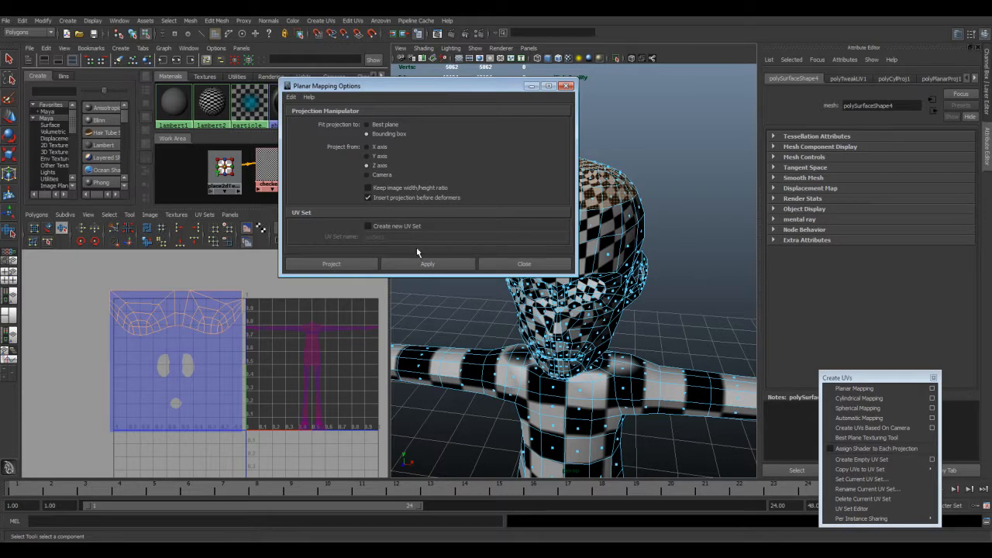
{"action": "left_click", "coordinate": [349, 265]}
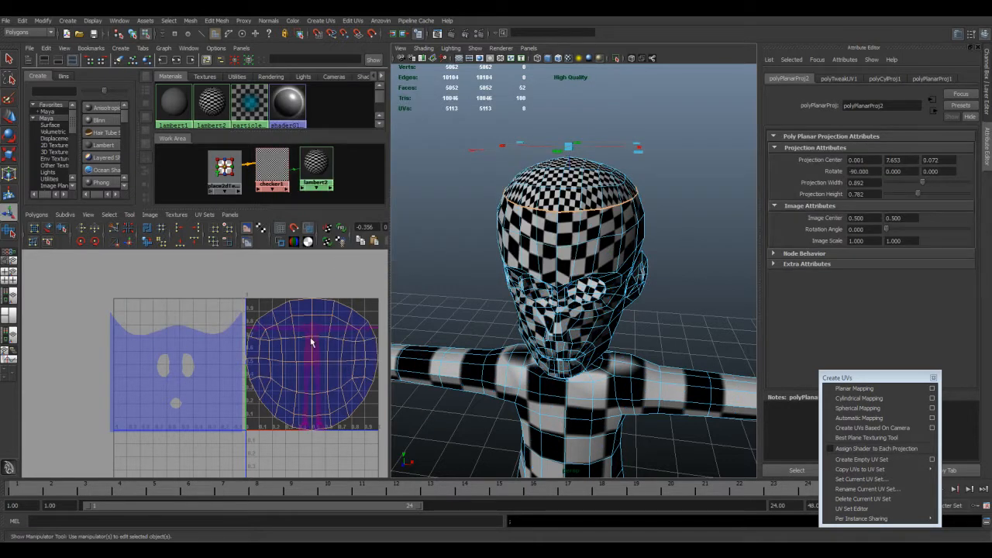
Enlarge the crown's planar projection to about 2.04 by 1.79 and move its UV shell directly above the head shell.
{"action": "left_click_drag", "start_coordinate": [659, 182], "coordinate": [554, 264], "text": "alt"}
{"action": "scroll", "coordinate": [570, 248], "scroll_direction": "down", "scroll_amount": 4}
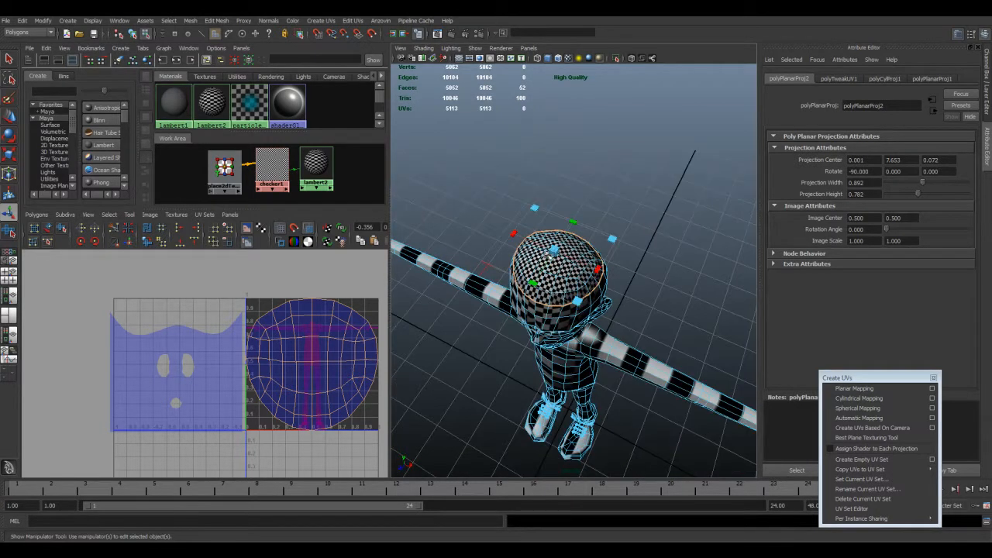
{"action": "left_click_drag", "start_coordinate": [612, 237], "coordinate": [669, 239]}
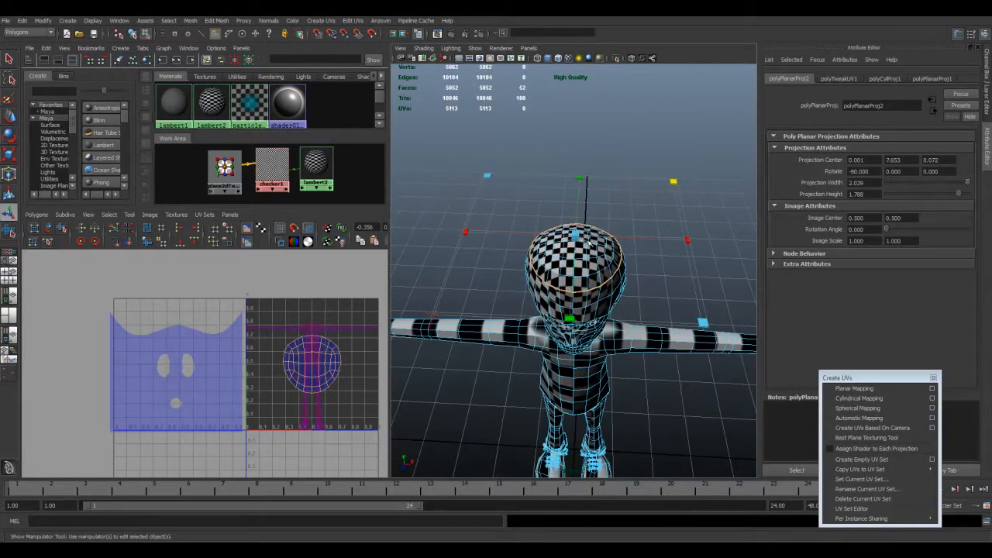
{"action": "left_click_drag", "start_coordinate": [574, 238], "coordinate": [864, 348]}
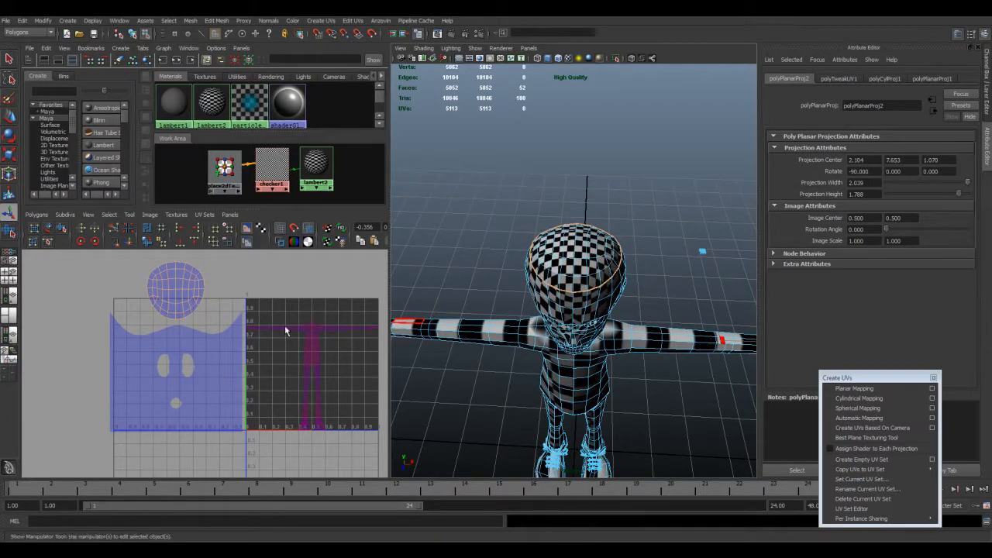
Examine in the enlarged UV editor how the crown shell's lower border lines up with the head shell's upper border.
{"action": "key", "text": "space"}
{"action": "middle_click_drag", "start_coordinate": [421, 199], "coordinate": [448, 361], "text": "alt"}
{"action": "right_click_drag", "start_coordinate": [398, 351], "coordinate": [377, 340], "text": "alt"}
{"action": "middle_click_drag", "start_coordinate": [377, 341], "coordinate": [385, 287], "text": "alt"}
{"action": "left_click", "coordinate": [383, 303]}
{"action": "right_click_drag", "start_coordinate": [385, 290], "coordinate": [419, 288]}
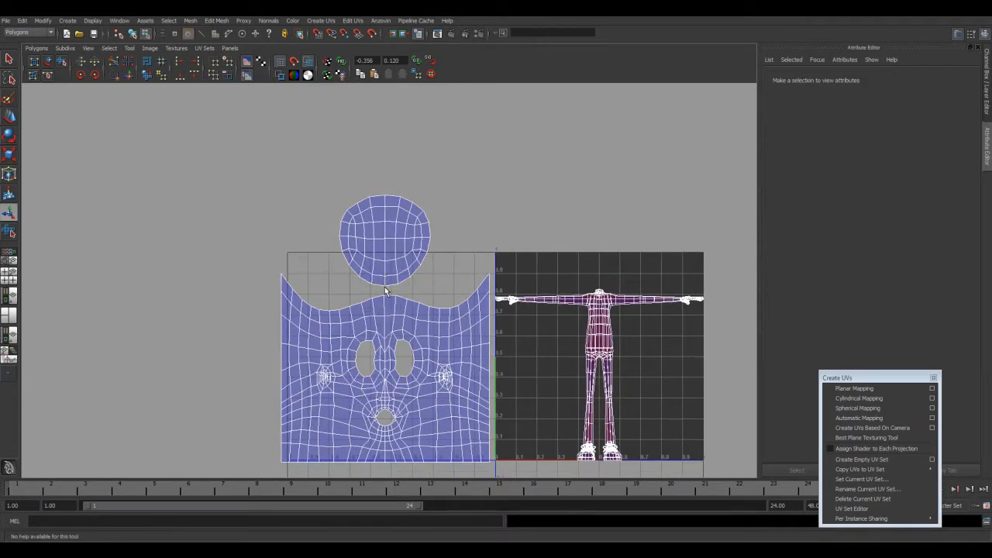
{"action": "left_click", "coordinate": [385, 287]}
{"action": "scroll", "coordinate": [388, 304], "scroll_direction": "up", "scroll_amount": 6}
{"action": "scroll", "coordinate": [384, 311], "scroll_direction": "up", "scroll_amount": 1}
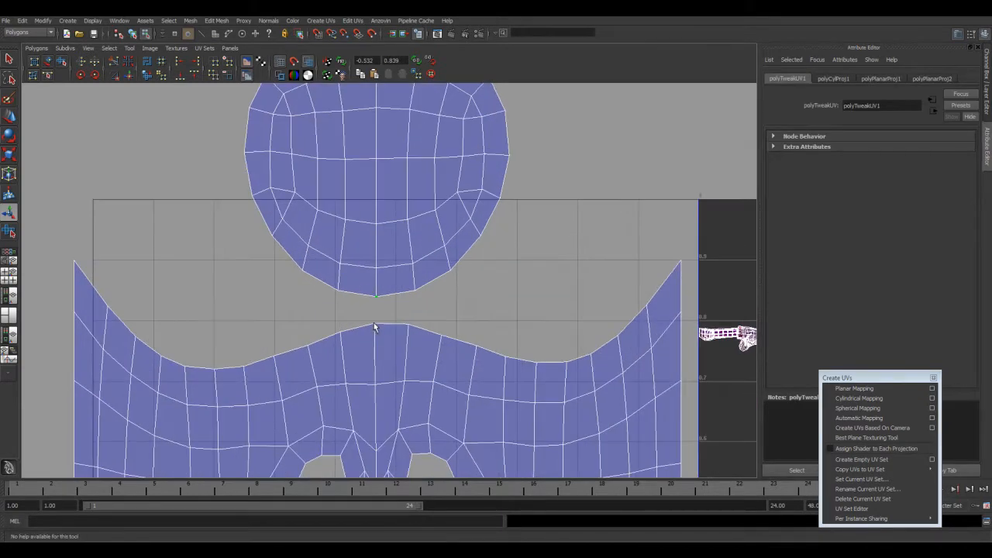
{"action": "right_click_drag", "start_coordinate": [382, 295], "coordinate": [392, 290]}
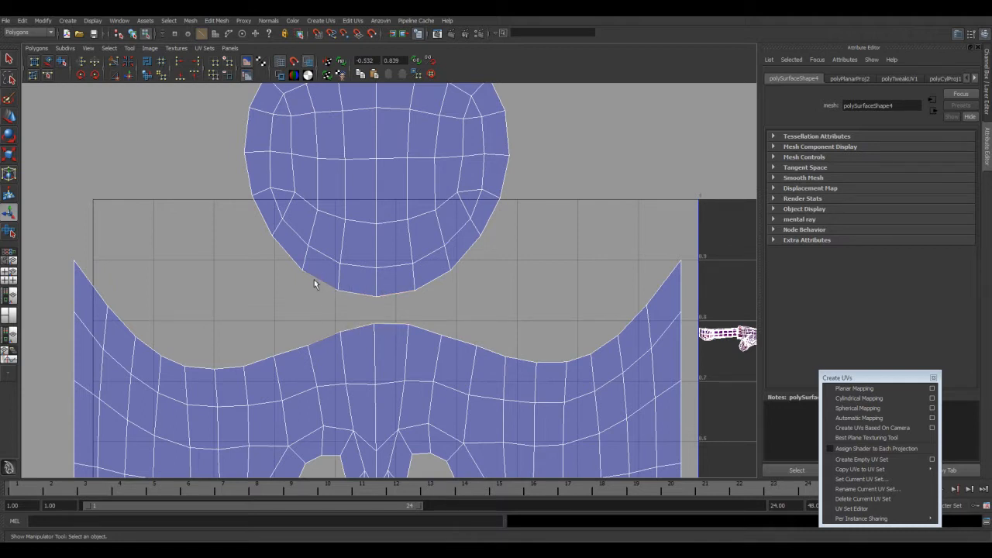
{"action": "scroll", "coordinate": [349, 288], "scroll_direction": "down", "scroll_amount": 3}
{"action": "middle_click_drag", "start_coordinate": [382, 236], "coordinate": [381, 281], "text": "alt"}
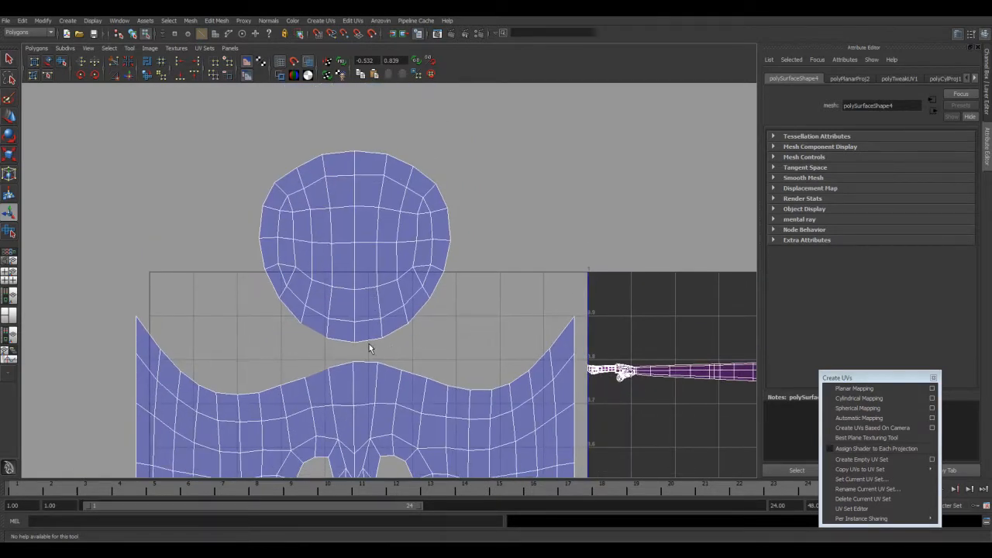
Select all UVs of the crown shell and widen it with the UV Lattice Tool, pulling the side points outward and the lower corners down.
{"action": "right_click_drag", "start_coordinate": [359, 238], "coordinate": [394, 239]}
{"action": "left_click_drag", "start_coordinate": [203, 118], "coordinate": [490, 348]}
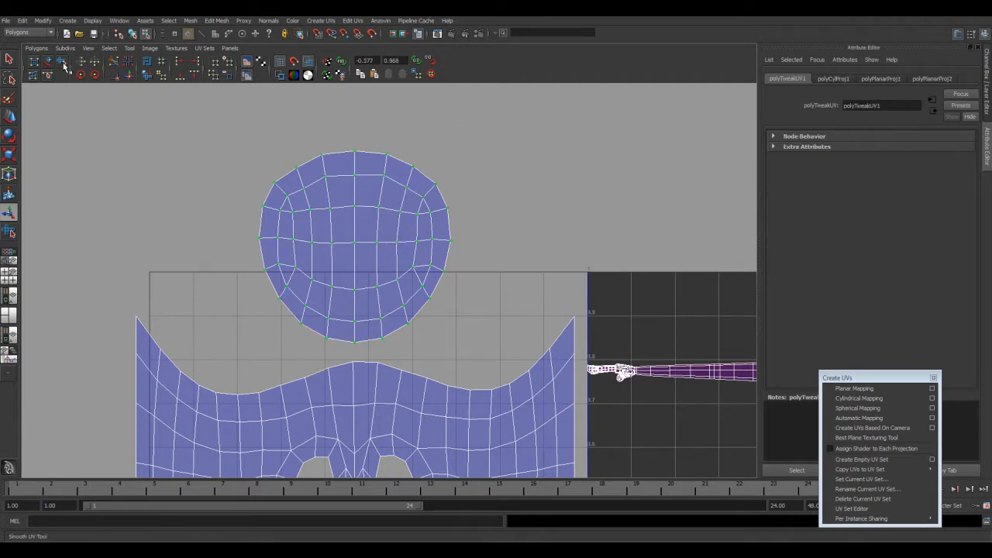
{"action": "left_click", "coordinate": [34, 62]}
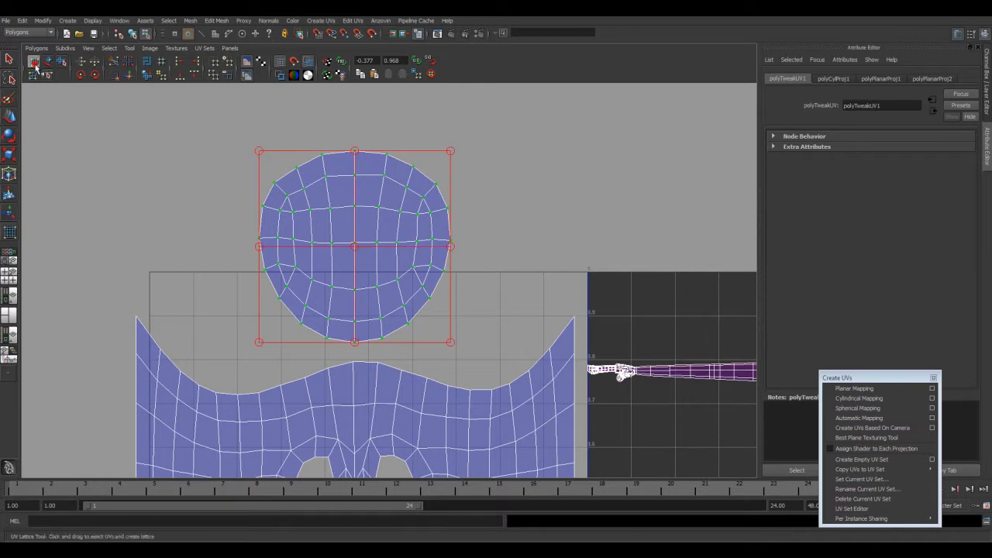
{"action": "mouse_move", "coordinate": [453, 347]}
{"action": "left_mouse_down"}
{"action": "mouse_move", "coordinate": [507, 352]}
{"action": "mouse_move", "coordinate": [463, 356]}
{"action": "left_mouse_up"}
{"action": "left_click_drag", "start_coordinate": [450, 247], "coordinate": [602, 316]}
{"action": "left_click_drag", "start_coordinate": [259, 249], "coordinate": [111, 275]}
{"action": "left_click_drag", "start_coordinate": [260, 350], "coordinate": [253, 394]}
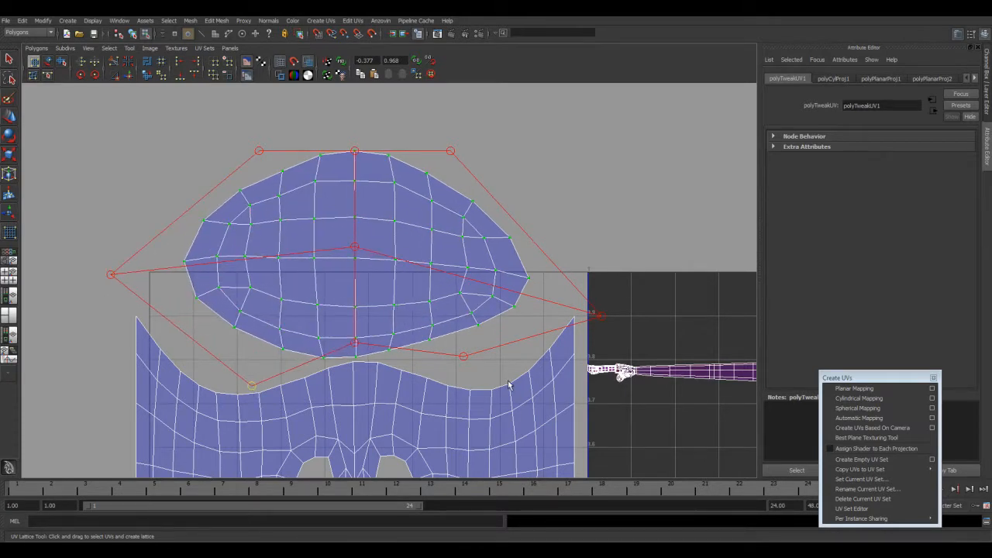
Pull the lattice's right middle and lower corner points down so the crown shell follows the right dip in the head shell's border.
{"action": "left_click_drag", "start_coordinate": [464, 357], "coordinate": [451, 373]}
{"action": "left_click_drag", "start_coordinate": [603, 316], "coordinate": [555, 429]}
{"action": "left_click_drag", "start_coordinate": [501, 410], "coordinate": [507, 406]}
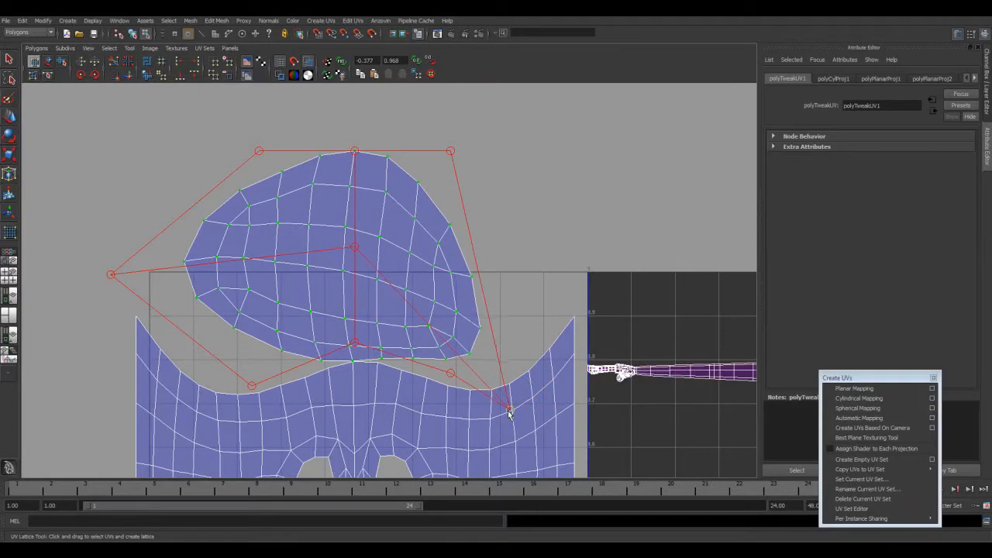
{"action": "left_click_drag", "start_coordinate": [451, 373], "coordinate": [442, 384]}
{"action": "left_click_drag", "start_coordinate": [508, 409], "coordinate": [507, 414]}
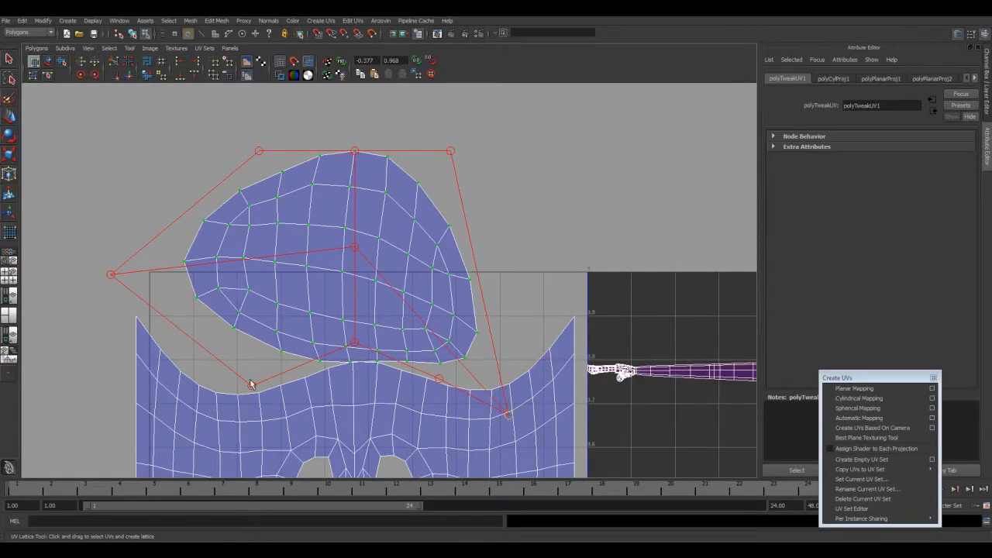
Lower the lattice's left side into the matching dip and pull both upper corners outward and down to flatten the crown shell.
{"action": "left_click_drag", "start_coordinate": [107, 289], "coordinate": [190, 355]}
{"action": "mouse_move", "coordinate": [252, 391]}
{"action": "left_mouse_down"}
{"action": "mouse_move", "coordinate": [284, 387]}
{"action": "mouse_move", "coordinate": [261, 382]}
{"action": "left_mouse_up"}
{"action": "left_click_drag", "start_coordinate": [187, 353], "coordinate": [205, 371]}
{"action": "left_click_drag", "start_coordinate": [260, 159], "coordinate": [110, 284]}
{"action": "left_click_drag", "start_coordinate": [451, 151], "coordinate": [577, 273]}
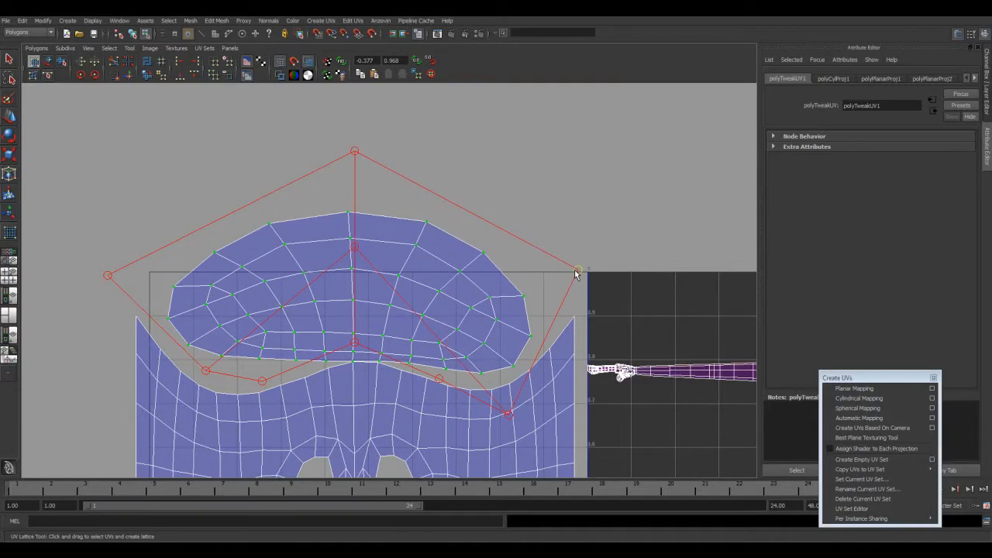
{"action": "middle_click_drag", "start_coordinate": [391, 271], "coordinate": [387, 155], "text": "alt"}
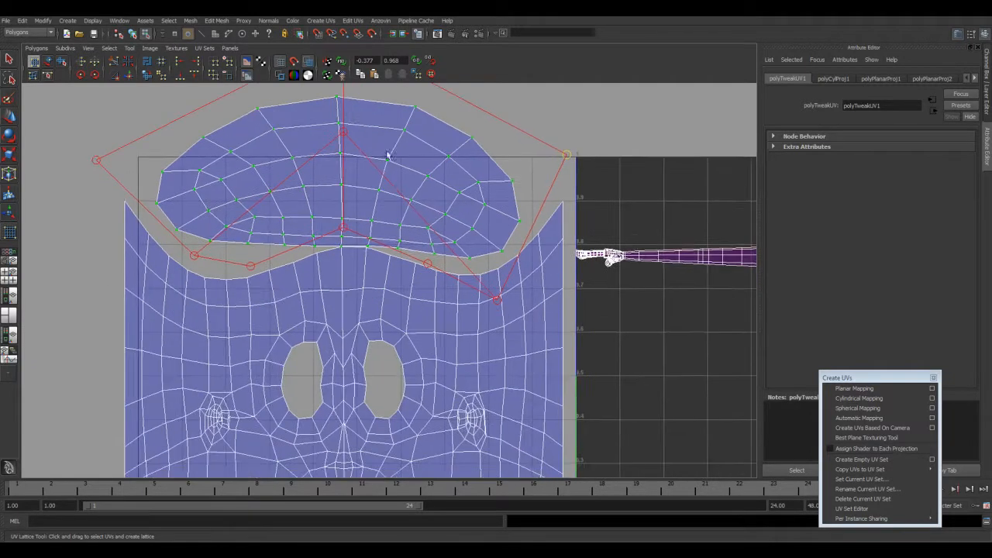
{"action": "left_click", "coordinate": [490, 96]}
Select the shared border edge just right of the centre line between the crown and head shells and sew it.
{"action": "right_click_drag", "start_coordinate": [445, 209], "coordinate": [445, 188]}
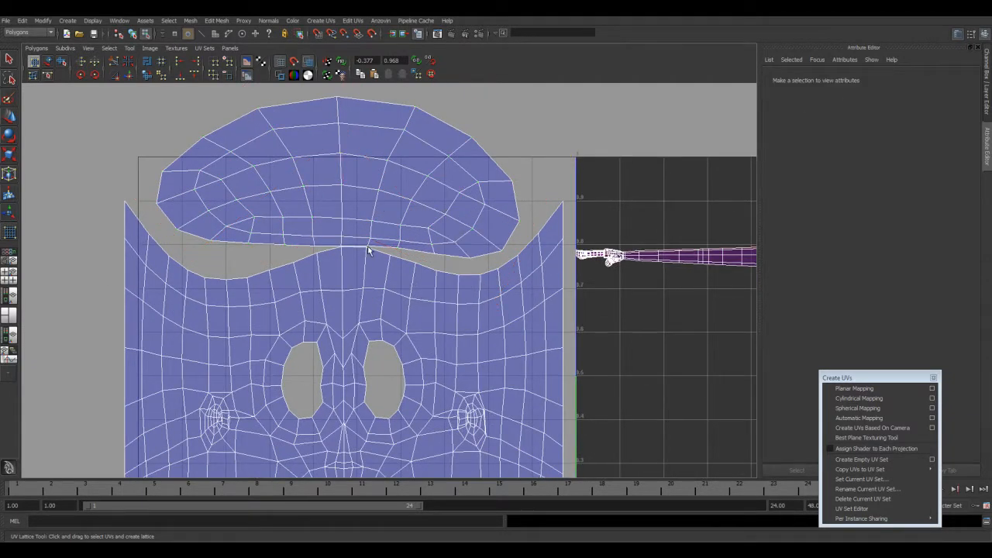
{"action": "right_click_drag", "start_coordinate": [363, 246], "coordinate": [364, 226]}
{"action": "left_click_drag", "start_coordinate": [429, 290], "coordinate": [390, 218]}
{"action": "left_click", "coordinate": [366, 248]}
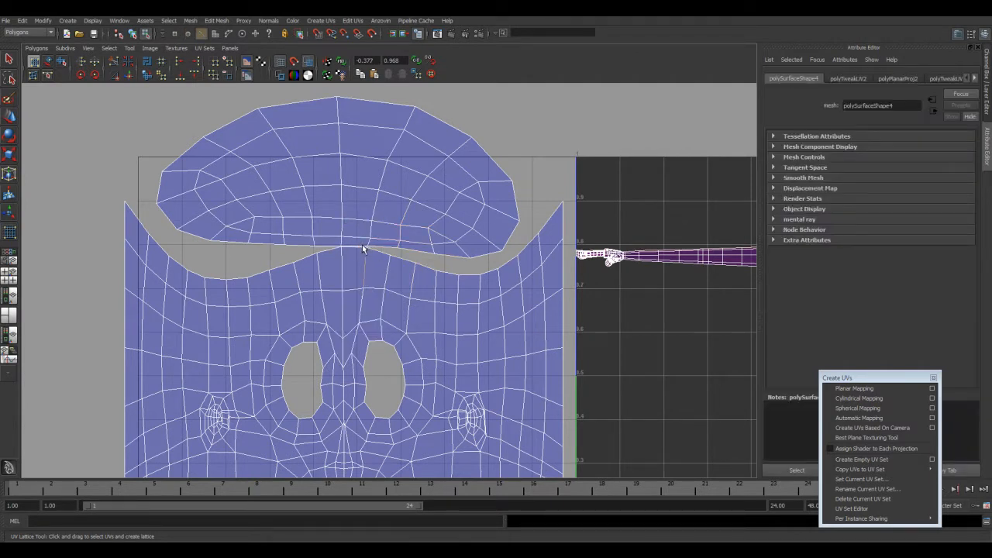
{"action": "scroll", "coordinate": [365, 244], "scroll_direction": "up", "scroll_amount": 4}
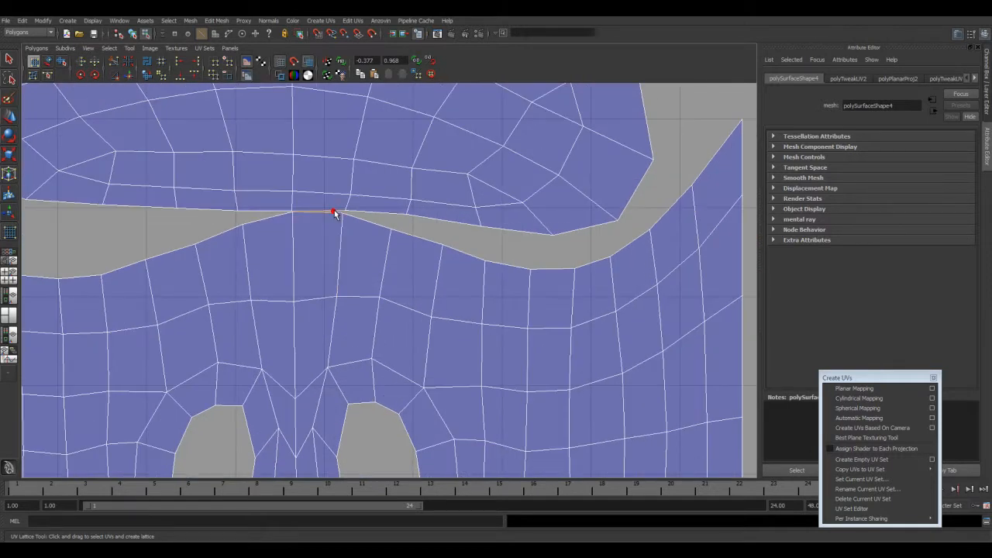
{"action": "middle_click_drag", "start_coordinate": [390, 219], "coordinate": [397, 267], "text": "alt"}
{"action": "left_click", "coordinate": [392, 259]}
{"action": "left_click", "coordinate": [436, 263]}
{"action": "left_click", "coordinate": [348, 259]}
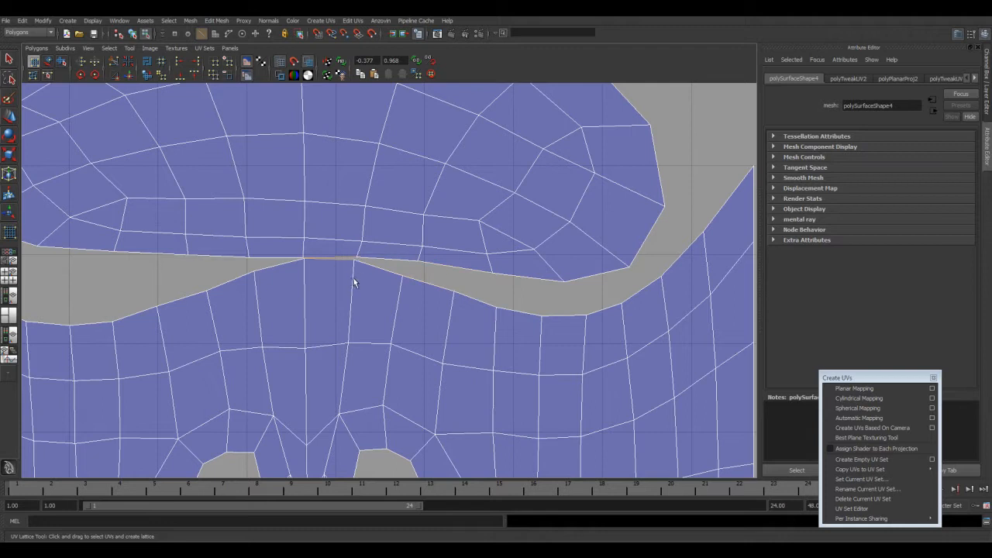
{"action": "scroll", "coordinate": [340, 262], "scroll_direction": "down", "scroll_amount": 8}
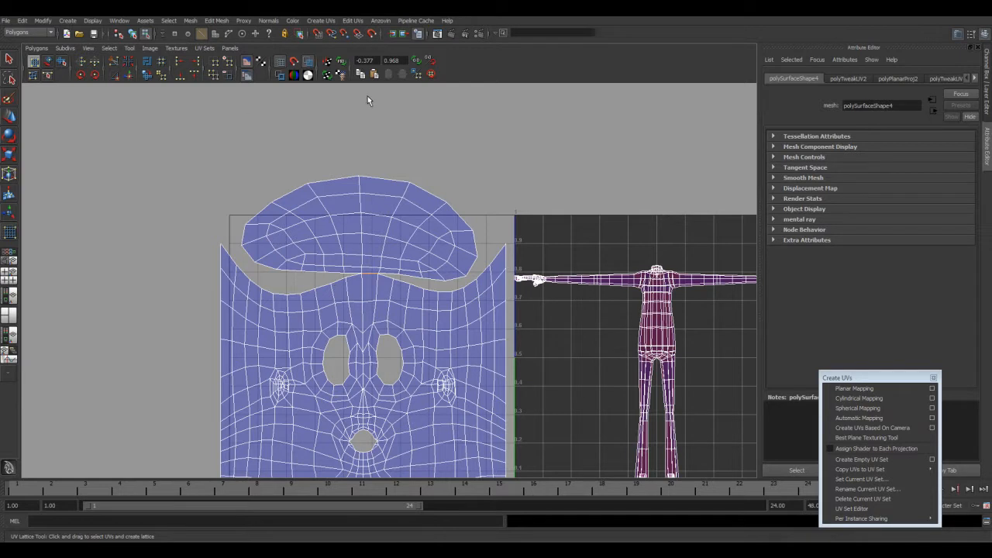
{"action": "left_click", "coordinate": [279, 75]}
{"action": "left_click", "coordinate": [279, 75]}
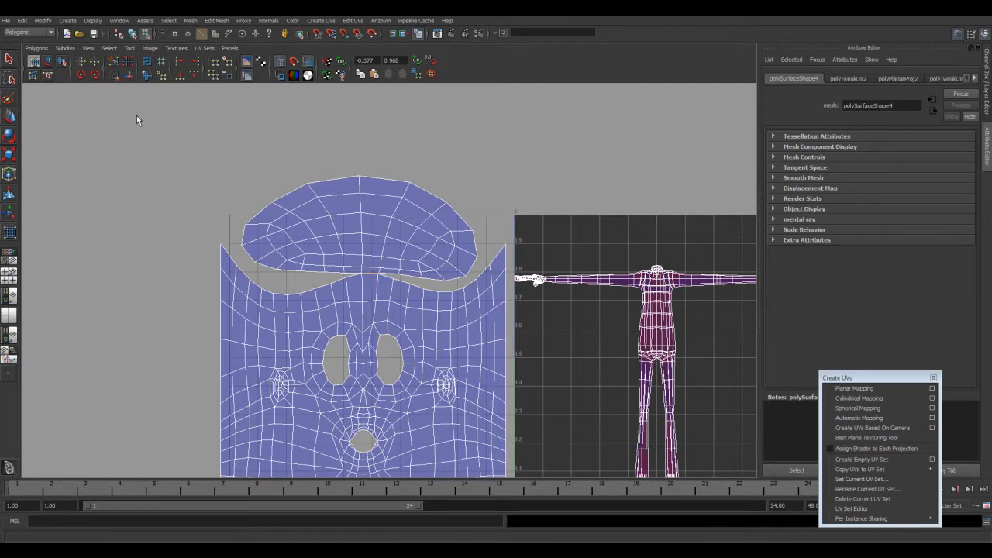
{"action": "left_click", "coordinate": [118, 81]}
Sew the remaining border edges right of the centre one by one up to the crown's corner, undoing the sew beyond it.
{"action": "scroll", "coordinate": [374, 321], "scroll_direction": "up", "scroll_amount": 3}
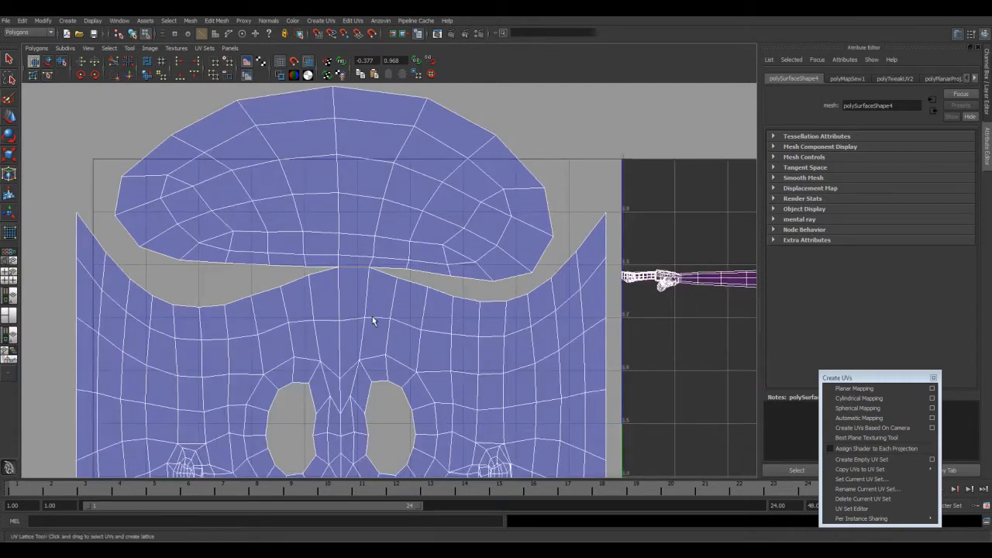
{"action": "scroll", "coordinate": [374, 321], "scroll_direction": "up", "scroll_amount": 2}
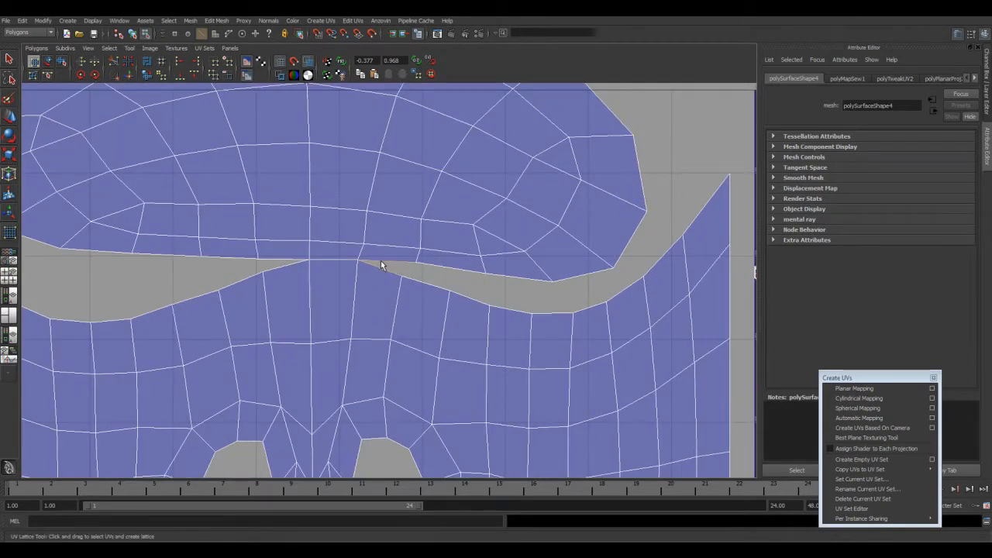
{"action": "key", "text": "g"}
{"action": "left_click", "coordinate": [442, 275]}
{"action": "key", "text": "g"}
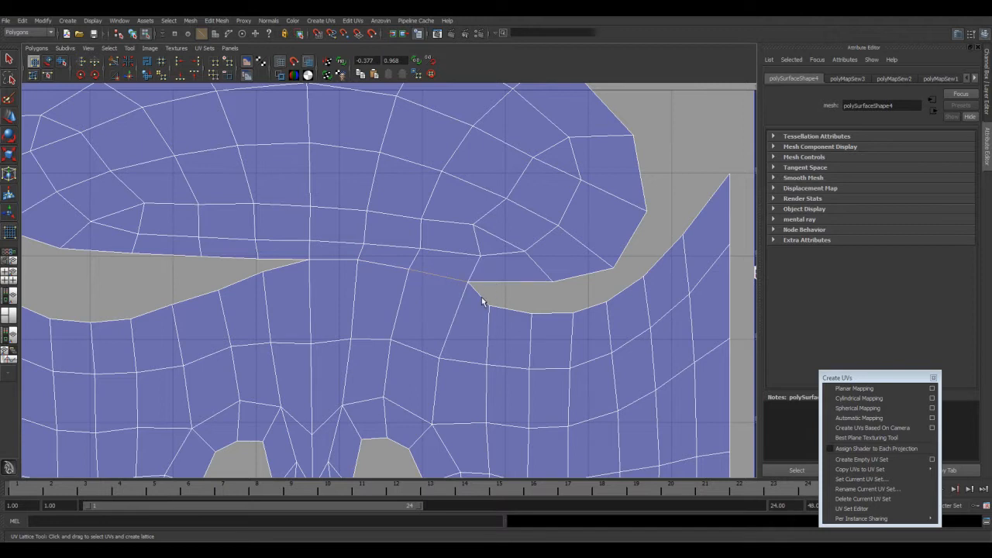
{"action": "left_click", "coordinate": [482, 298]}
{"action": "key", "text": "g"}
{"action": "left_click", "coordinate": [527, 302]}
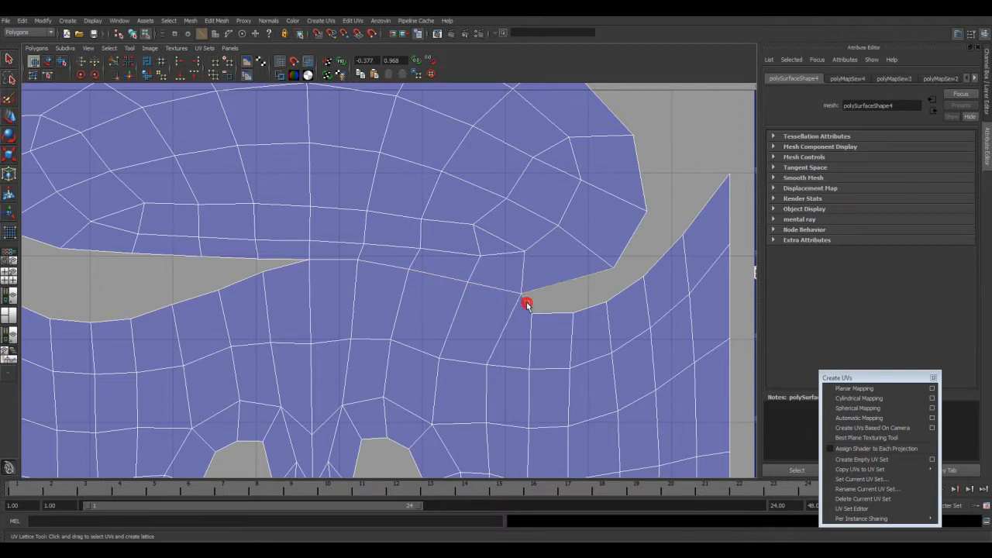
{"action": "key", "text": "g"}
{"action": "left_click", "coordinate": [580, 310]}
{"action": "key", "text": "g"}
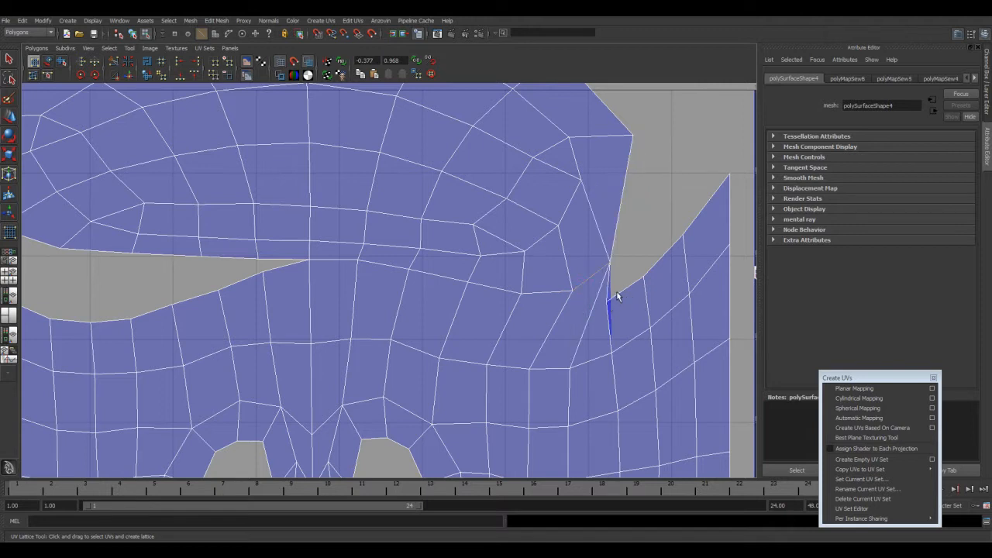
{"action": "key", "text": "g"}
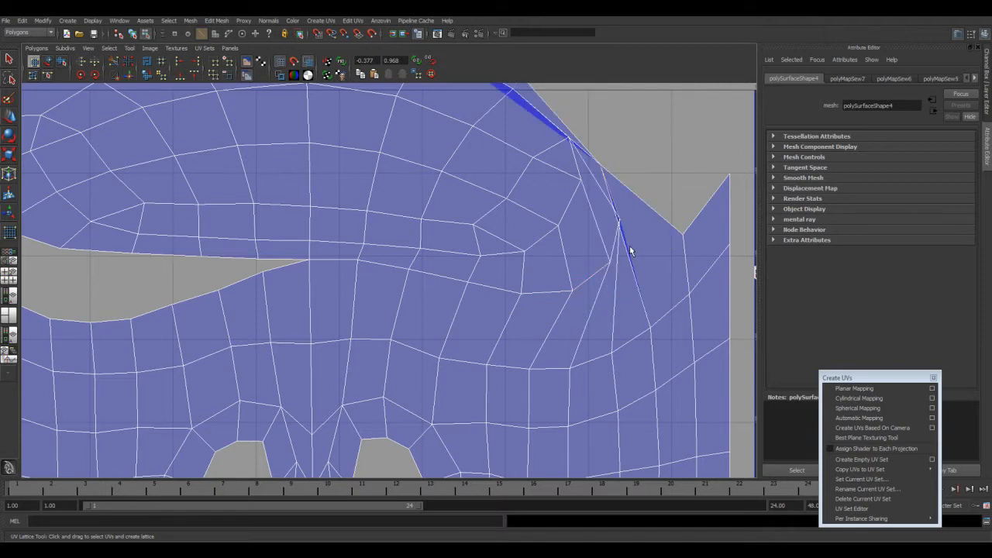
{"action": "key", "text": "ctrl+z"}
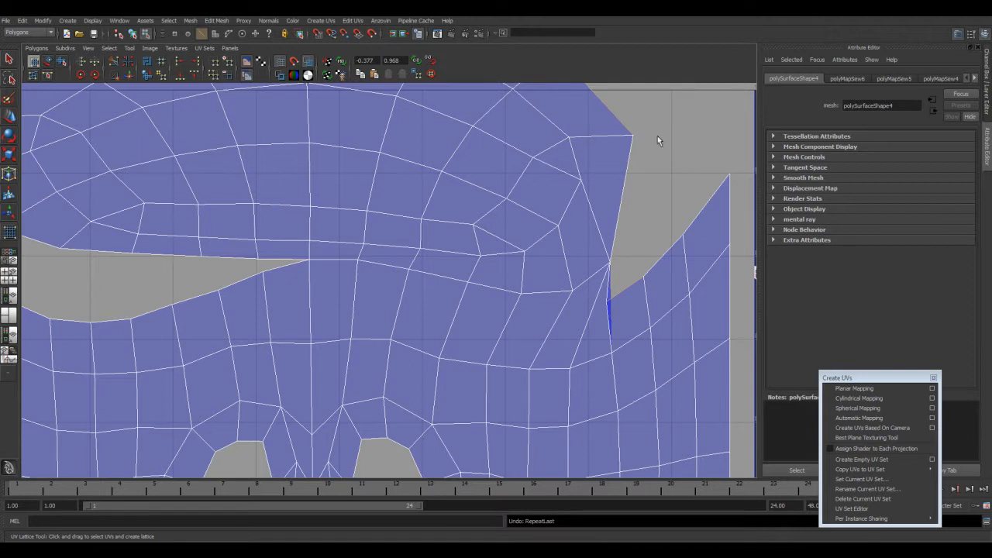
Sew the shared border edges left of the centre line one by one, working outward to the crown shell's left corner.
{"action": "left_click", "coordinate": [270, 262]}
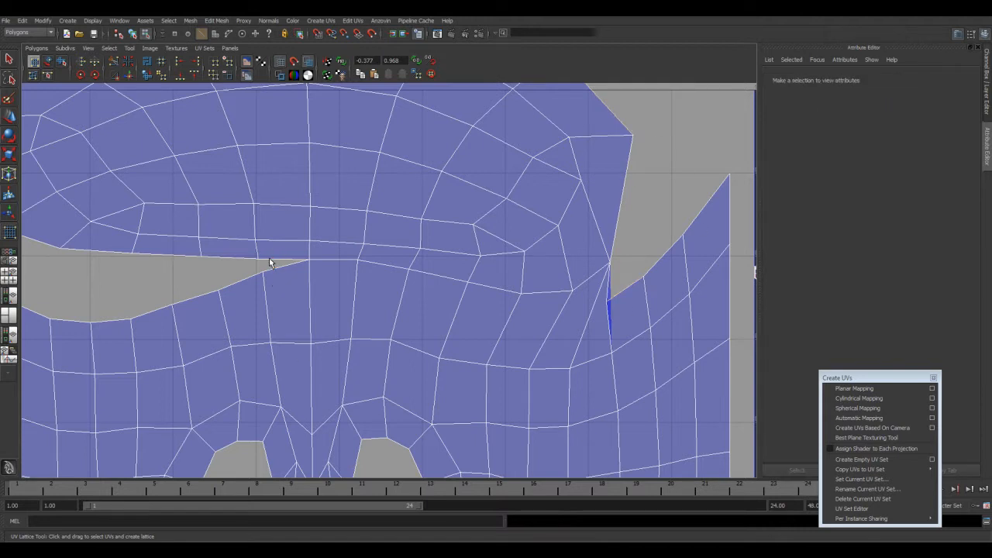
{"action": "left_click", "coordinate": [273, 261]}
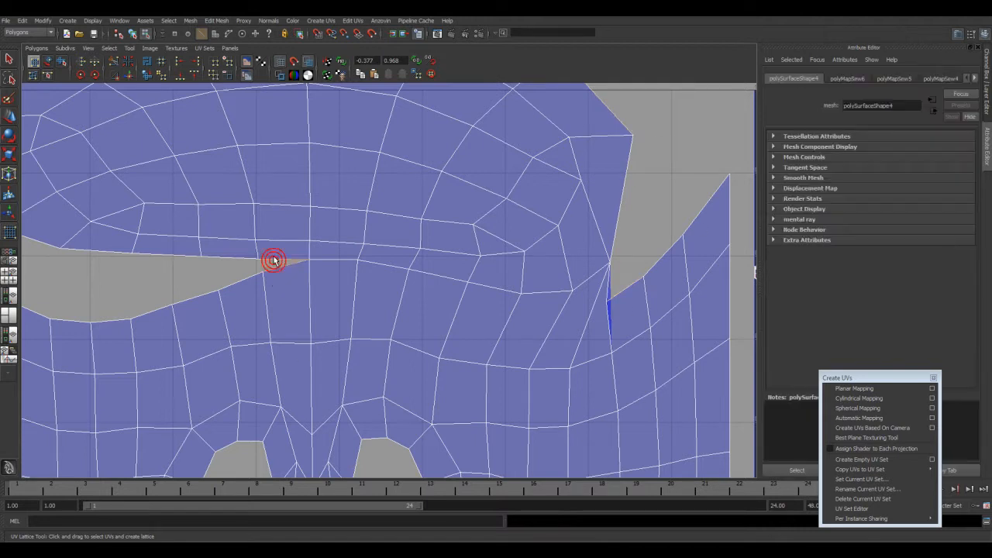
{"action": "left_click", "coordinate": [246, 262]}
{"action": "key", "text": "g"}
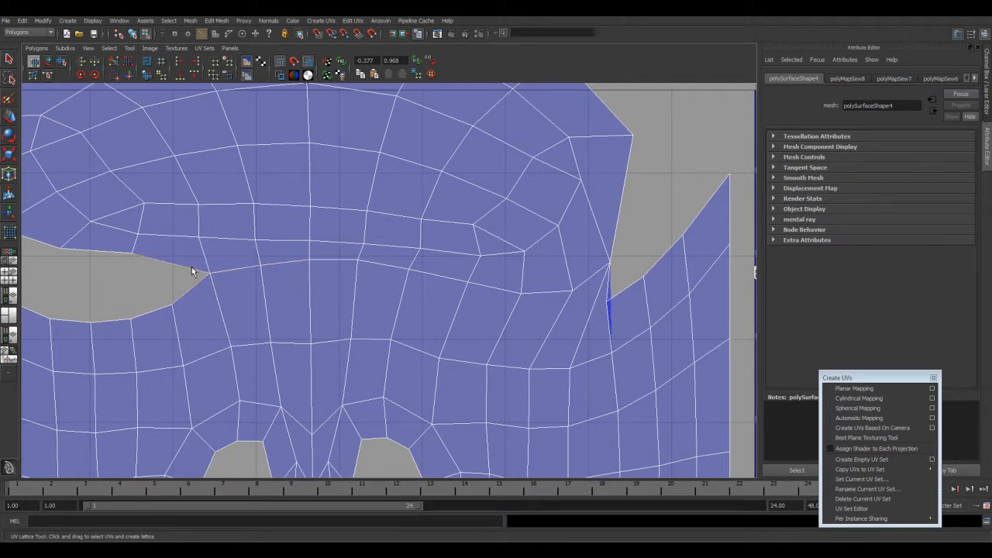
{"action": "left_click", "coordinate": [193, 271]}
{"action": "key", "text": "g"}
{"action": "left_click", "coordinate": [126, 271]}
{"action": "key", "text": "g"}
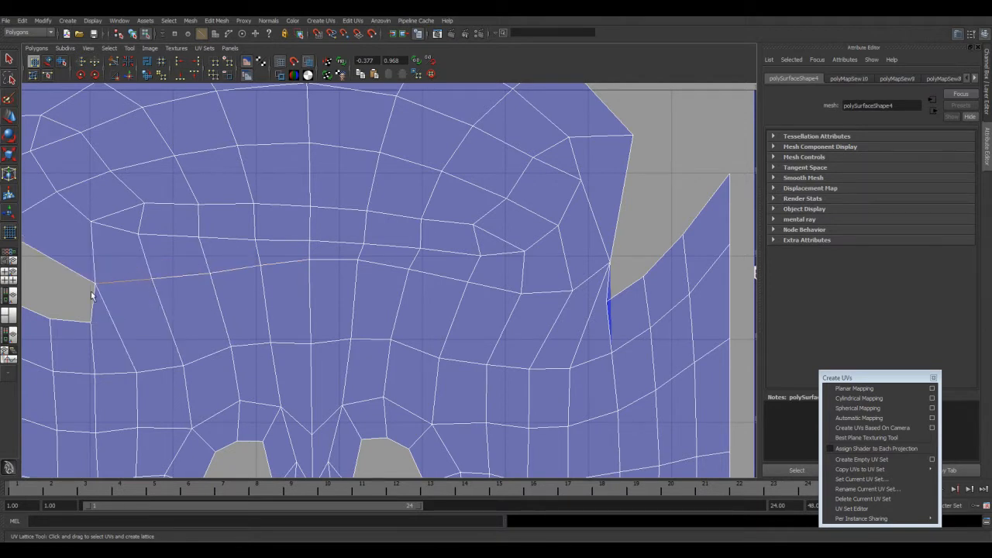
{"action": "left_click", "coordinate": [95, 301]}
{"action": "key", "text": "g"}
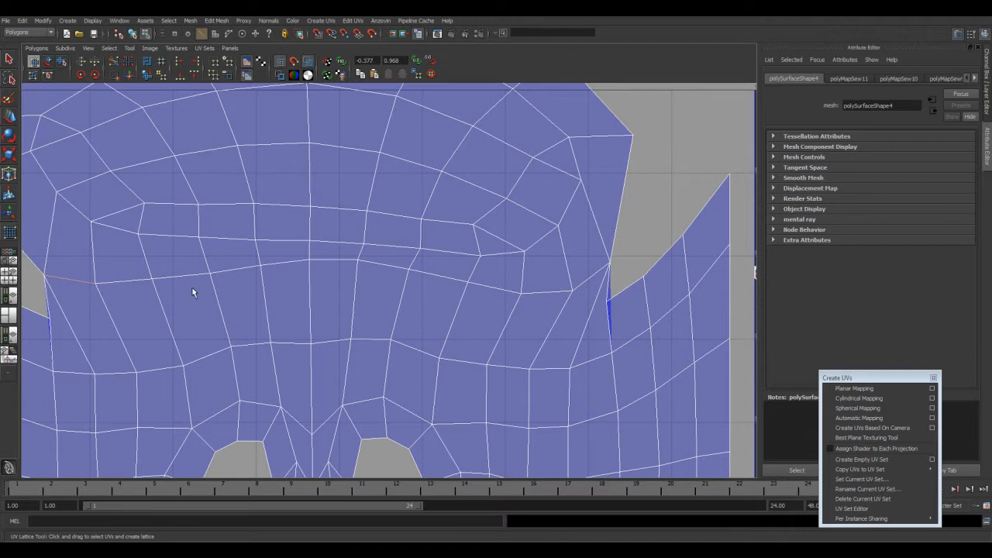
Switch to UV selection and move the head shell's border UVs beside the left gap up and outward toward the crown.
{"action": "key", "text": "space"}
{"action": "mouse_move", "coordinate": [176, 262]}
{"action": "left_mouse_down"}
{"action": "mouse_move", "coordinate": [215, 268]}
{"action": "mouse_move", "coordinate": [206, 282]}
{"action": "mouse_move", "coordinate": [168, 264]}
{"action": "mouse_move", "coordinate": [180, 267]}
{"action": "left_mouse_up"}
{"action": "middle_click_drag", "start_coordinate": [170, 254], "coordinate": [416, 264], "text": "alt"}
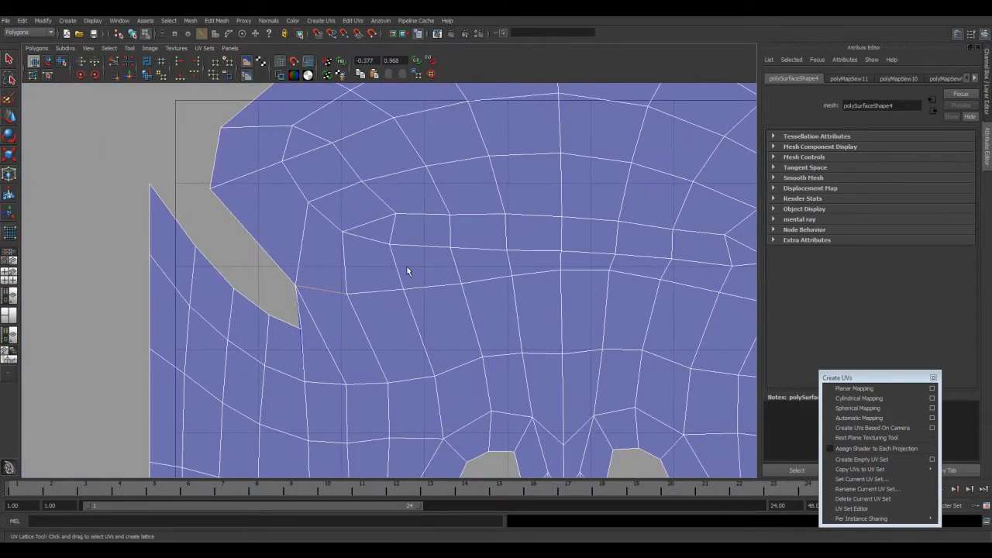
{"action": "right_click_drag", "start_coordinate": [302, 321], "coordinate": [301, 309]}
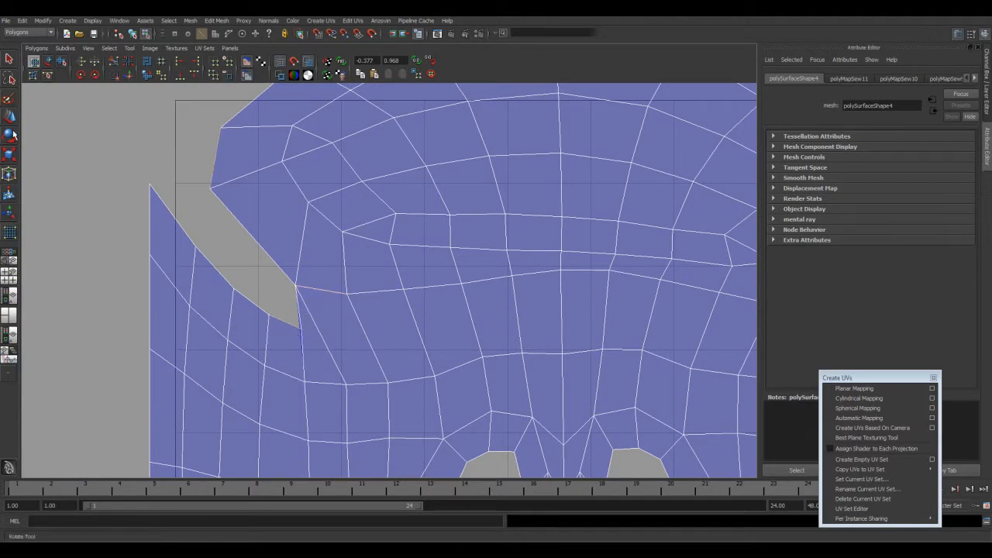
{"action": "right_click_drag", "start_coordinate": [260, 315], "coordinate": [283, 326]}
{"action": "left_click", "coordinate": [299, 329]}
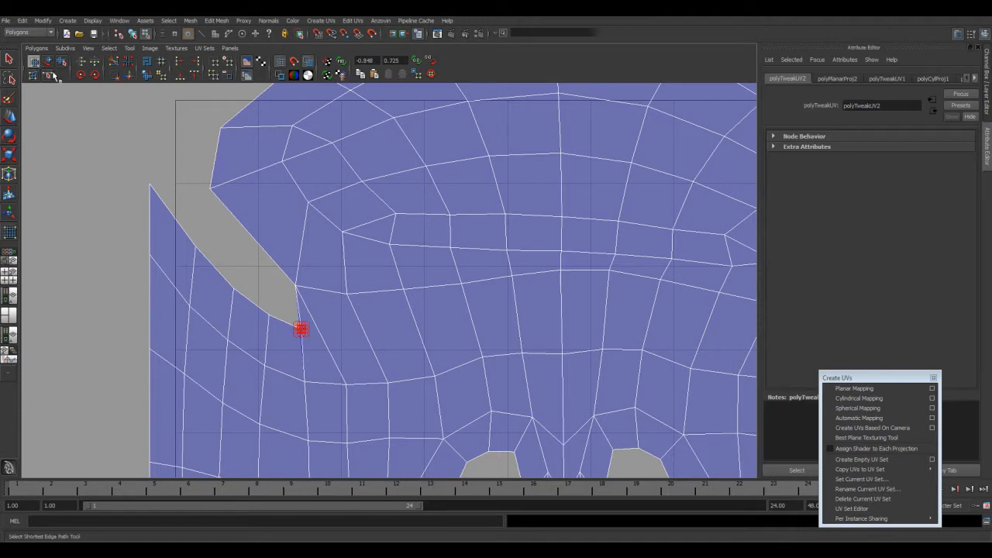
{"action": "key", "text": "w"}
{"action": "left_click_drag", "start_coordinate": [303, 330], "coordinate": [176, 224]}
{"action": "left_click_drag", "start_coordinate": [271, 297], "coordinate": [285, 282]}
{"action": "left_click_drag", "start_coordinate": [277, 292], "coordinate": [259, 269]}
Lower the crown's two left border UVs until they run alongside the head shell's border at the gap.
{"action": "left_click", "coordinate": [211, 189]}
{"action": "left_click_drag", "start_coordinate": [212, 194], "coordinate": [260, 261]}
{"action": "left_click", "coordinate": [219, 129]}
{"action": "left_click_drag", "start_coordinate": [220, 130], "coordinate": [241, 242]}
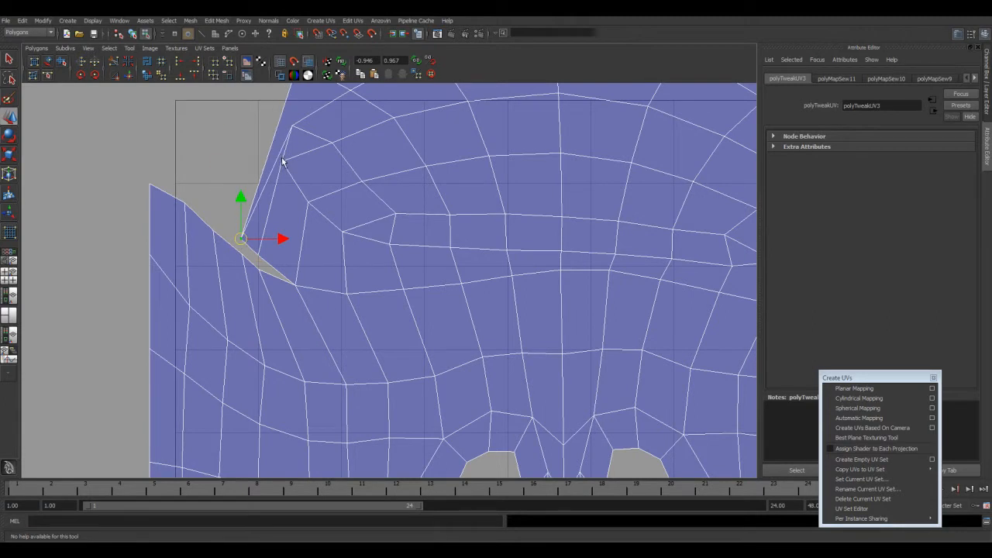
Reposition the crown's inner UVs beside the left gap downward to even out the stretched faces.
{"action": "left_click", "coordinate": [281, 158]}
{"action": "left_click", "coordinate": [282, 159]}
{"action": "mouse_move", "coordinate": [282, 159]}
{"action": "left_mouse_down"}
{"action": "mouse_move", "coordinate": [322, 245]}
{"action": "mouse_move", "coordinate": [345, 239]}
{"action": "mouse_move", "coordinate": [355, 258]}
{"action": "left_mouse_up"}
{"action": "left_click", "coordinate": [308, 204]}
{"action": "left_click", "coordinate": [309, 201]}
{"action": "left_click", "coordinate": [342, 231]}
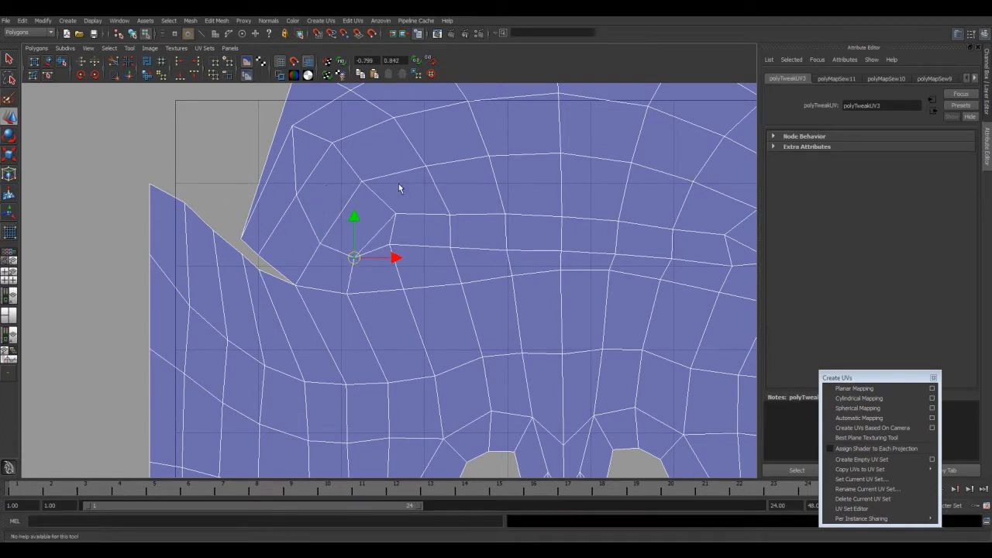
Pull the crown's upper-left corner UV and the UVs inside it outward and down to spread the compressed faces.
{"action": "middle_click_drag", "start_coordinate": [388, 203], "coordinate": [380, 343], "text": "alt"}
{"action": "left_click", "coordinate": [277, 222]}
{"action": "mouse_move", "coordinate": [277, 221]}
{"action": "left_mouse_down"}
{"action": "mouse_move", "coordinate": [184, 258]}
{"action": "mouse_move", "coordinate": [180, 294]}
{"action": "left_mouse_up"}
{"action": "left_click", "coordinate": [331, 253]}
{"action": "left_click_drag", "start_coordinate": [332, 253], "coordinate": [256, 324]}
{"action": "left_click", "coordinate": [283, 263]}
{"action": "left_click_drag", "start_coordinate": [282, 264], "coordinate": [233, 304]}
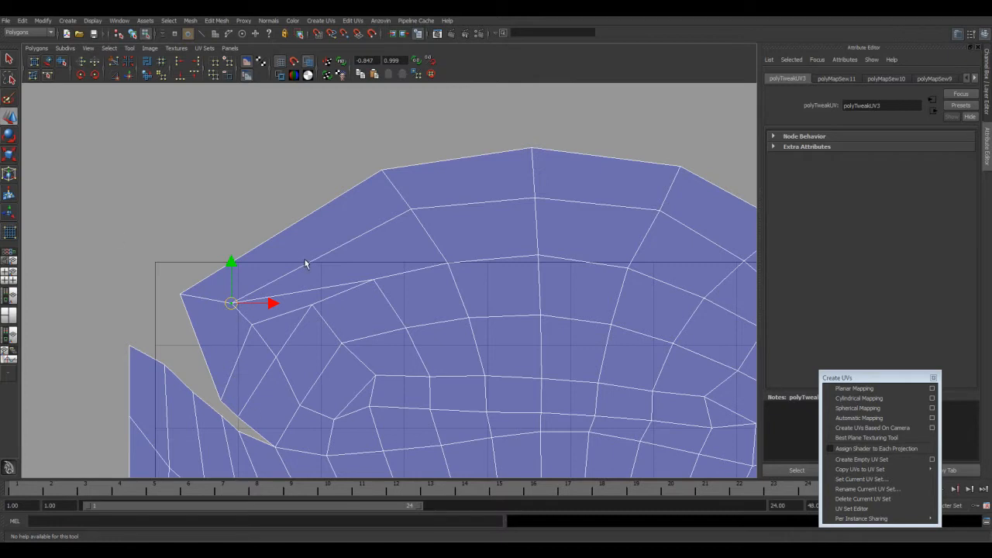
{"action": "left_click", "coordinate": [366, 276]}
{"action": "left_click_drag", "start_coordinate": [366, 276], "coordinate": [311, 348]}
{"action": "left_click", "coordinate": [311, 307]}
Sew the remaining shared border edges along the left gap one by one, working outward from its inner corner.
{"action": "middle_click_drag", "start_coordinate": [375, 364], "coordinate": [368, 258], "text": "alt"}
{"action": "right_click_drag", "start_coordinate": [261, 336], "coordinate": [259, 307]}
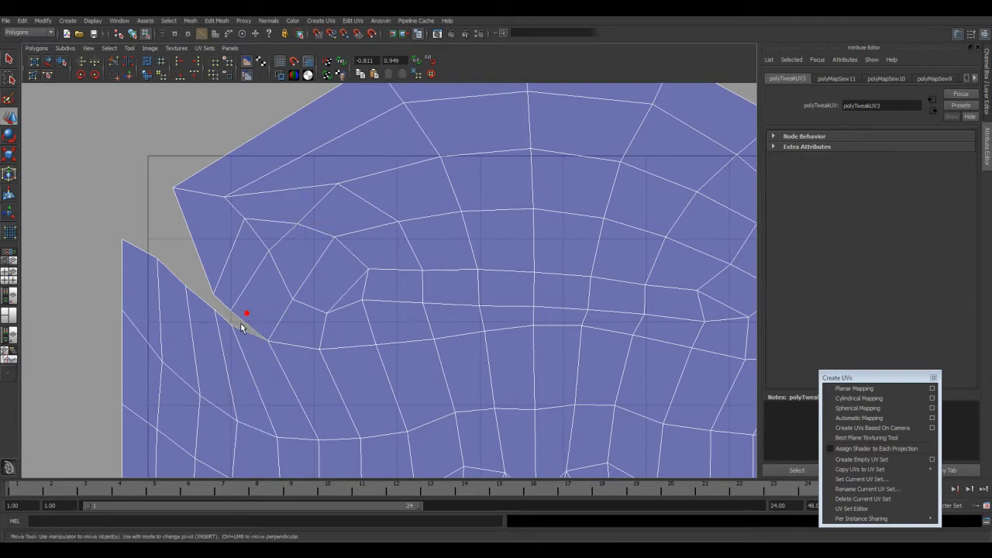
{"action": "left_click", "coordinate": [257, 335]}
{"action": "left_click", "coordinate": [113, 76]}
{"action": "key", "text": "w"}
{"action": "key", "text": "g"}
{"action": "left_click", "coordinate": [203, 272]}
{"action": "key", "text": "g"}
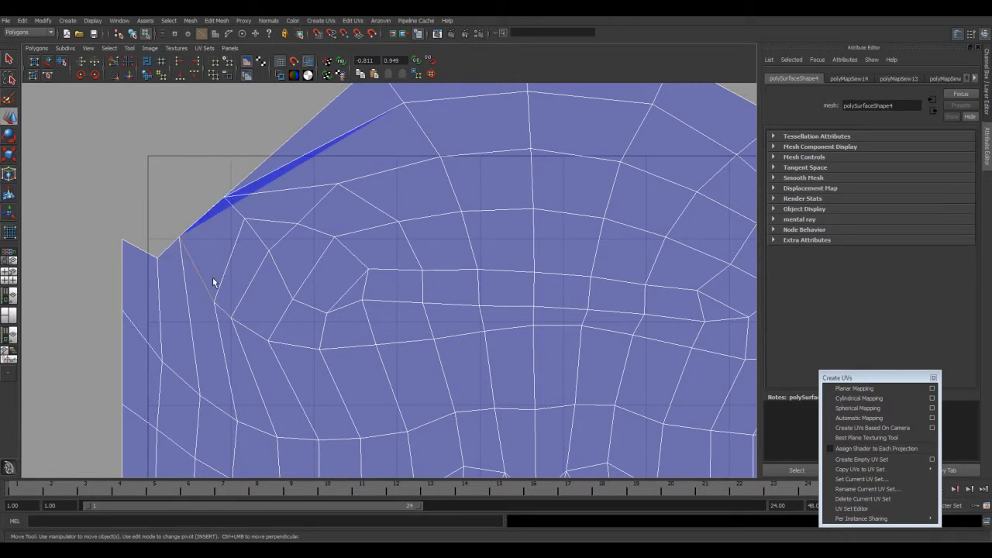
Sew the shared border edges along the right gap between the crown and head shells, working outward.
{"action": "middle_click_drag", "start_coordinate": [723, 328], "coordinate": [489, 321], "text": "alt"}
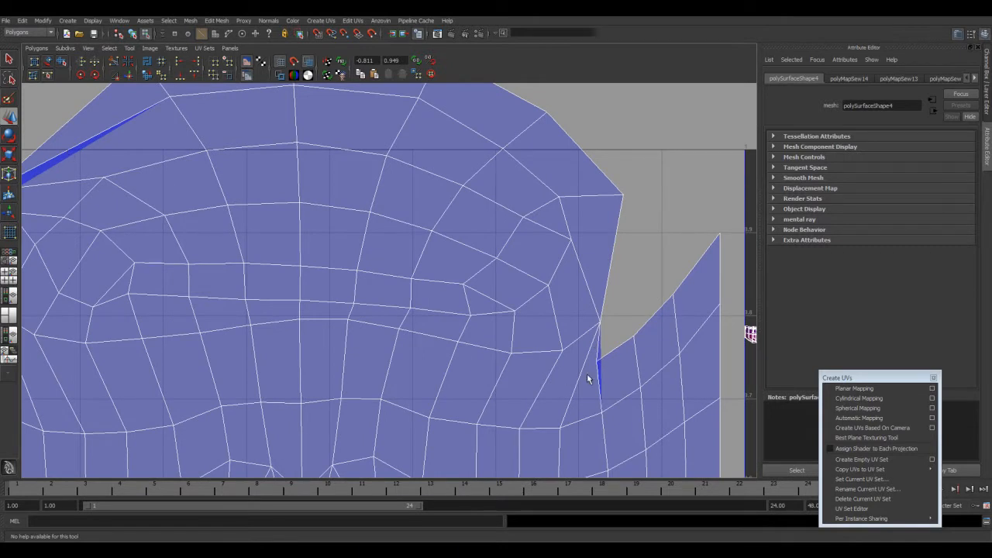
{"action": "left_click", "coordinate": [598, 351]}
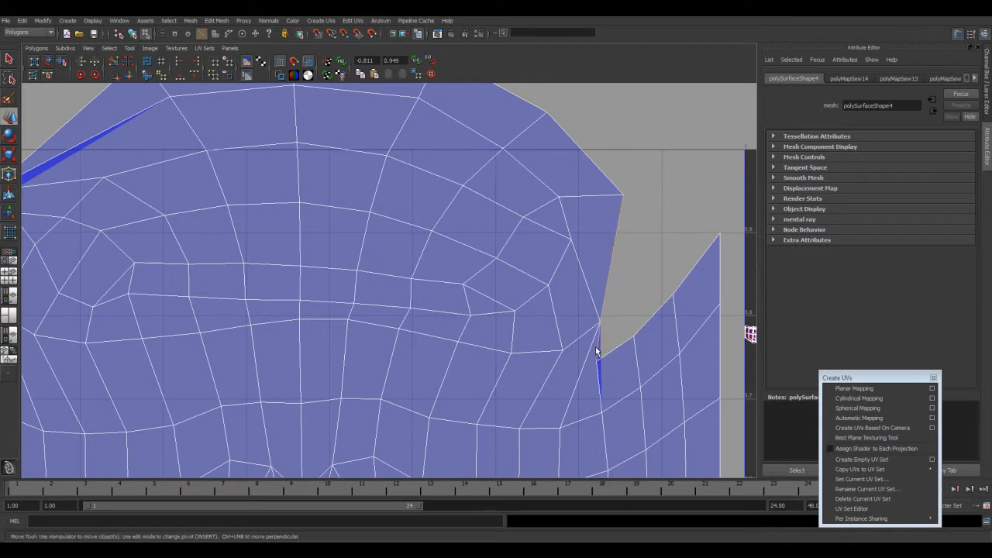
{"action": "key", "text": "g"}
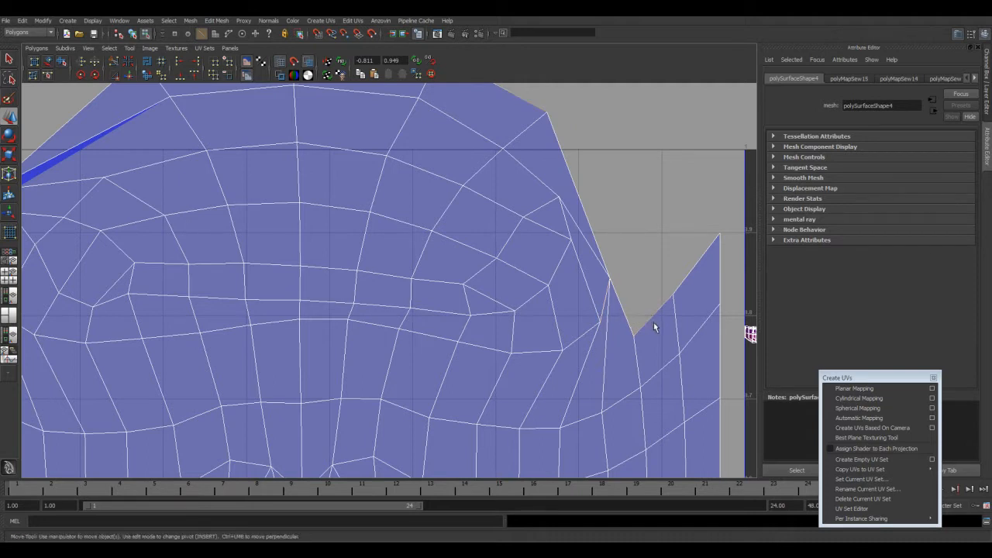
{"action": "left_click", "coordinate": [653, 326]}
{"action": "key", "text": "g"}
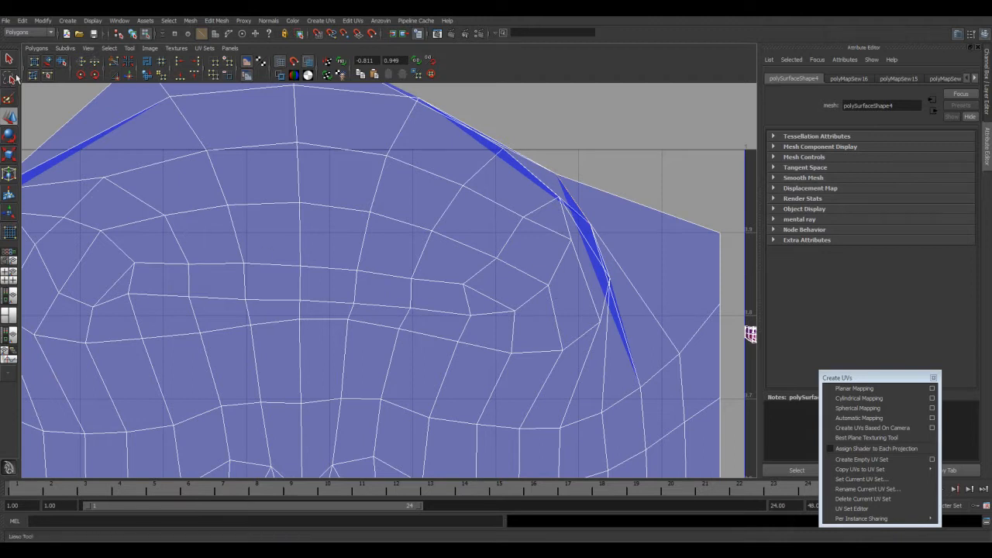
Select all UVs across the crown and upper forehead and relax them with the Smooth UV tool.
{"action": "scroll", "coordinate": [521, 302], "scroll_direction": "down", "scroll_amount": 3}
{"action": "left_click_drag", "start_coordinate": [73, 99], "coordinate": [561, 355]}
{"action": "right_click_drag", "start_coordinate": [482, 306], "coordinate": [517, 303]}
{"action": "left_click_drag", "start_coordinate": [74, 90], "coordinate": [564, 364]}
{"action": "key", "text": "w"}
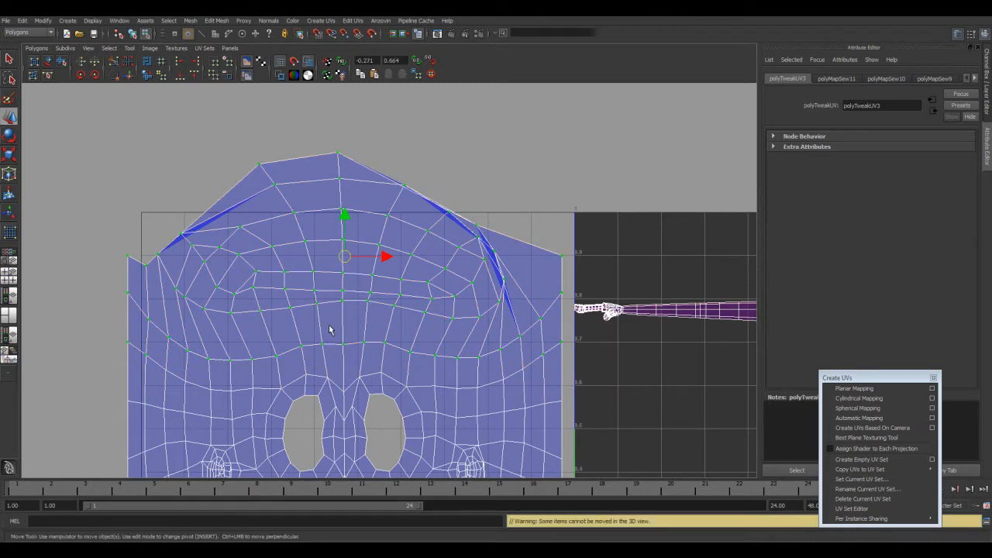
{"action": "left_click", "coordinate": [61, 60]}
{"action": "left_click_drag", "start_coordinate": [115, 367], "coordinate": [131, 371]}
Move the displaced UV on the head shell's upper right border horizontally into line with the straight side edge.
{"action": "middle_click_drag", "start_coordinate": [327, 289], "coordinate": [324, 258], "text": "alt"}
{"action": "left_click", "coordinate": [418, 255]}
{"action": "left_click", "coordinate": [421, 229]}
{"action": "key", "text": "w"}
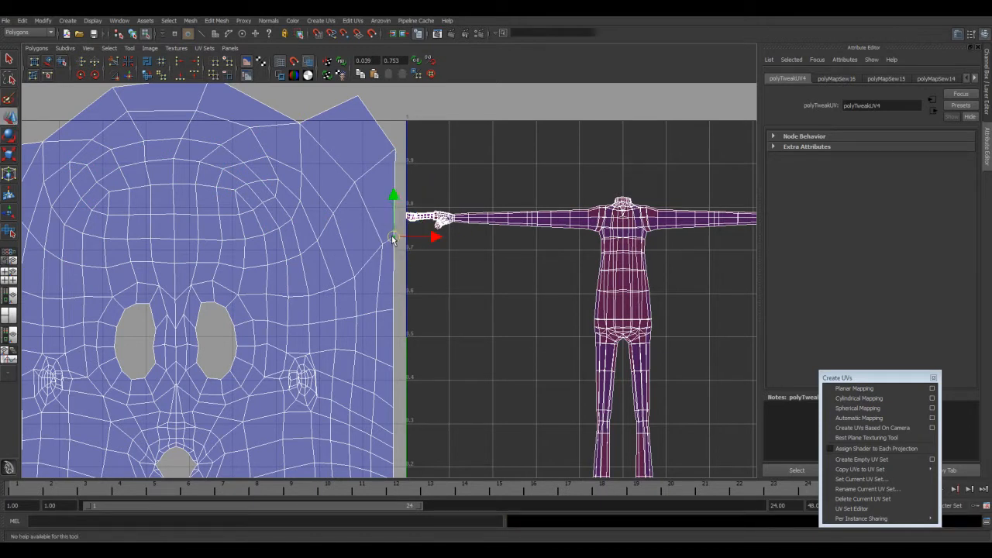
{"action": "mouse_move", "coordinate": [423, 245]}
{"action": "left_mouse_down"}
{"action": "mouse_move", "coordinate": [446, 234]}
{"action": "mouse_move", "coordinate": [436, 244]}
{"action": "left_mouse_up"}
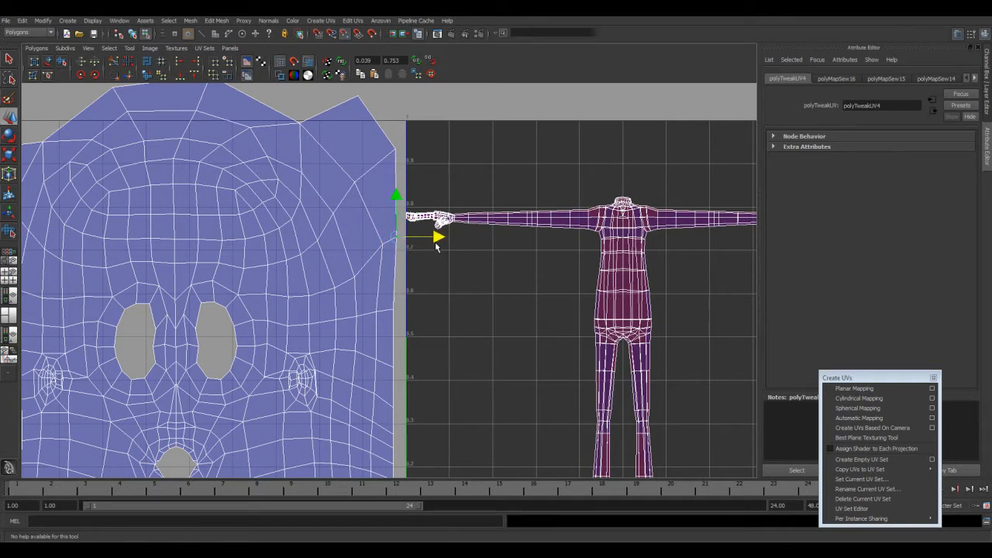
{"action": "mouse_move", "coordinate": [436, 237]}
{"action": "left_mouse_down"}
{"action": "mouse_move", "coordinate": [428, 236]}
{"action": "mouse_move", "coordinate": [436, 246]}
{"action": "left_mouse_up"}
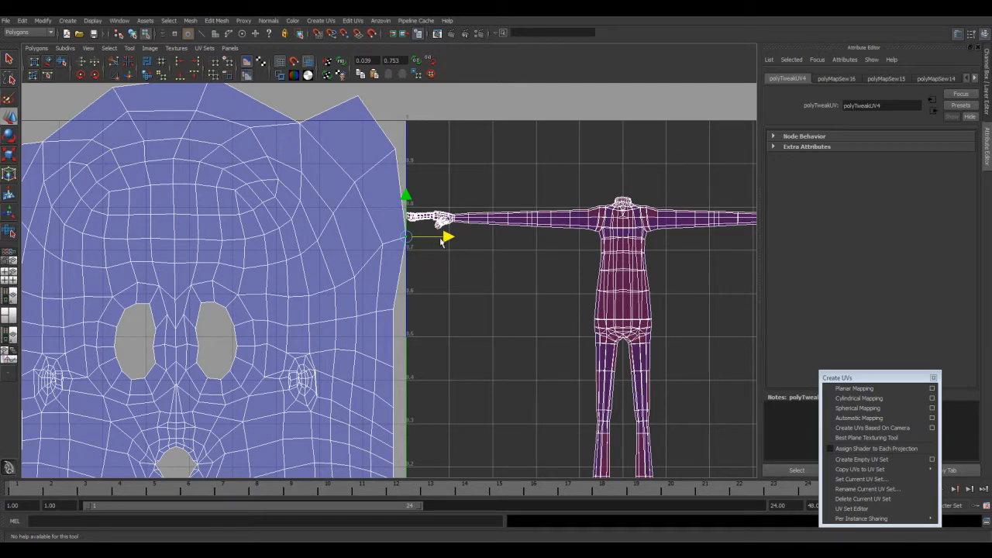
{"action": "left_click_drag", "start_coordinate": [449, 237], "coordinate": [429, 313]}
{"action": "left_click_drag", "start_coordinate": [422, 238], "coordinate": [433, 250]}
Select the bulging UVs at the head shell's upper left side and shift them inward together.
{"action": "middle_click_drag", "start_coordinate": [583, 371], "coordinate": [633, 324], "text": "alt"}
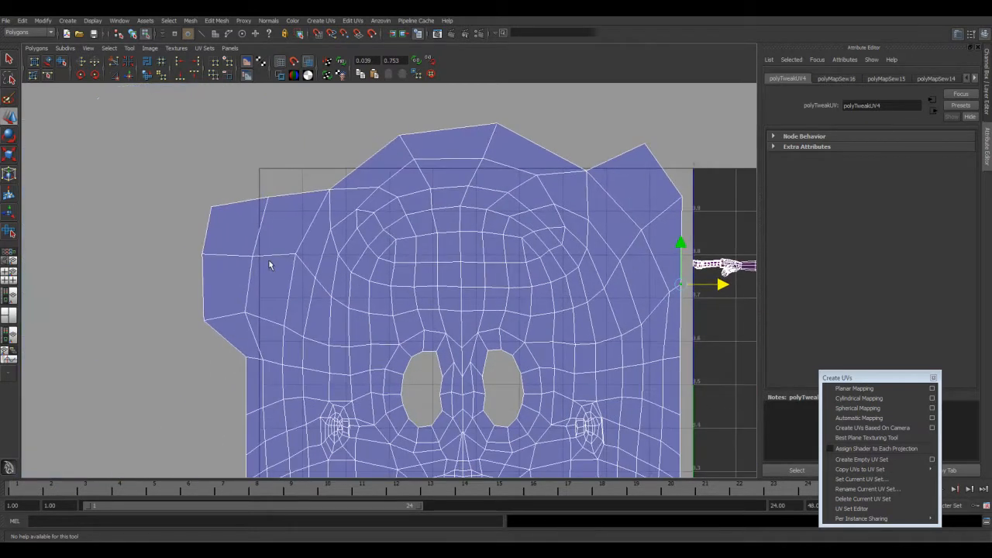
{"action": "left_click_drag", "start_coordinate": [181, 307], "coordinate": [217, 336]}
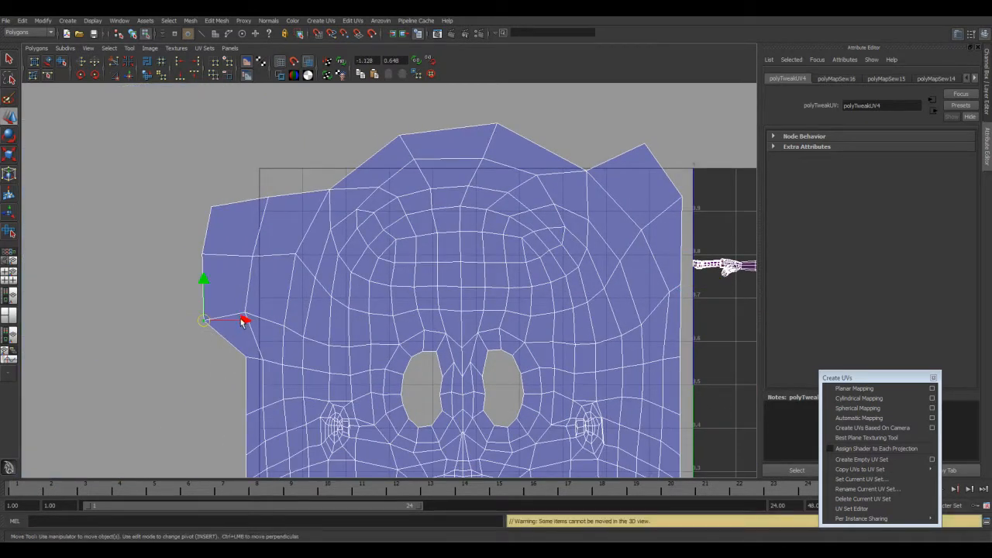
{"action": "left_click_drag", "start_coordinate": [157, 189], "coordinate": [256, 337]}
{"action": "left_click_drag", "start_coordinate": [163, 163], "coordinate": [274, 342]}
{"action": "left_click_drag", "start_coordinate": [277, 261], "coordinate": [297, 277]}
Align the lower two bulging UVs on the upper left border horizontally with the straight side edge.
{"action": "left_click_drag", "start_coordinate": [243, 337], "coordinate": [286, 324]}
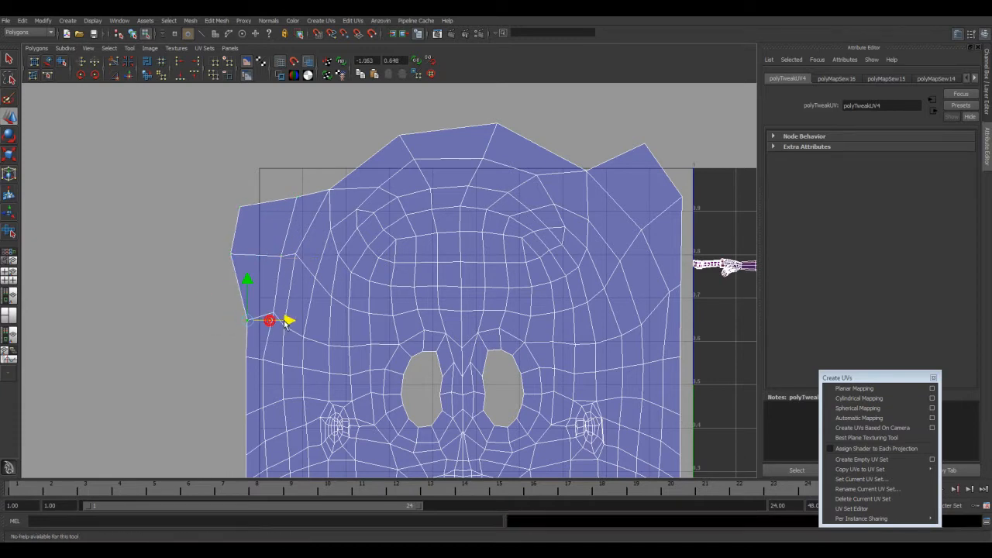
{"action": "left_click", "coordinate": [231, 257]}
{"action": "left_click_drag", "start_coordinate": [273, 257], "coordinate": [287, 256]}
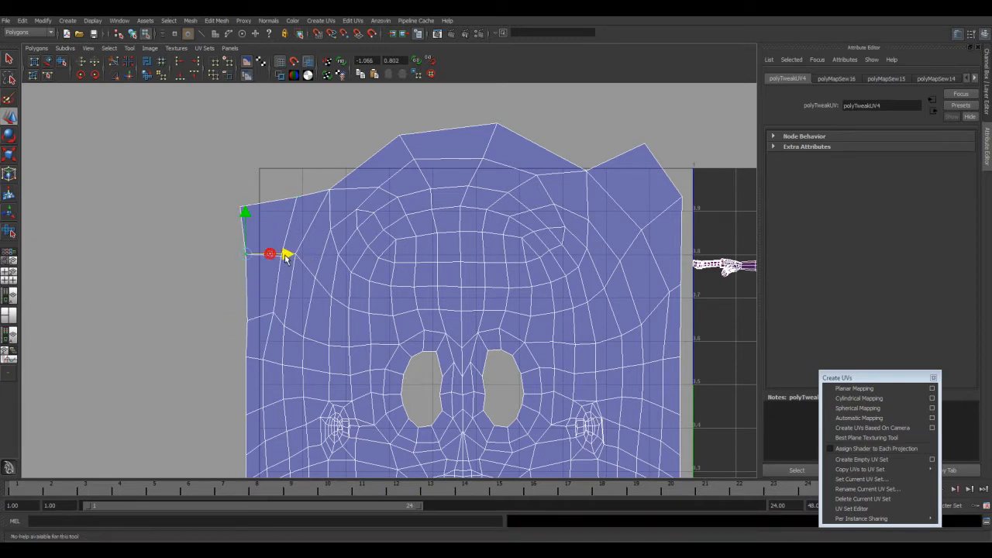
Move the upper corner UV of the head shell horizontally into line with the shell's left border.
{"action": "left_click_drag", "start_coordinate": [247, 223], "coordinate": [287, 216]}
{"action": "scroll", "coordinate": [266, 253], "scroll_direction": "down", "scroll_amount": 3}
{"action": "middle_click_drag", "start_coordinate": [531, 312], "coordinate": [433, 303], "text": "alt"}
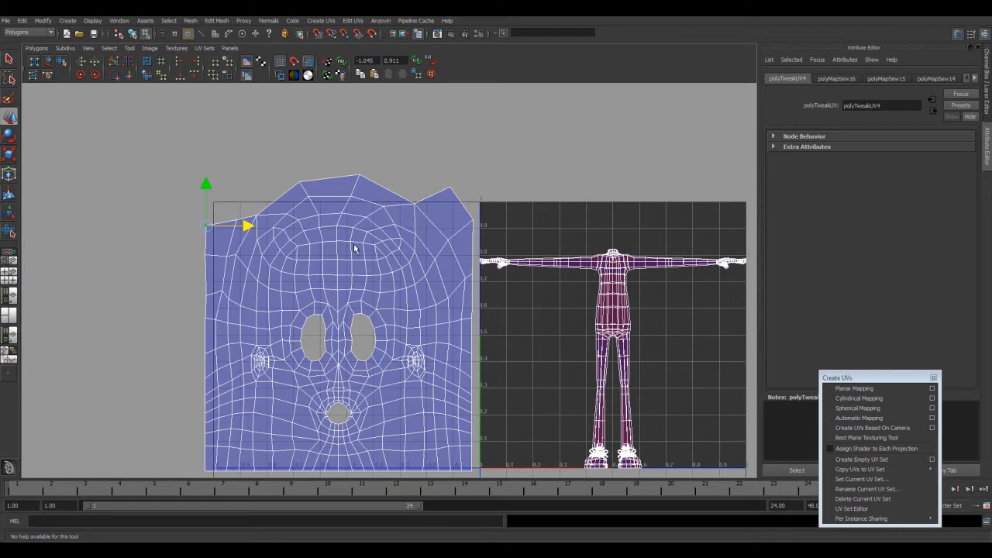
Select the scalp UVs at the top of the head shell and examine the checker pattern on the model's head.
{"action": "left_click_drag", "start_coordinate": [155, 87], "coordinate": [478, 298]}
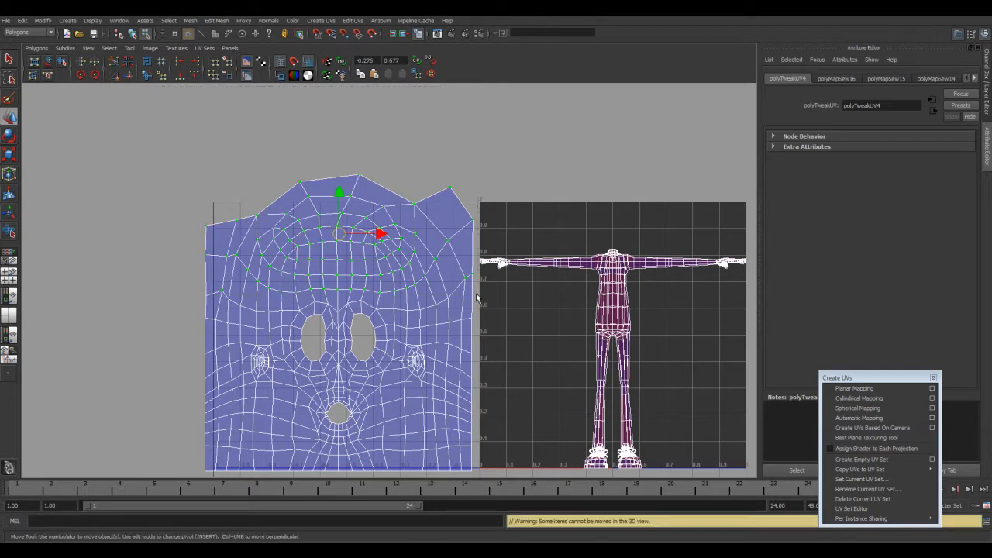
{"action": "mouse_move", "coordinate": [496, 345]}
{"action": "middle_mouse_down", "text": "alt"}
{"action": "mouse_move", "coordinate": [471, 284]}
{"action": "mouse_move", "coordinate": [480, 351]}
{"action": "middle_mouse_up", "text": "alt"}
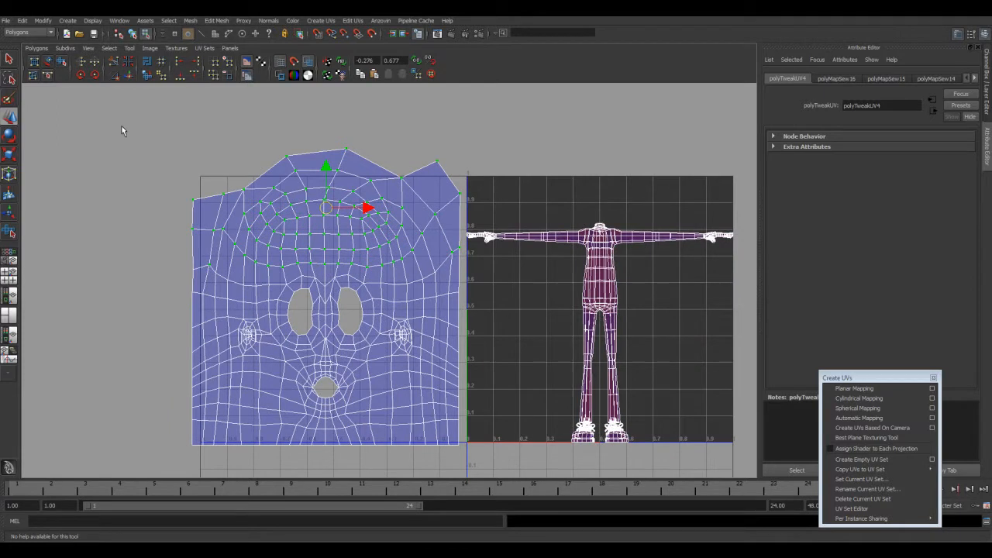
{"action": "middle_click_drag", "start_coordinate": [338, 298], "coordinate": [256, 248], "text": "alt"}
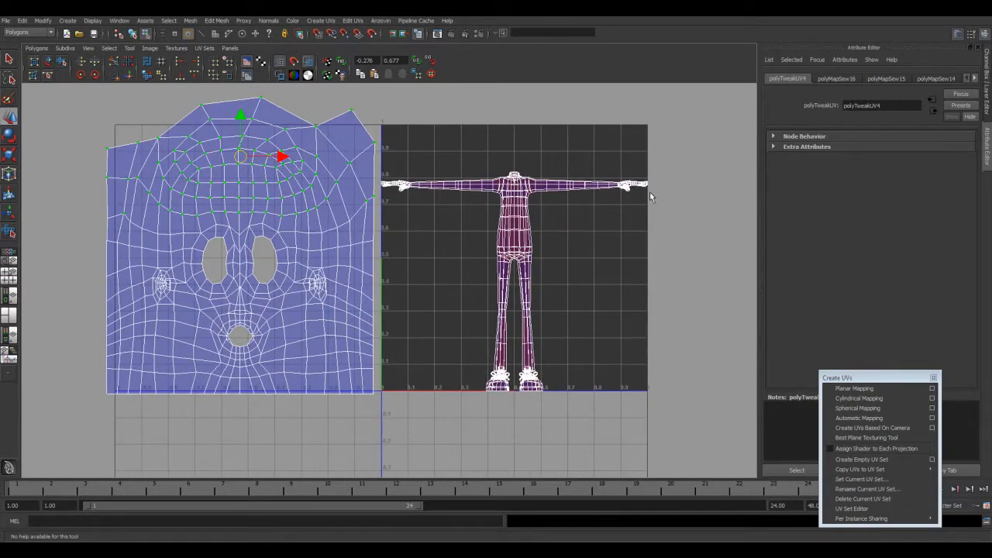
{"action": "key", "text": "space"}
{"action": "right_click_drag", "start_coordinate": [114, 318], "coordinate": [41, 333], "text": "alt"}
{"action": "middle_click_drag", "start_coordinate": [41, 333], "coordinate": [206, 331], "text": "alt"}
{"action": "right_click_drag", "start_coordinate": [206, 331], "coordinate": [364, 332], "text": "alt"}
{"action": "middle_click_drag", "start_coordinate": [365, 331], "coordinate": [142, 361], "text": "alt"}
{"action": "key", "text": "space"}
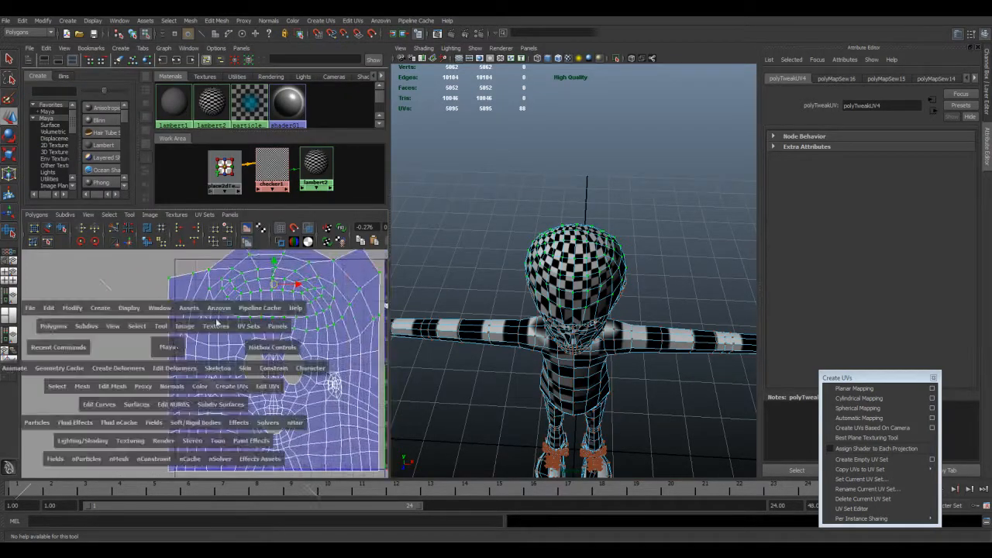
{"action": "middle_click_drag", "start_coordinate": [292, 294], "coordinate": [97, 389], "text": "alt"}
{"action": "left_click_drag", "start_coordinate": [96, 140], "coordinate": [450, 316]}
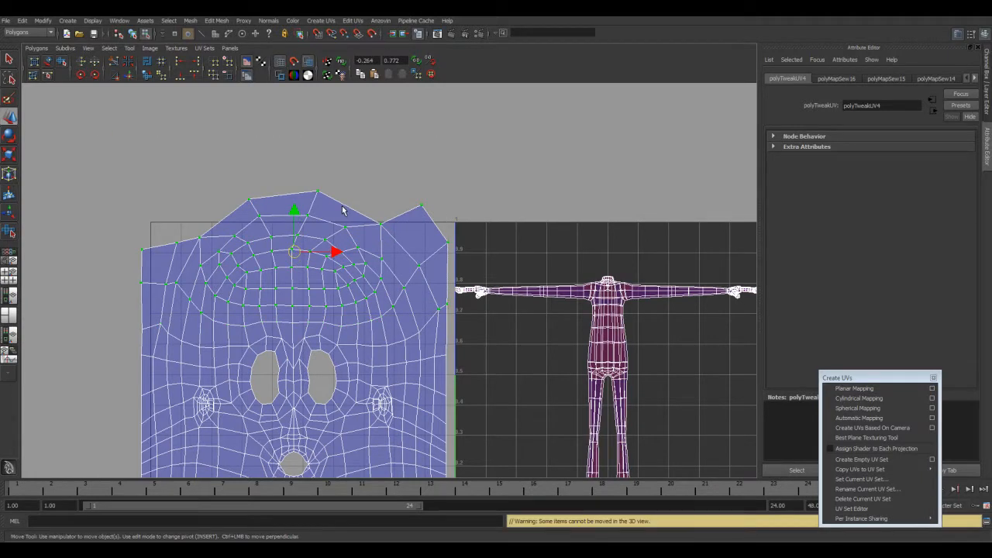
Select the entire head UV shell and scale it down in height.
{"action": "right_click_drag", "start_coordinate": [143, 160], "coordinate": [151, 186], "text": "alt"}
{"action": "left_click_drag", "start_coordinate": [411, 462], "coordinate": [433, 505]}
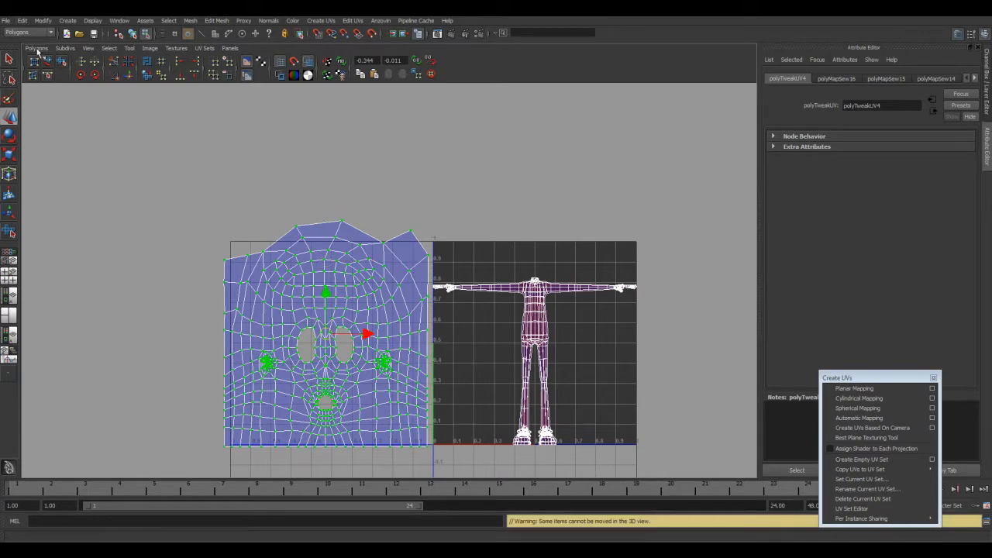
{"action": "left_click", "coordinate": [10, 155]}
{"action": "mouse_move", "coordinate": [327, 335]}
{"action": "left_mouse_down"}
{"action": "mouse_move", "coordinate": [332, 351]}
{"action": "mouse_move", "coordinate": [364, 353]}
{"action": "mouse_move", "coordinate": [338, 354]}
{"action": "mouse_move", "coordinate": [387, 343]}
{"action": "mouse_move", "coordinate": [333, 341]}
{"action": "left_mouse_up"}
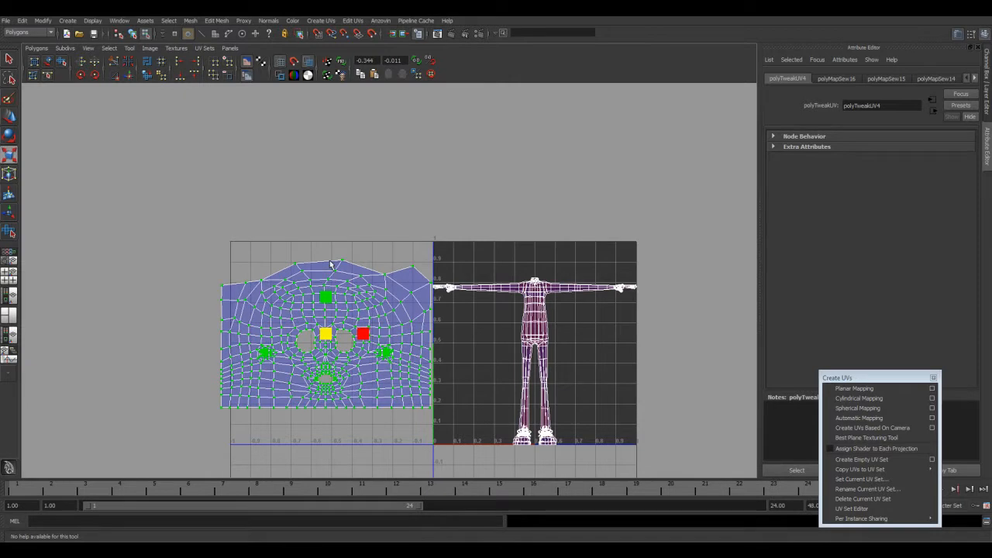
{"action": "left_click_drag", "start_coordinate": [326, 301], "coordinate": [330, 285]}
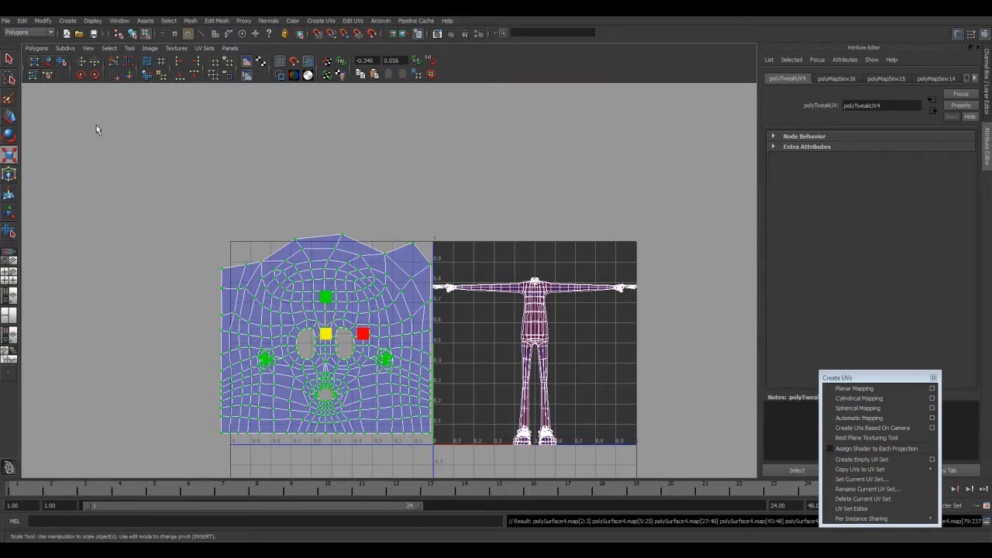
Reduce the head shell's width and position it inside the grid square beside the 0-to-1 tile that holds the body UVs.
{"action": "key", "text": "w"}
{"action": "left_click_drag", "start_coordinate": [324, 335], "coordinate": [361, 335]}
{"action": "key", "text": "r"}
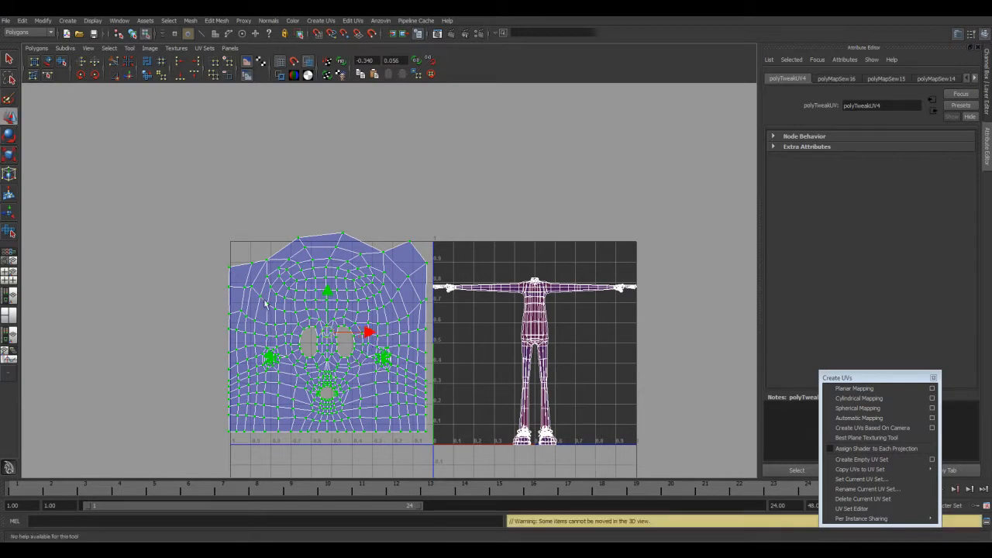
{"action": "key", "text": "w"}
{"action": "left_click_drag", "start_coordinate": [331, 333], "coordinate": [333, 340]}
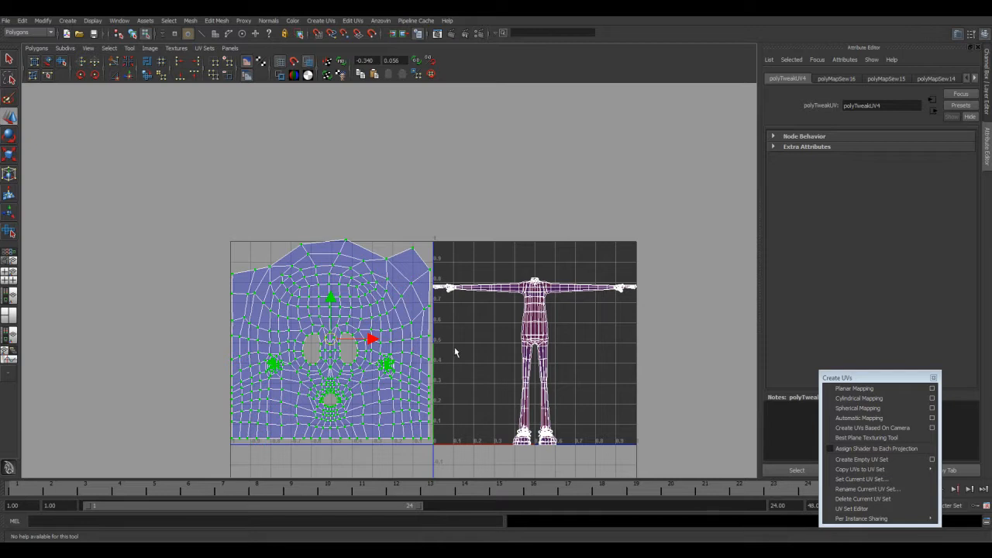
Review the UV Snapshot options with JPEG as the image format and close them without exporting.
{"action": "middle_click_drag", "start_coordinate": [518, 279], "coordinate": [443, 181], "text": "alt"}
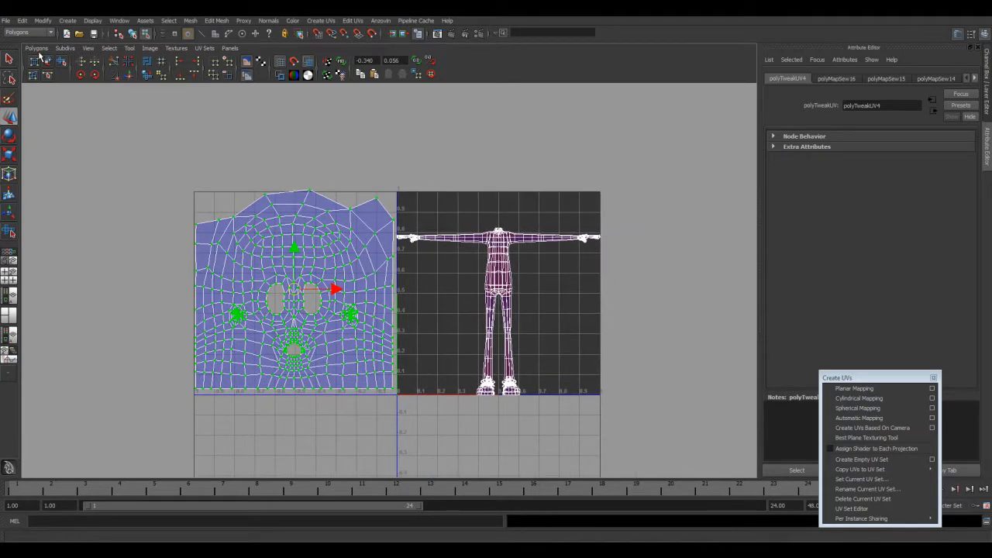
{"action": "left_click", "coordinate": [38, 49]}
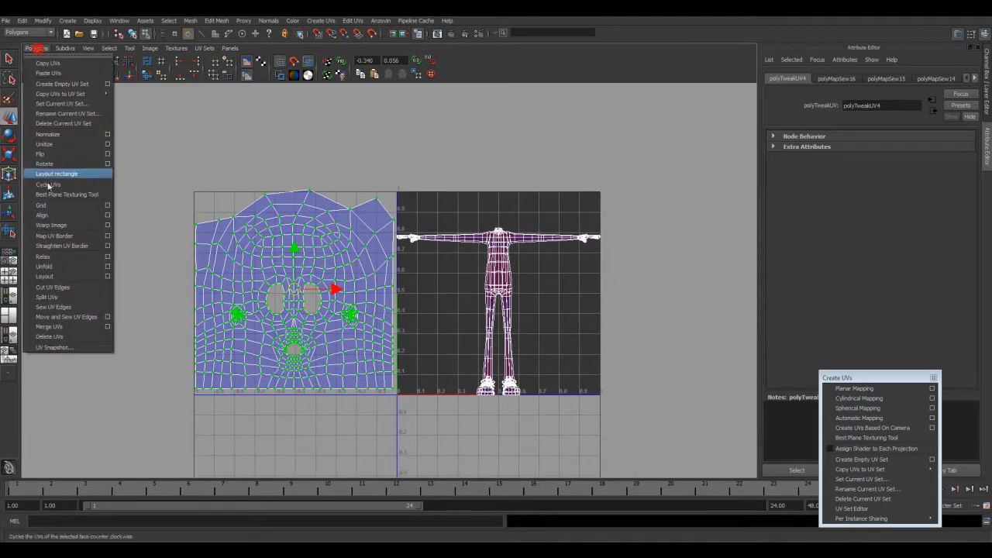
{"action": "left_click", "coordinate": [54, 347]}
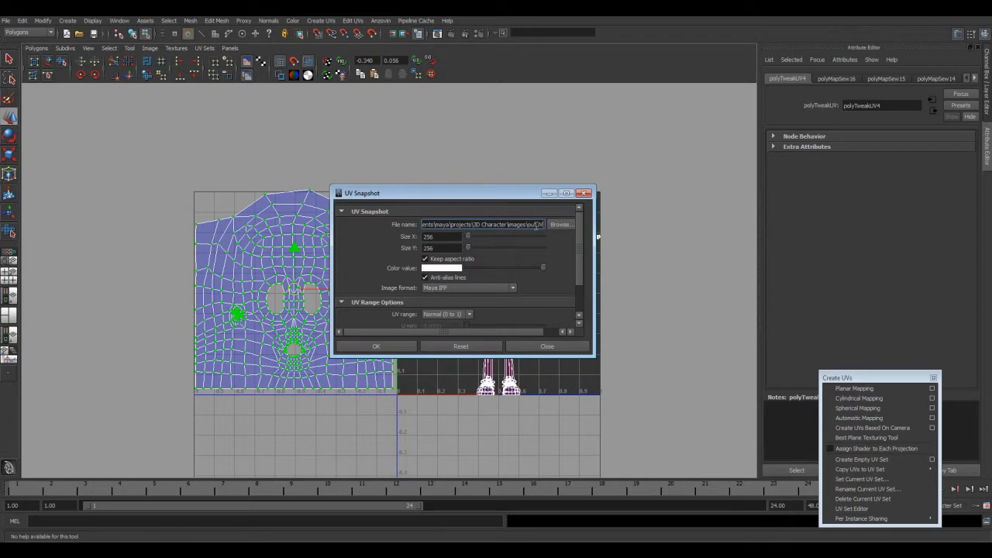
{"action": "left_click", "coordinate": [438, 238]}
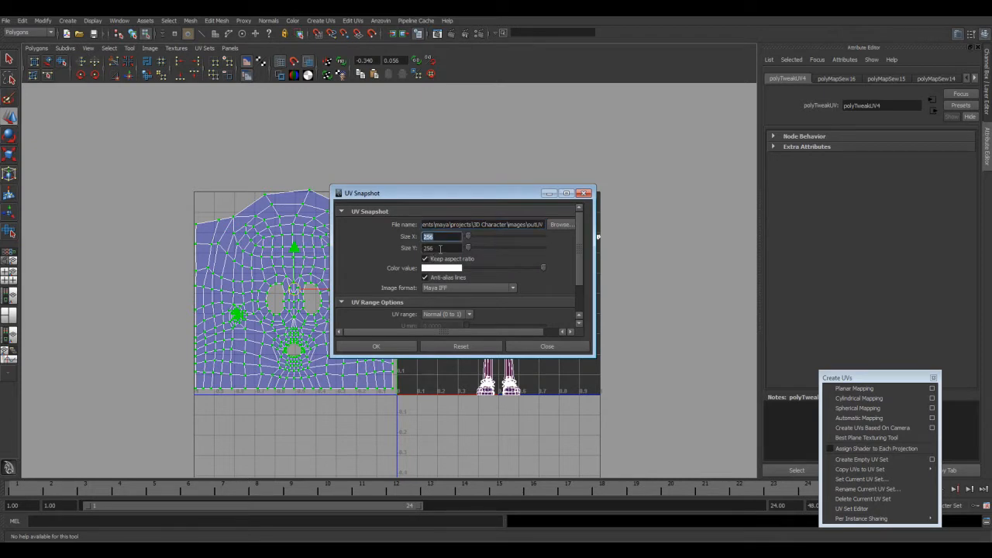
{"action": "left_click", "coordinate": [444, 287]}
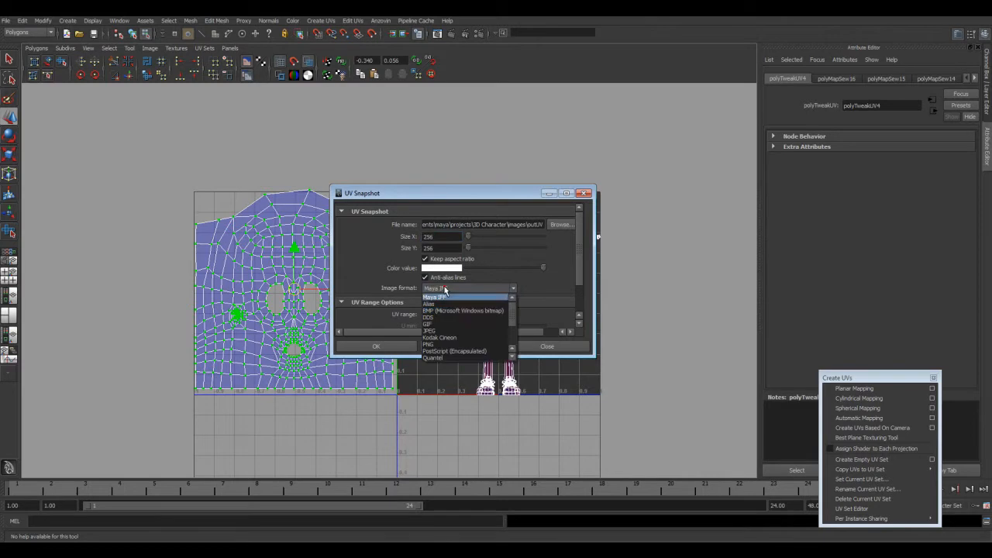
{"action": "left_click", "coordinate": [439, 332]}
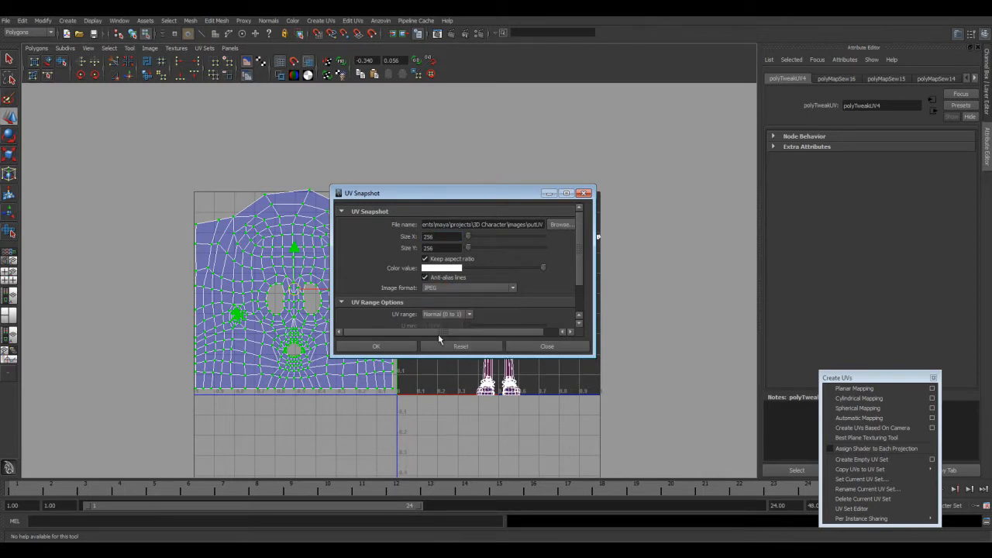
{"action": "left_click_drag", "start_coordinate": [501, 224], "coordinate": [583, 281]}
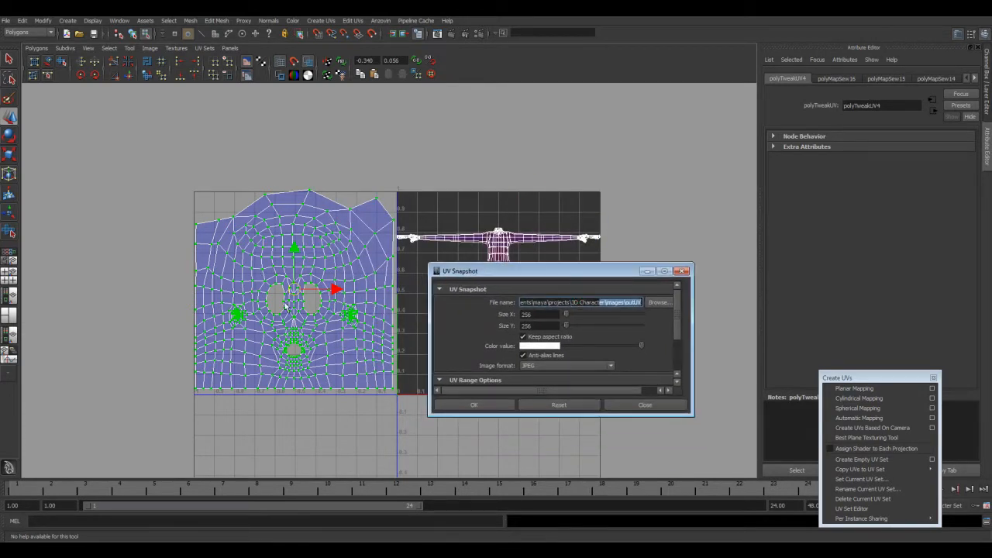
{"action": "left_click", "coordinate": [651, 406]}
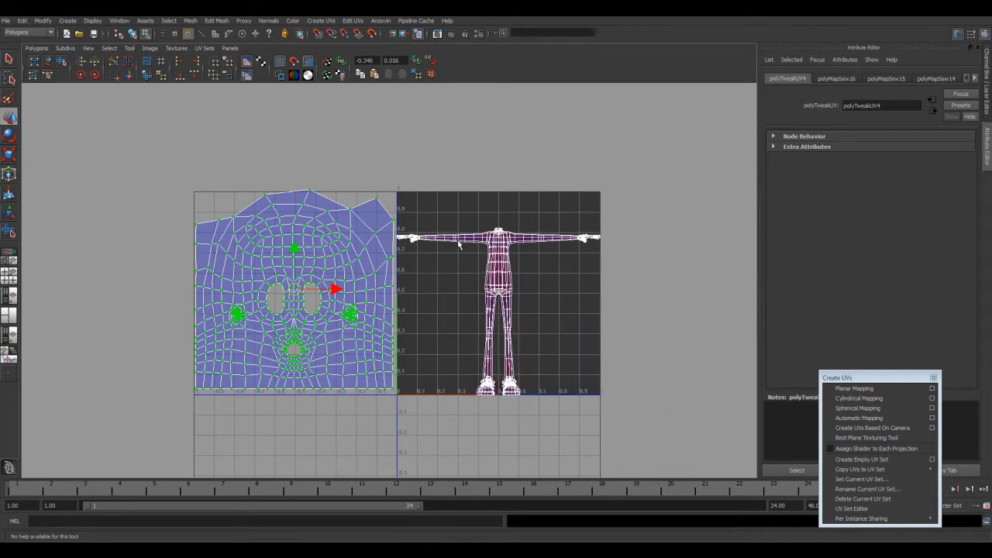
Return to object mode, deselect the character, and examine the checker pattern on its head and torso.
{"action": "key", "text": "space"}
{"action": "left_click_drag", "start_coordinate": [521, 310], "coordinate": [488, 257], "text": "alt"}
{"action": "left_click", "coordinate": [644, 262]}
{"action": "right_click_drag", "start_coordinate": [556, 252], "coordinate": [606, 240]}
{"action": "left_click_drag", "start_coordinate": [593, 275], "coordinate": [564, 246], "text": "alt"}
{"action": "scroll", "coordinate": [617, 294], "scroll_direction": "up", "scroll_amount": 6}
{"action": "left_click_drag", "start_coordinate": [505, 296], "coordinate": [547, 304], "text": "alt"}
{"action": "scroll", "coordinate": [547, 334], "scroll_direction": "down", "scroll_amount": 7}
{"action": "middle_click_drag", "start_coordinate": [547, 362], "coordinate": [539, 312], "text": "alt"}
{"action": "left_click_drag", "start_coordinate": [539, 312], "coordinate": [561, 331], "text": "alt"}
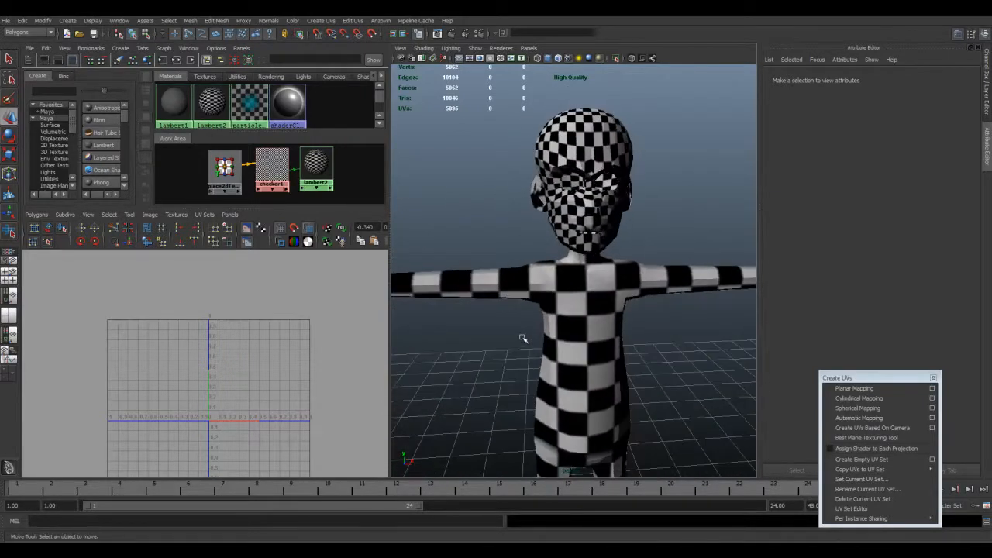
Select the character mesh and display its UV layout in the enlarged UV editor.
{"action": "key", "text": "space"}
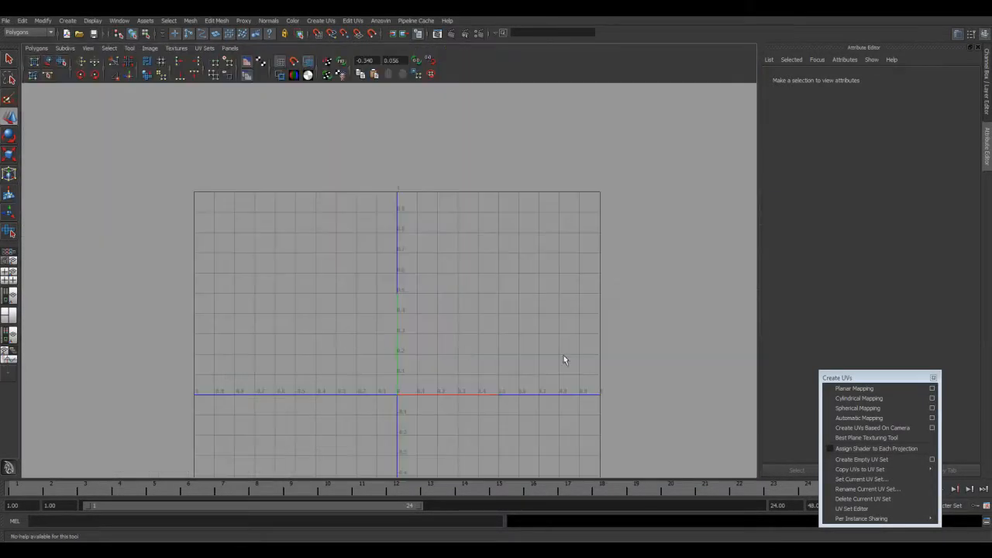
{"action": "key", "text": "space"}
{"action": "left_click", "coordinate": [611, 336]}
{"action": "key", "text": "space"}
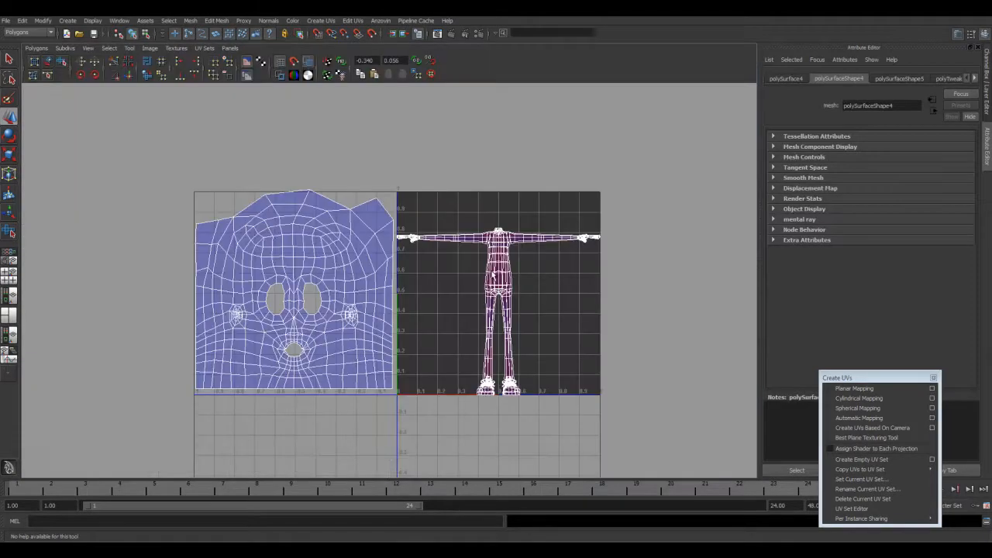
Switch the mesh to edge selection and select the first edges around the wrist where the arm meets the hand.
{"action": "key", "text": "space"}
{"action": "middle_click_drag", "start_coordinate": [543, 295], "coordinate": [404, 286], "text": "alt"}
{"action": "left_click_drag", "start_coordinate": [404, 287], "coordinate": [578, 295], "text": "alt"}
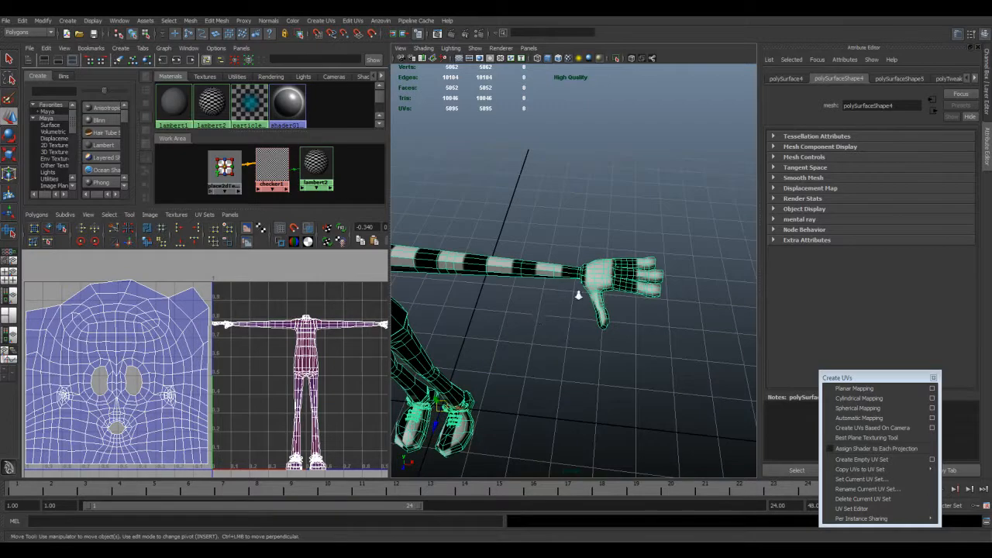
{"action": "scroll", "coordinate": [579, 295], "scroll_direction": "up", "scroll_amount": 6}
{"action": "right_click_drag", "start_coordinate": [674, 295], "coordinate": [666, 282]}
{"action": "left_click", "coordinate": [666, 287]}
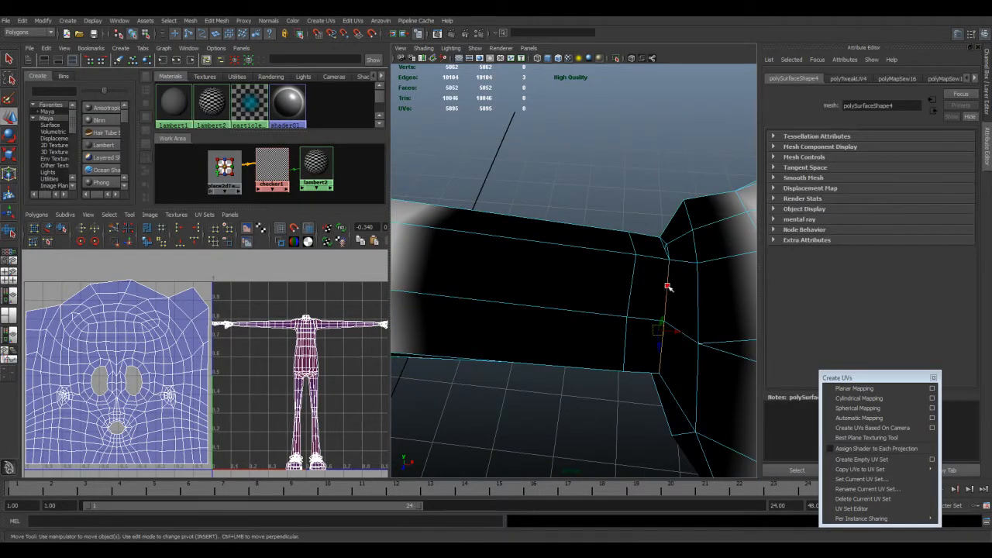
{"action": "left_click_drag", "start_coordinate": [644, 376], "coordinate": [578, 289], "text": "alt"}
{"action": "scroll", "coordinate": [638, 355], "scroll_direction": "down", "scroll_amount": 2}
{"action": "key", "text": "f"}
{"action": "scroll", "coordinate": [643, 275], "scroll_direction": "down", "scroll_amount": 5}
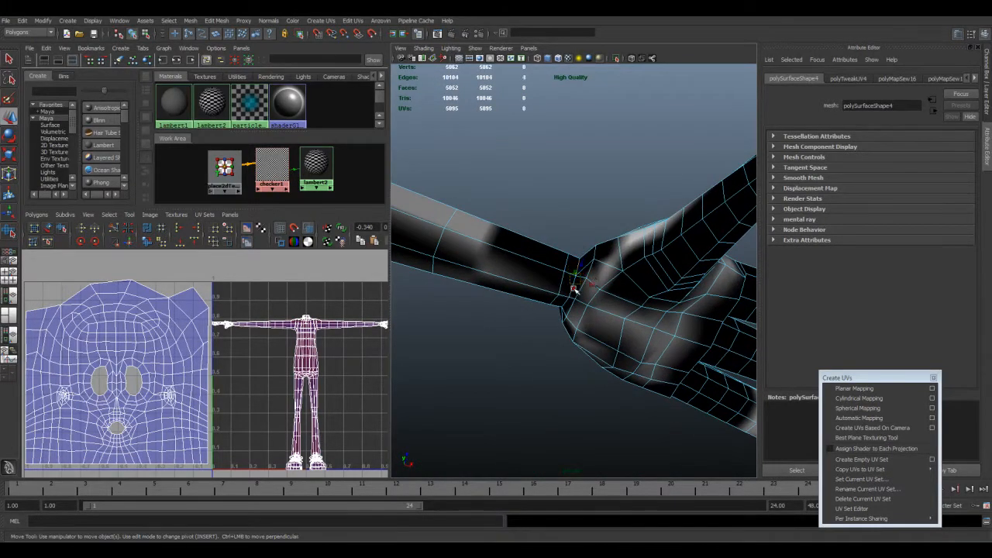
Undo the mistaken edge picks and extend the edge selection around the wrist.
{"action": "key", "text": "ctrl+z"}
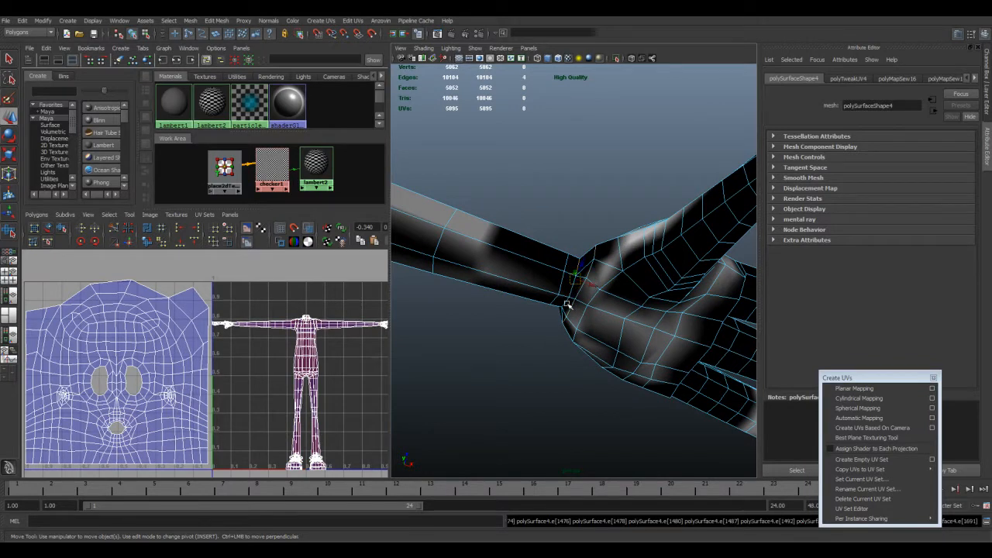
{"action": "left_click", "coordinate": [572, 292], "text": "shift"}
{"action": "key", "text": "ctrl+z"}
{"action": "key", "text": "f"}
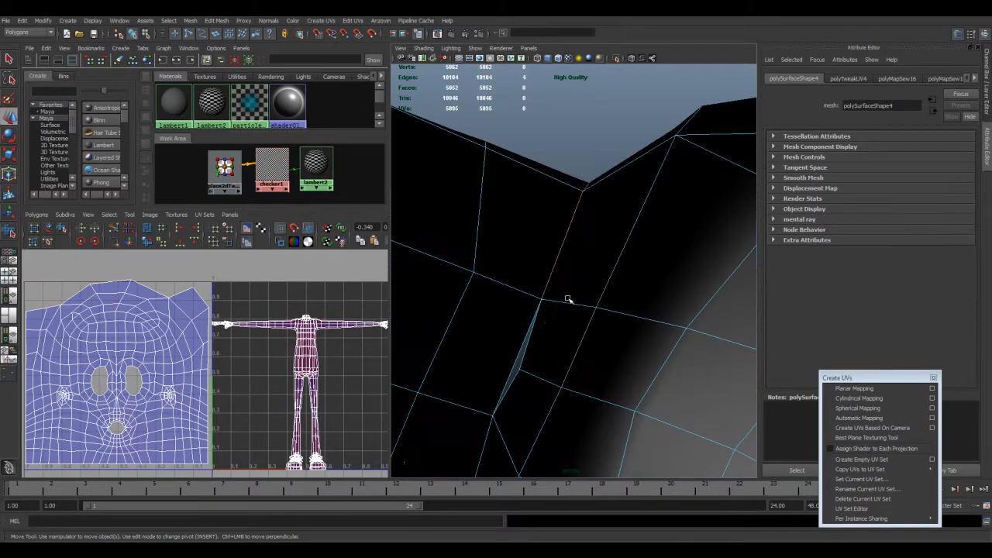
{"action": "left_click", "coordinate": [506, 377], "text": "shift"}
{"action": "scroll", "coordinate": [491, 427], "scroll_direction": "down", "scroll_amount": 10}
{"action": "left_click_drag", "start_coordinate": [521, 361], "coordinate": [649, 414], "text": "alt"}
{"action": "scroll", "coordinate": [649, 414], "scroll_direction": "up", "scroll_amount": 4}
{"action": "key", "text": "f"}
{"action": "scroll", "coordinate": [577, 316], "scroll_direction": "down", "scroll_amount": 8}
{"action": "left_click_drag", "start_coordinate": [579, 321], "coordinate": [407, 272], "text": "alt"}
{"action": "scroll", "coordinate": [602, 281], "scroll_direction": "up", "scroll_amount": 4}
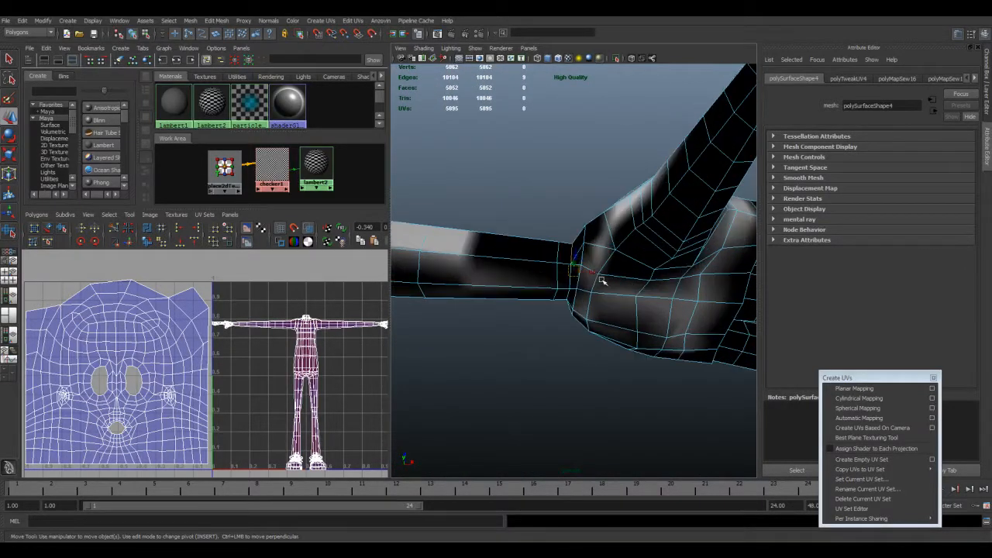
Complete the wrist edge loop by adding the missing edge and dropping the stray one.
{"action": "key", "text": "f"}
{"action": "scroll", "coordinate": [599, 297], "scroll_direction": "down", "scroll_amount": 8}
{"action": "mouse_move", "coordinate": [589, 309]}
{"action": "left_mouse_down", "text": "alt"}
{"action": "mouse_move", "coordinate": [586, 275]}
{"action": "mouse_move", "coordinate": [569, 288]}
{"action": "mouse_move", "coordinate": [616, 336]}
{"action": "mouse_move", "coordinate": [576, 298]}
{"action": "left_mouse_up", "text": "alt"}
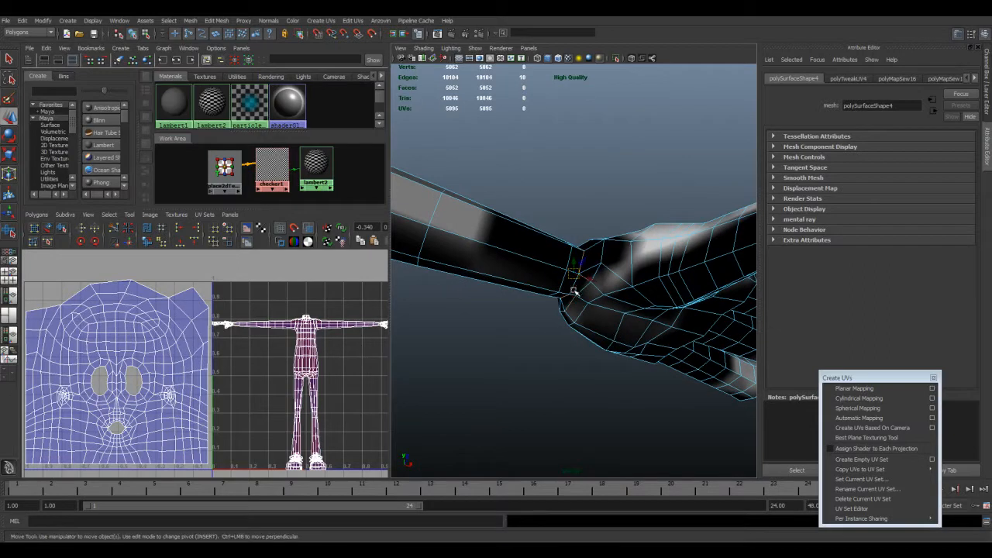
{"action": "left_click_drag", "start_coordinate": [578, 338], "coordinate": [577, 266], "text": "alt"}
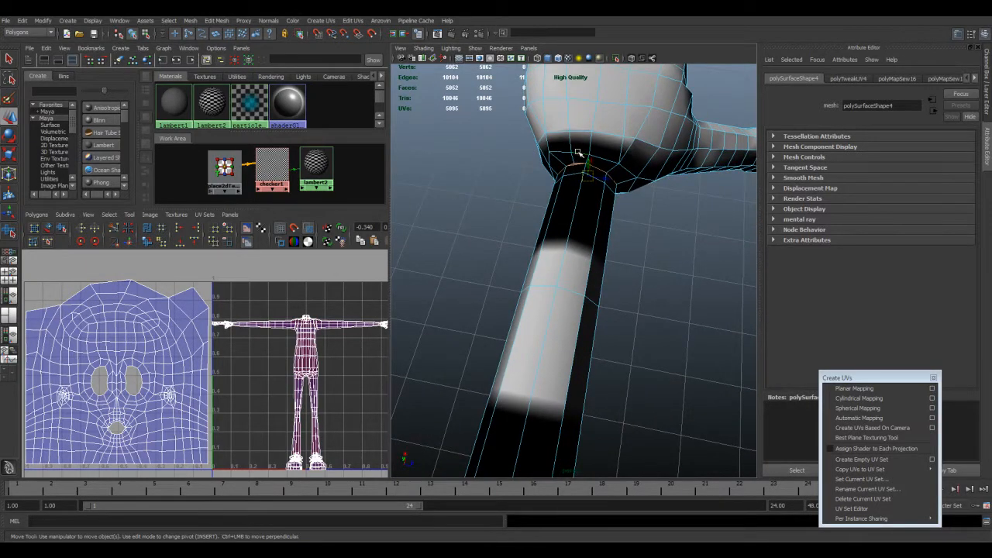
{"action": "left_click_drag", "start_coordinate": [600, 209], "coordinate": [590, 201], "text": "alt"}
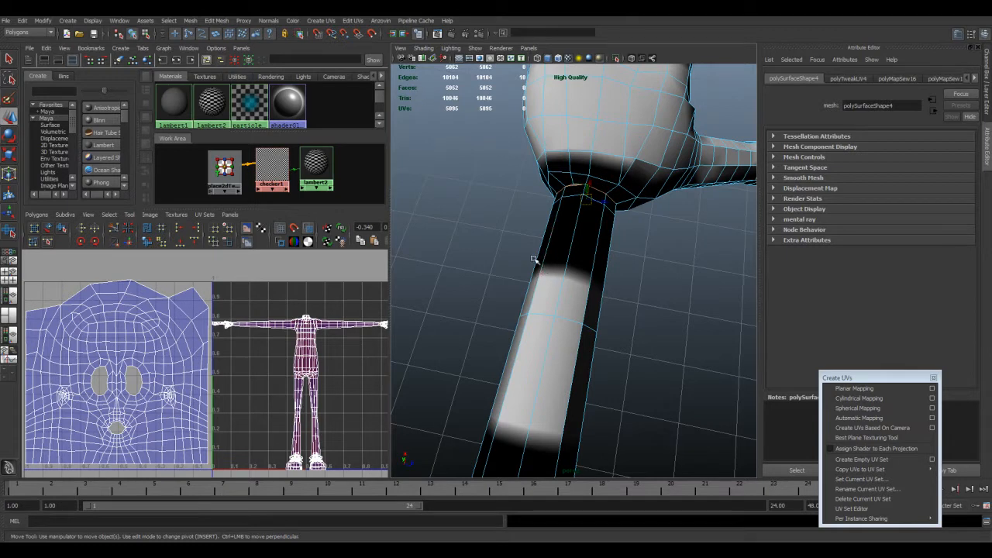
{"action": "left_click_drag", "start_coordinate": [611, 247], "coordinate": [545, 232], "text": "alt"}
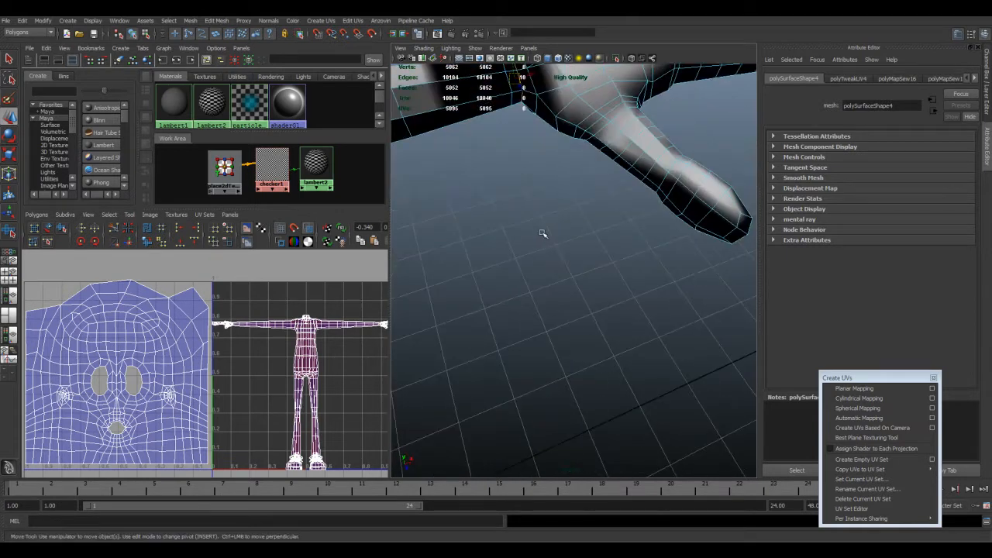
{"action": "key", "text": "f"}
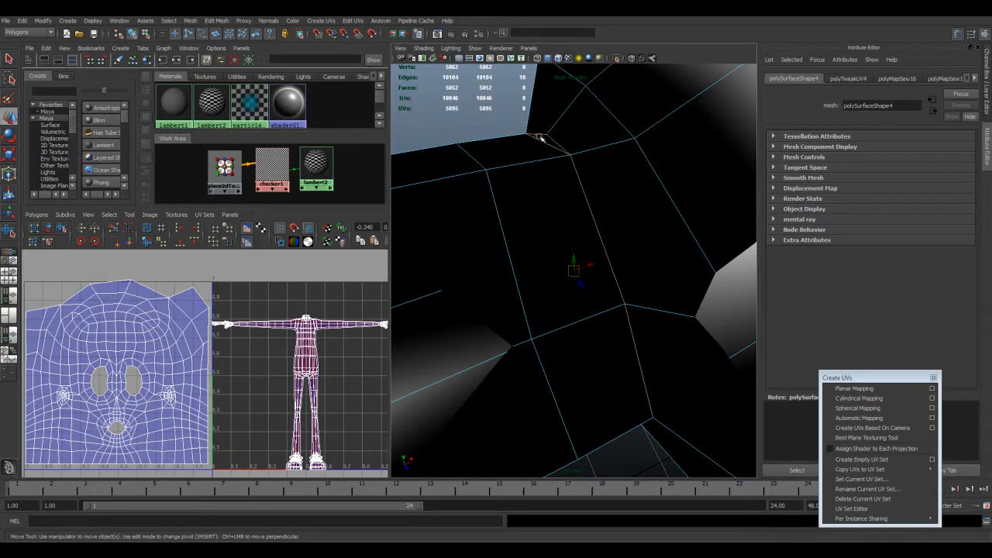
{"action": "left_click_drag", "start_coordinate": [594, 303], "coordinate": [582, 380], "text": "alt"}
{"action": "scroll", "coordinate": [563, 321], "scroll_direction": "down", "scroll_amount": 10}
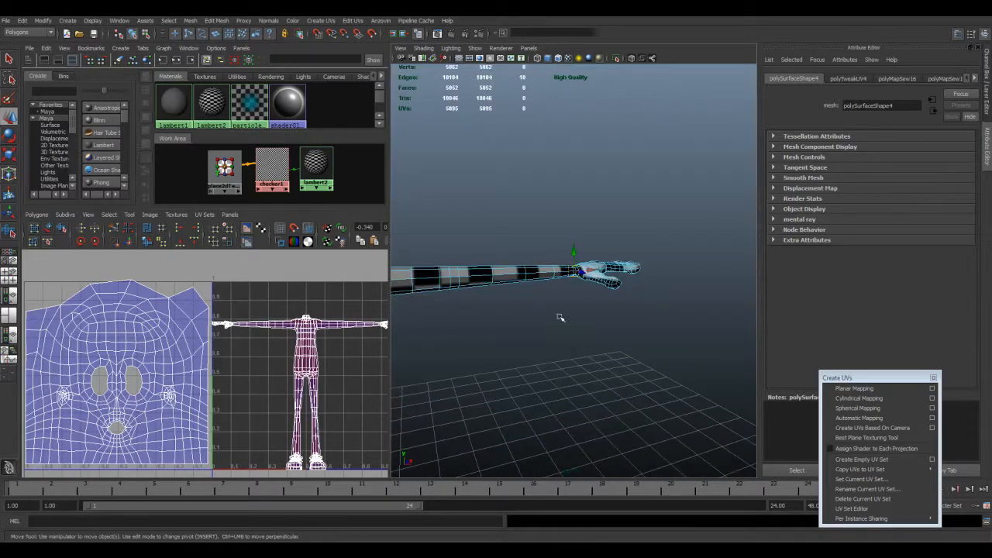
{"action": "scroll", "coordinate": [557, 275], "scroll_direction": "up", "scroll_amount": 10}
{"action": "scroll", "coordinate": [563, 282], "scroll_direction": "down", "scroll_amount": 8}
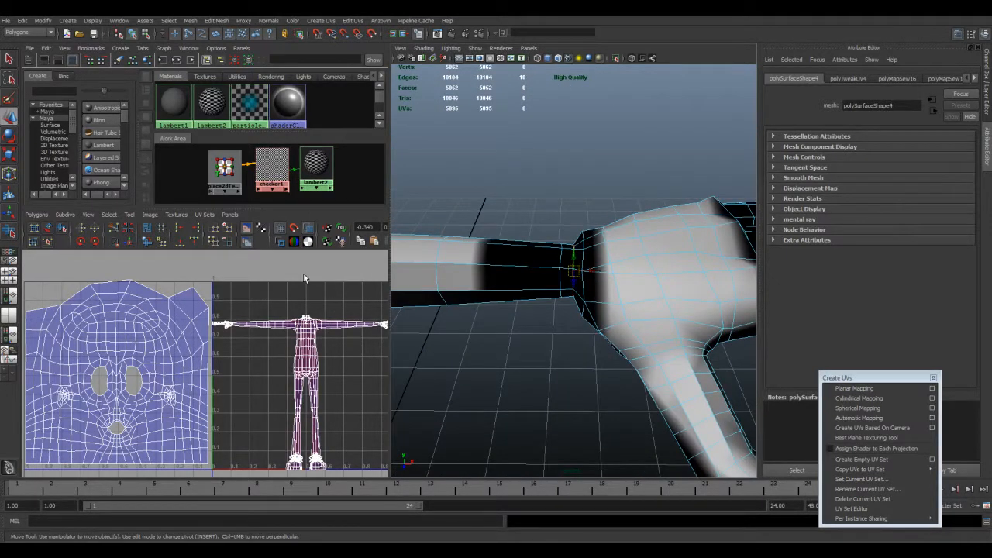
Cut the UVs along the selected wrist edges and move the detached hand shell below the end of the arm.
{"action": "left_click", "coordinate": [114, 230]}
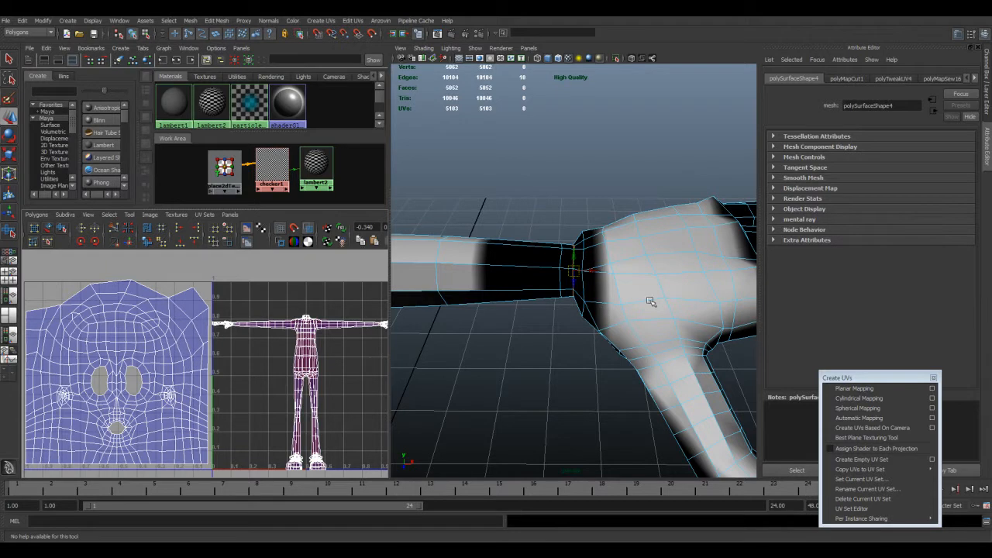
{"action": "left_click", "coordinate": [49, 229]}
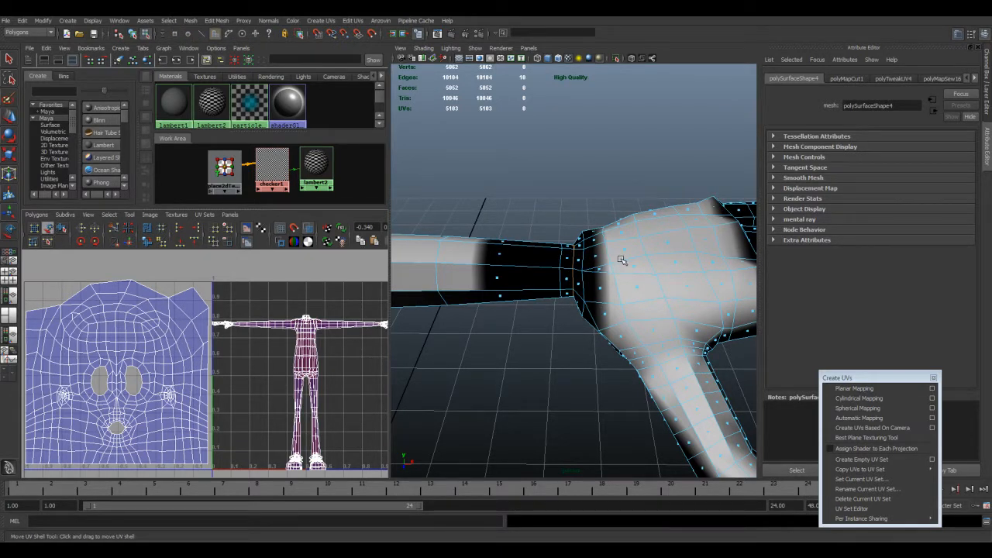
{"action": "middle_click_drag", "start_coordinate": [324, 339], "coordinate": [265, 351], "text": "alt"}
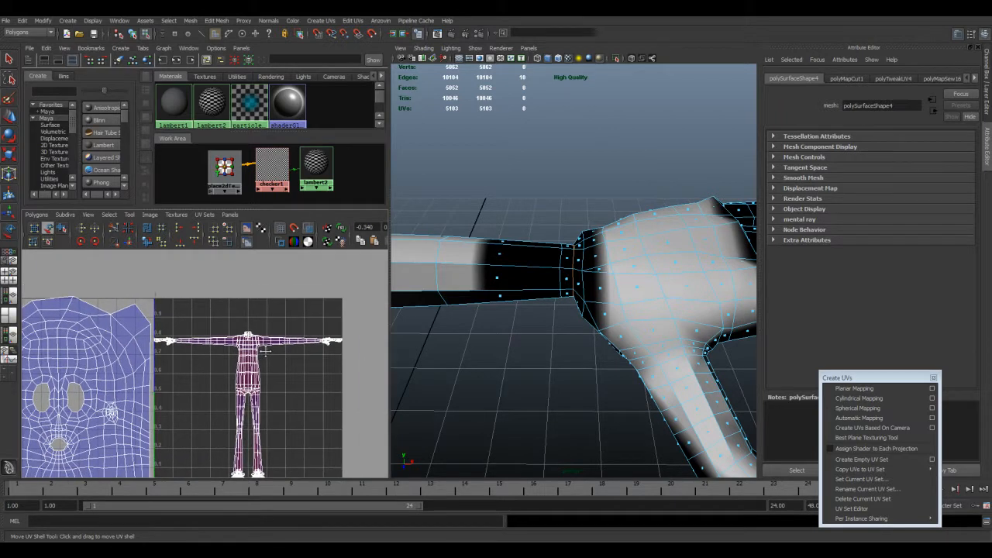
{"action": "scroll", "coordinate": [304, 347], "scroll_direction": "up", "scroll_amount": 5}
{"action": "middle_click_drag", "start_coordinate": [356, 388], "coordinate": [124, 388], "text": "alt"}
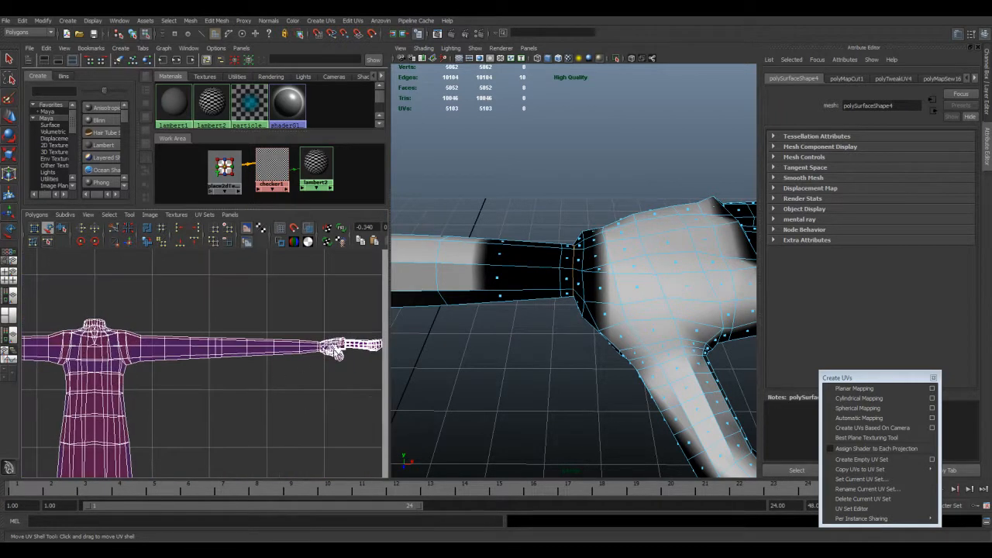
{"action": "scroll", "coordinate": [335, 351], "scroll_direction": "up", "scroll_amount": 3}
{"action": "middle_click_drag", "start_coordinate": [336, 359], "coordinate": [38, 405], "text": "alt"}
{"action": "scroll", "coordinate": [266, 357], "scroll_direction": "up", "scroll_amount": 1}
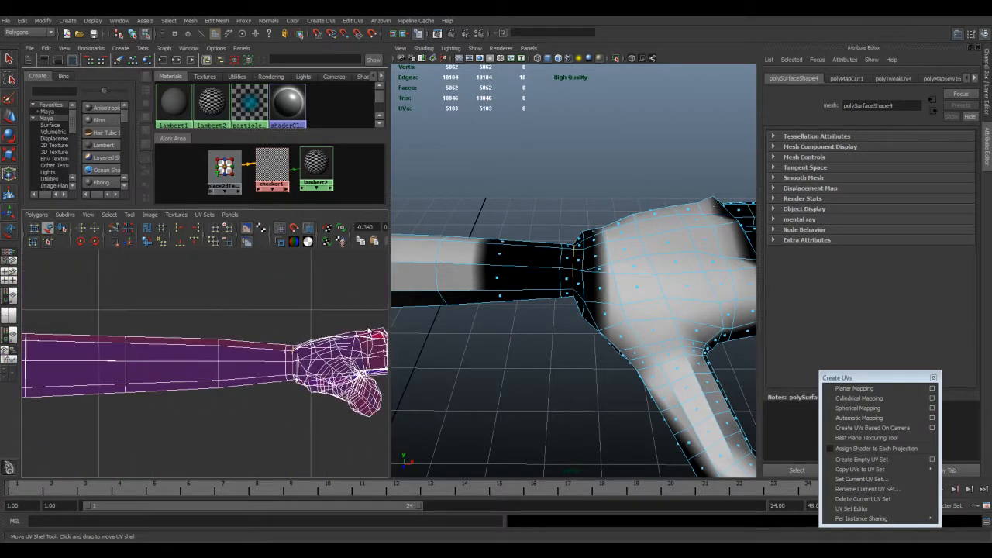
{"action": "left_click", "coordinate": [360, 376]}
{"action": "scroll", "coordinate": [310, 410], "scroll_direction": "down", "scroll_amount": 3}
{"action": "left_click_drag", "start_coordinate": [293, 354], "coordinate": [234, 452]}
{"action": "scroll", "coordinate": [234, 452], "scroll_direction": "down", "scroll_amount": 2}
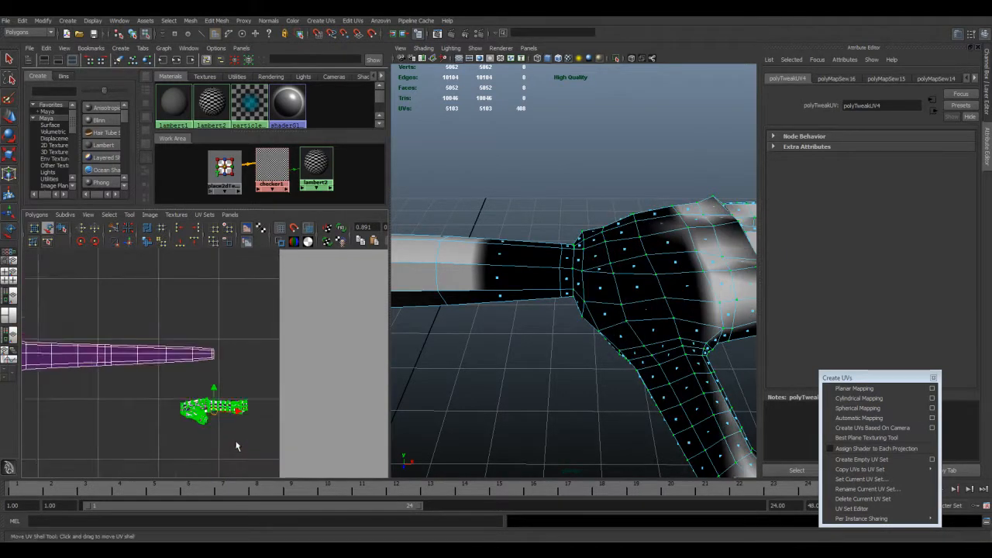
{"action": "scroll", "coordinate": [234, 445], "scroll_direction": "down", "scroll_amount": 2}
{"action": "middle_click_drag", "start_coordinate": [232, 428], "coordinate": [263, 361], "text": "alt"}
{"action": "middle_click_drag", "start_coordinate": [285, 380], "coordinate": [293, 382], "text": "alt"}
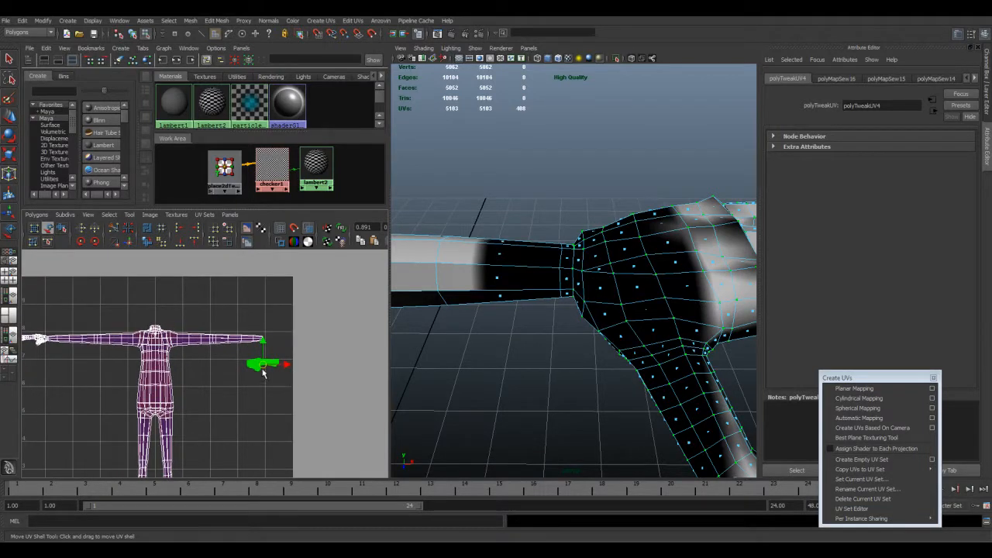
{"action": "mouse_move", "coordinate": [651, 293]}
{"action": "middle_mouse_down", "text": "alt"}
{"action": "mouse_move", "coordinate": [602, 315]}
{"action": "mouse_move", "coordinate": [639, 292]}
{"action": "middle_mouse_up", "text": "alt"}
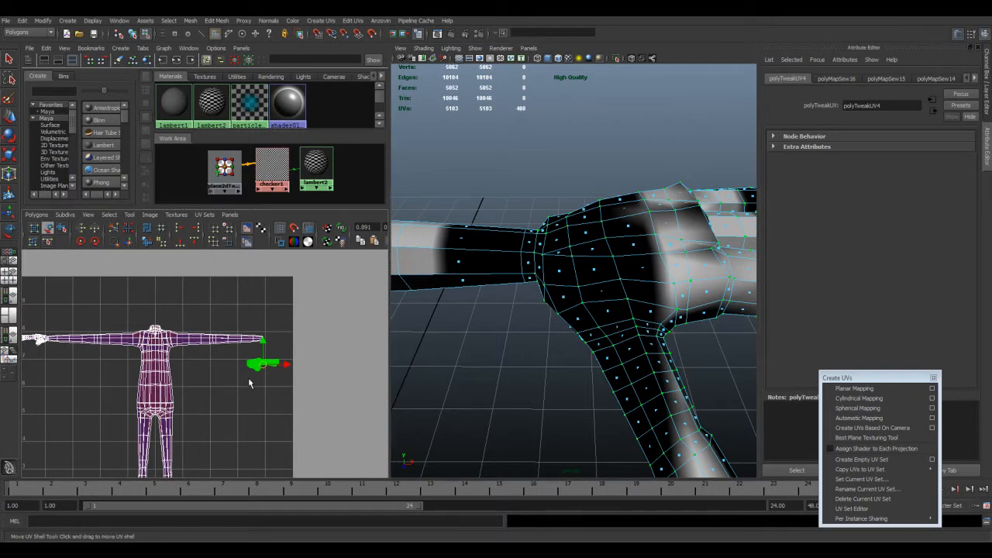
Undo the hand shell move, the wrist UV cut and the wrist edge selections.
{"action": "key", "text": "ctrl+z"}
{"action": "key", "text": "ctrl+z"}
{"action": "key", "text": "ctrl+z"}
{"action": "key", "text": "ctrl+z"}
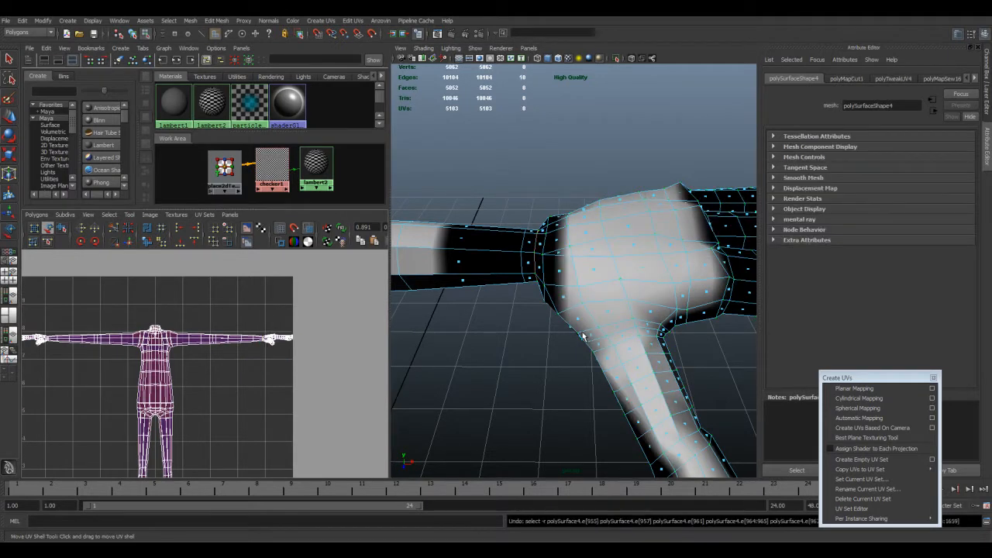
{"action": "key", "text": "ctrl+z"}
{"action": "key", "text": "ctrl+z"}
{"action": "key", "text": "ctrl+z"}
{"action": "key", "text": "ctrl+z"}
{"action": "key", "text": "ctrl+z"}
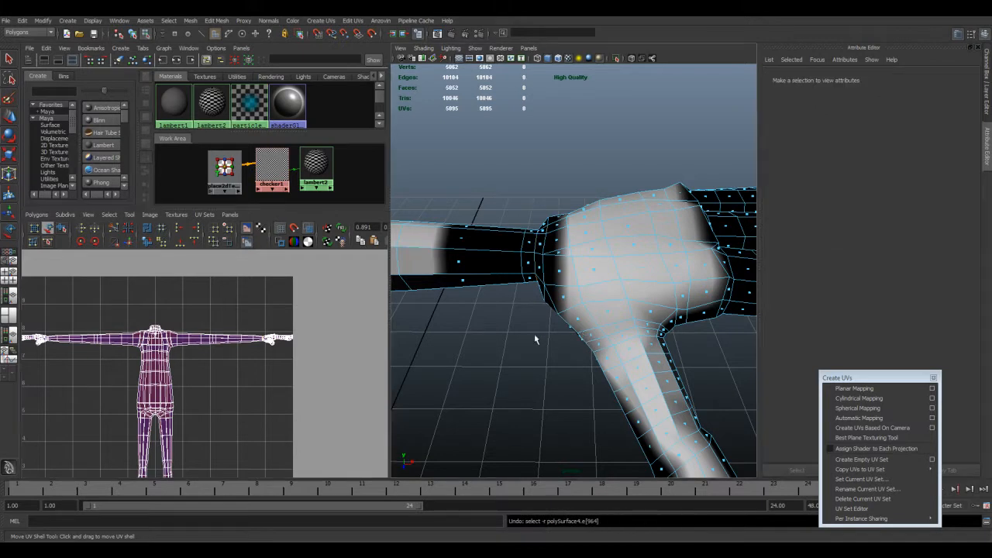
Switch the mesh to face selection and select all faces of the character's hand up to the wrist.
{"action": "right_click_drag", "start_coordinate": [630, 255], "coordinate": [638, 276]}
{"action": "scroll", "coordinate": [627, 281], "scroll_direction": "down", "scroll_amount": 10}
{"action": "middle_click_drag", "start_coordinate": [627, 281], "coordinate": [605, 271], "text": "alt"}
{"action": "key", "text": "super"}
{"action": "left_click", "coordinate": [599, 275]}
{"action": "scroll", "coordinate": [593, 277], "scroll_direction": "up", "scroll_amount": 9}
{"action": "left_click_drag", "start_coordinate": [669, 155], "coordinate": [536, 333]}
Apply a planar mapping to the selected hand faces, projected along the Y axis.
{"action": "key", "text": "space"}
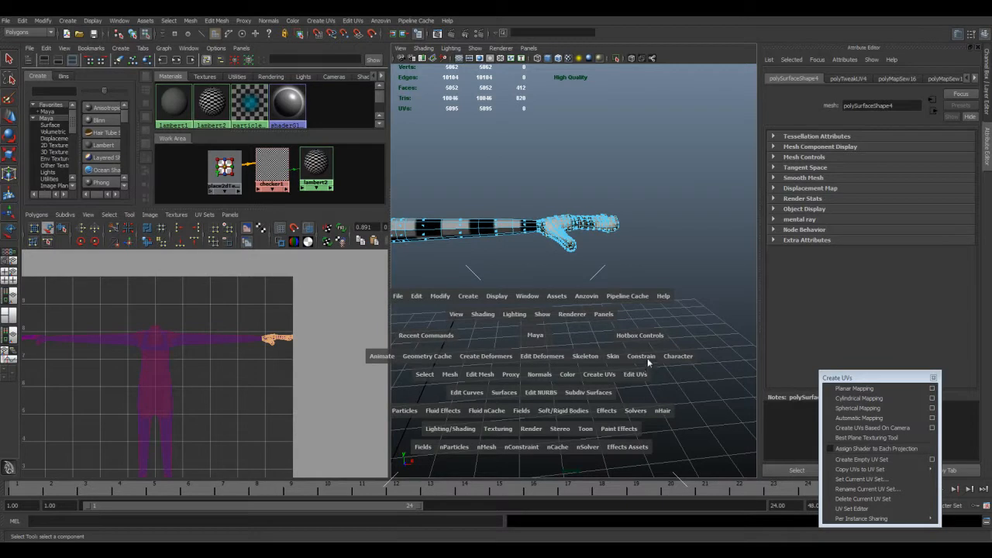
{"action": "left_click_drag", "start_coordinate": [845, 377], "coordinate": [639, 313]}
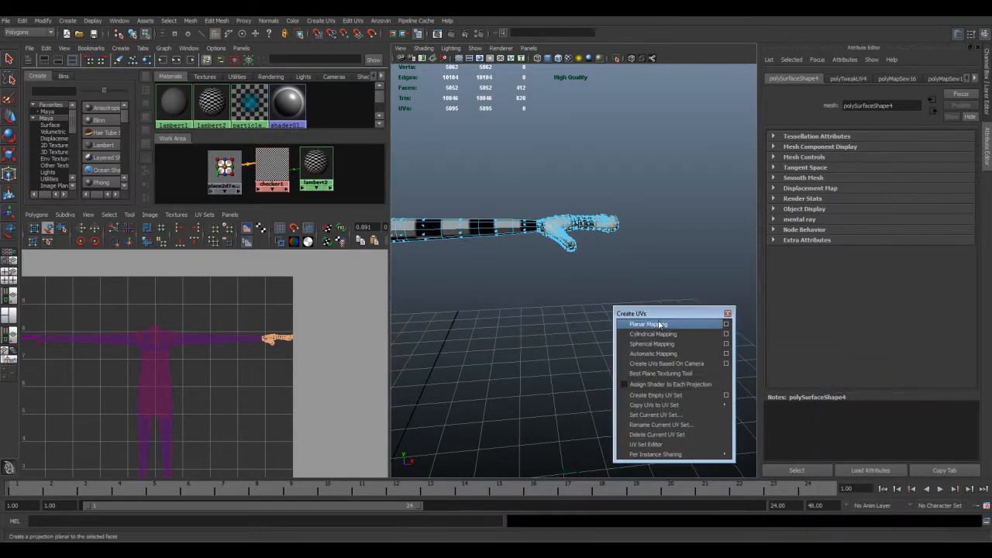
{"action": "left_click", "coordinate": [726, 324]}
{"action": "left_click", "coordinate": [359, 259]}
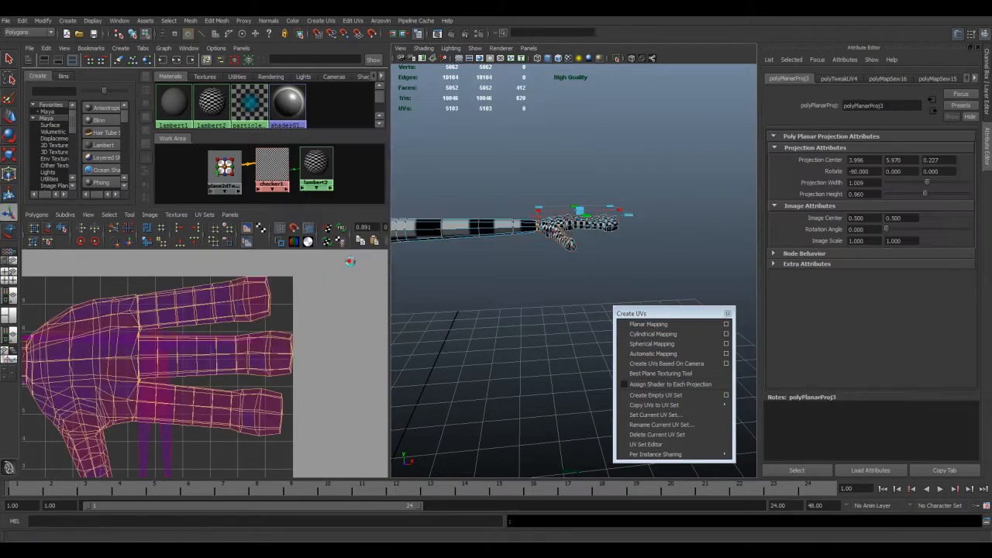
Enlarge the planar projection to about 4.88 by 4.64 and shift it to place the hand UVs beside the body.
{"action": "left_click_drag", "start_coordinate": [558, 255], "coordinate": [926, 215], "text": "alt"}
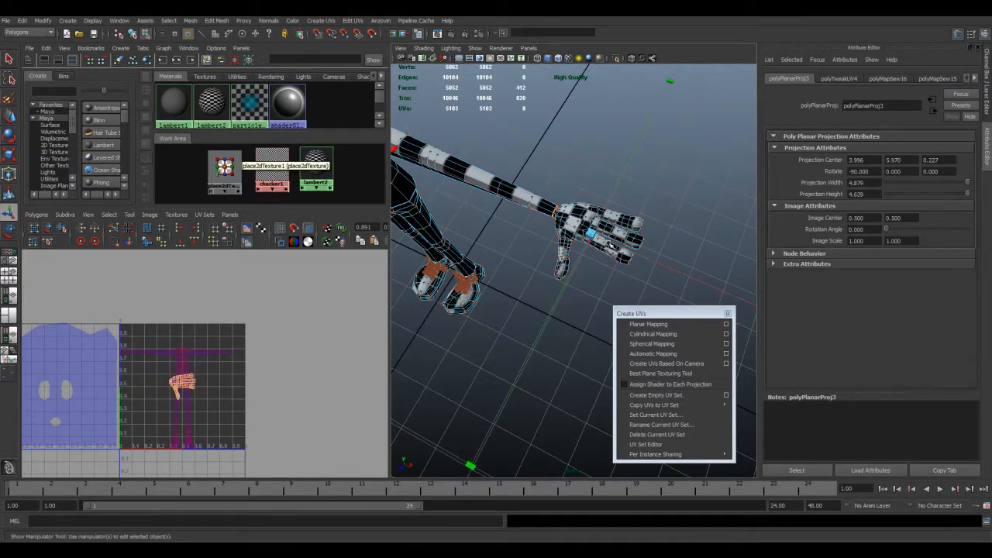
{"action": "left_click_drag", "start_coordinate": [591, 232], "coordinate": [446, 206]}
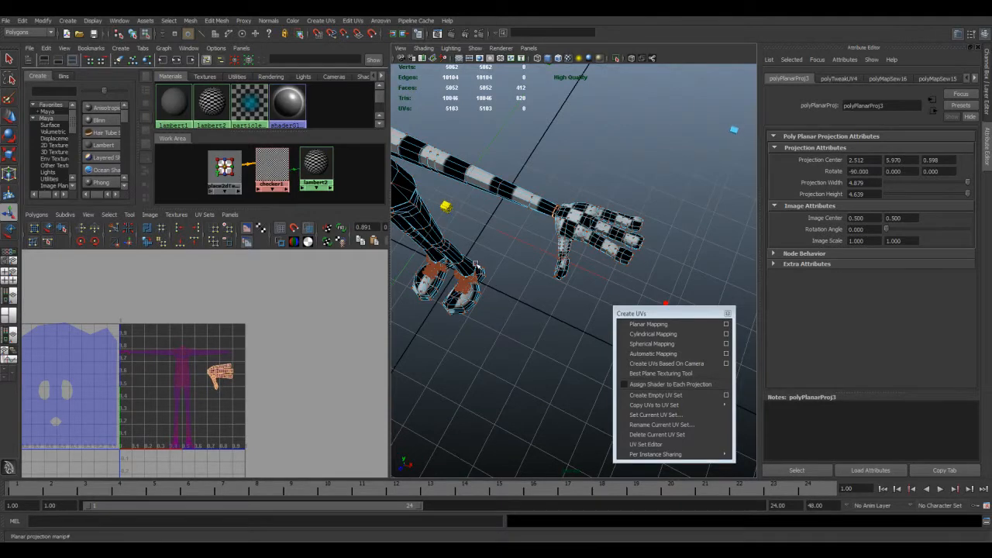
{"action": "left_click_drag", "start_coordinate": [636, 239], "coordinate": [586, 230], "text": "alt"}
{"action": "left_click", "coordinate": [564, 298]}
Switch to edge selection and select the edge loop running along the side of the hand.
{"action": "scroll", "coordinate": [585, 231], "scroll_direction": "up", "scroll_amount": 5}
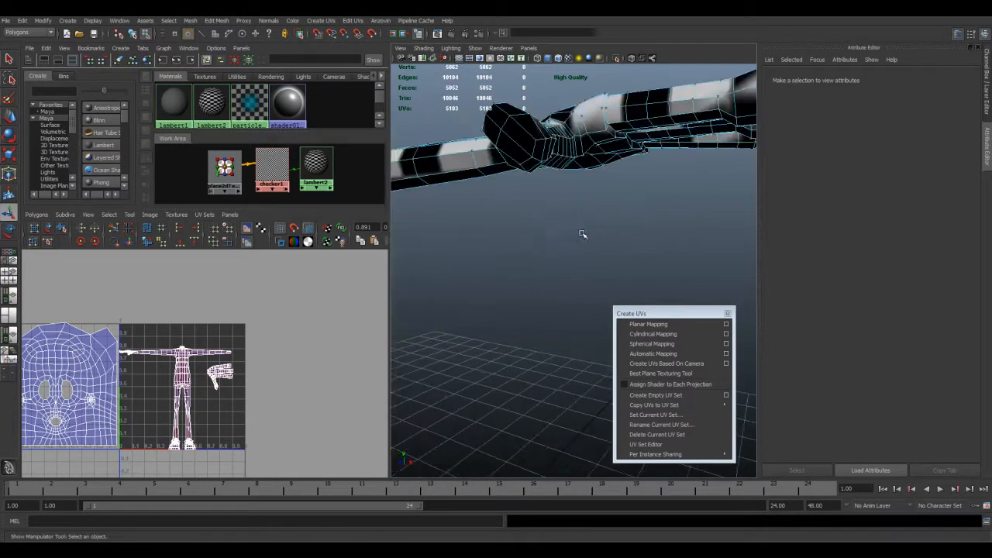
{"action": "right_click_drag", "start_coordinate": [586, 153], "coordinate": [590, 130]}
{"action": "left_click_drag", "start_coordinate": [613, 205], "coordinate": [630, 144], "text": "alt"}
{"action": "double_click", "coordinate": [632, 123]}
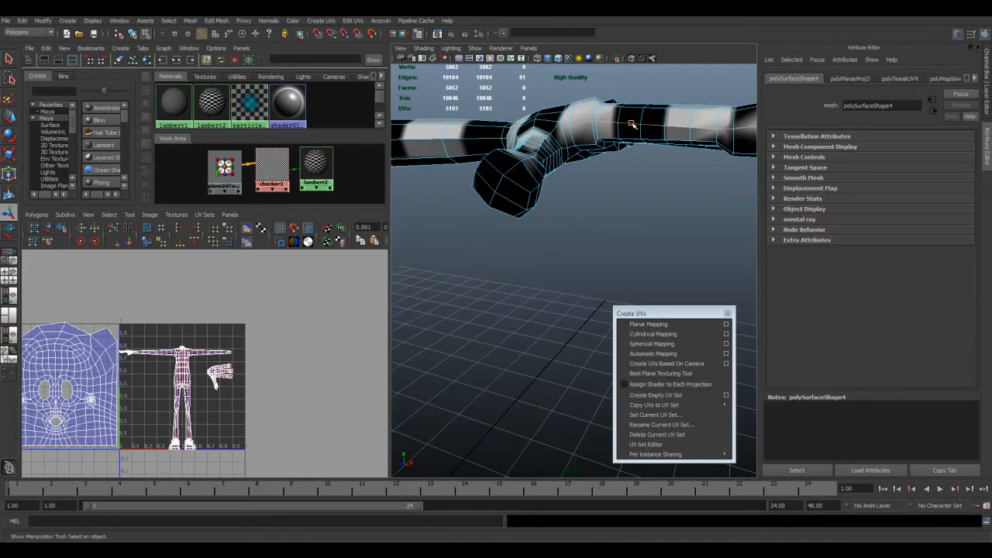
Deselect the parts of the edge loop that run beyond the hand, along the arms and past the wrist.
{"action": "scroll", "coordinate": [613, 180], "scroll_direction": "down", "scroll_amount": 3}
{"action": "left_click_drag", "start_coordinate": [698, 223], "coordinate": [556, 238], "text": "alt"}
{"action": "left_click_drag", "start_coordinate": [639, 215], "coordinate": [534, 234], "text": "alt"}
{"action": "left_click_drag", "start_coordinate": [671, 224], "coordinate": [514, 235], "text": "alt"}
{"action": "left_click_drag", "start_coordinate": [607, 252], "coordinate": [706, 171], "text": "alt"}
{"action": "left_click_drag", "start_coordinate": [484, 247], "coordinate": [438, 255]}
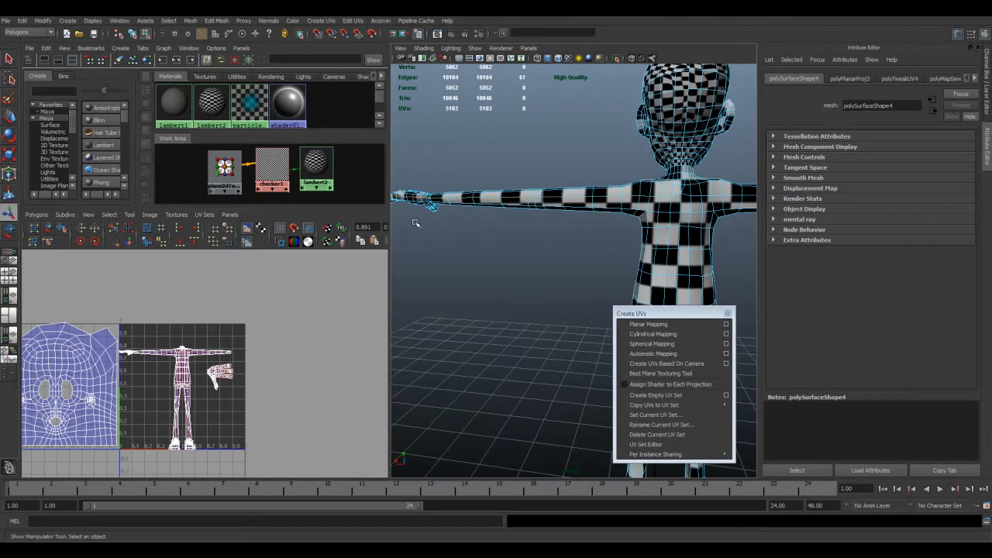
{"action": "left_click_drag", "start_coordinate": [404, 215], "coordinate": [474, 235], "text": "alt"}
{"action": "right_click_drag", "start_coordinate": [473, 235], "coordinate": [589, 233], "text": "alt"}
{"action": "middle_click_drag", "start_coordinate": [589, 186], "coordinate": [652, 235], "text": "alt"}
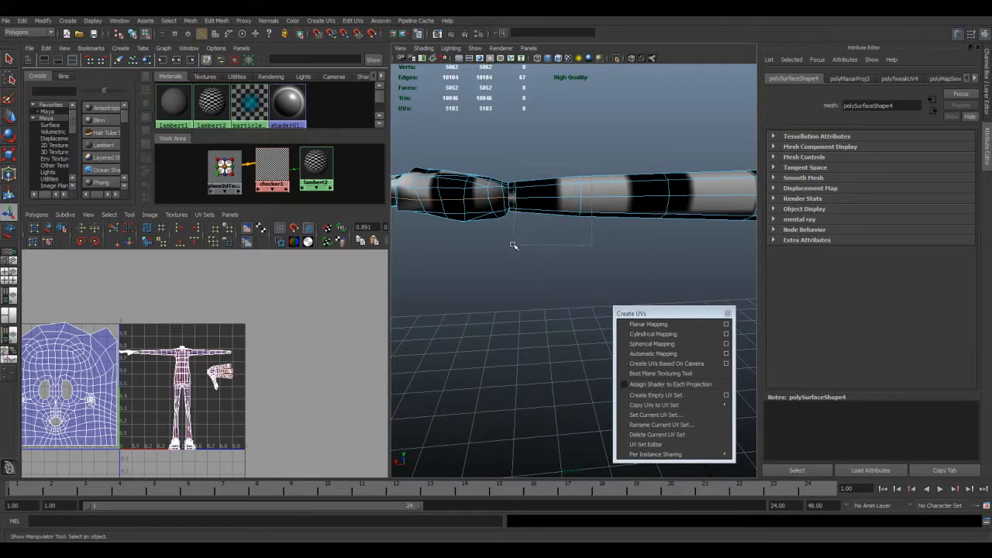
{"action": "left_click_drag", "start_coordinate": [490, 276], "coordinate": [504, 267], "text": "alt"}
{"action": "scroll", "coordinate": [492, 228], "scroll_direction": "up", "scroll_amount": 4}
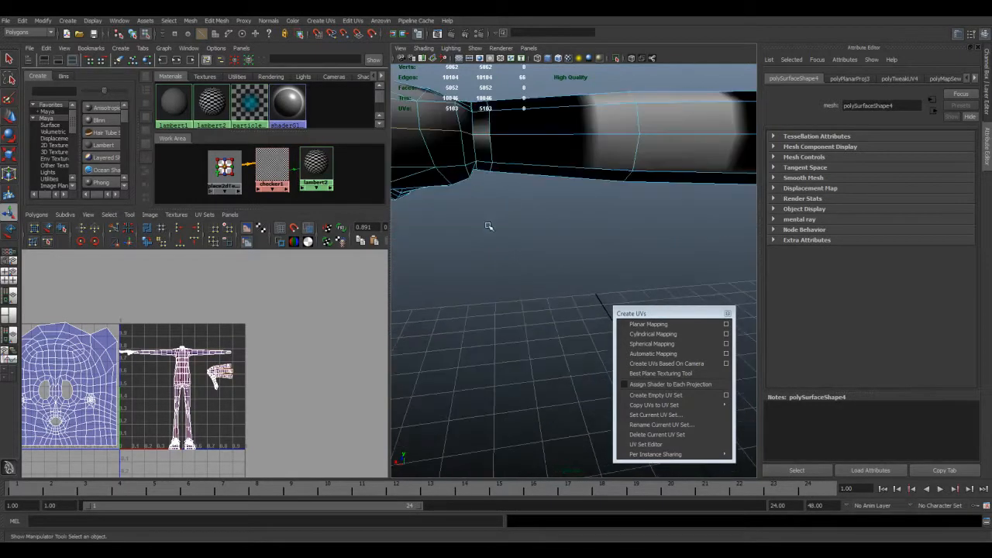
Add missing edges to the hand's seam selection and move the Create UVs window clear of the model.
{"action": "middle_click_drag", "start_coordinate": [518, 189], "coordinate": [555, 218], "text": "alt"}
{"action": "left_click_drag", "start_coordinate": [555, 218], "coordinate": [687, 242], "text": "alt"}
{"action": "scroll", "coordinate": [550, 221], "scroll_direction": "down", "scroll_amount": 5}
{"action": "left_click_drag", "start_coordinate": [677, 314], "coordinate": [856, 332]}
{"action": "middle_click_drag", "start_coordinate": [624, 294], "coordinate": [554, 308], "text": "alt"}
{"action": "scroll", "coordinate": [587, 313], "scroll_direction": "up", "scroll_amount": 4}
{"action": "middle_click_drag", "start_coordinate": [622, 332], "coordinate": [580, 305], "text": "alt"}
{"action": "scroll", "coordinate": [589, 300], "scroll_direction": "up", "scroll_amount": 2}
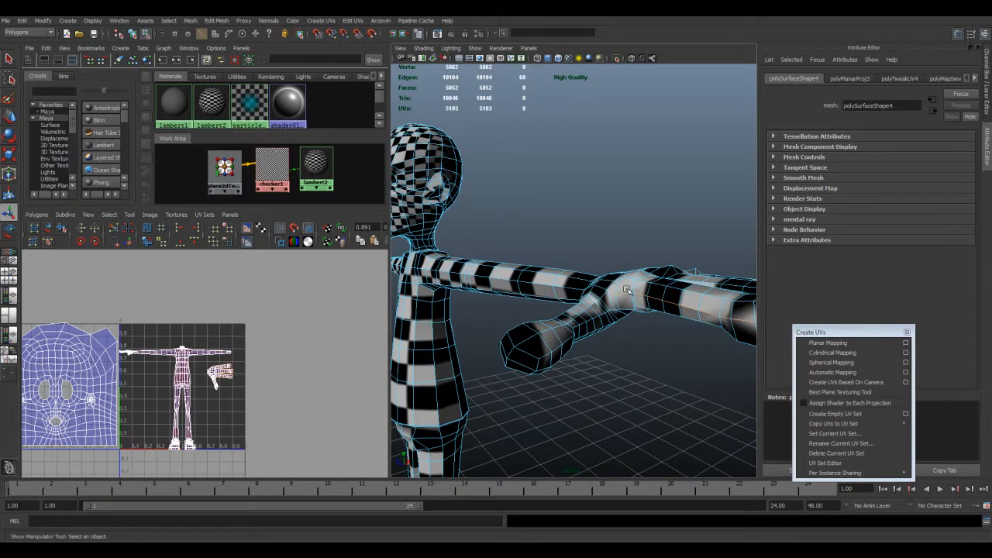
Extend the seam edge selection between the fingers and along the thumb to divide the palm from the back.
{"action": "scroll", "coordinate": [609, 321], "scroll_direction": "up", "scroll_amount": 6}
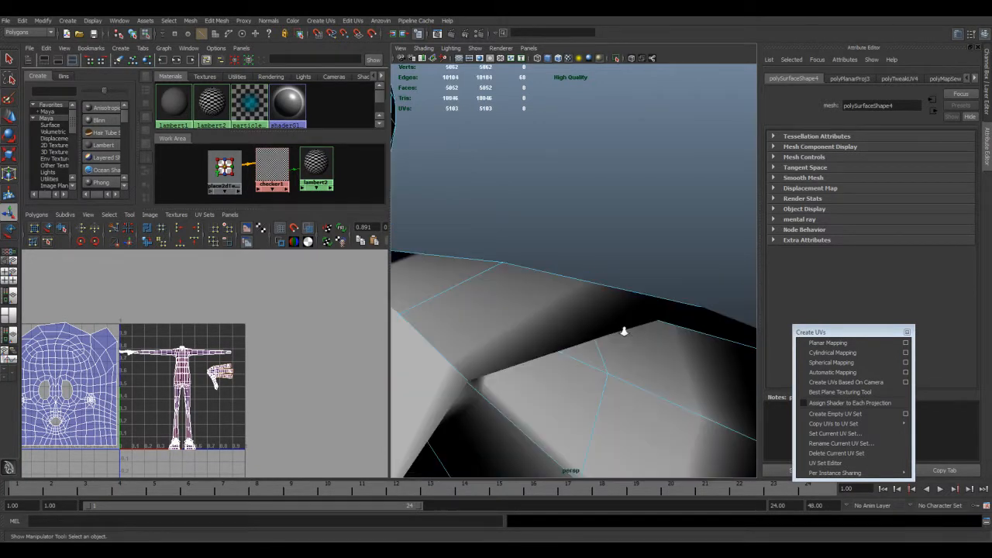
{"action": "scroll", "coordinate": [624, 331], "scroll_direction": "down", "scroll_amount": 5}
{"action": "left_click_drag", "start_coordinate": [631, 340], "coordinate": [567, 334], "text": "alt"}
{"action": "mouse_move", "coordinate": [506, 289]}
{"action": "left_mouse_down", "text": "alt"}
{"action": "mouse_move", "coordinate": [524, 291]}
{"action": "mouse_move", "coordinate": [550, 343]}
{"action": "mouse_move", "coordinate": [580, 339]}
{"action": "mouse_move", "coordinate": [610, 284]}
{"action": "mouse_move", "coordinate": [521, 282]}
{"action": "mouse_move", "coordinate": [507, 271]}
{"action": "mouse_move", "coordinate": [505, 246]}
{"action": "left_mouse_up", "text": "alt"}
{"action": "middle_click_drag", "start_coordinate": [505, 247], "coordinate": [505, 238], "text": "alt"}
{"action": "left_click_drag", "start_coordinate": [505, 238], "coordinate": [535, 264], "text": "alt"}
{"action": "scroll", "coordinate": [547, 275], "scroll_direction": "up", "scroll_amount": 4}
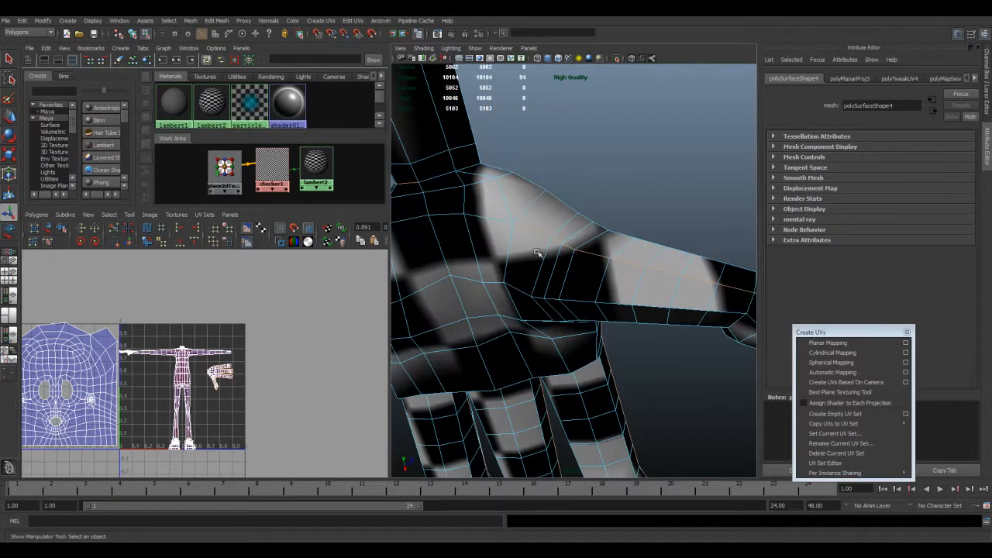
{"action": "left_click", "coordinate": [506, 206], "text": "shift"}
{"action": "scroll", "coordinate": [583, 332], "scroll_direction": "down", "scroll_amount": 5}
Cut the hand's UVs along the selected seam edges.
{"action": "left_click_drag", "start_coordinate": [673, 348], "coordinate": [595, 407], "text": "alt"}
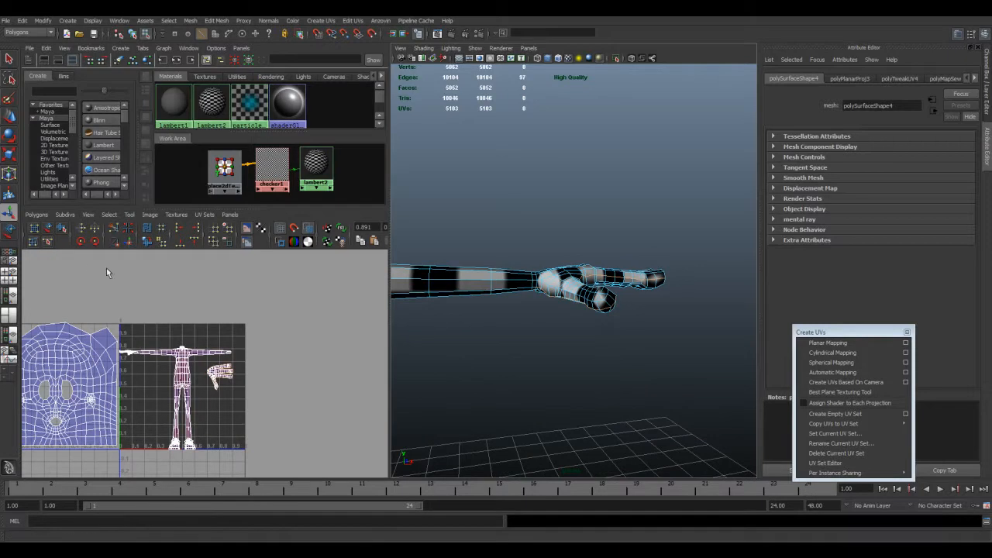
{"action": "left_click", "coordinate": [114, 235]}
{"action": "left_click_drag", "start_coordinate": [576, 328], "coordinate": [567, 303], "text": "alt"}
Pick one half of the hand with the Move UV Shell tool and move it down off the other half.
{"action": "left_click", "coordinate": [49, 230]}
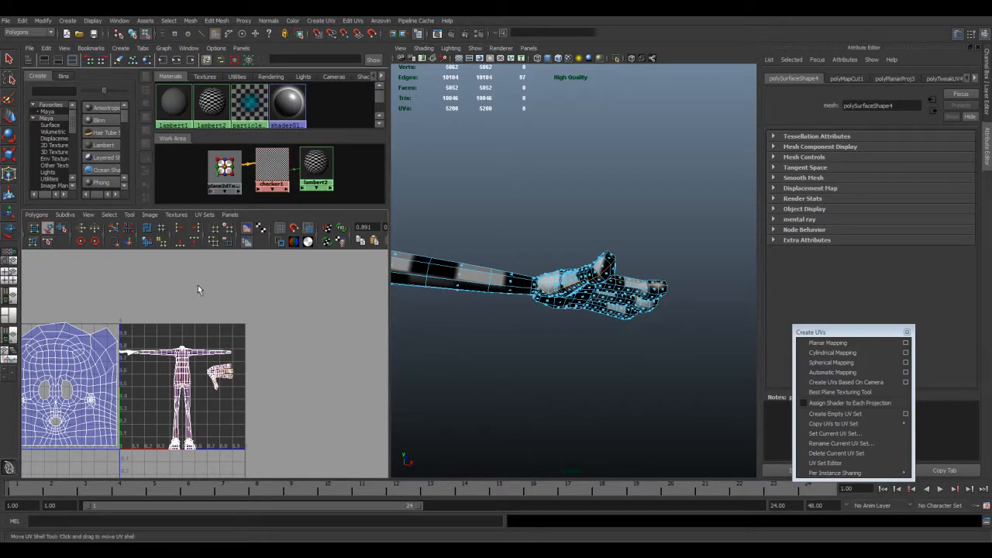
{"action": "right_click_drag", "start_coordinate": [216, 388], "coordinate": [248, 388], "text": "alt"}
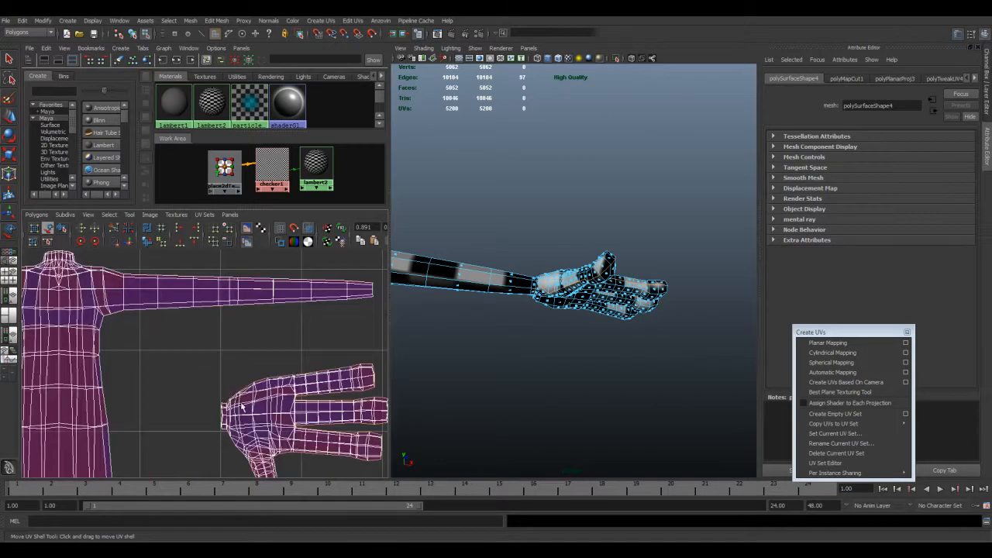
{"action": "middle_click_drag", "start_coordinate": [248, 389], "coordinate": [234, 321], "text": "alt"}
{"action": "left_click", "coordinate": [241, 338]}
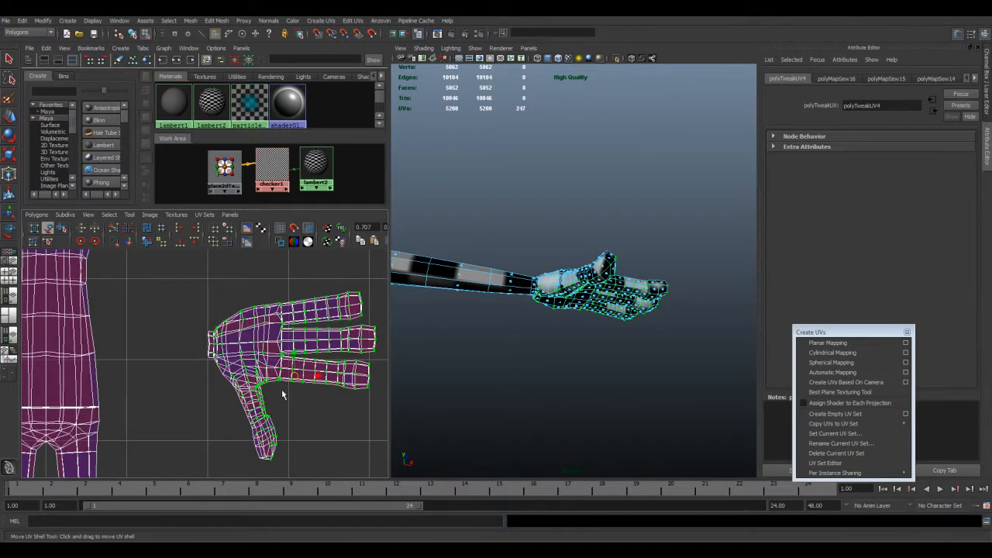
{"action": "right_click_drag", "start_coordinate": [295, 385], "coordinate": [288, 380], "text": "alt"}
{"action": "left_click_drag", "start_coordinate": [264, 373], "coordinate": [288, 460]}
Move both hand shells closer to the body's UVs, one above the other beneath the arm.
{"action": "middle_click_drag", "start_coordinate": [260, 384], "coordinate": [279, 358], "text": "alt"}
{"action": "right_click_drag", "start_coordinate": [325, 391], "coordinate": [298, 390], "text": "alt"}
{"action": "middle_click_drag", "start_coordinate": [294, 358], "coordinate": [310, 383], "text": "alt"}
{"action": "left_click", "coordinate": [253, 377]}
{"action": "left_click_drag", "start_coordinate": [268, 380], "coordinate": [236, 369]}
{"action": "left_click", "coordinate": [269, 416]}
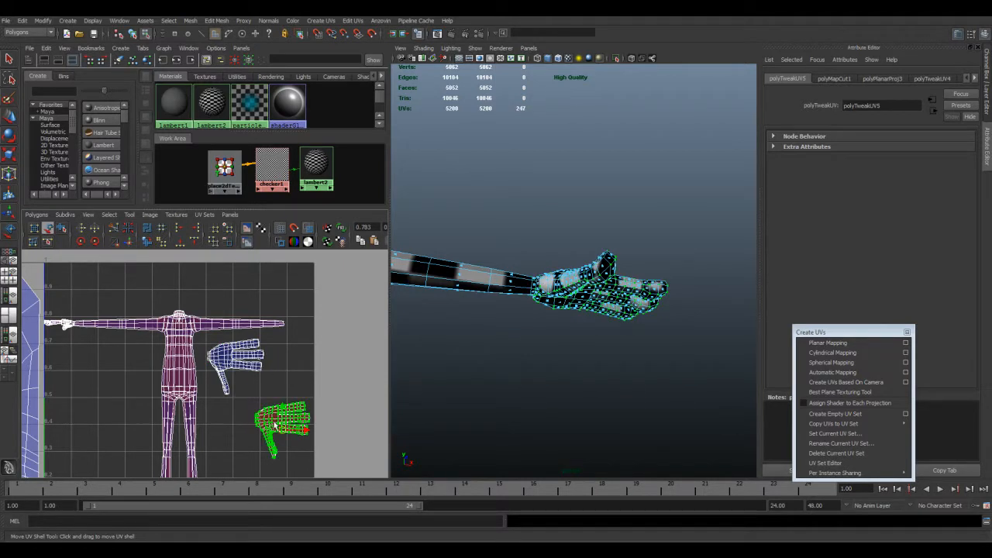
{"action": "left_click_drag", "start_coordinate": [284, 431], "coordinate": [264, 403]}
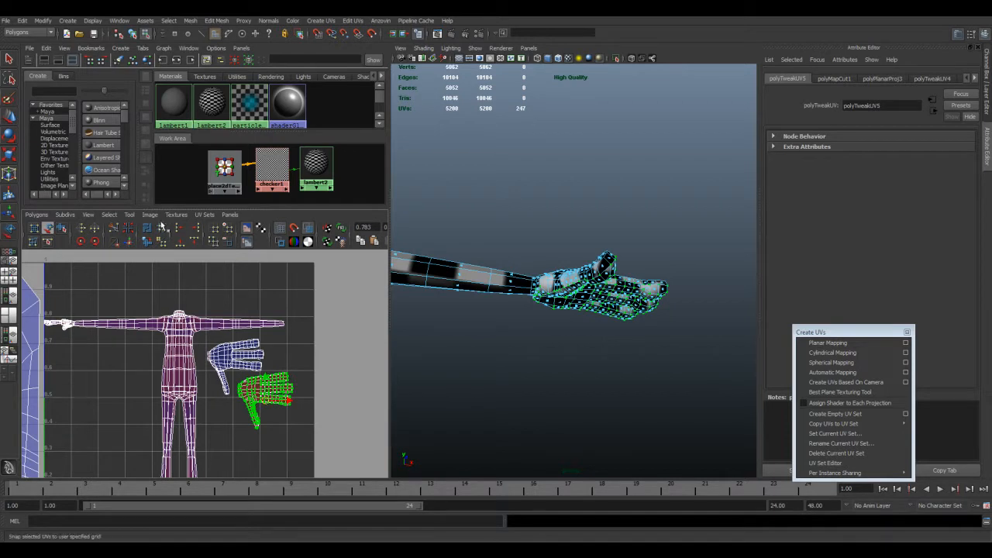
Flip the lower hand shell in both U and V, and nest the two hand shells closely together.
{"action": "left_click", "coordinate": [93, 231]}
{"action": "left_click", "coordinate": [83, 230]}
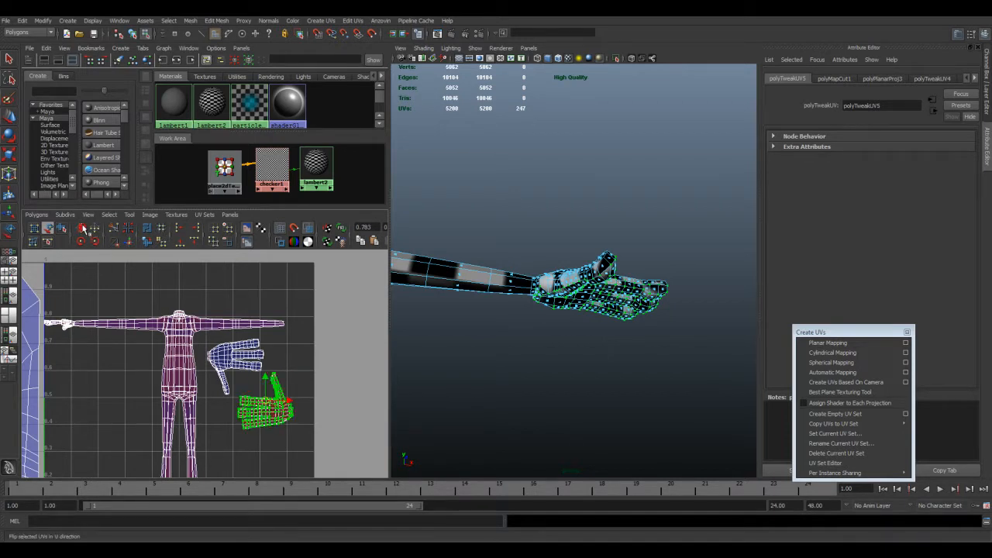
{"action": "left_click_drag", "start_coordinate": [270, 408], "coordinate": [268, 389]}
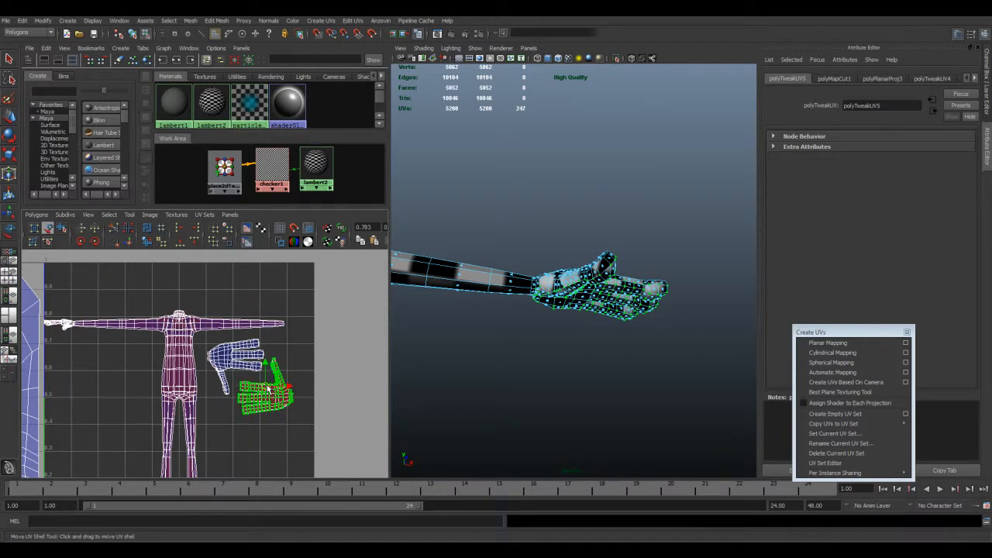
{"action": "left_click_drag", "start_coordinate": [236, 355], "coordinate": [242, 365]}
{"action": "left_click", "coordinate": [207, 342]}
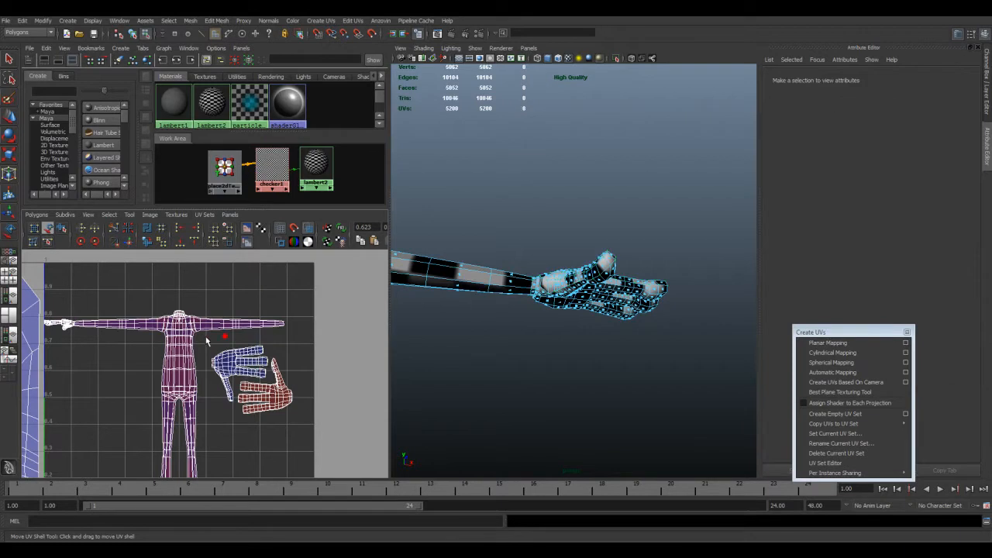
Select both hand shells and scale them up together beside the body's UVs.
{"action": "left_click_drag", "start_coordinate": [296, 426], "coordinate": [296, 427]}
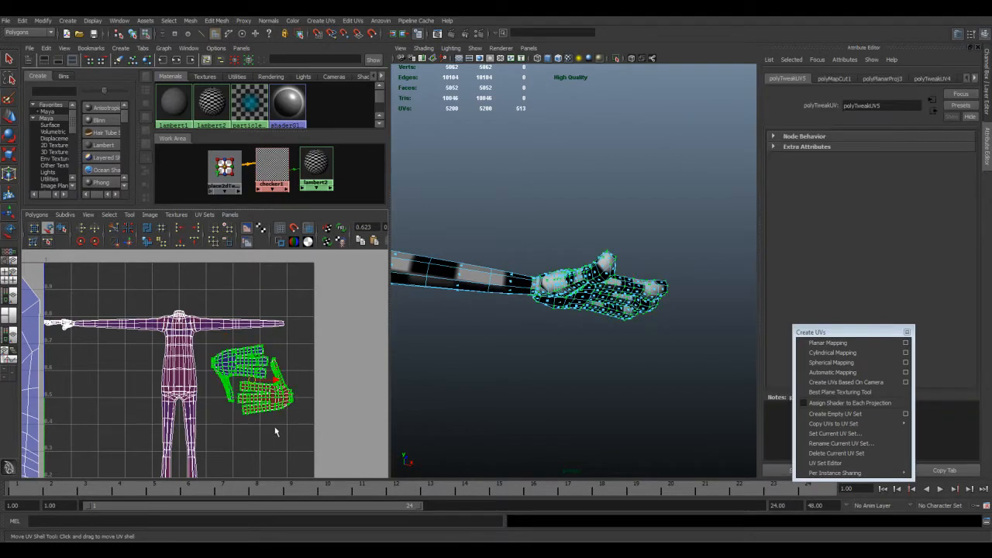
{"action": "left_click", "coordinate": [10, 158]}
{"action": "left_click_drag", "start_coordinate": [252, 379], "coordinate": [261, 384]}
{"action": "middle_click_drag", "start_coordinate": [264, 394], "coordinate": [269, 389], "text": "alt"}
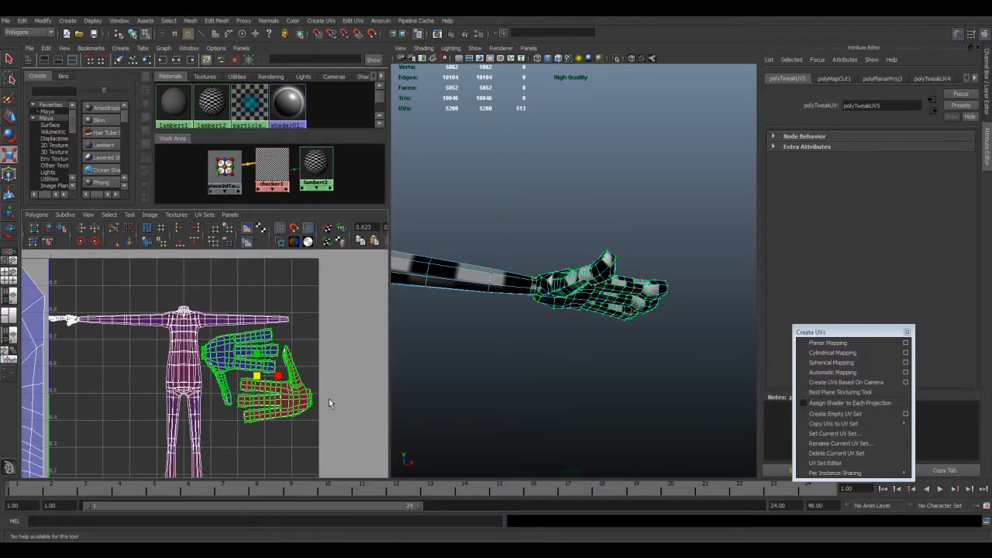
{"action": "middle_click_drag", "start_coordinate": [248, 327], "coordinate": [287, 312], "text": "alt"}
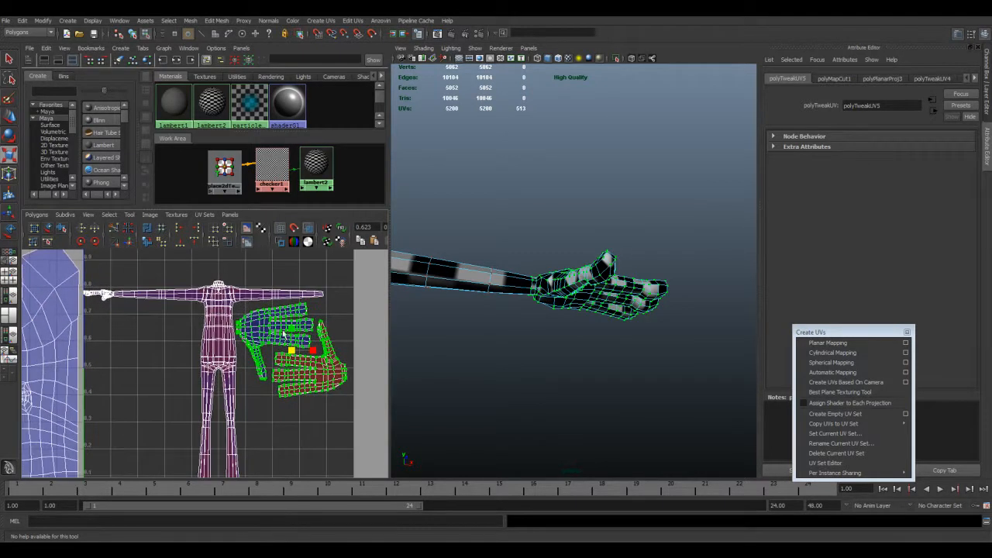
Examine the checker texture along the arm and over the whole character.
{"action": "middle_click_drag", "start_coordinate": [549, 299], "coordinate": [670, 276], "text": "alt"}
{"action": "middle_click_drag", "start_coordinate": [545, 248], "coordinate": [652, 293], "text": "alt"}
{"action": "key", "text": "r"}
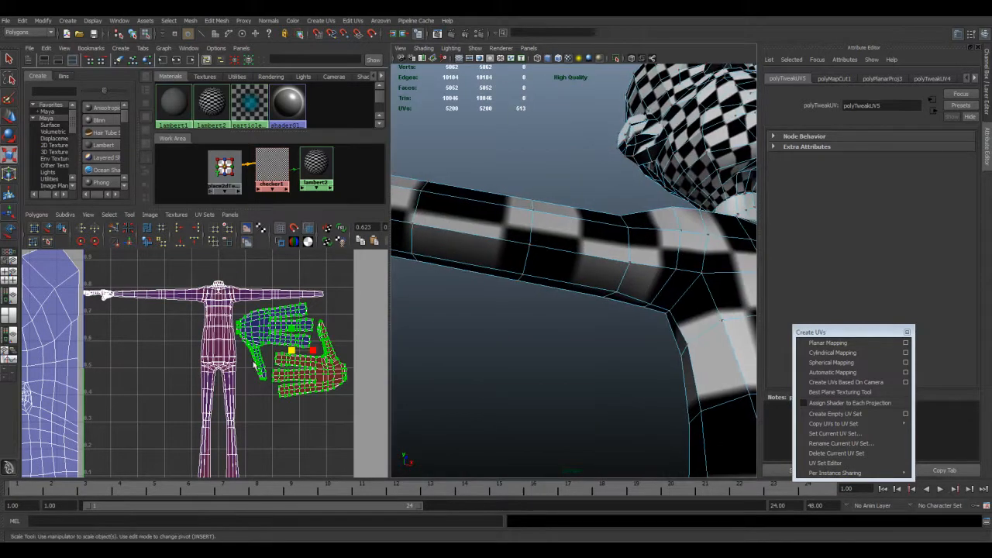
{"action": "scroll", "coordinate": [95, 280], "scroll_direction": "down", "scroll_amount": 5}
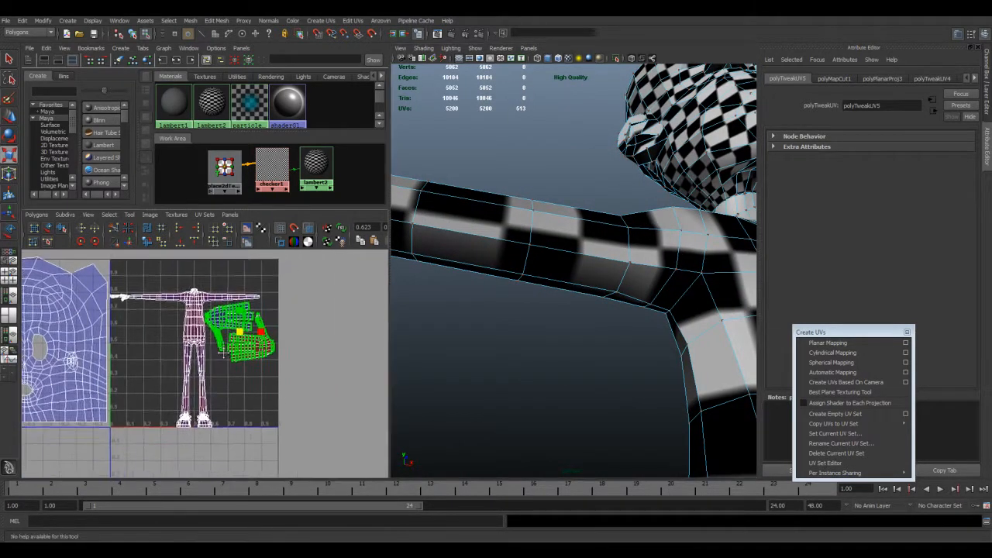
{"action": "key", "text": "space"}
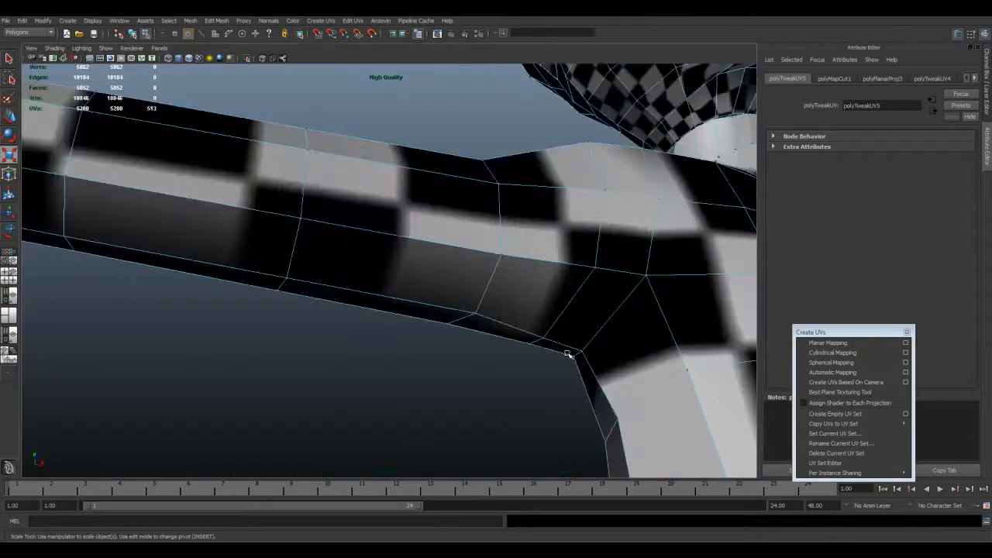
{"action": "scroll", "coordinate": [565, 358], "scroll_direction": "down", "scroll_amount": 6}
{"action": "middle_click_drag", "start_coordinate": [554, 397], "coordinate": [527, 263], "text": "alt"}
{"action": "left_click_drag", "start_coordinate": [528, 264], "coordinate": [505, 321], "text": "alt"}
{"action": "scroll", "coordinate": [506, 321], "scroll_direction": "down", "scroll_amount": 4}
{"action": "middle_click_drag", "start_coordinate": [497, 354], "coordinate": [474, 256], "text": "alt"}
{"action": "left_click_drag", "start_coordinate": [474, 256], "coordinate": [435, 280], "text": "alt"}
{"action": "key", "text": "space"}
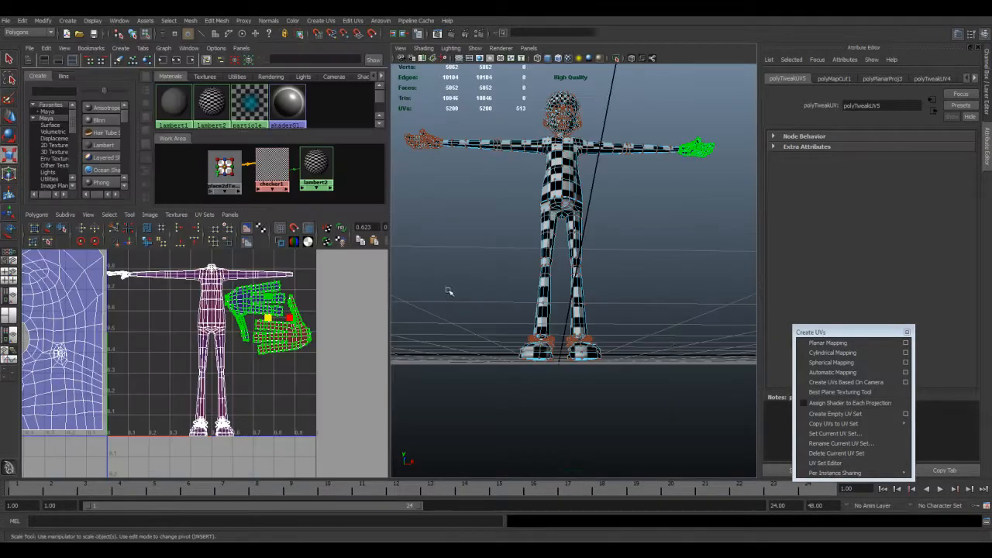
Switch the mesh to face selection, select the character's left shoe faces, and frame them in the view.
{"action": "left_click_drag", "start_coordinate": [664, 341], "coordinate": [598, 397], "text": "alt"}
{"action": "right_click", "coordinate": [578, 371]}
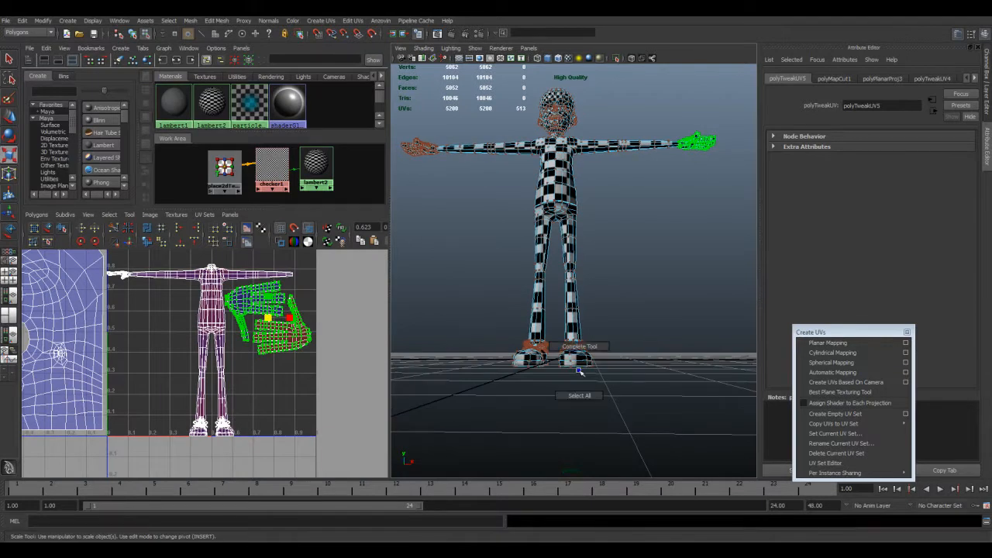
{"action": "right_click_drag", "start_coordinate": [578, 389], "coordinate": [607, 407]}
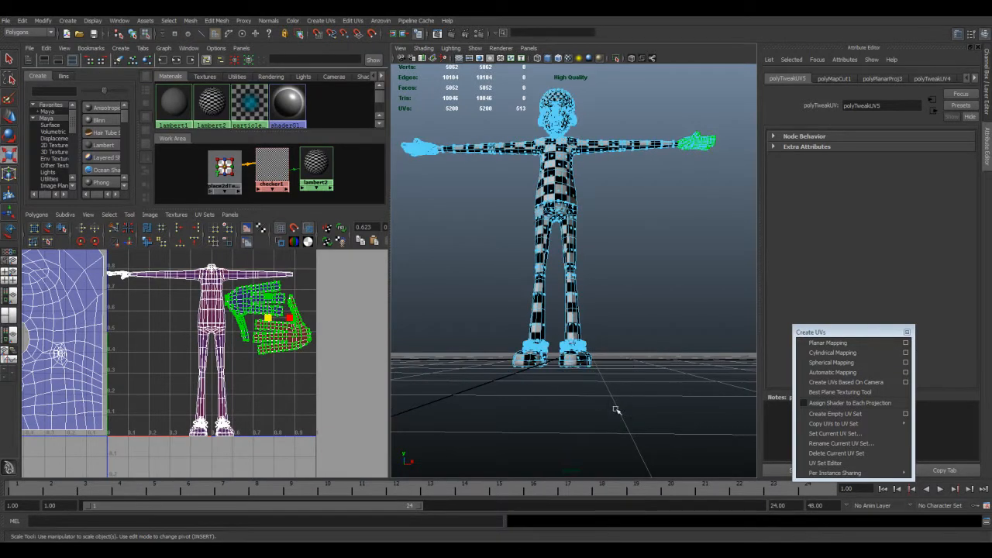
{"action": "left_click_drag", "start_coordinate": [556, 340], "coordinate": [556, 339]}
{"action": "key", "text": "f"}
{"action": "left_click_drag", "start_coordinate": [554, 272], "coordinate": [593, 309], "text": "alt"}
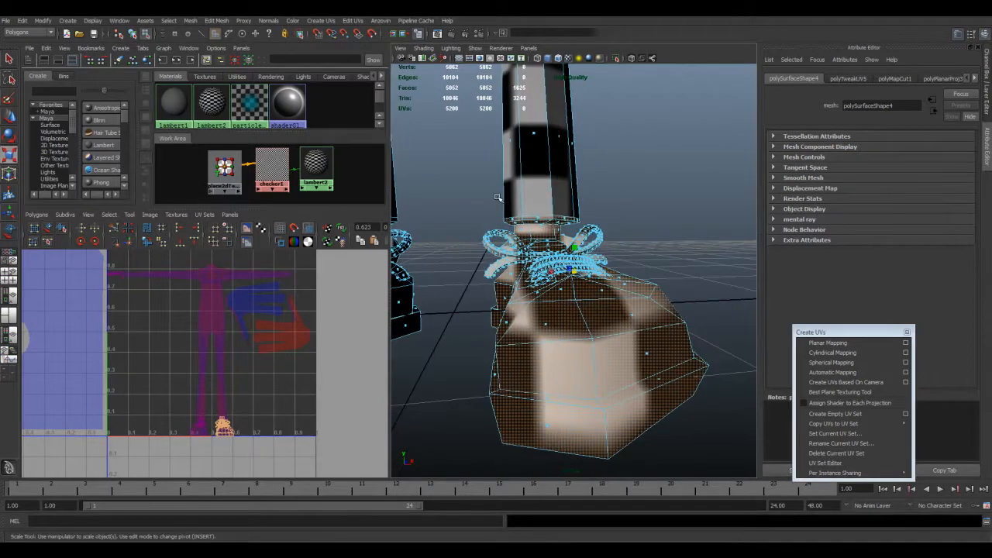
Select the edge loop around the ankle opening inside the left shoe and cut the UVs along it.
{"action": "left_click_drag", "start_coordinate": [580, 223], "coordinate": [527, 278], "text": "alt"}
{"action": "left_click", "coordinate": [600, 175]}
{"action": "left_click_drag", "start_coordinate": [613, 230], "coordinate": [635, 202], "text": "alt"}
{"action": "scroll", "coordinate": [634, 202], "scroll_direction": "up", "scroll_amount": 5}
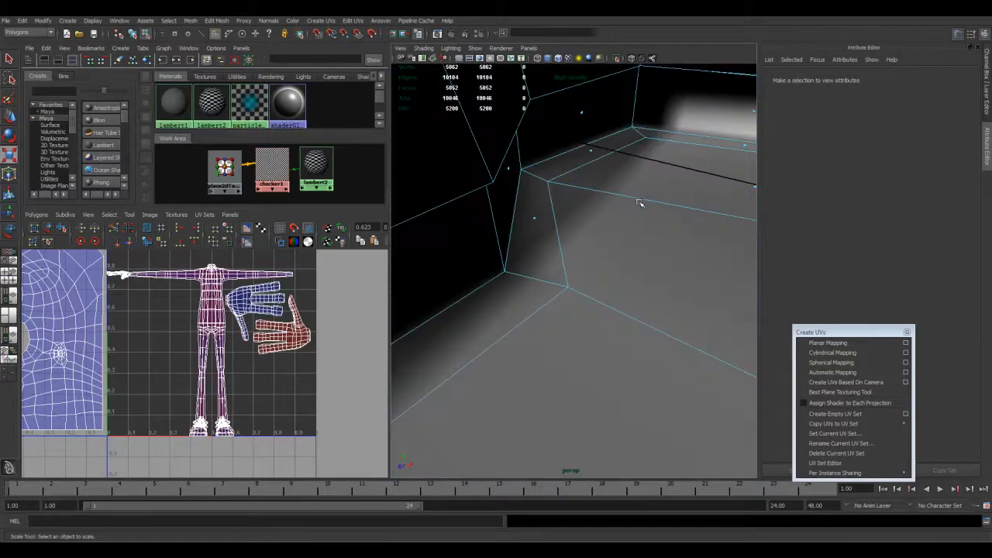
{"action": "scroll", "coordinate": [634, 202], "scroll_direction": "down", "scroll_amount": 5}
{"action": "left_click_drag", "start_coordinate": [618, 236], "coordinate": [643, 271], "text": "alt"}
{"action": "left_click", "coordinate": [590, 252]}
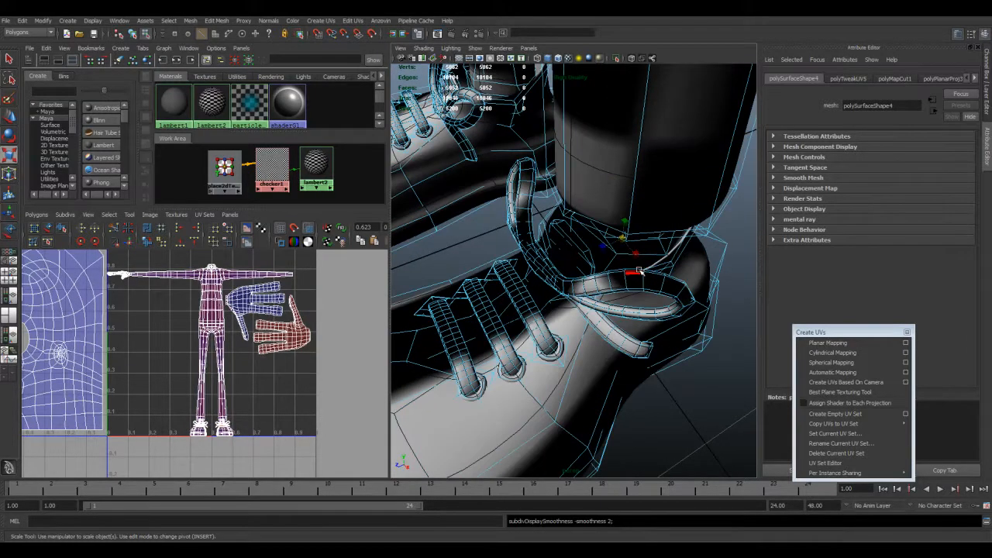
{"action": "key", "text": "2"}
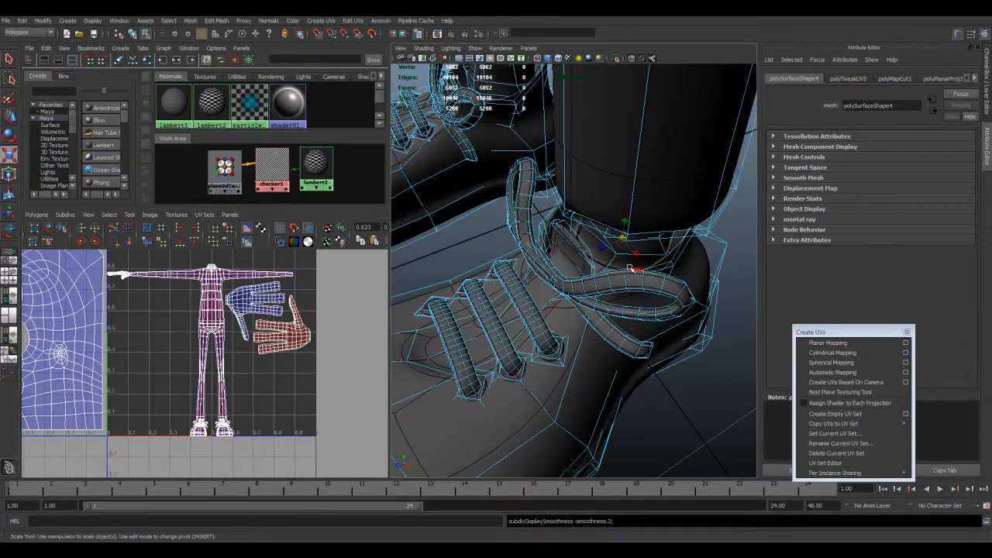
{"action": "key", "text": "4"}
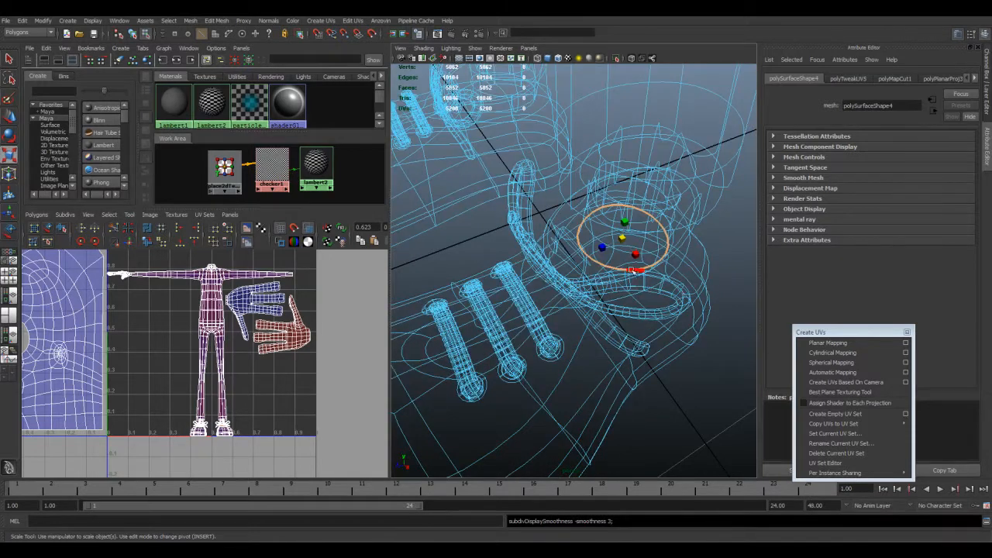
{"action": "key", "text": "1"}
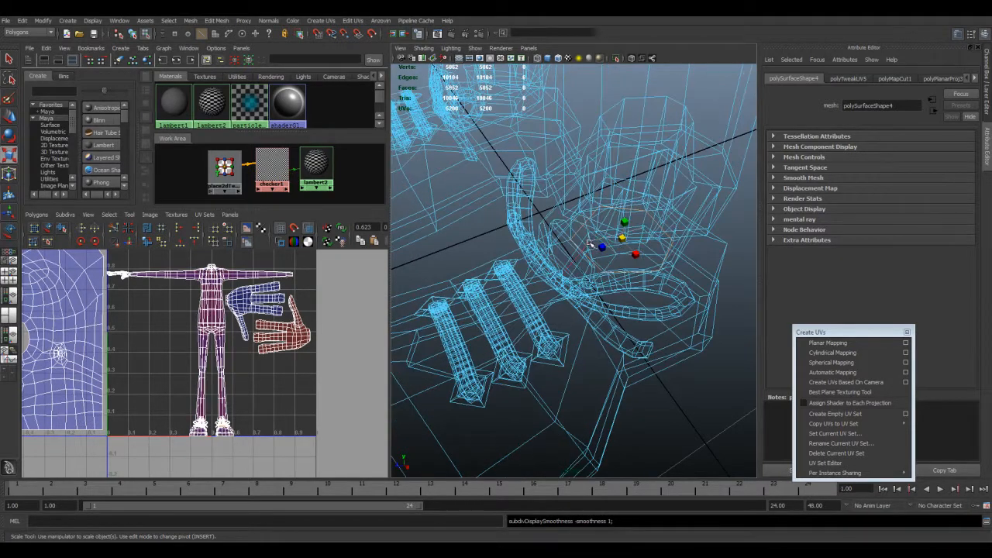
{"action": "right_click_drag", "start_coordinate": [605, 242], "coordinate": [534, 260], "text": "alt"}
{"action": "mouse_move", "coordinate": [561, 271]}
{"action": "left_mouse_down", "text": "alt"}
{"action": "mouse_move", "coordinate": [579, 276]}
{"action": "mouse_move", "coordinate": [570, 264]}
{"action": "mouse_move", "coordinate": [565, 273]}
{"action": "left_mouse_up", "text": "alt"}
{"action": "key", "text": "5"}
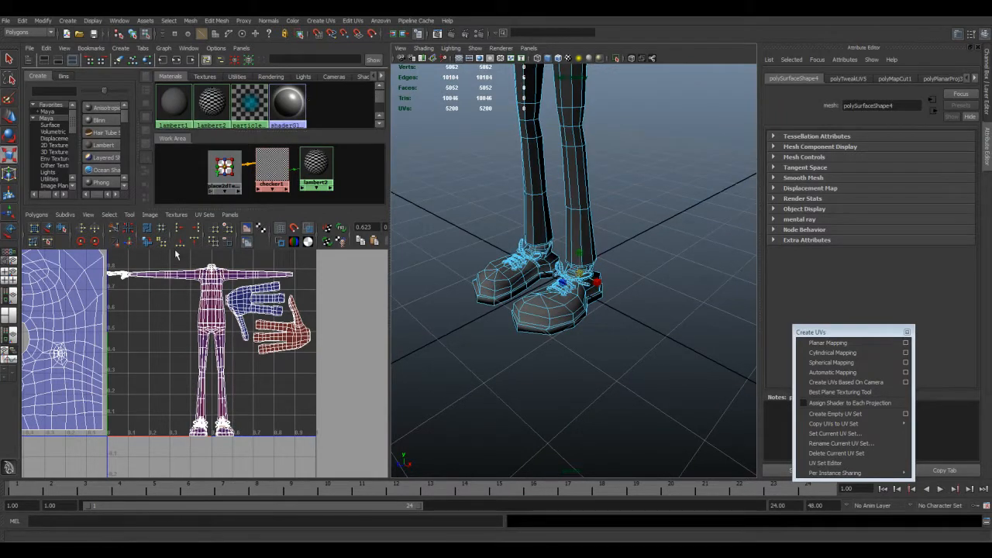
{"action": "left_click", "coordinate": [115, 228]}
{"action": "left_click_drag", "start_coordinate": [556, 330], "coordinate": [580, 341], "text": "alt"}
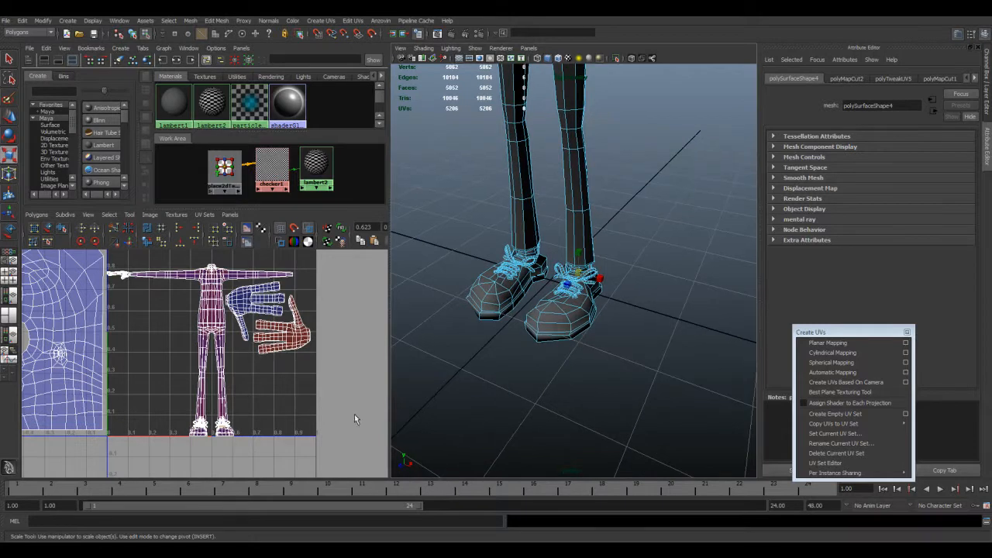
Pick the left shoe's UV shell with the Move UV Shell tool to check its separation from the body.
{"action": "scroll", "coordinate": [233, 372], "scroll_direction": "up", "scroll_amount": 3}
{"action": "middle_click_drag", "start_coordinate": [245, 435], "coordinate": [333, 434], "text": "alt"}
{"action": "scroll", "coordinate": [335, 396], "scroll_direction": "up", "scroll_amount": 3}
{"action": "right_click", "coordinate": [332, 385]}
{"action": "right_click_drag", "start_coordinate": [338, 397], "coordinate": [369, 384]}
{"action": "key", "text": "r"}
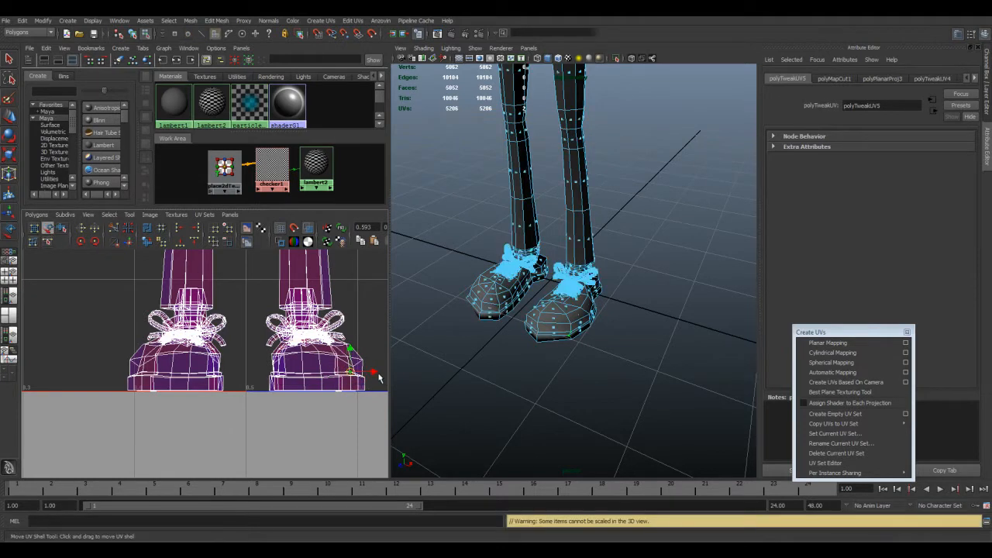
{"action": "left_click", "coordinate": [358, 381]}
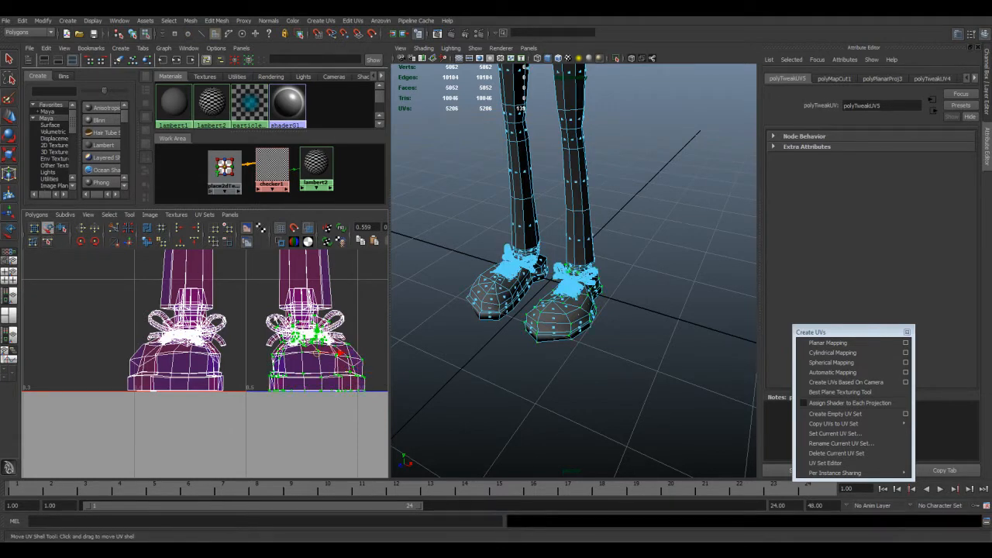
Examine which parts of the left shoe the picked shell covers, on the model and in the UV layout.
{"action": "left_click_drag", "start_coordinate": [613, 337], "coordinate": [545, 329], "text": "alt"}
{"action": "scroll", "coordinate": [563, 329], "scroll_direction": "up", "scroll_amount": 10}
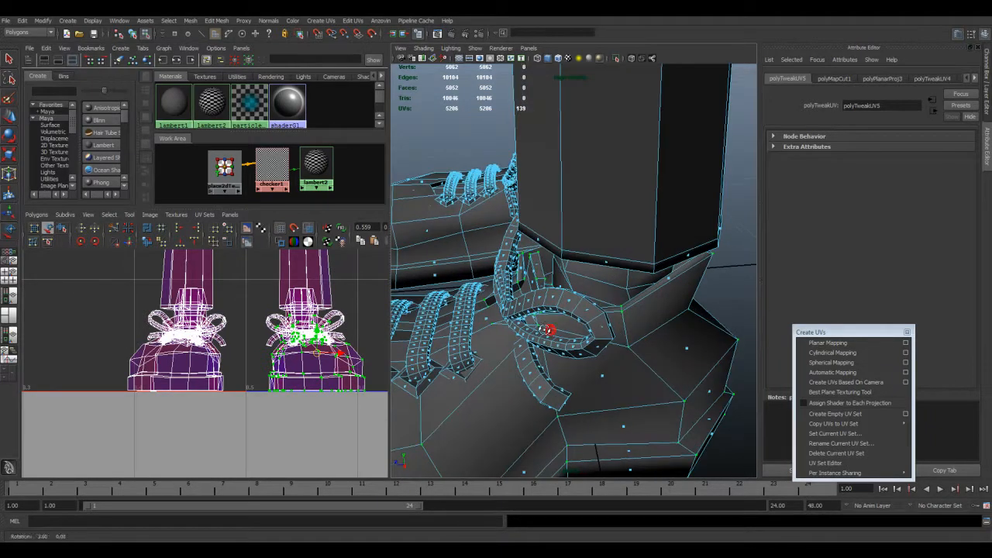
{"action": "middle_click_drag", "start_coordinate": [339, 351], "coordinate": [347, 353], "text": "alt"}
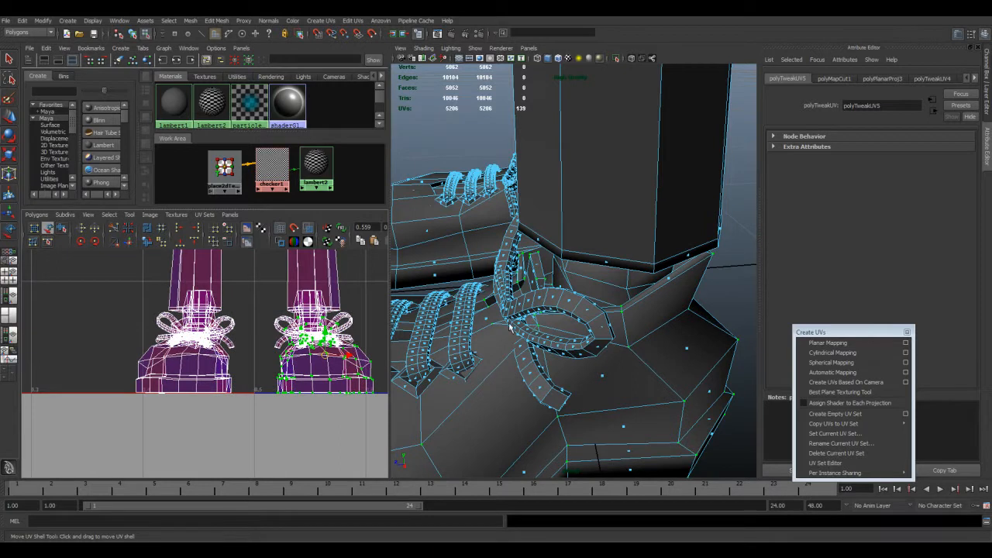
{"action": "scroll", "coordinate": [332, 365], "scroll_direction": "down", "scroll_amount": 4}
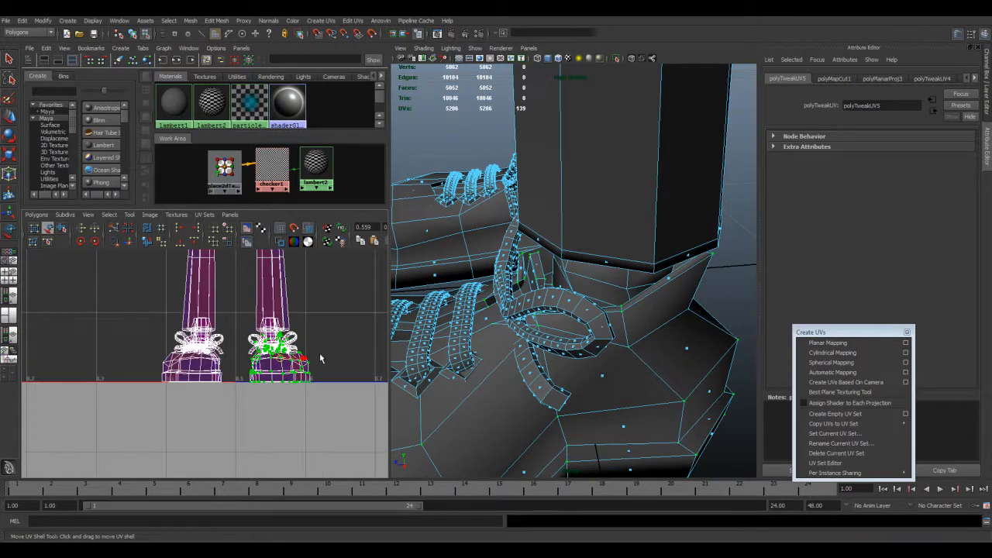
{"action": "scroll", "coordinate": [326, 359], "scroll_direction": "up", "scroll_amount": 5}
{"action": "middle_click_drag", "start_coordinate": [333, 363], "coordinate": [279, 338], "text": "alt"}
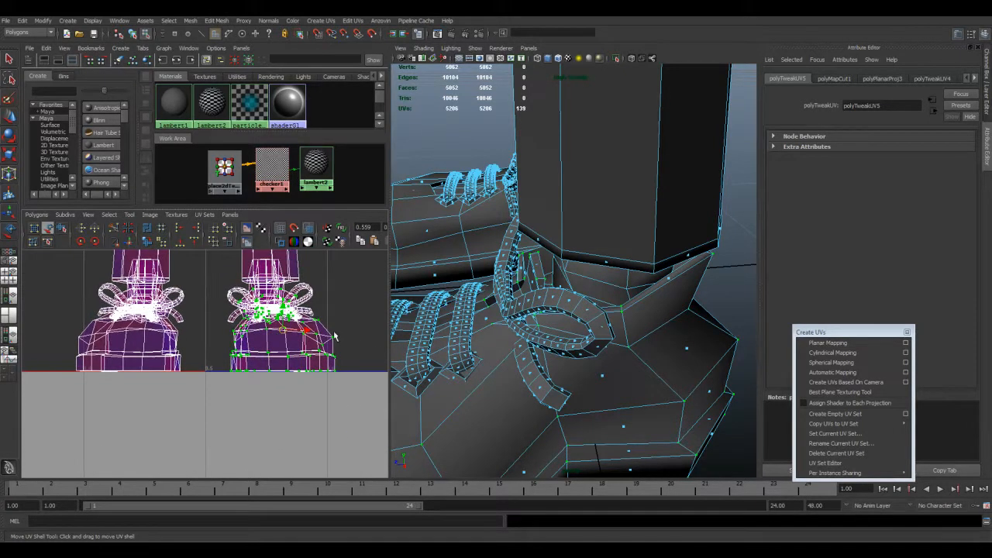
{"action": "scroll", "coordinate": [539, 345], "scroll_direction": "down", "scroll_amount": 10}
{"action": "scroll", "coordinate": [318, 300], "scroll_direction": "up", "scroll_amount": 2}
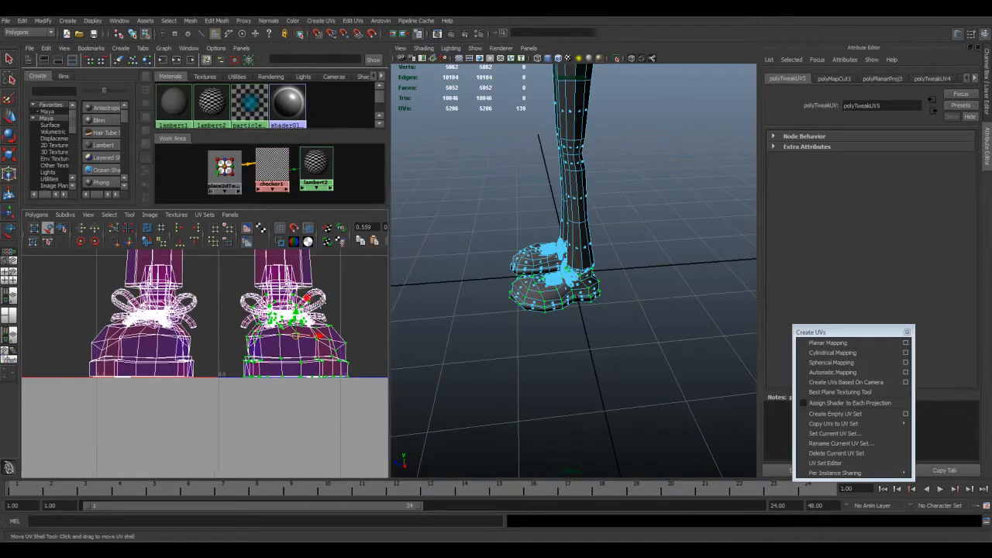
Add the bow and shoelace shells of the left shoe to the UV shell selection.
{"action": "left_click", "coordinate": [323, 309], "text": "shift"}
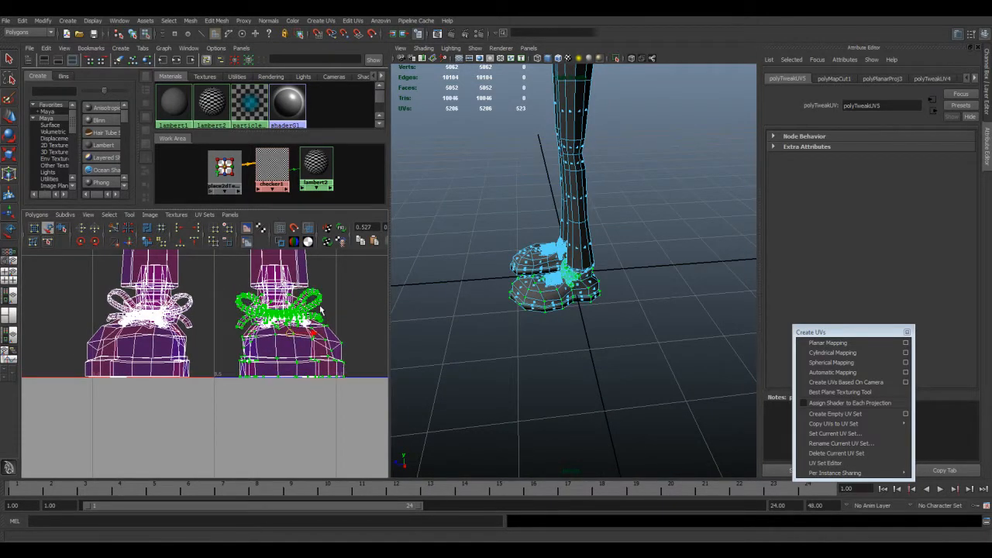
{"action": "scroll", "coordinate": [287, 336], "scroll_direction": "up", "scroll_amount": 5}
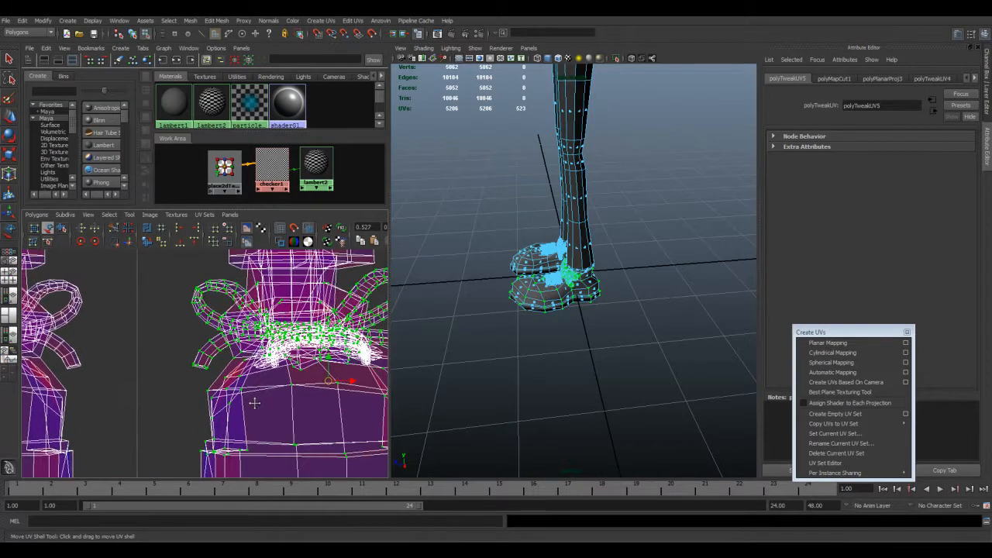
{"action": "left_click_drag", "start_coordinate": [195, 389], "coordinate": [314, 332], "text": "shift"}
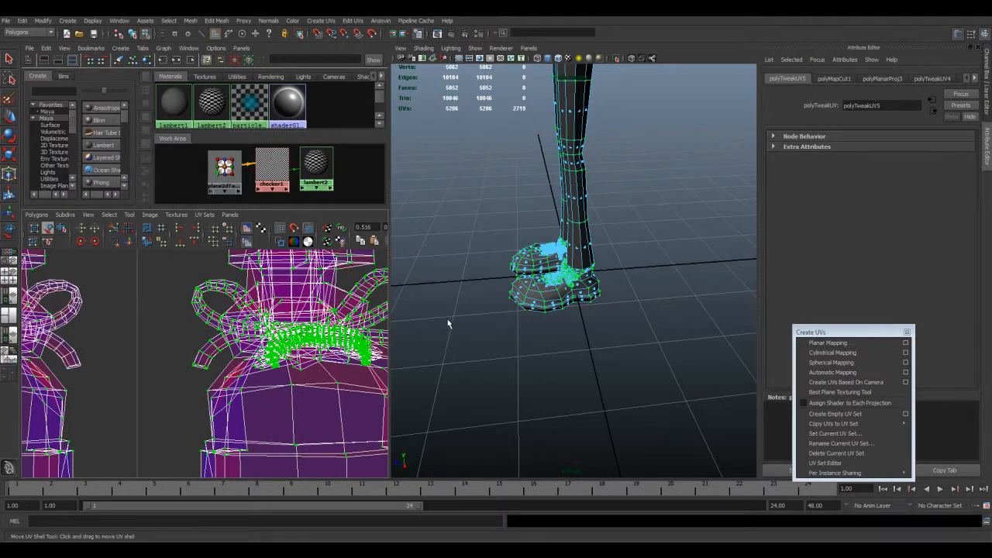
{"action": "scroll", "coordinate": [328, 353], "scroll_direction": "down", "scroll_amount": 6}
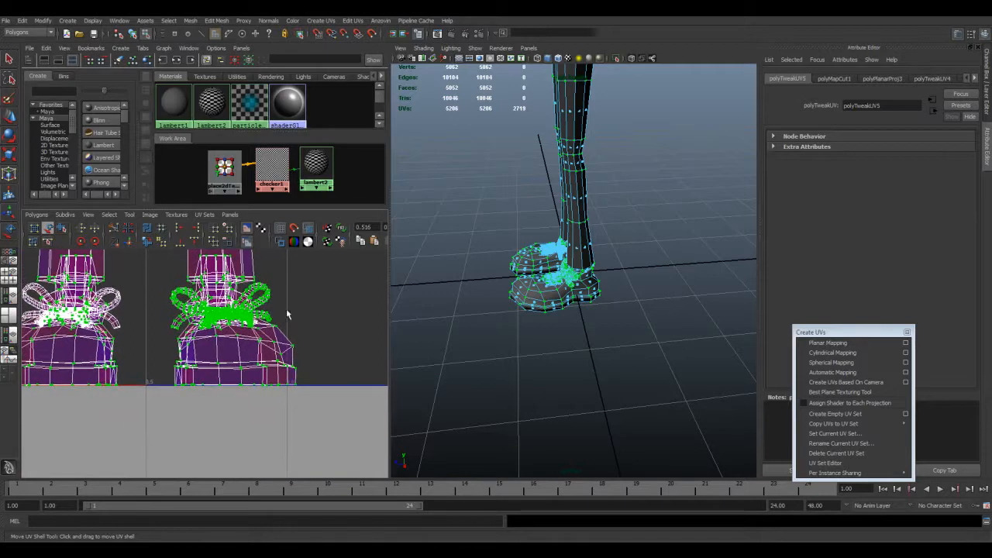
Reselect only the left shoe's main UV shell and frame it on the model.
{"action": "left_click", "coordinate": [296, 321]}
{"action": "left_click_drag", "start_coordinate": [325, 366], "coordinate": [220, 307]}
{"action": "left_click", "coordinate": [311, 352]}
{"action": "left_click_drag", "start_coordinate": [311, 354], "coordinate": [280, 360]}
{"action": "key", "text": "f"}
{"action": "middle_click_drag", "start_coordinate": [582, 304], "coordinate": [592, 296], "text": "alt"}
{"action": "left_click_drag", "start_coordinate": [591, 296], "coordinate": [639, 271], "text": "alt"}
{"action": "scroll", "coordinate": [630, 316], "scroll_direction": "down", "scroll_amount": 6}
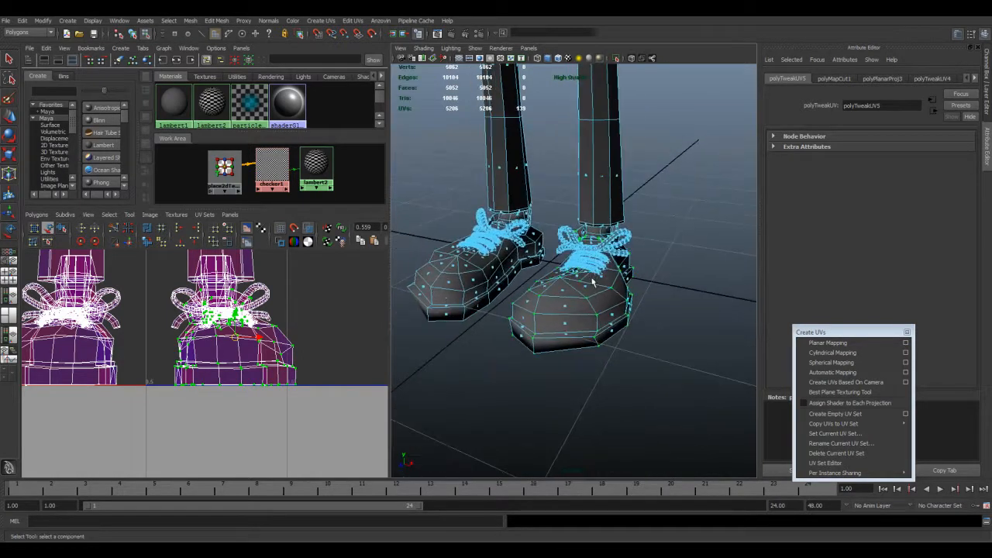
Switch to face selection and select all faces of the left shoe, including laces and ankle, in the front orthographic view.
{"action": "left_click_drag", "start_coordinate": [592, 279], "coordinate": [629, 289], "text": "alt"}
{"action": "right_click_drag", "start_coordinate": [593, 319], "coordinate": [591, 340]}
{"action": "left_click_drag", "start_coordinate": [650, 402], "coordinate": [534, 231]}
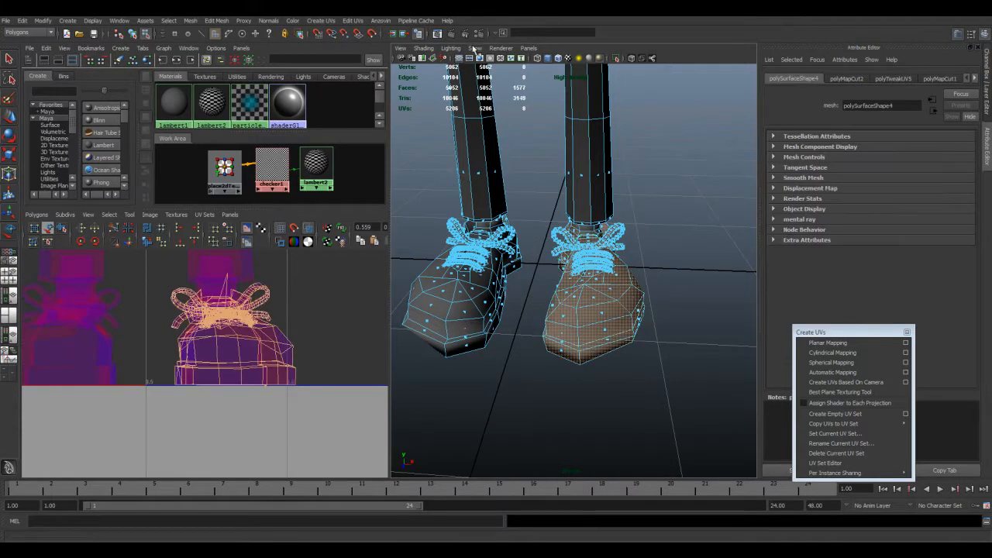
{"action": "left_click", "coordinate": [528, 48]}
{"action": "mouse_move", "coordinate": [566, 62]}
{"action": "mouse_move", "coordinate": [572, 79]}
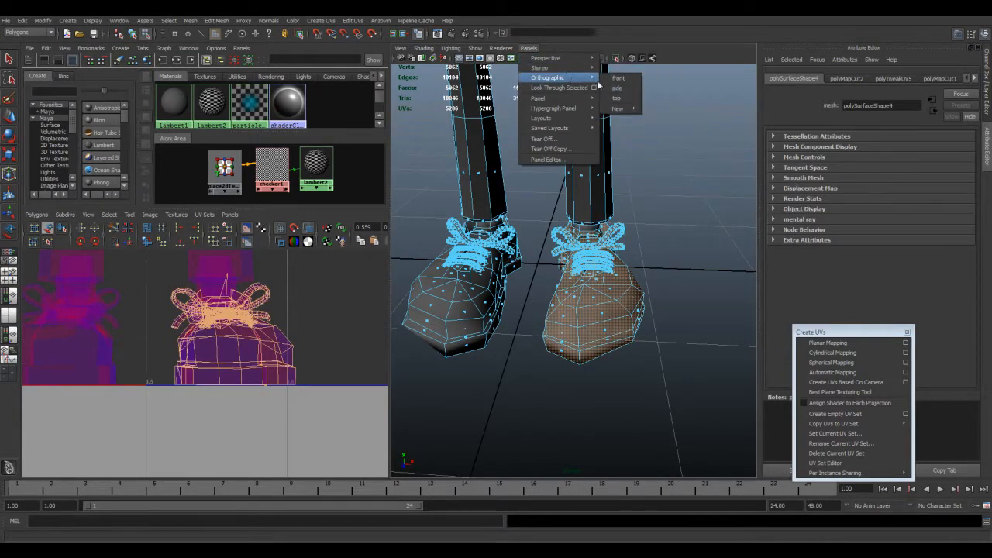
{"action": "left_click", "coordinate": [618, 80]}
{"action": "middle_click_drag", "start_coordinate": [599, 204], "coordinate": [564, 69], "text": "alt"}
{"action": "middle_click_drag", "start_coordinate": [630, 250], "coordinate": [604, 87], "text": "alt"}
{"action": "left_click_drag", "start_coordinate": [680, 356], "coordinate": [510, 180]}
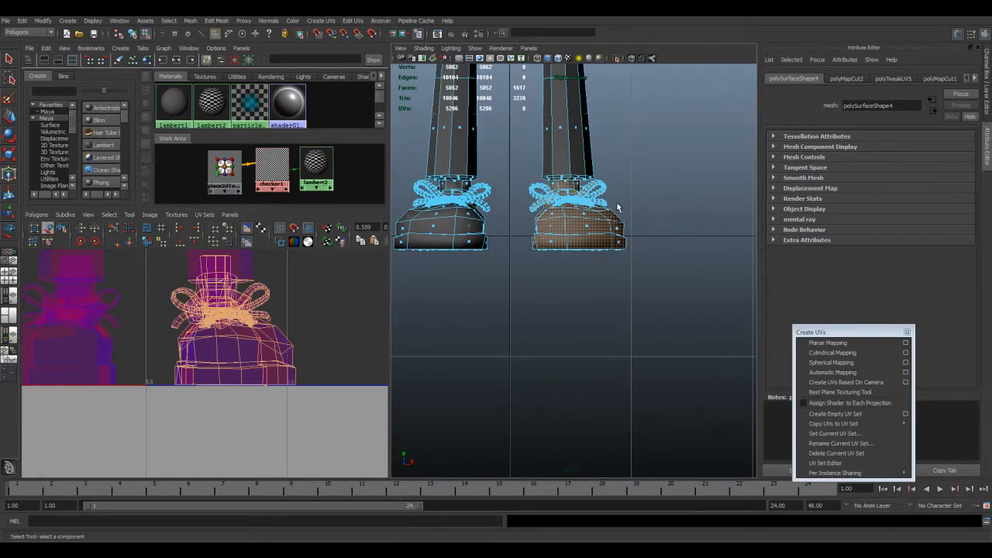
Return to the perspective view and examine the selected left shoe faces from several angles.
{"action": "key", "text": "space"}
{"action": "key", "text": "space"}
{"action": "left_click", "coordinate": [529, 49]}
{"action": "mouse_move", "coordinate": [550, 59]}
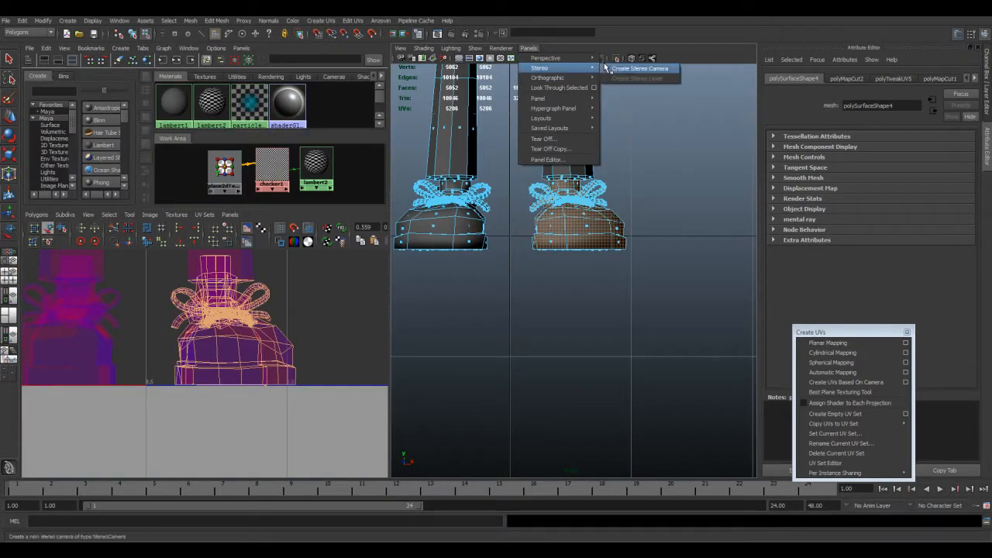
{"action": "left_click", "coordinate": [619, 59]}
{"action": "left_click_drag", "start_coordinate": [610, 342], "coordinate": [543, 339], "text": "alt"}
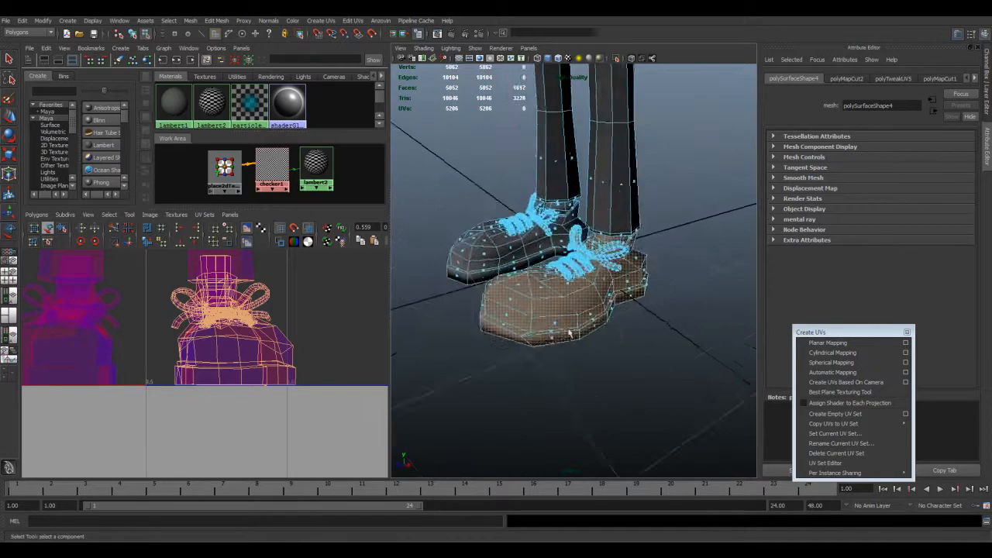
{"action": "scroll", "coordinate": [597, 288], "scroll_direction": "up", "scroll_amount": 5}
{"action": "middle_click_drag", "start_coordinate": [596, 290], "coordinate": [602, 304], "text": "alt"}
{"action": "right_click_drag", "start_coordinate": [594, 306], "coordinate": [605, 231], "text": "alt"}
{"action": "scroll", "coordinate": [605, 232], "scroll_direction": "down", "scroll_amount": 5}
{"action": "left_click_drag", "start_coordinate": [620, 267], "coordinate": [593, 234], "text": "alt"}
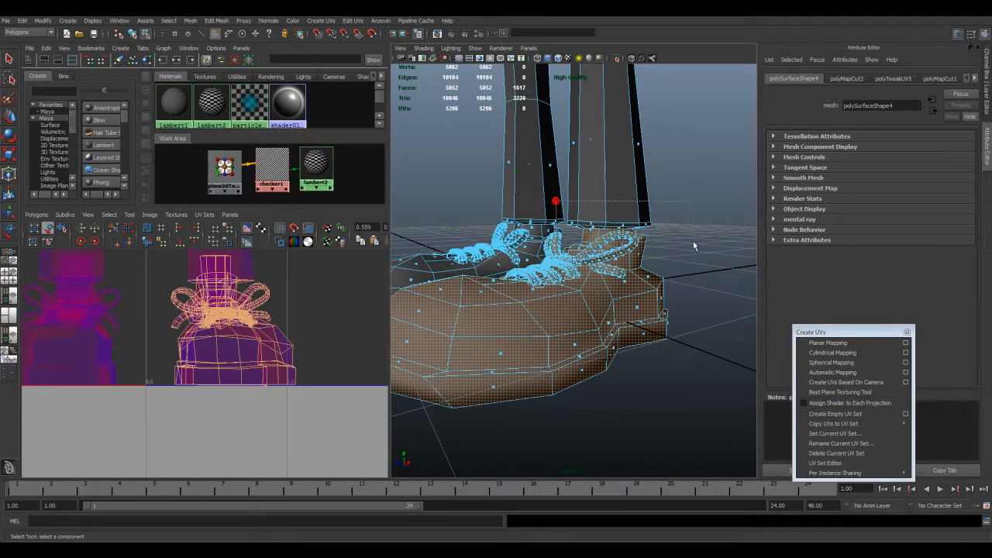
{"action": "left_click_drag", "start_coordinate": [678, 248], "coordinate": [597, 247], "text": "alt"}
{"action": "key", "text": "space"}
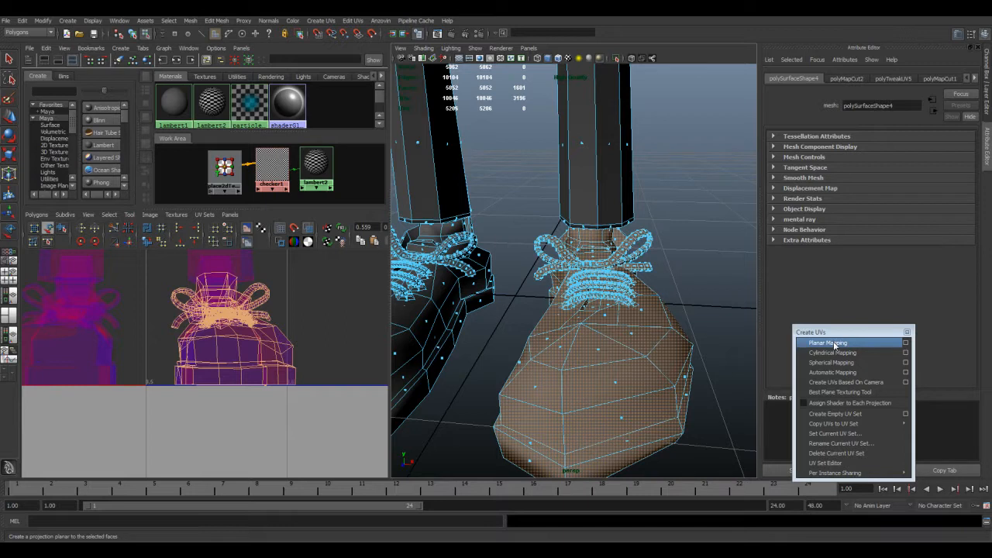
Apply planar mapping to the left shoe faces and enlarge the projection to about 6.549 wide and 12.875 high.
{"action": "left_click", "coordinate": [835, 345]}
{"action": "scroll", "coordinate": [638, 305], "scroll_direction": "down", "scroll_amount": 5}
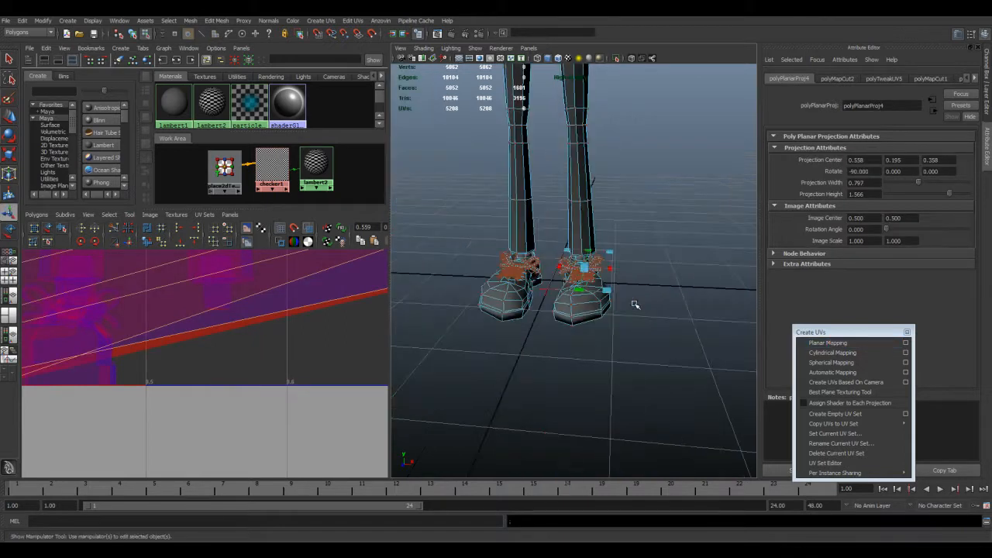
{"action": "left_click_drag", "start_coordinate": [612, 254], "coordinate": [702, 194]}
{"action": "scroll", "coordinate": [193, 367], "scroll_direction": "down", "scroll_amount": 5}
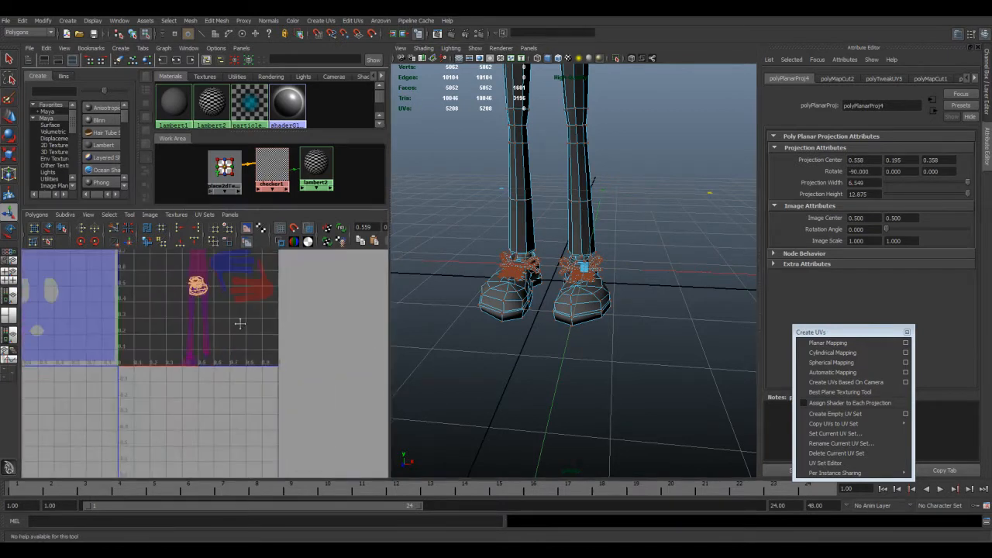
Reposition the shoe's planar projection so its UV shell sits beside the body's legs, below the hands, and scale it to about 3.881 by 7.631.
{"action": "scroll", "coordinate": [214, 375], "scroll_direction": "up", "scroll_amount": 3}
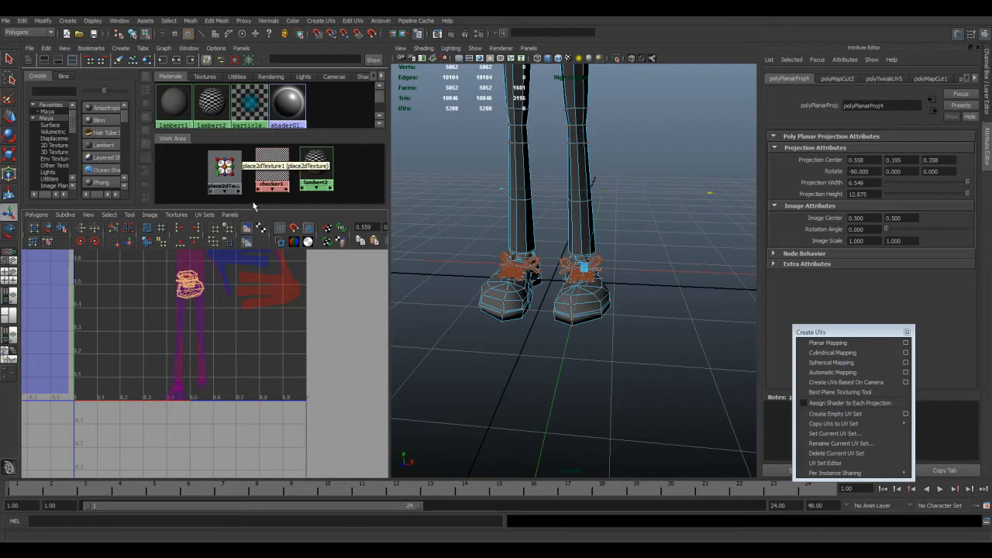
{"action": "left_click_drag", "start_coordinate": [583, 268], "coordinate": [524, 202]}
{"action": "left_click_drag", "start_coordinate": [685, 341], "coordinate": [578, 249]}
{"action": "left_click_drag", "start_coordinate": [516, 262], "coordinate": [522, 258]}
{"action": "left_click_drag", "start_coordinate": [477, 216], "coordinate": [514, 186], "text": "alt"}
{"action": "scroll", "coordinate": [245, 335], "scroll_direction": "up", "scroll_amount": 8}
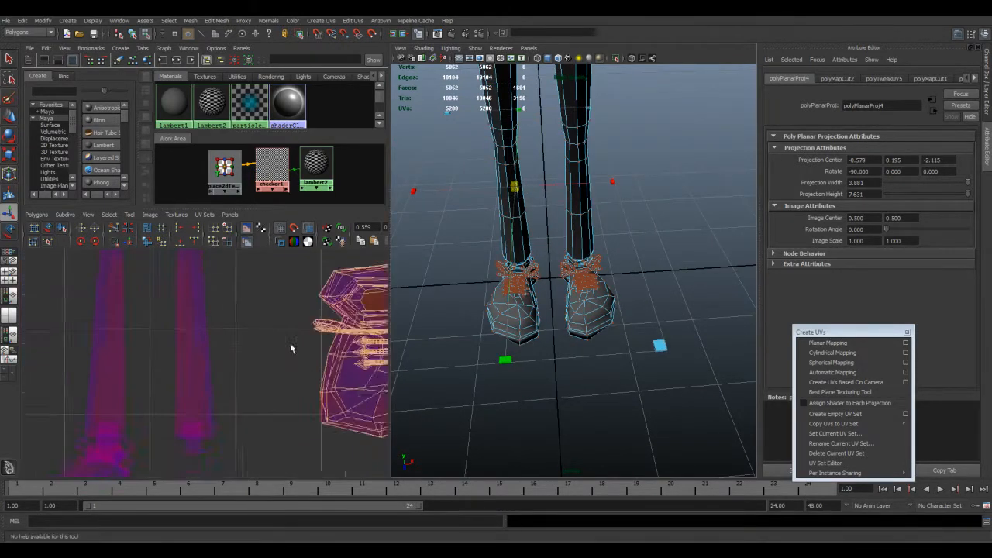
{"action": "scroll", "coordinate": [245, 335], "scroll_direction": "down", "scroll_amount": 10}
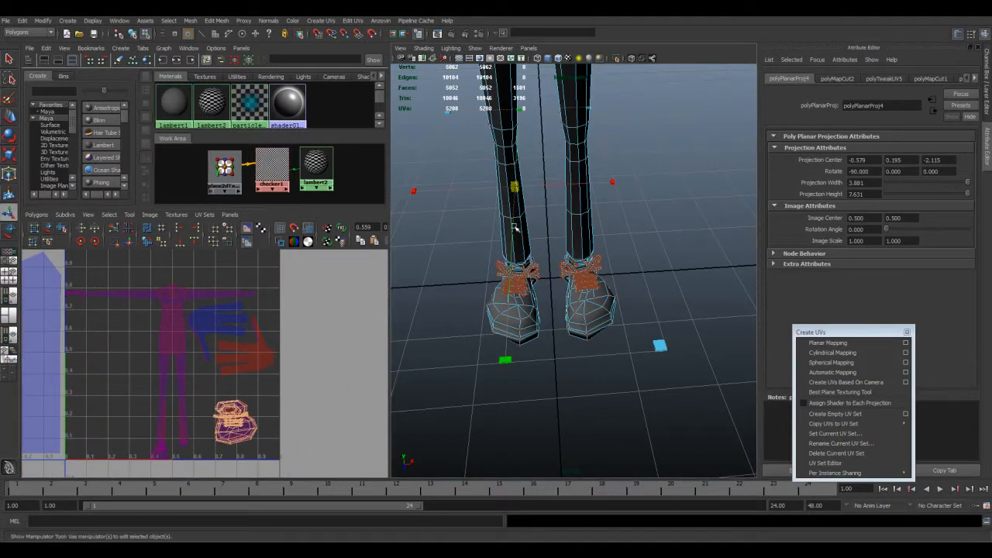
Return to object selection, select the whole character mesh and examine the layout of its head, body, hand and shoe UV shells.
{"action": "right_click_drag", "start_coordinate": [588, 276], "coordinate": [610, 265]}
{"action": "left_click", "coordinate": [534, 259]}
{"action": "middle_click_drag", "start_coordinate": [211, 386], "coordinate": [245, 381], "text": "alt"}
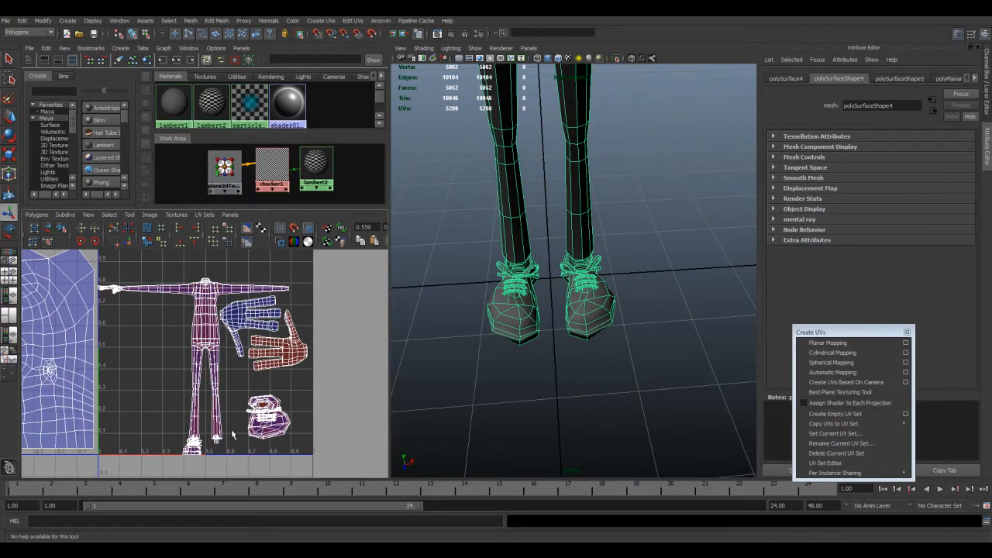
{"action": "middle_click_drag", "start_coordinate": [188, 374], "coordinate": [213, 389], "text": "alt"}
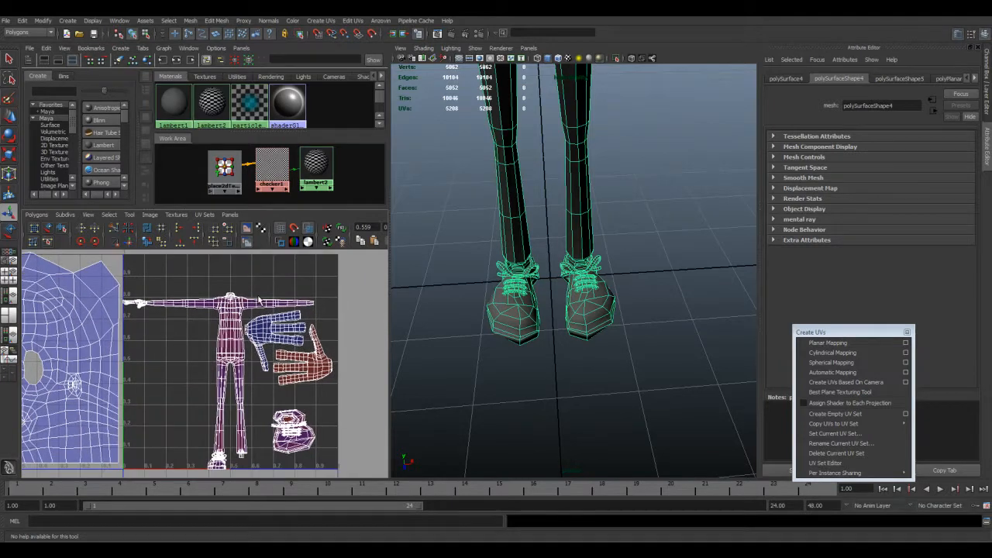
{"action": "scroll", "coordinate": [279, 330], "scroll_direction": "down", "scroll_amount": 4}
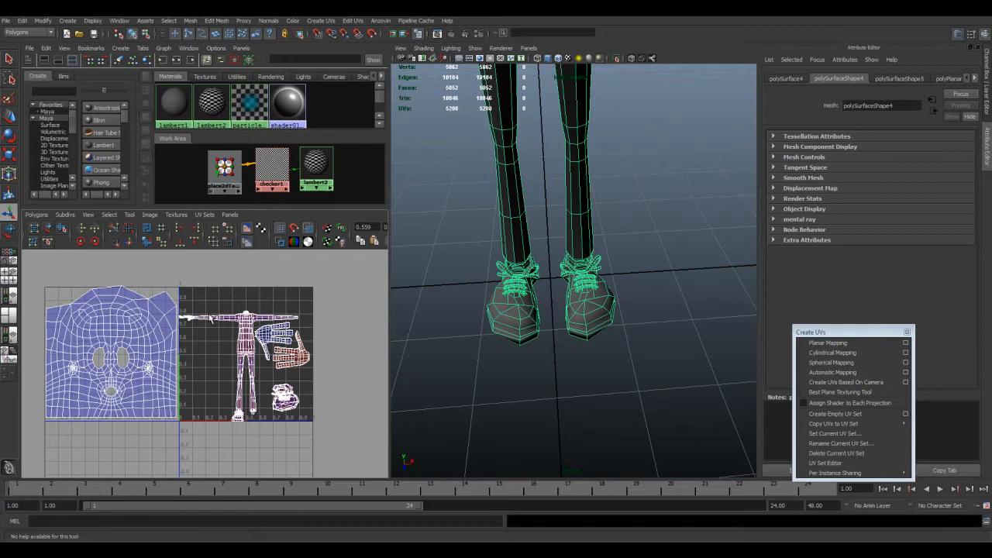
{"action": "middle_click_drag", "start_coordinate": [261, 373], "coordinate": [264, 380], "text": "alt"}
{"action": "right_click_drag", "start_coordinate": [265, 379], "coordinate": [304, 381], "text": "alt"}
{"action": "middle_click_drag", "start_coordinate": [303, 380], "coordinate": [238, 396], "text": "alt"}
Select the entire blue hand UV shell and undo the relax tried on it.
{"action": "right_click_drag", "start_coordinate": [240, 348], "coordinate": [245, 373]}
{"action": "left_click_drag", "start_coordinate": [276, 323], "coordinate": [294, 338]}
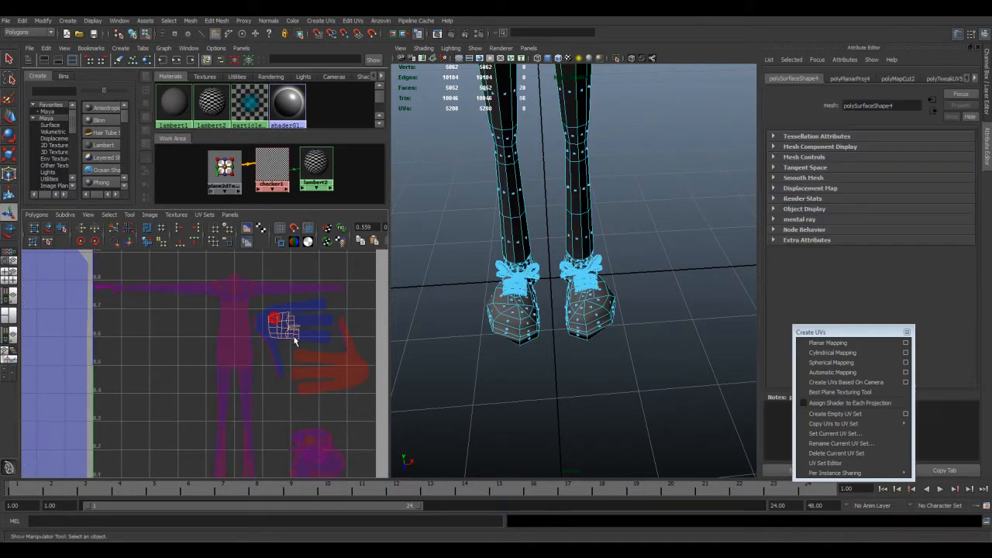
{"action": "right_click_drag", "start_coordinate": [307, 336], "coordinate": [332, 341]}
{"action": "right_click_drag", "start_coordinate": [608, 301], "coordinate": [647, 289]}
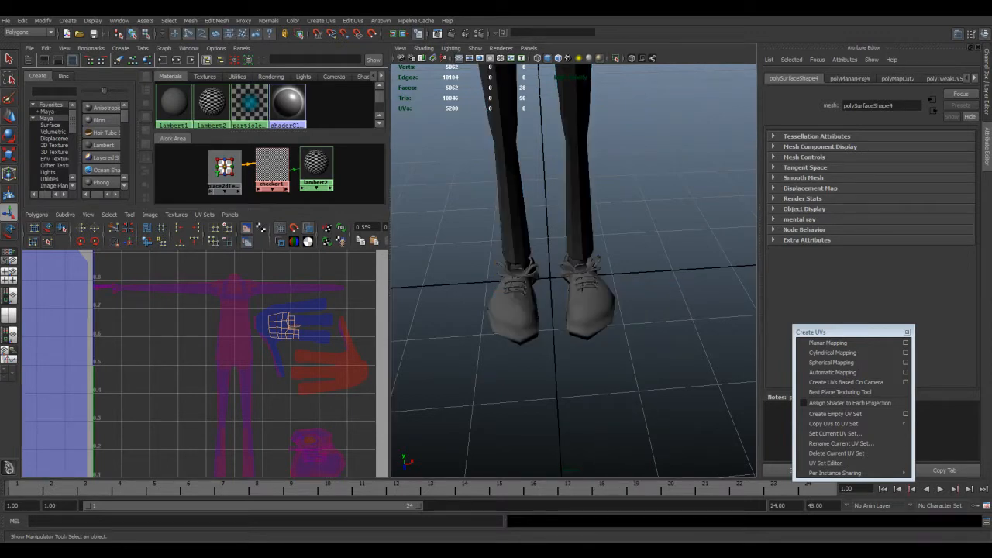
{"action": "key", "text": "ctrl+z"}
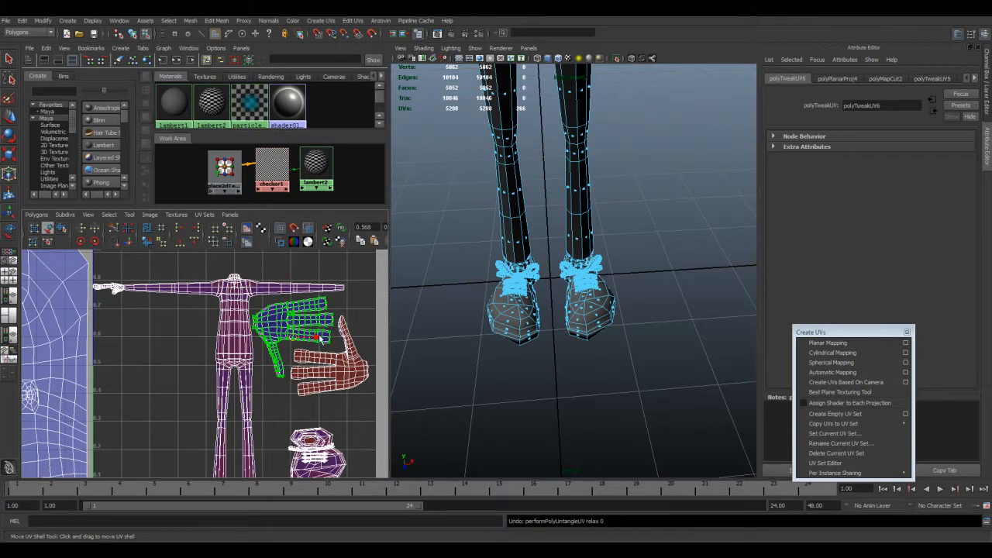
Enlarge the UV editor and relax the selected blue hand UV shell.
{"action": "key", "text": "space"}
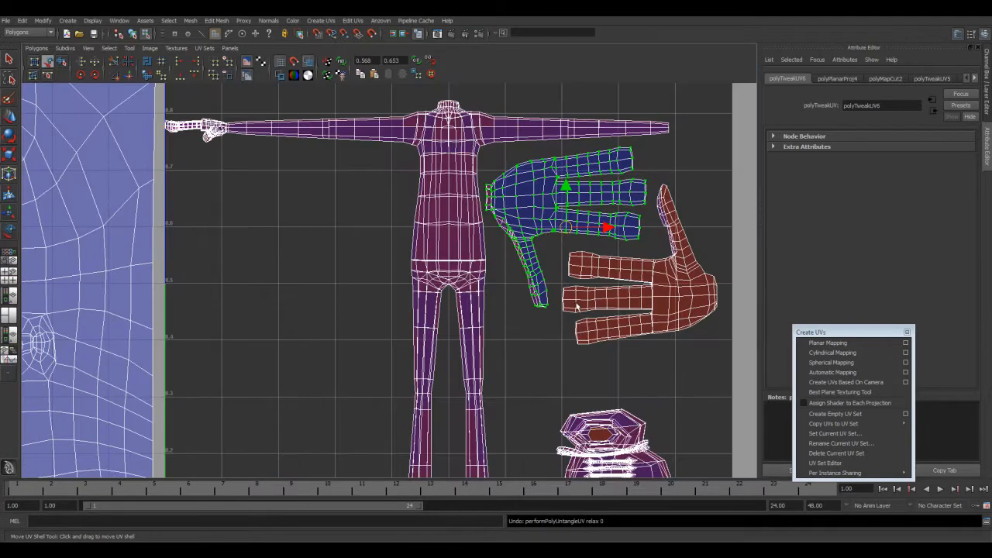
{"action": "middle_click_drag", "start_coordinate": [554, 282], "coordinate": [502, 354], "text": "alt"}
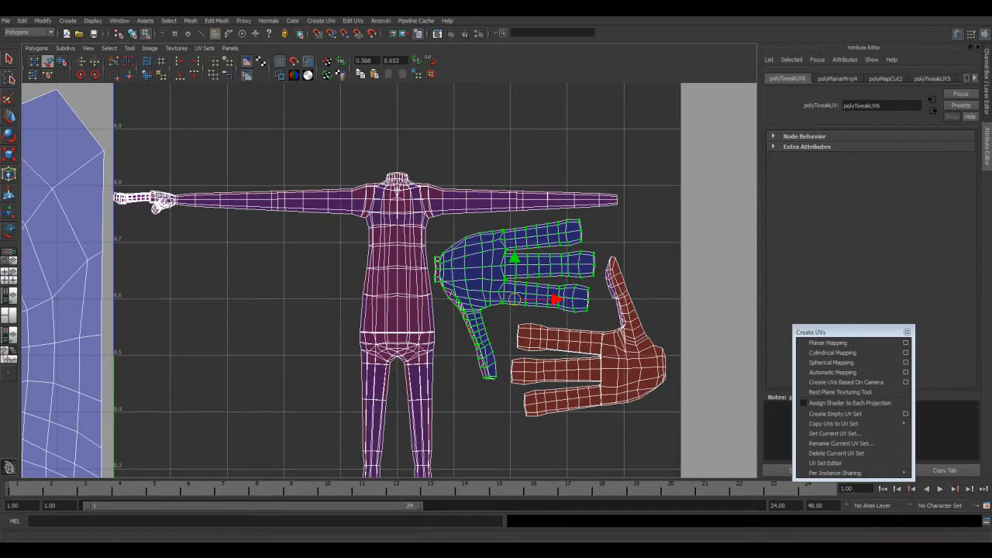
{"action": "middle_click_drag", "start_coordinate": [439, 247], "coordinate": [454, 265], "text": "alt"}
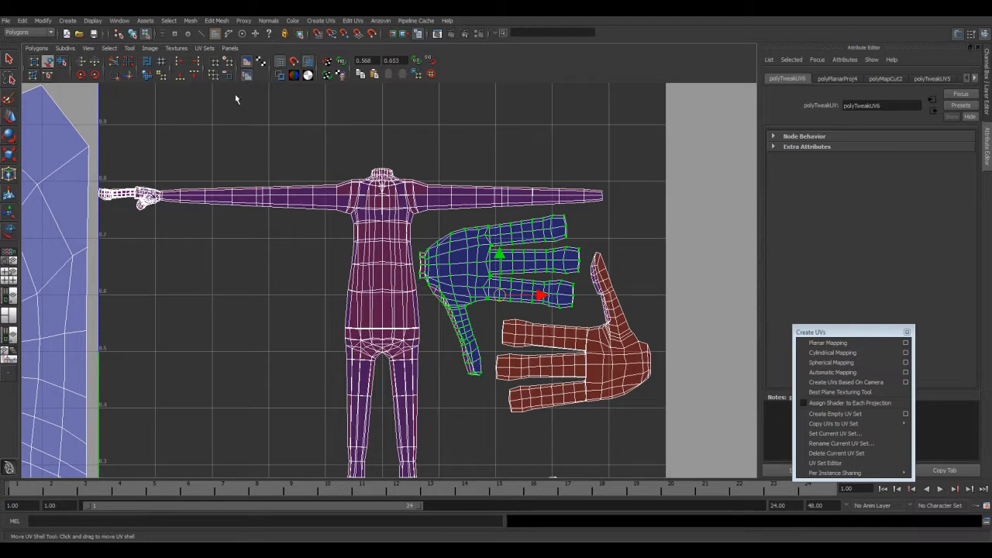
{"action": "left_click", "coordinate": [163, 79]}
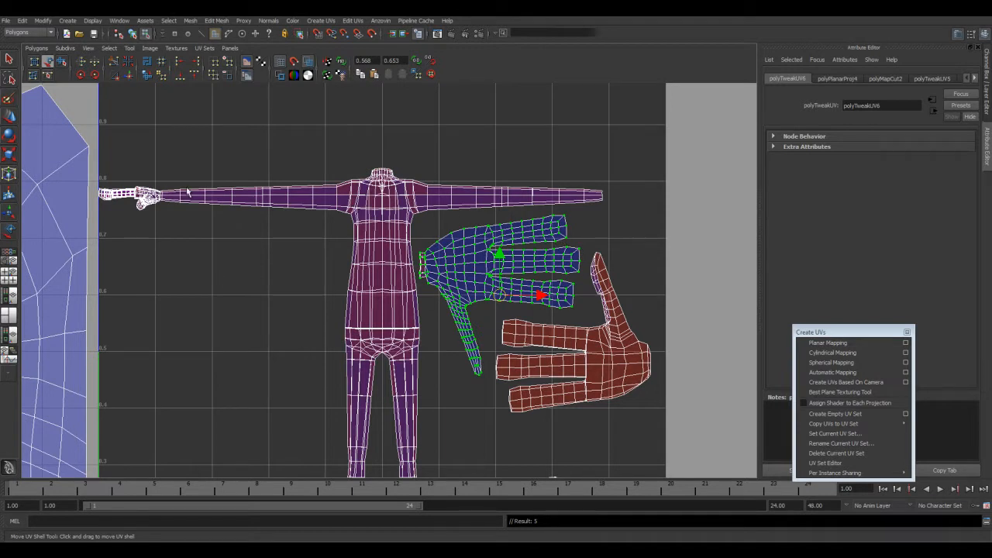
Smooth the blue hand UV shell further with the Smooth UV Tool, and return to the Move UV Shell Tool.
{"action": "left_click", "coordinate": [62, 61]}
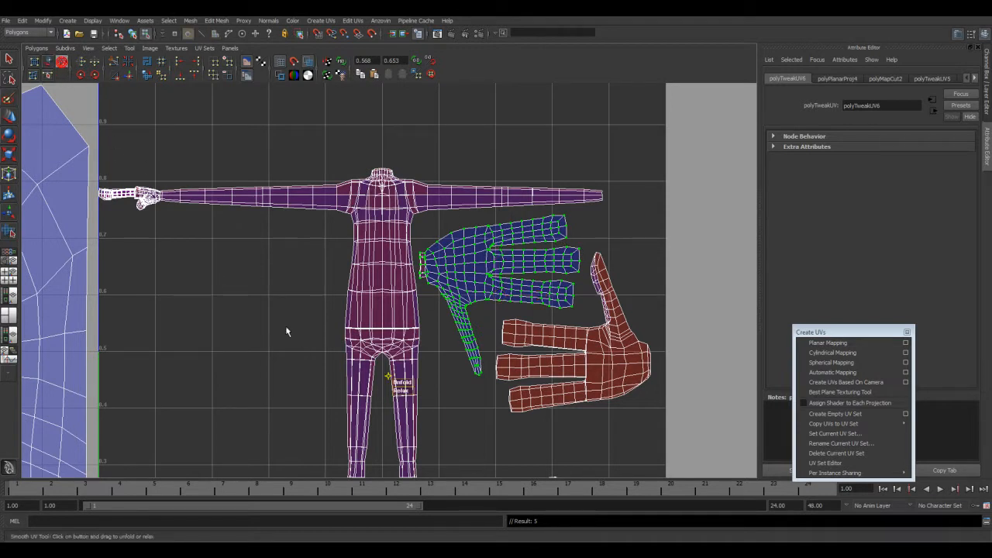
{"action": "left_click_drag", "start_coordinate": [404, 386], "coordinate": [420, 387]}
{"action": "left_click", "coordinate": [381, 285]}
{"action": "left_click", "coordinate": [378, 290]}
{"action": "left_click", "coordinate": [47, 61]}
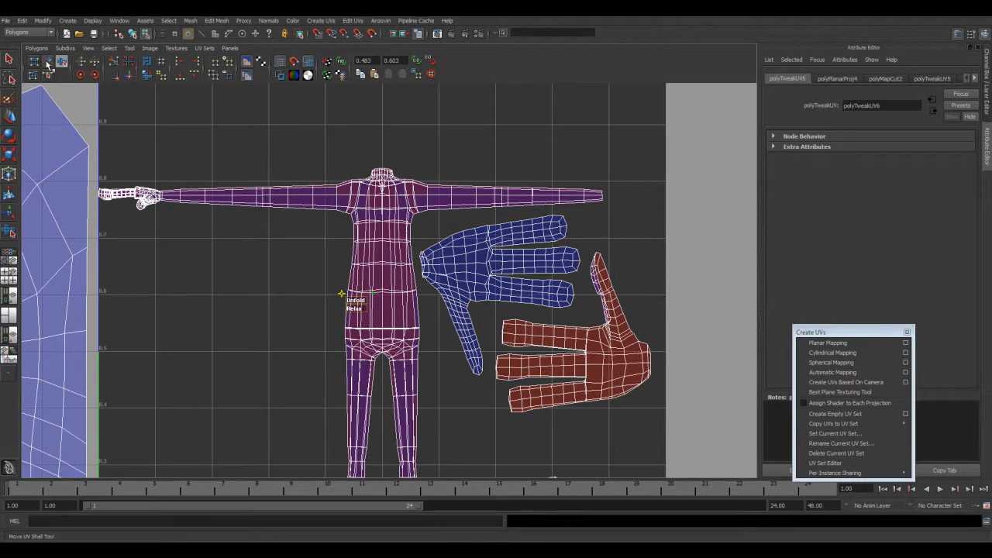
Try to relax the whole body UV shell, and undo the relax.
{"action": "left_click", "coordinate": [383, 329]}
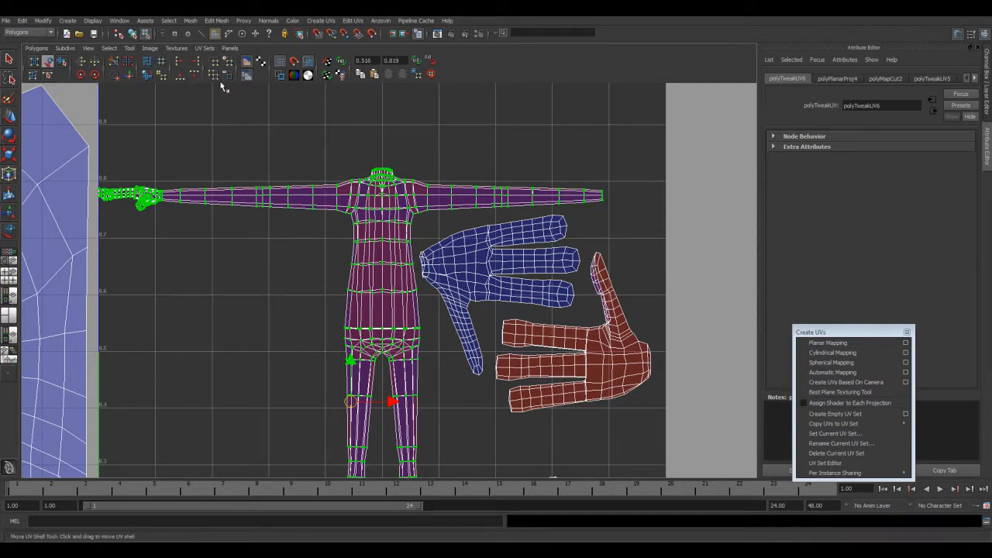
{"action": "left_click", "coordinate": [162, 75]}
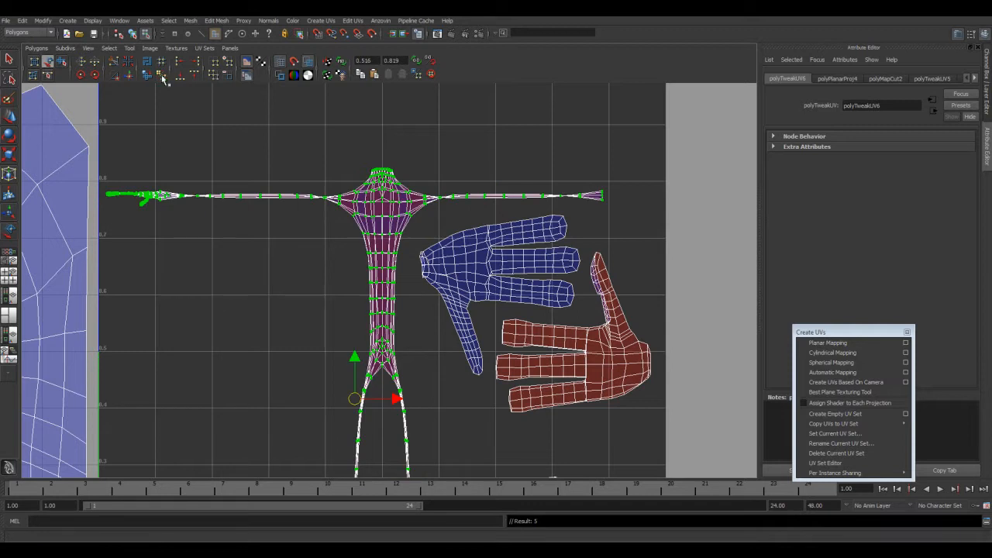
{"action": "key", "text": "ctrl+z"}
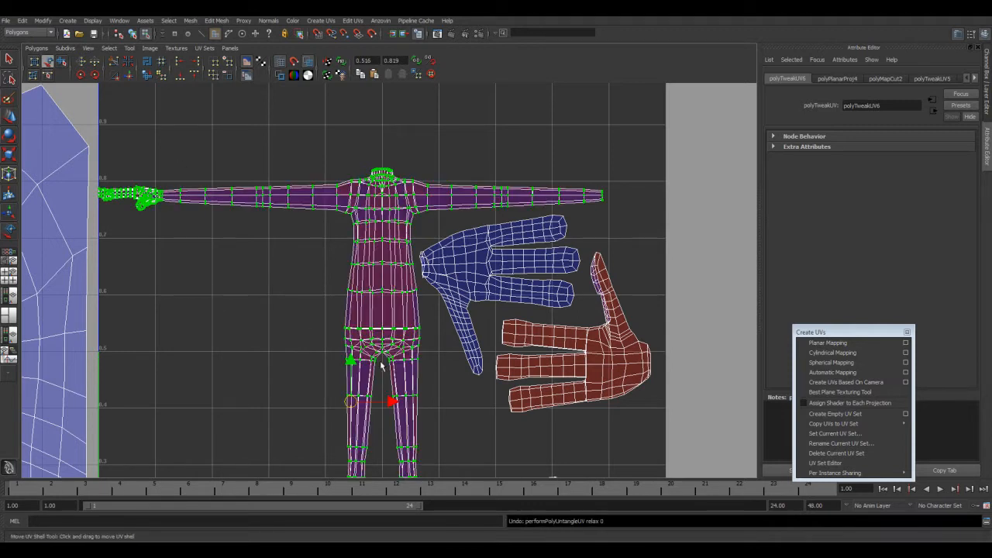
Examine the spacing of the body, hand, shoe and head shells across the UV layout.
{"action": "scroll", "coordinate": [404, 267], "scroll_direction": "down", "scroll_amount": 2}
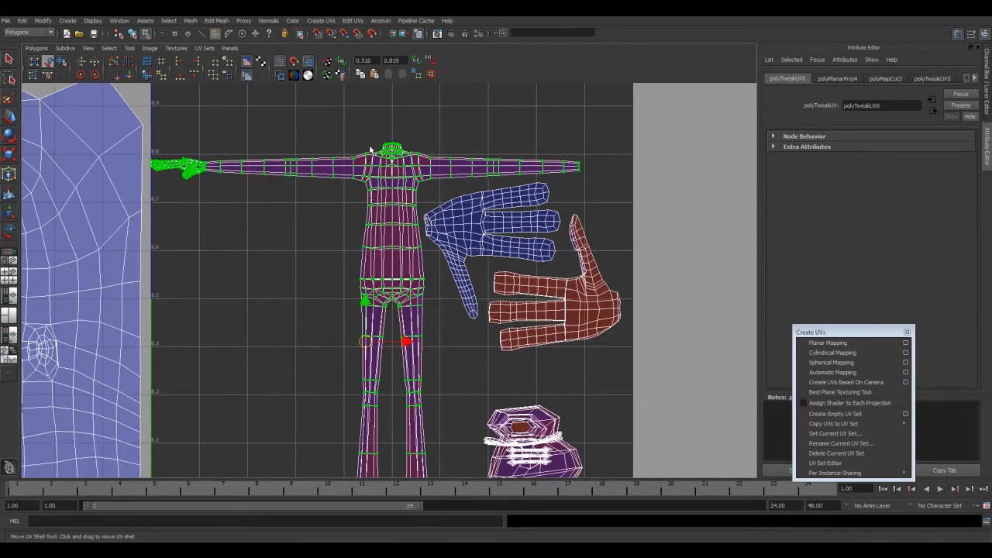
{"action": "scroll", "coordinate": [448, 343], "scroll_direction": "down", "scroll_amount": 2}
{"action": "middle_click_drag", "start_coordinate": [452, 330], "coordinate": [452, 290], "text": "alt"}
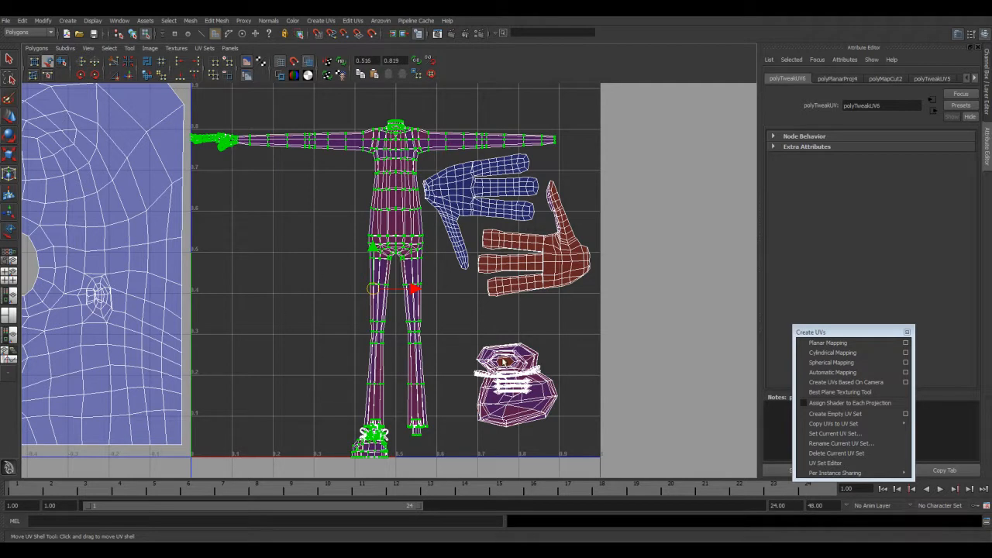
{"action": "middle_click_drag", "start_coordinate": [259, 288], "coordinate": [458, 364], "text": "alt"}
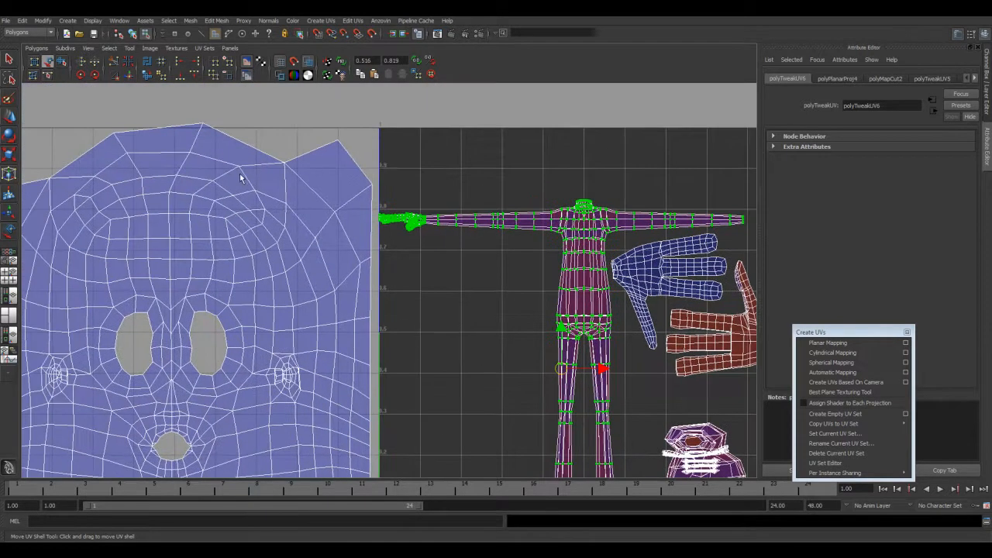
{"action": "middle_click_drag", "start_coordinate": [220, 243], "coordinate": [73, 195], "text": "alt"}
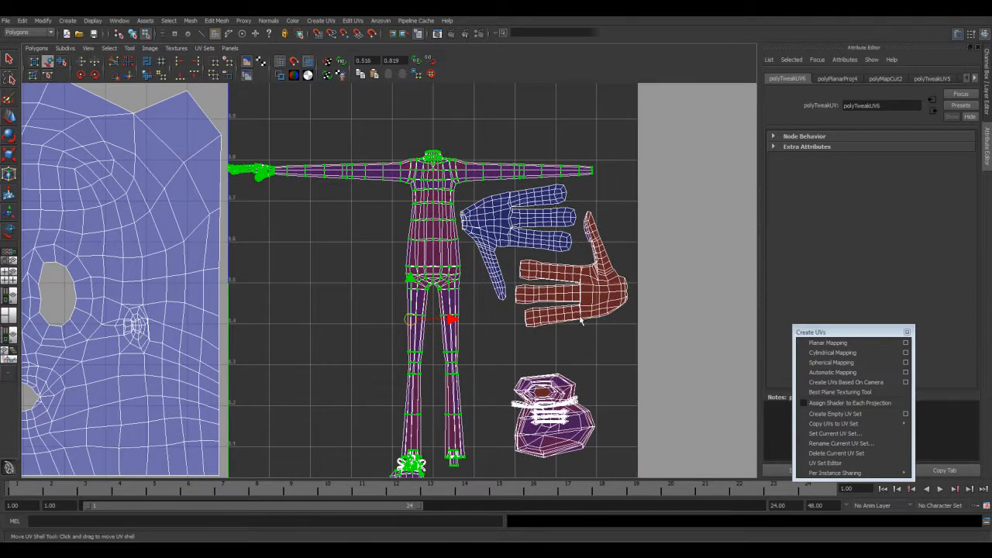
{"action": "middle_click_drag", "start_coordinate": [554, 277], "coordinate": [555, 307], "text": "alt"}
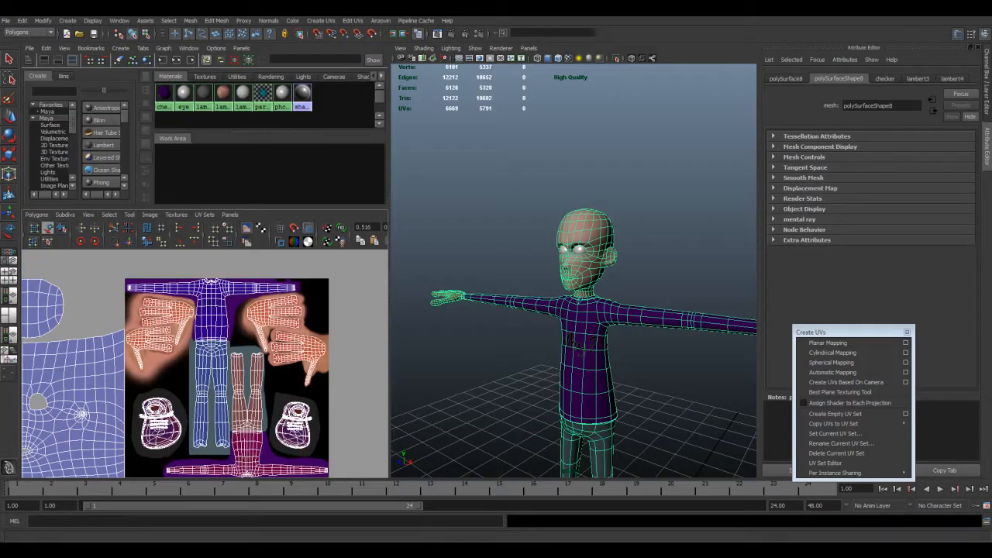
Examine the finished character and how its hand, shoe, shirt and trouser UV shells line up with the painted texture.
{"action": "middle_click_drag", "start_coordinate": [525, 334], "coordinate": [483, 268], "text": "alt"}
{"action": "scroll", "coordinate": [541, 255], "scroll_direction": "down", "scroll_amount": 6}
{"action": "left_click_drag", "start_coordinate": [528, 248], "coordinate": [562, 260], "text": "alt"}
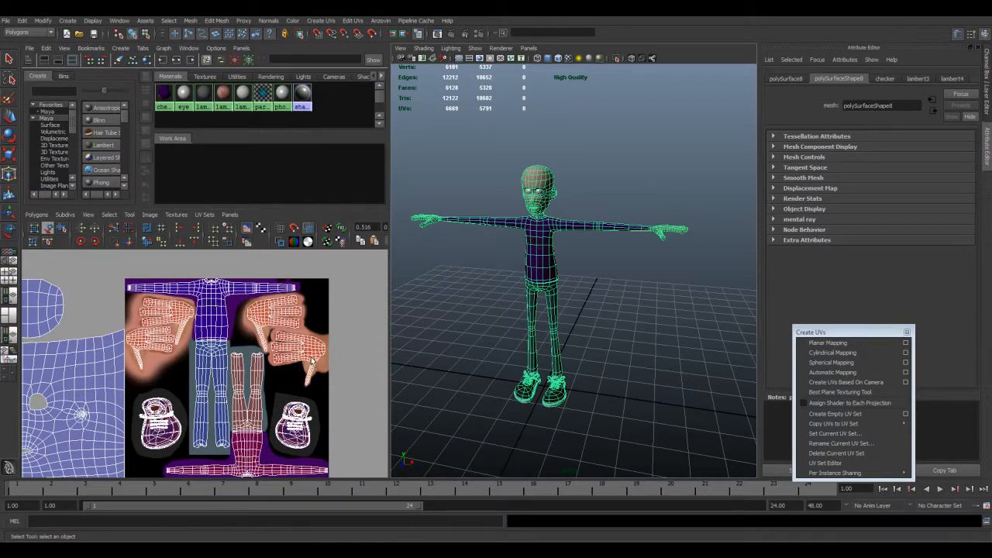
{"action": "key", "text": "space"}
{"action": "middle_click_drag", "start_coordinate": [481, 311], "coordinate": [541, 306], "text": "alt"}
{"action": "right_click_drag", "start_coordinate": [541, 305], "coordinate": [520, 317], "text": "alt"}
{"action": "middle_click_drag", "start_coordinate": [520, 317], "coordinate": [577, 314], "text": "alt"}
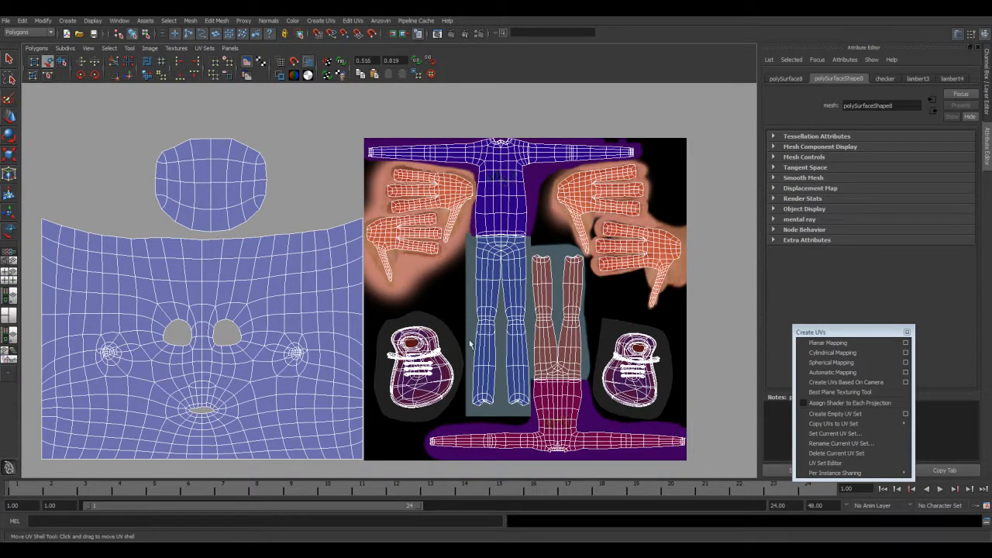
{"action": "scroll", "coordinate": [521, 330], "scroll_direction": "up", "scroll_amount": 2}
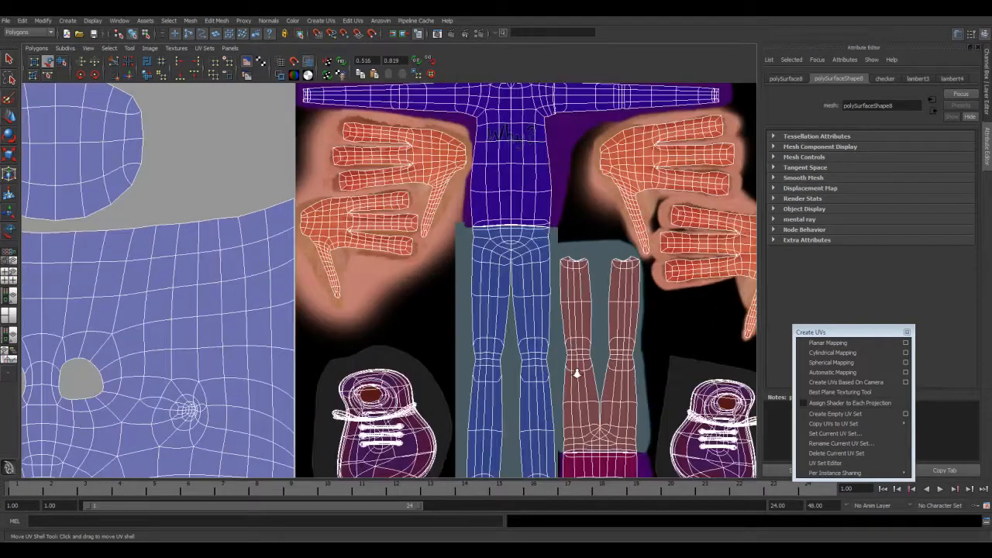
{"action": "scroll", "coordinate": [516, 371], "scroll_direction": "up", "scroll_amount": 4}
{"action": "middle_click_drag", "start_coordinate": [516, 372], "coordinate": [495, 397], "text": "alt"}
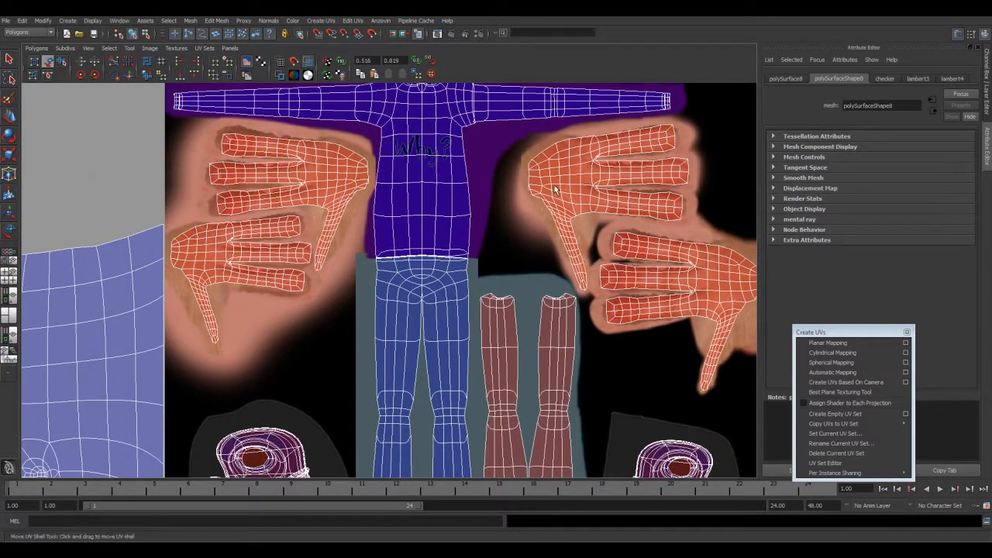
Select the textured character mesh, switch to UV selection and select the UVs of the hand at the end of its left arm.
{"action": "left_click", "coordinate": [610, 197]}
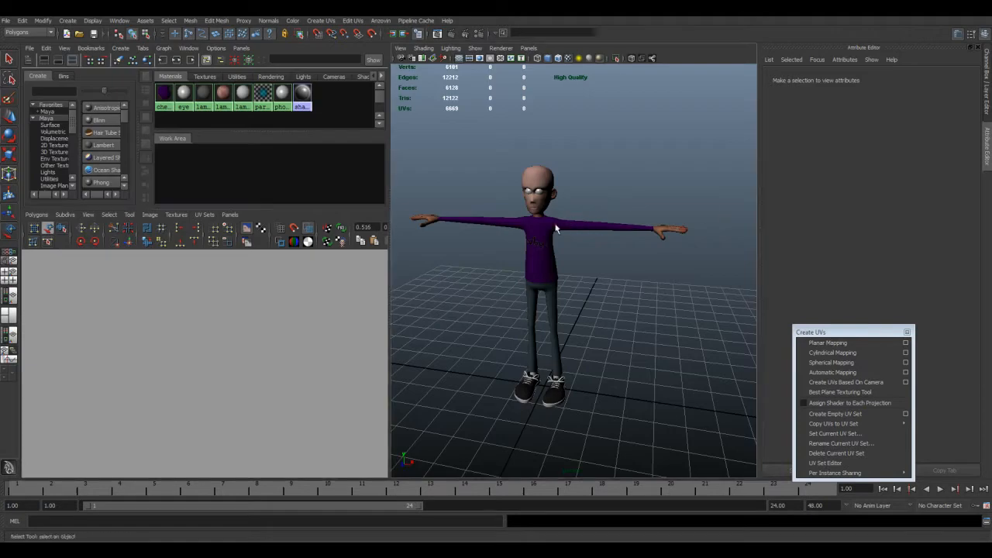
{"action": "left_click", "coordinate": [545, 238]}
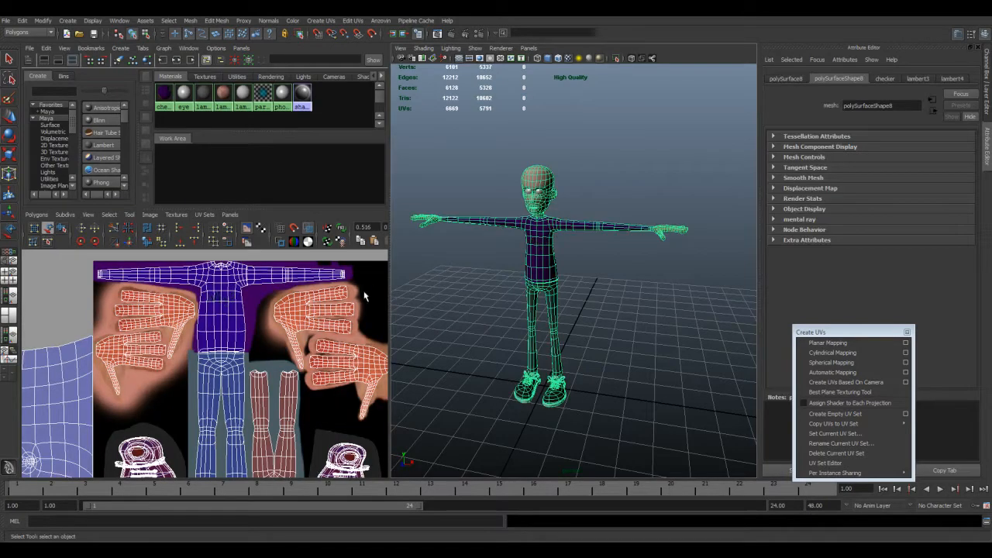
{"action": "right_click_drag", "start_coordinate": [535, 243], "coordinate": [535, 221]}
{"action": "left_click", "coordinate": [128, 242]}
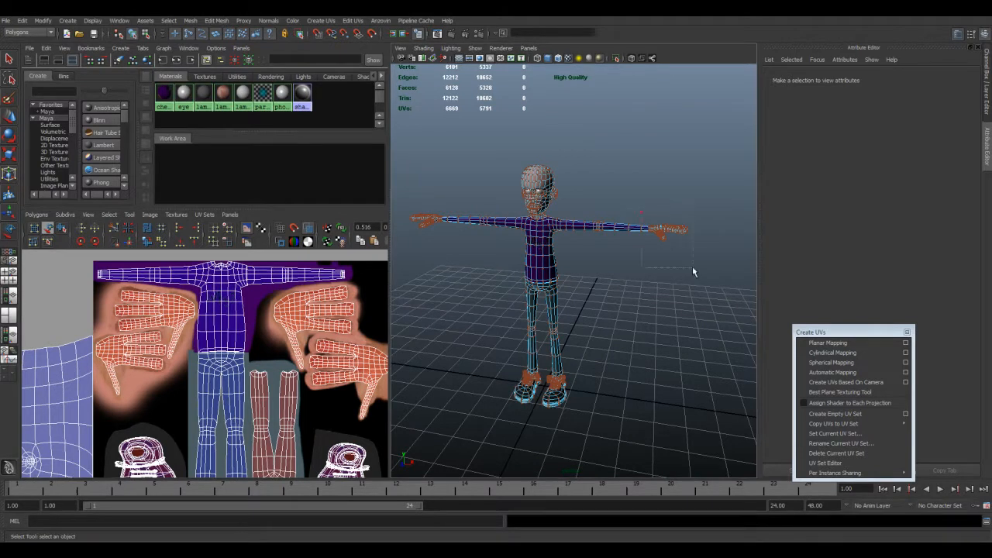
{"action": "left_click", "coordinate": [643, 217]}
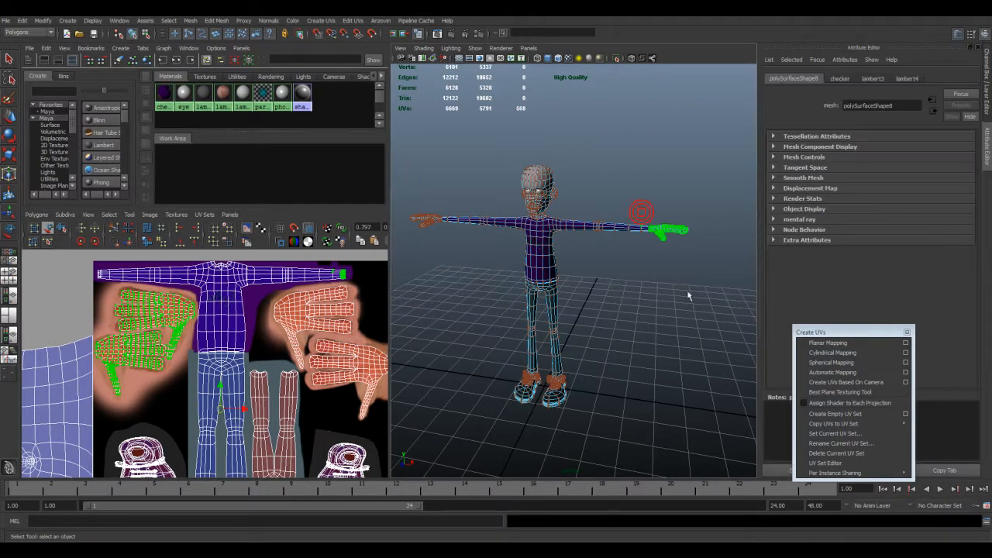
Select only the upper UV shell of that hand over the painted texture, and undo a small trial move.
{"action": "left_click", "coordinate": [169, 315]}
{"action": "right_click", "coordinate": [171, 312]}
{"action": "right_click_drag", "start_coordinate": [171, 312], "coordinate": [208, 312]}
{"action": "left_click", "coordinate": [169, 312]}
{"action": "left_click_drag", "start_coordinate": [169, 312], "coordinate": [185, 330]}
{"action": "key", "text": "ctrl+z"}
Enlarge the UV editor and try to move the selected hand shell down off its painted hand texture, undoing the move.
{"action": "key", "text": "space"}
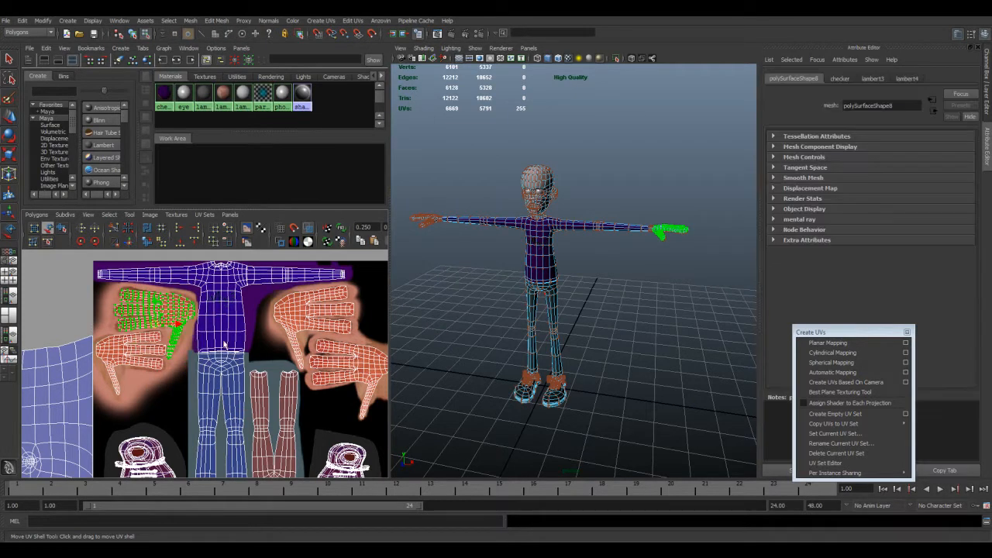
{"action": "scroll", "coordinate": [415, 339], "scroll_direction": "up", "scroll_amount": 2}
{"action": "middle_click_drag", "start_coordinate": [415, 337], "coordinate": [456, 344], "text": "alt"}
{"action": "left_click_drag", "start_coordinate": [455, 330], "coordinate": [468, 464]}
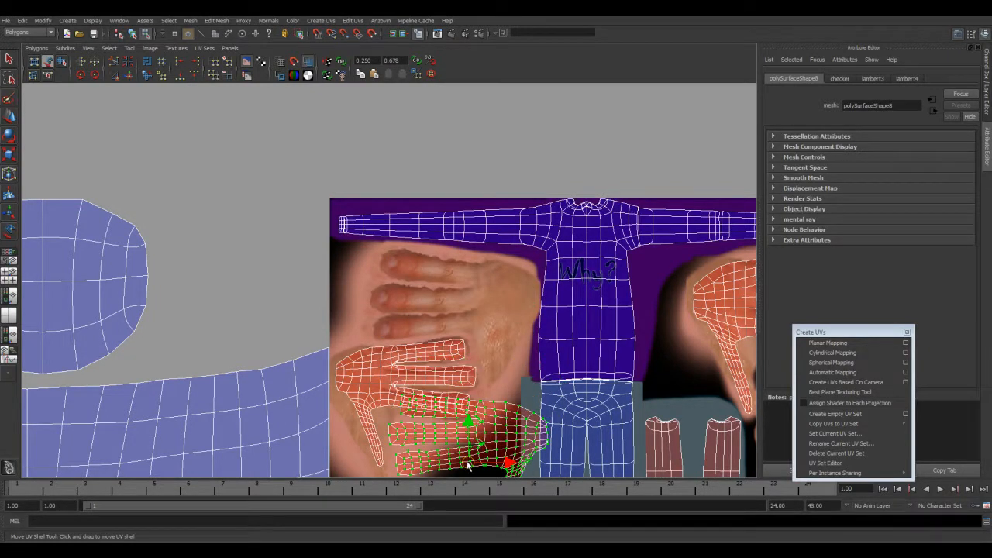
{"action": "key", "text": "ctrl+z"}
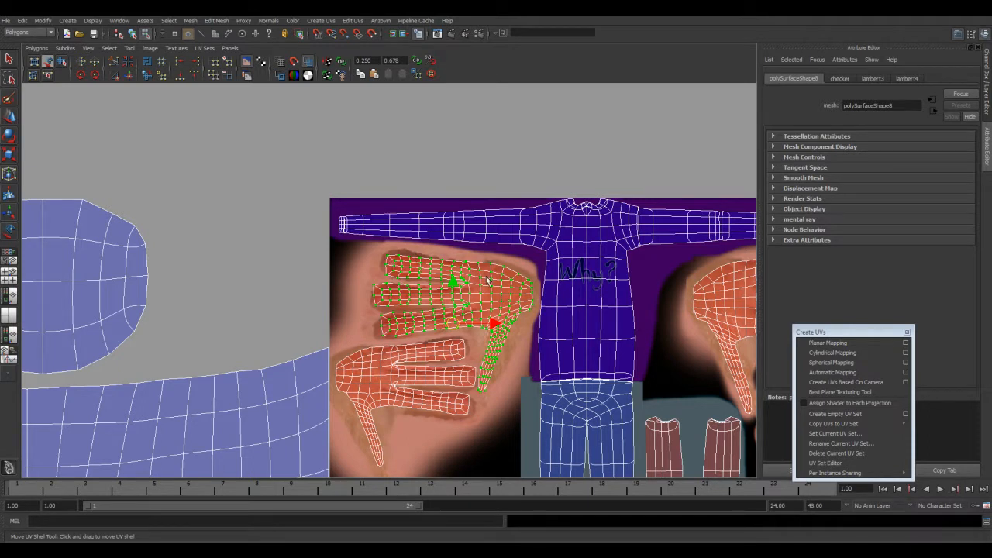
{"action": "mouse_move", "coordinate": [455, 329]}
{"action": "left_mouse_down"}
{"action": "mouse_move", "coordinate": [553, 375]}
{"action": "mouse_move", "coordinate": [461, 325]}
{"action": "left_mouse_up"}
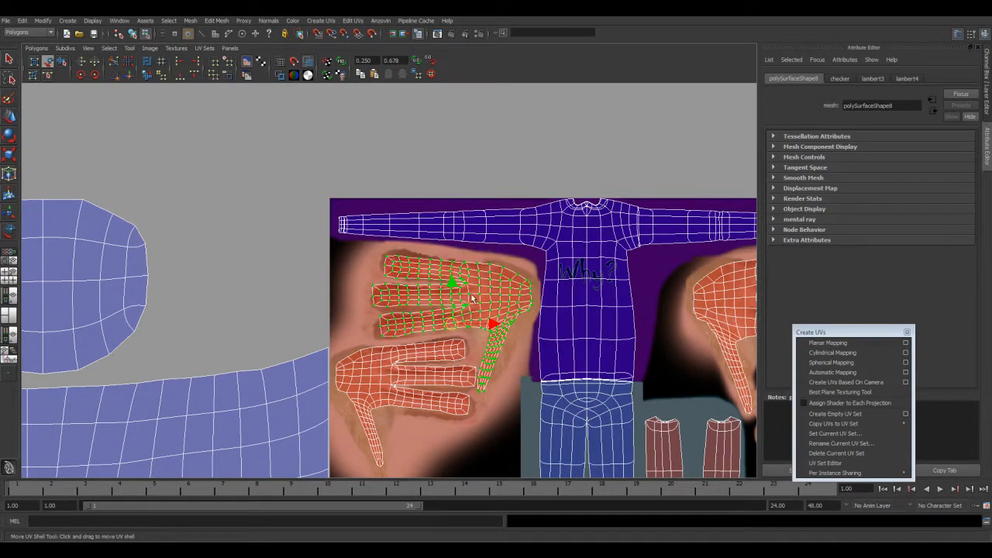
Turn off the smooth mesh preview and move the outer thigh UV of the front trouser shell slightly outward over the painted texture.
{"action": "middle_click_drag", "start_coordinate": [504, 349], "coordinate": [399, 133], "text": "alt"}
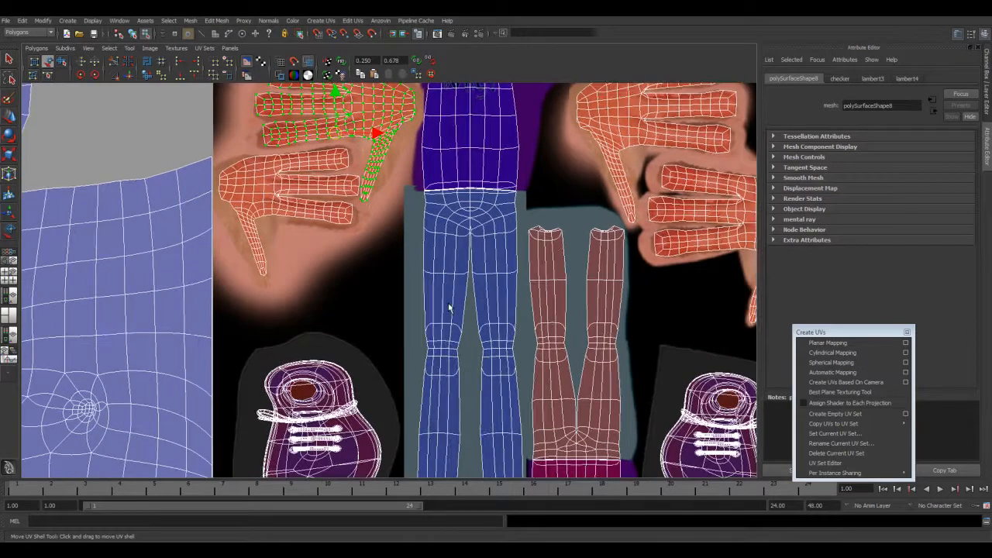
{"action": "right_click", "coordinate": [416, 296]}
{"action": "left_click", "coordinate": [425, 293]}
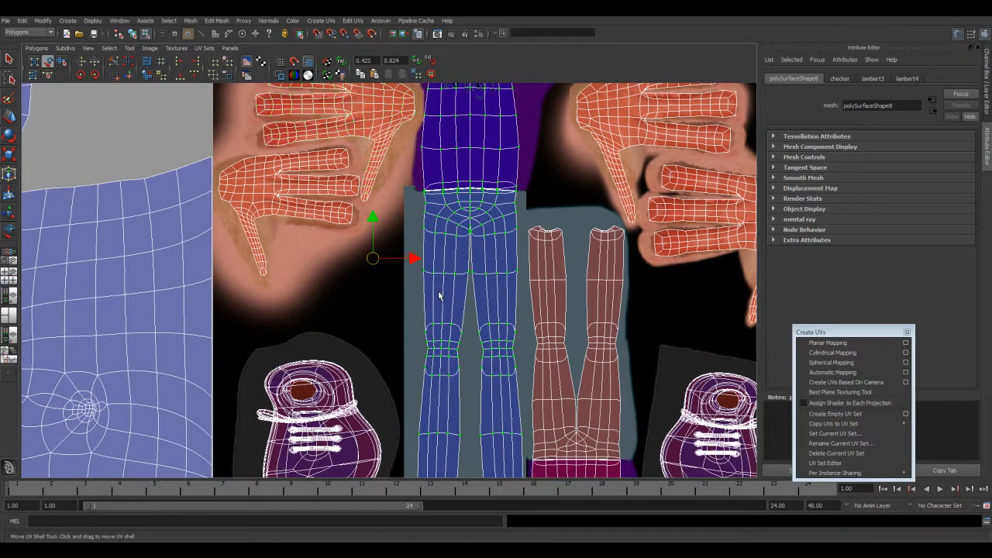
{"action": "key", "text": "1"}
{"action": "left_click", "coordinate": [419, 279]}
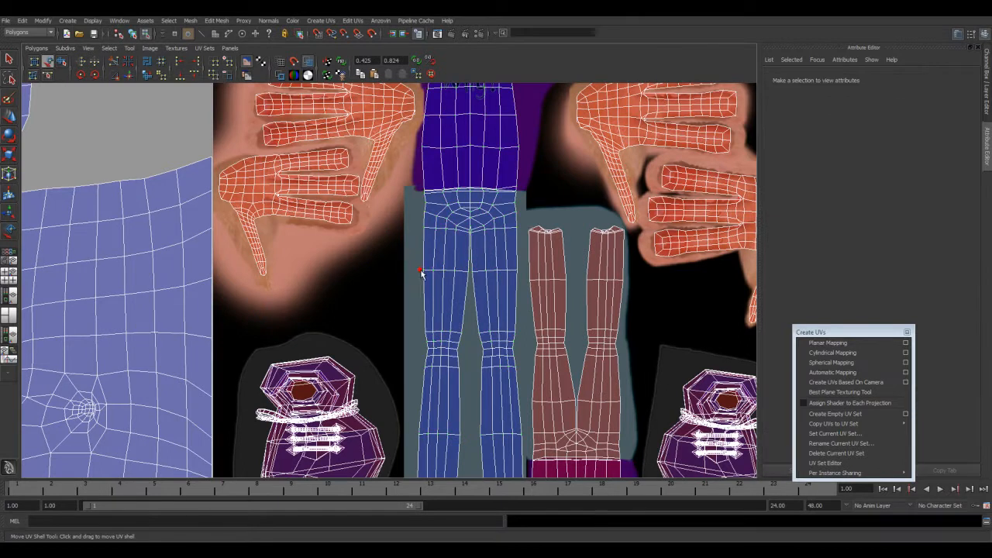
{"action": "left_click", "coordinate": [11, 118]}
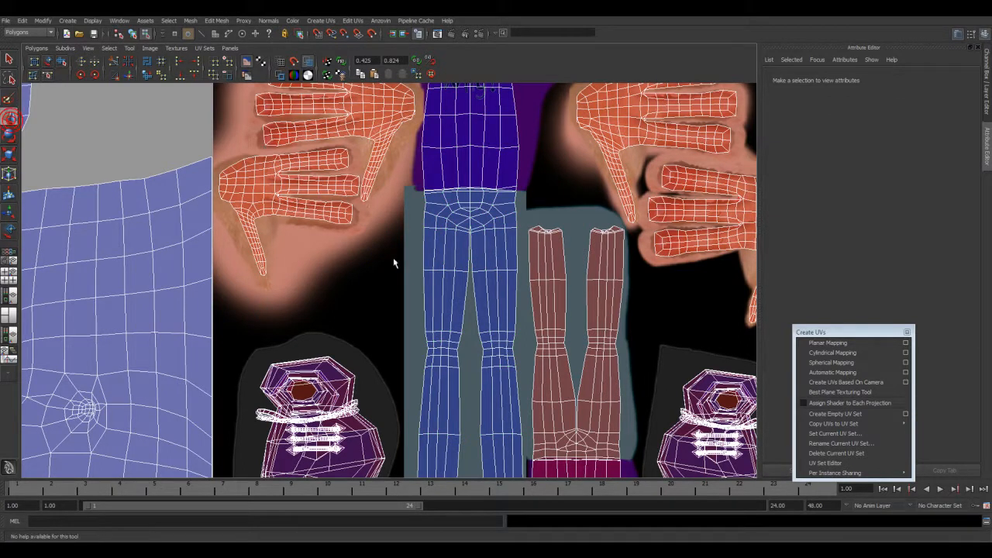
{"action": "left_click", "coordinate": [413, 273]}
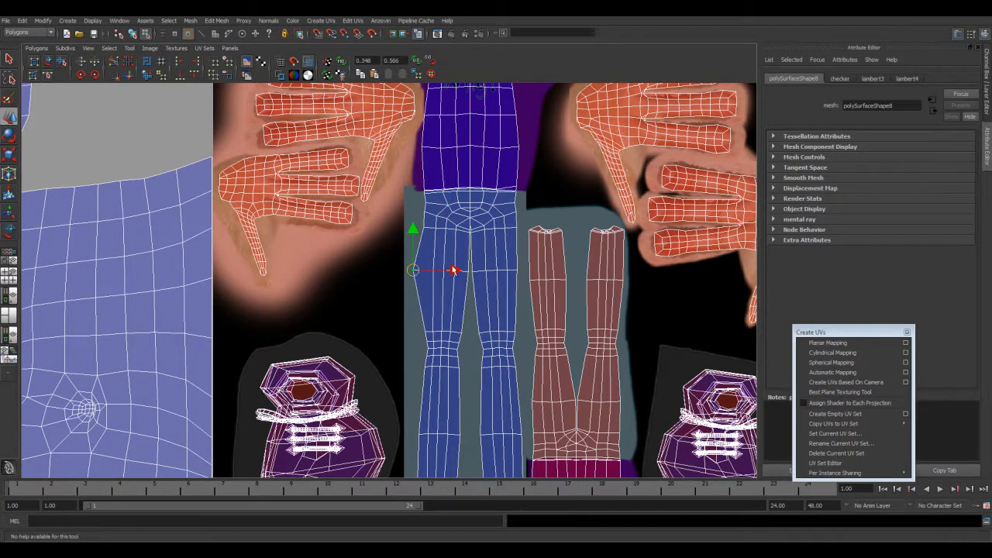
Examine how the moved trouser UV affects the texture on the character's leg and body in the 3D view.
{"action": "key", "text": "space"}
{"action": "key", "text": "space"}
{"action": "middle_click_drag", "start_coordinate": [394, 198], "coordinate": [545, 326], "text": "alt"}
{"action": "left_click_drag", "start_coordinate": [415, 336], "coordinate": [454, 341], "text": "alt"}
{"action": "scroll", "coordinate": [443, 343], "scroll_direction": "up", "scroll_amount": 5}
{"action": "middle_click_drag", "start_coordinate": [480, 351], "coordinate": [452, 379], "text": "alt"}
{"action": "left_click_drag", "start_coordinate": [452, 379], "coordinate": [427, 331], "text": "alt"}
{"action": "middle_click_drag", "start_coordinate": [477, 432], "coordinate": [479, 308], "text": "alt"}
{"action": "key", "text": "space"}
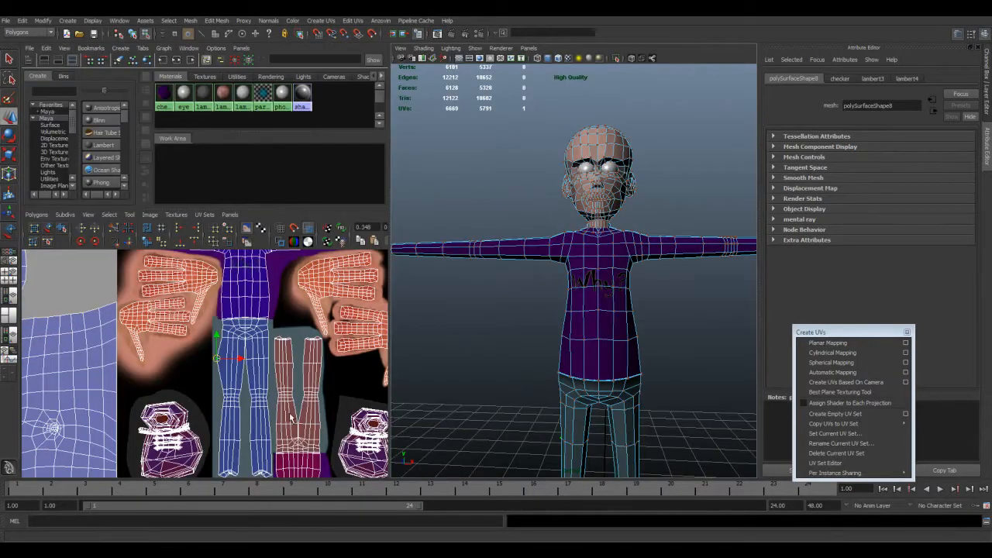
Try moving the shirt-front UV in the middle of the painted "Why?" lettering, and undo the move.
{"action": "scroll", "coordinate": [304, 453], "scroll_direction": "up", "scroll_amount": 3}
{"action": "middle_click_drag", "start_coordinate": [336, 326], "coordinate": [313, 489], "text": "alt"}
{"action": "key", "text": "w"}
{"action": "key", "text": "space"}
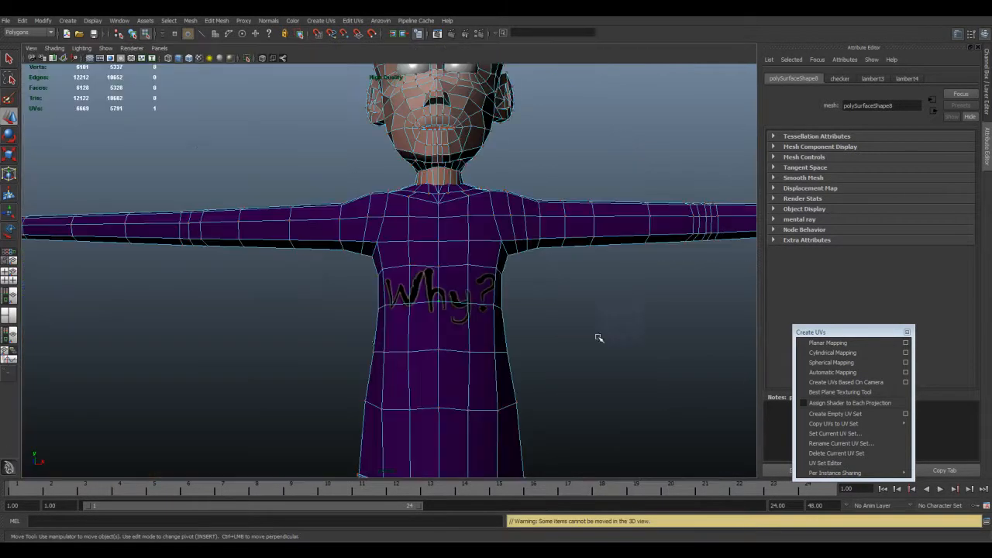
{"action": "key", "text": "space"}
{"action": "scroll", "coordinate": [613, 306], "scroll_direction": "up", "scroll_amount": 8}
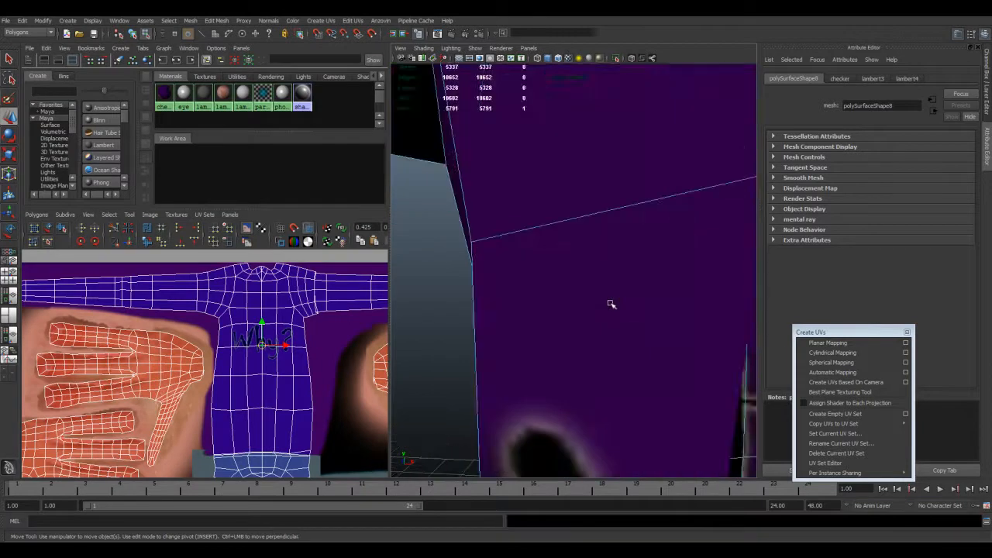
{"action": "scroll", "coordinate": [611, 303], "scroll_direction": "down", "scroll_amount": 5}
{"action": "middle_click_drag", "start_coordinate": [607, 301], "coordinate": [569, 294], "text": "alt"}
{"action": "left_click_drag", "start_coordinate": [569, 294], "coordinate": [501, 294], "text": "alt"}
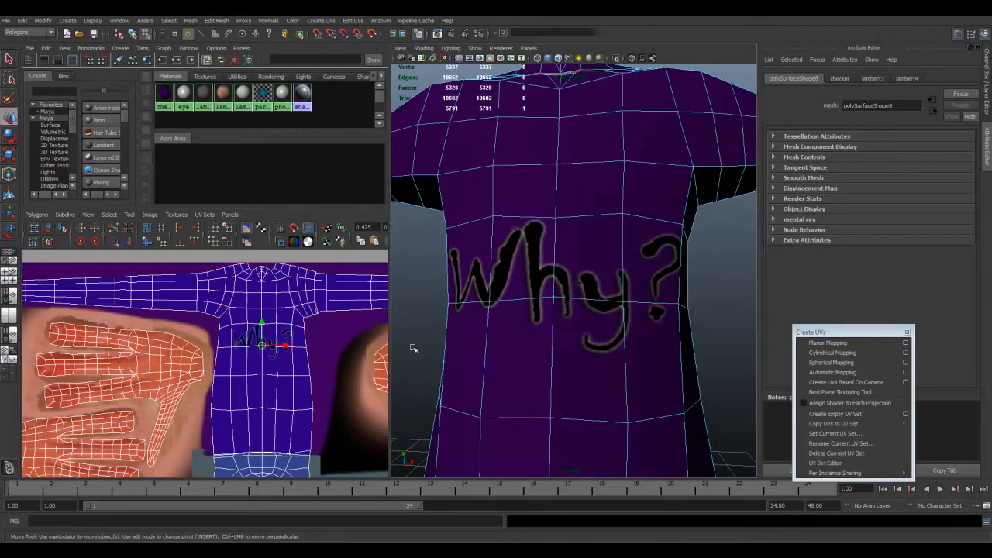
{"action": "mouse_move", "coordinate": [261, 346]}
{"action": "left_mouse_down"}
{"action": "mouse_move", "coordinate": [271, 333]}
{"action": "mouse_move", "coordinate": [262, 359]}
{"action": "mouse_move", "coordinate": [273, 339]}
{"action": "left_mouse_up"}
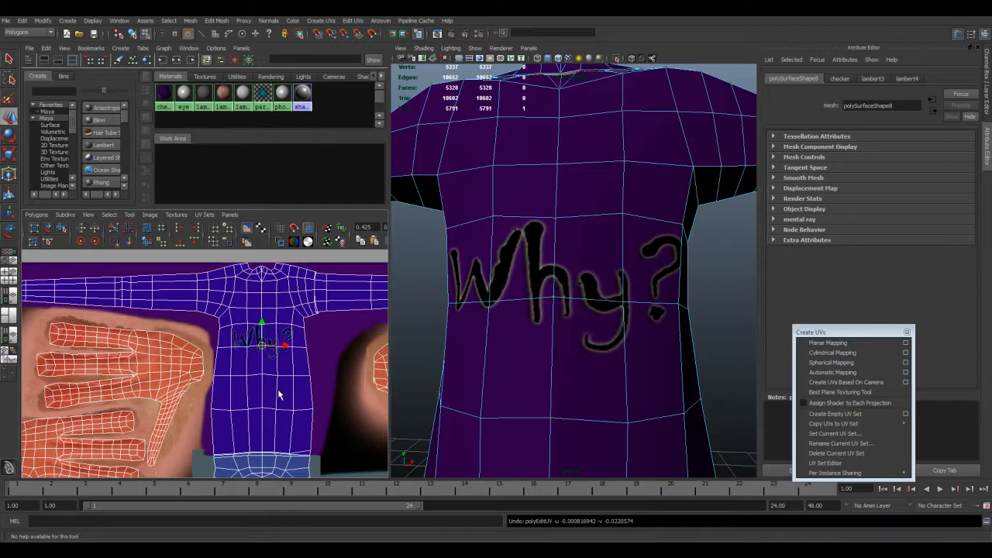
Examine the complete UV layout beside the character, checking the shirt lettering, body and hands from several angles.
{"action": "scroll", "coordinate": [279, 395], "scroll_direction": "down", "scroll_amount": 8}
{"action": "middle_click_drag", "start_coordinate": [275, 364], "coordinate": [337, 356], "text": "alt"}
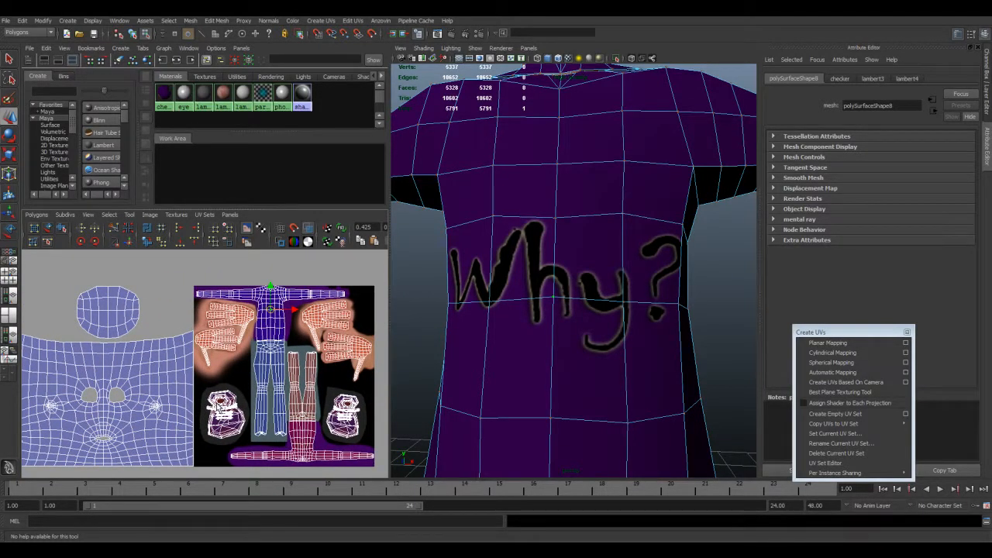
{"action": "scroll", "coordinate": [593, 318], "scroll_direction": "down", "scroll_amount": 5}
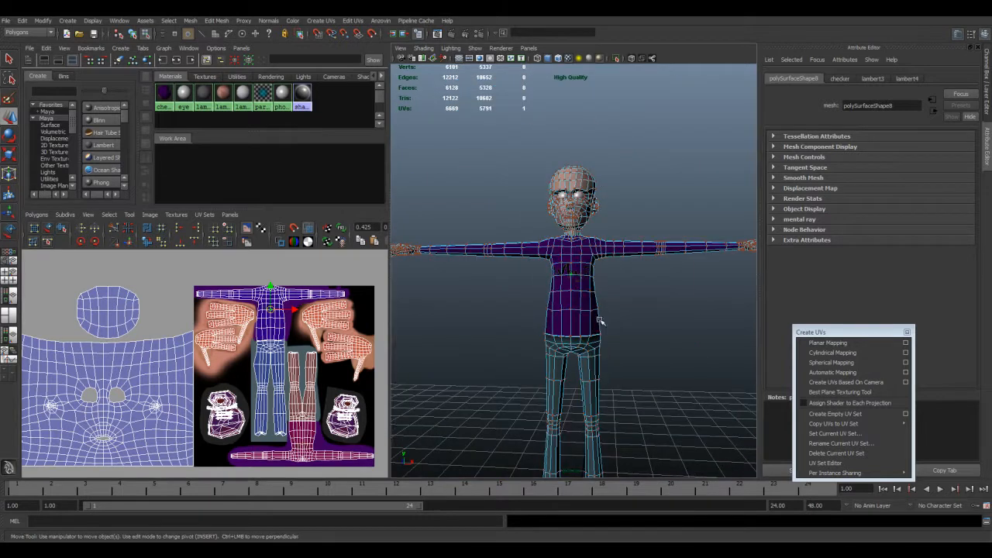
{"action": "left_click", "coordinate": [601, 322]}
{"action": "mouse_move", "coordinate": [601, 322]}
{"action": "left_mouse_down", "text": "alt"}
{"action": "mouse_move", "coordinate": [561, 329]}
{"action": "mouse_move", "coordinate": [591, 324]}
{"action": "left_mouse_up", "text": "alt"}
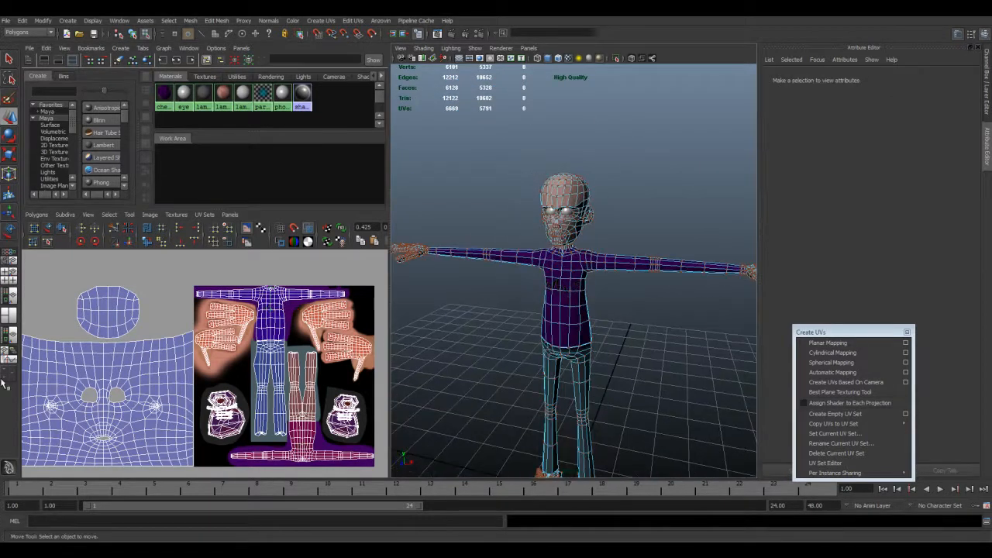
{"action": "scroll", "coordinate": [558, 233], "scroll_direction": "up", "scroll_amount": 5}
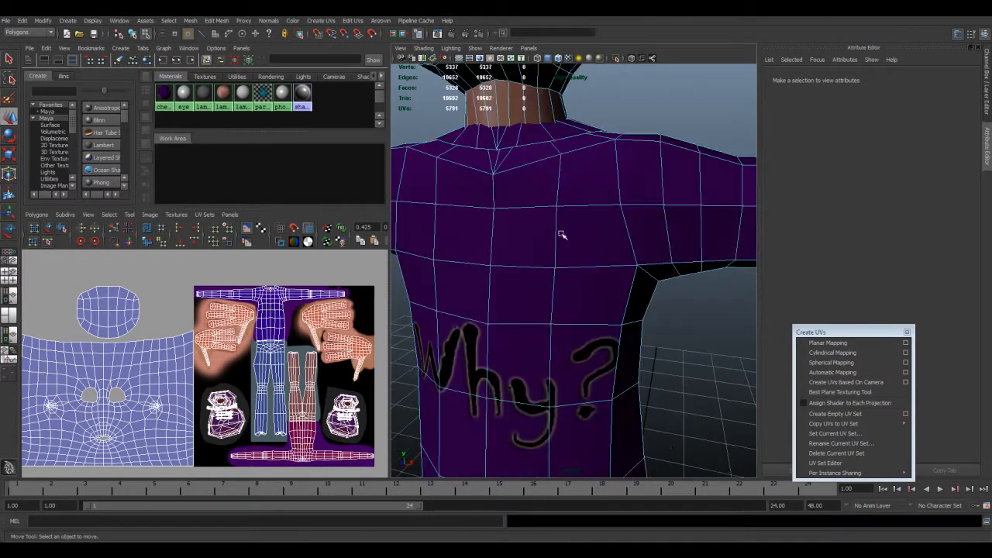
{"action": "scroll", "coordinate": [573, 214], "scroll_direction": "down", "scroll_amount": 5}
{"action": "left_click_drag", "start_coordinate": [573, 214], "coordinate": [678, 309], "text": "alt"}
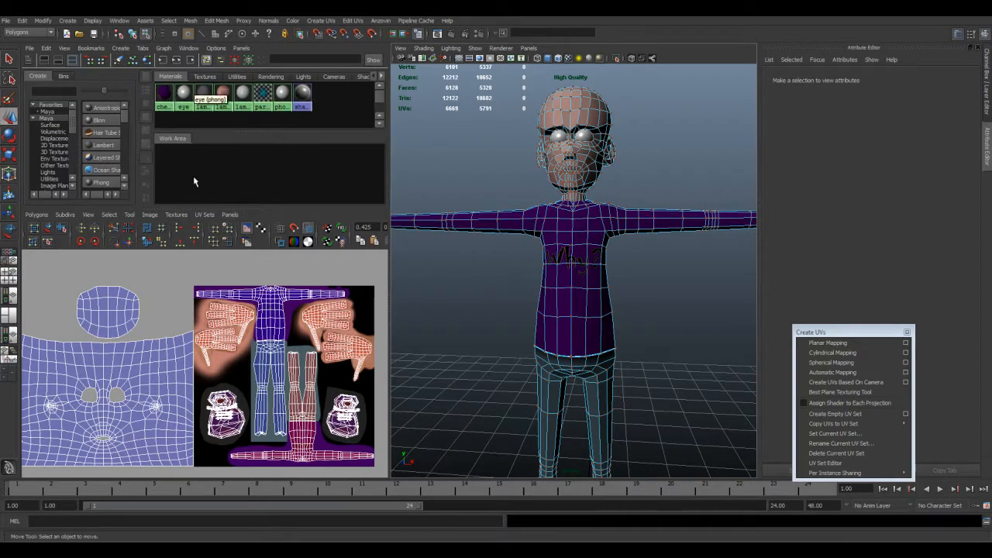
{"action": "left_click_drag", "start_coordinate": [532, 270], "coordinate": [552, 282], "text": "alt"}
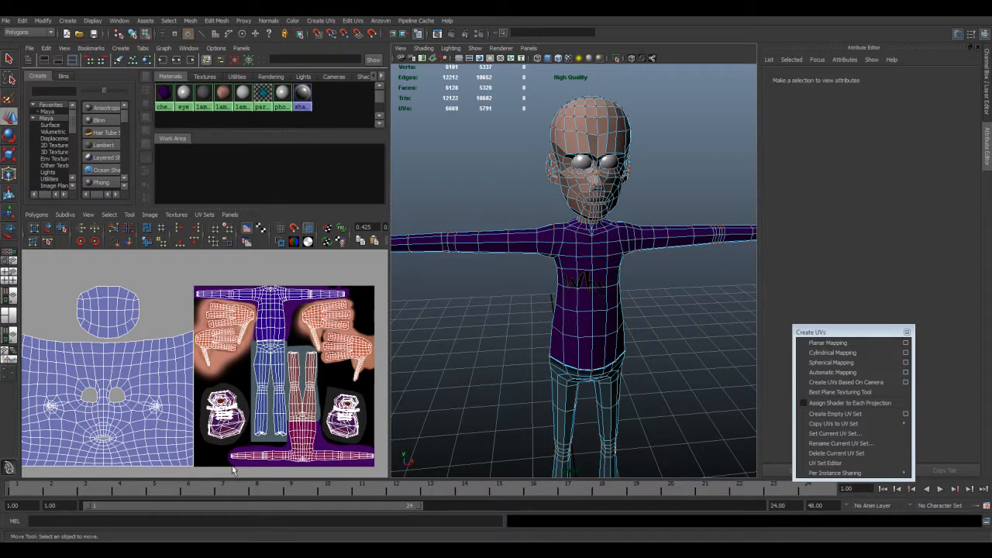
{"action": "left_click_drag", "start_coordinate": [588, 276], "coordinate": [667, 274], "text": "alt"}
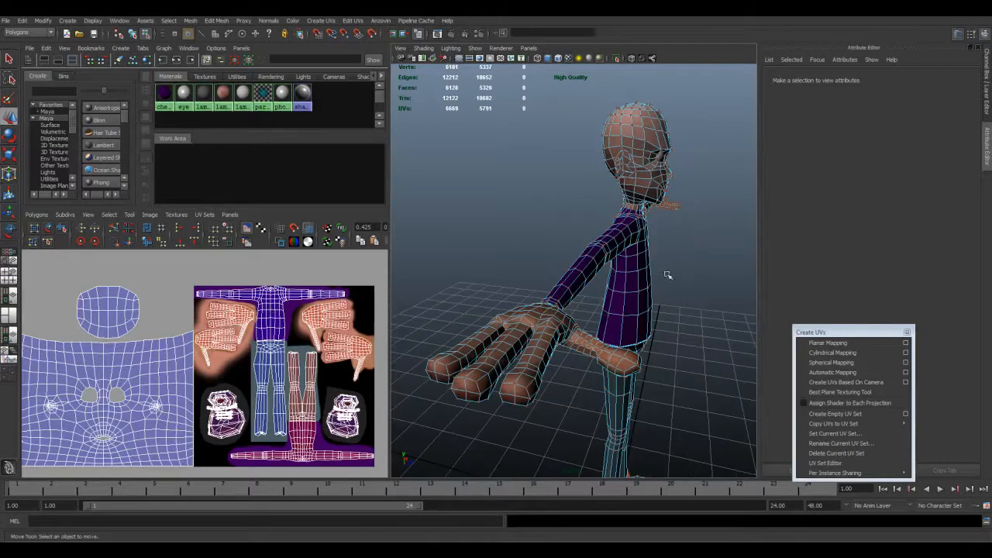
Return to object mode and select the whole character mesh.
{"action": "right_click_drag", "start_coordinate": [556, 327], "coordinate": [581, 311]}
{"action": "left_click", "coordinate": [471, 387]}
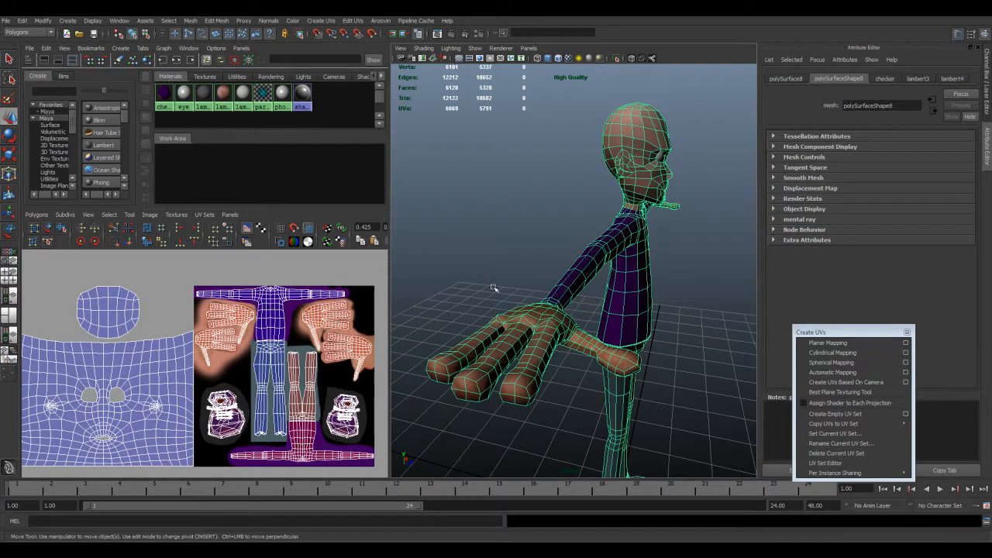
{"action": "left_click_drag", "start_coordinate": [488, 273], "coordinate": [441, 290], "text": "alt"}
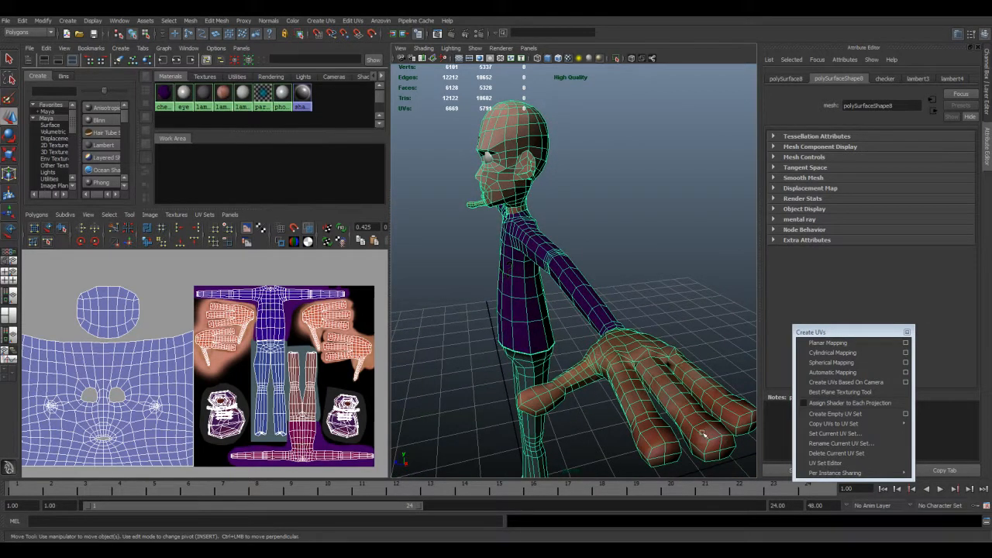
{"action": "left_click", "coordinate": [620, 296]}
{"action": "mouse_move", "coordinate": [620, 297]}
{"action": "left_mouse_down", "text": "alt"}
{"action": "mouse_move", "coordinate": [567, 303]}
{"action": "mouse_move", "coordinate": [622, 303]}
{"action": "left_mouse_up", "text": "alt"}
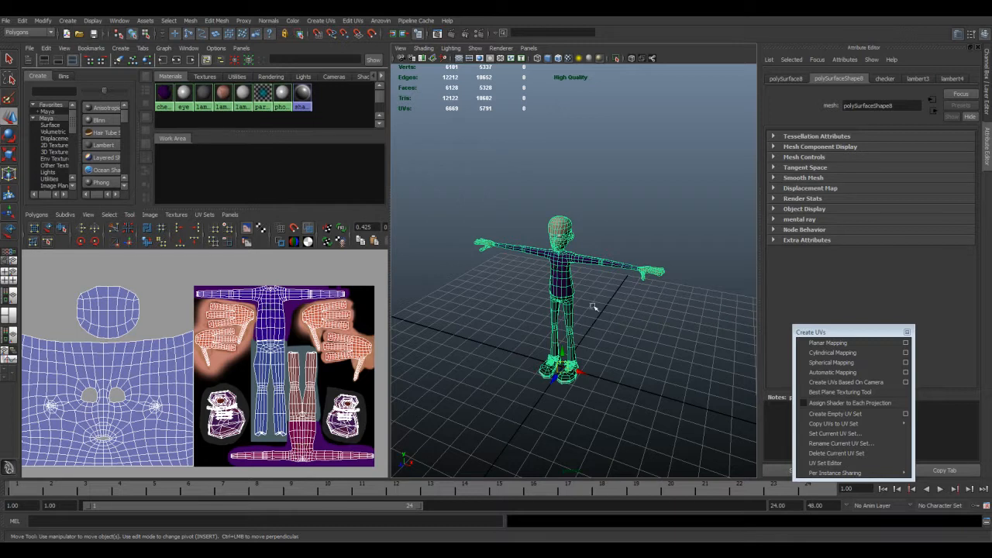
Keep the Polygons display options open as a floating window and show the face normals of the selected character mesh.
{"action": "scroll", "coordinate": [551, 317], "scroll_direction": "up", "scroll_amount": 8}
{"action": "key", "text": "space"}
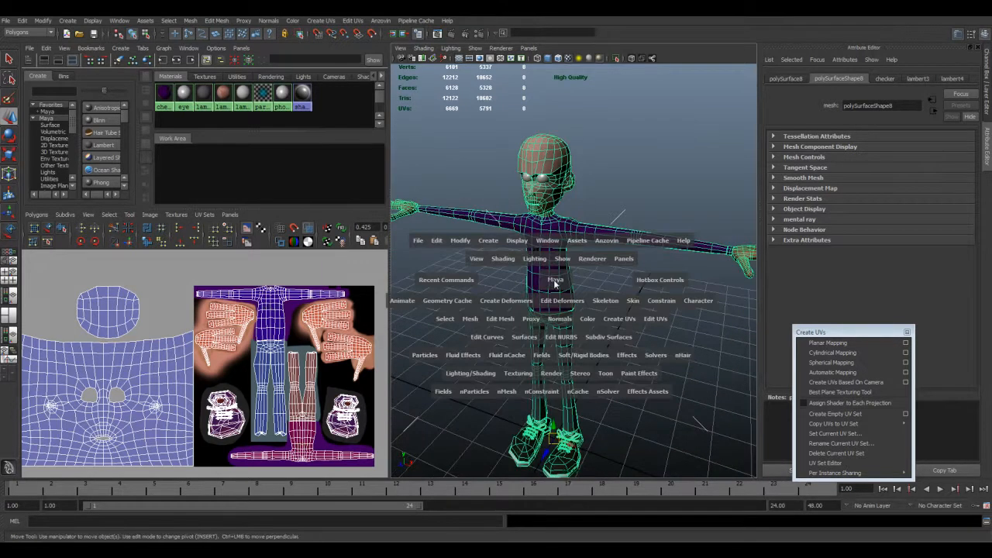
{"action": "left_click", "coordinate": [518, 241]}
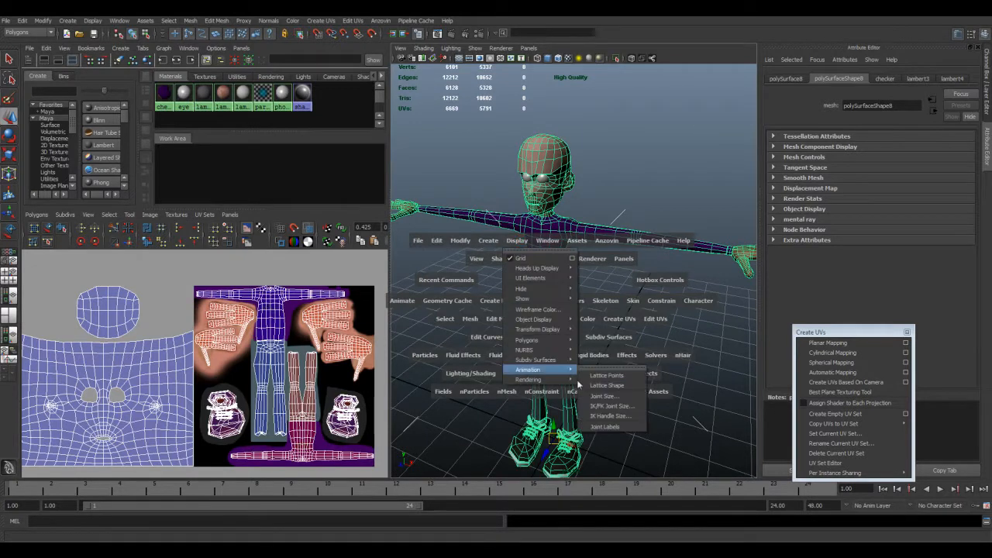
{"action": "mouse_move", "coordinate": [556, 304]}
{"action": "mouse_move", "coordinate": [543, 340]}
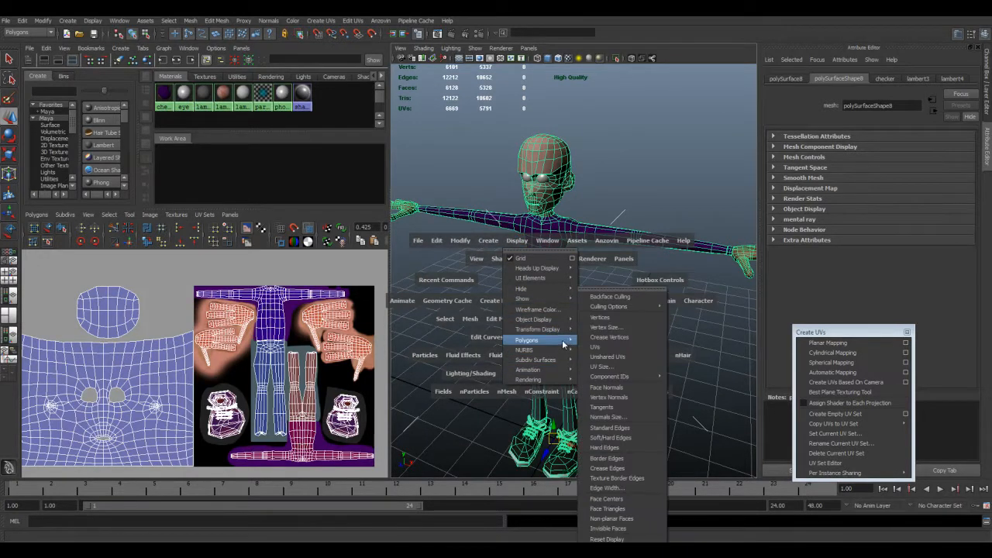
{"action": "left_click", "coordinate": [620, 288]}
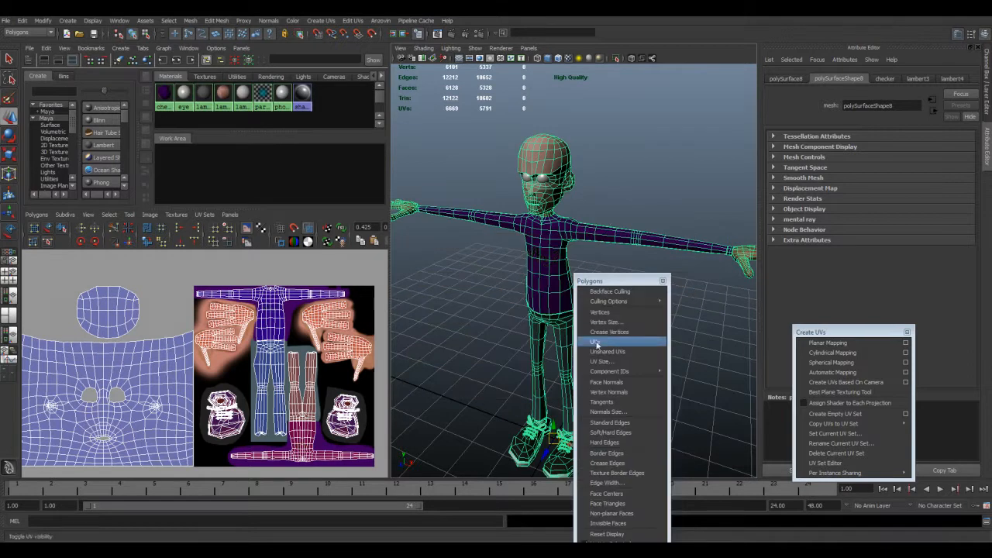
{"action": "left_click", "coordinate": [613, 383]}
{"action": "left_click_drag", "start_coordinate": [621, 284], "coordinate": [754, 373]}
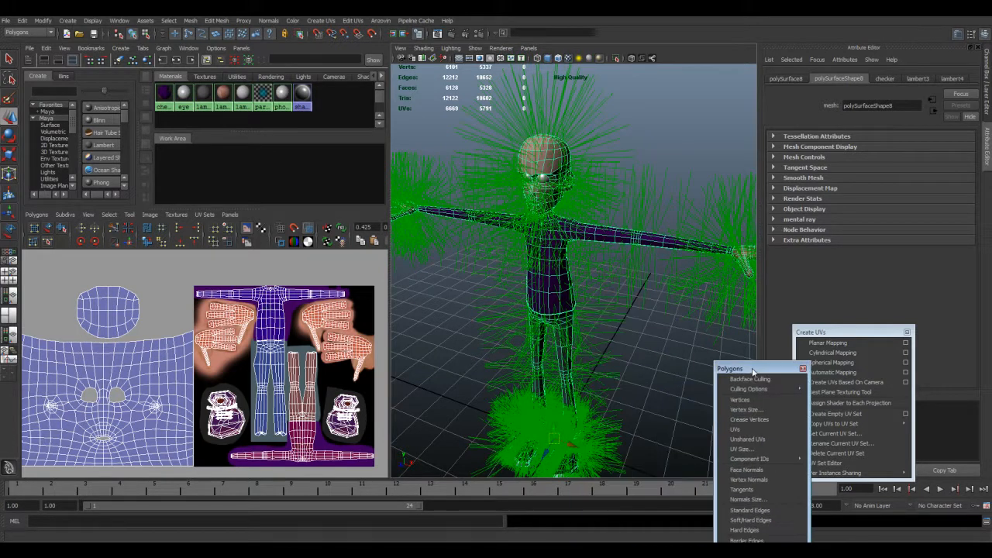
Examine the direction of the face normals on the shirt, head, arms and legs of the character.
{"action": "left_click_drag", "start_coordinate": [583, 333], "coordinate": [598, 318], "text": "alt"}
{"action": "scroll", "coordinate": [573, 322], "scroll_direction": "up", "scroll_amount": 8}
{"action": "middle_click_drag", "start_coordinate": [542, 290], "coordinate": [526, 290], "text": "alt"}
{"action": "right_click_drag", "start_coordinate": [526, 289], "coordinate": [570, 286], "text": "alt"}
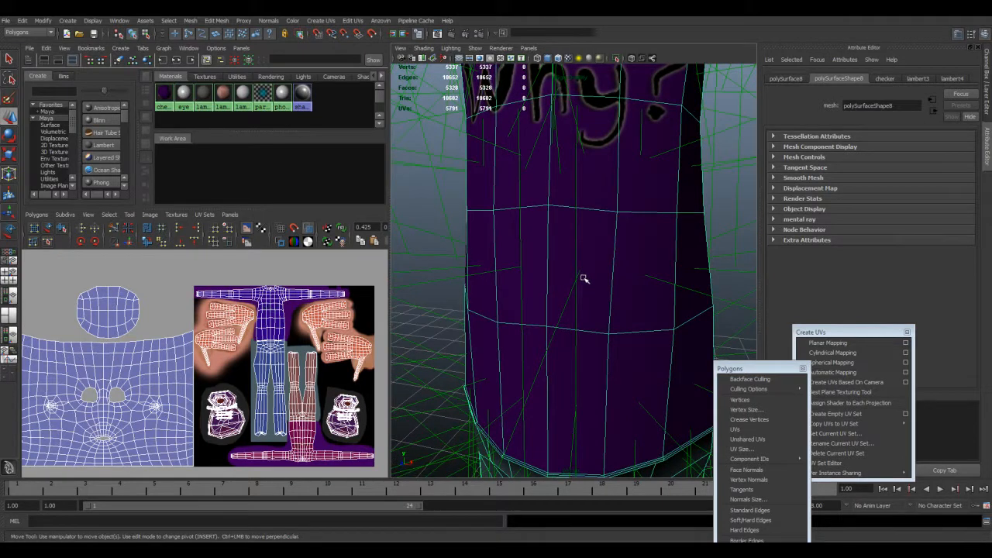
{"action": "scroll", "coordinate": [585, 278], "scroll_direction": "down", "scroll_amount": 5}
{"action": "left_click_drag", "start_coordinate": [582, 276], "coordinate": [596, 311], "text": "alt"}
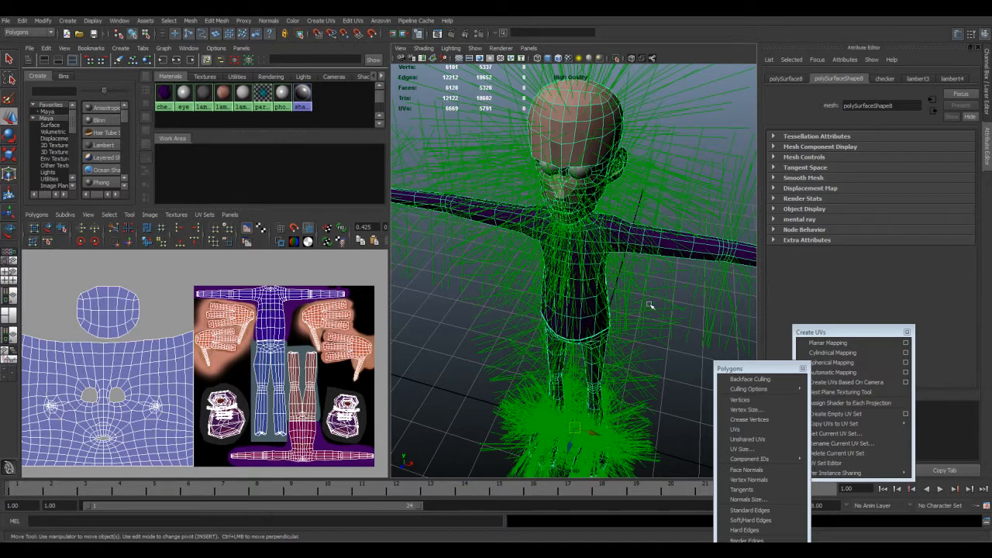
{"action": "scroll", "coordinate": [609, 277], "scroll_direction": "down", "scroll_amount": 5}
{"action": "left_click_drag", "start_coordinate": [564, 300], "coordinate": [588, 295], "text": "alt"}
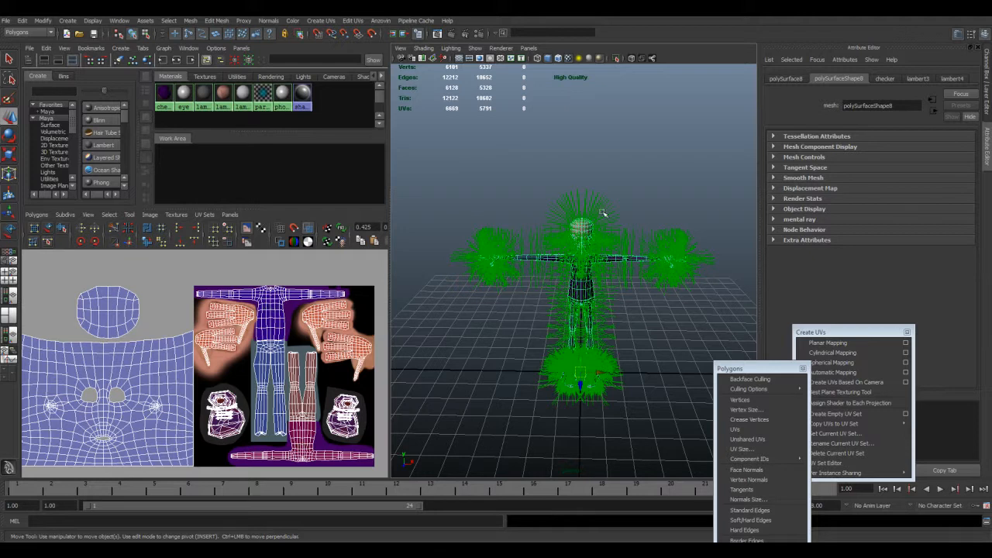
Deselect the character to inspect its face and shirt without the wireframe, and select the mesh again.
{"action": "left_click", "coordinate": [641, 177]}
{"action": "scroll", "coordinate": [604, 274], "scroll_direction": "up", "scroll_amount": 10}
{"action": "middle_click_drag", "start_coordinate": [606, 275], "coordinate": [579, 372], "text": "alt"}
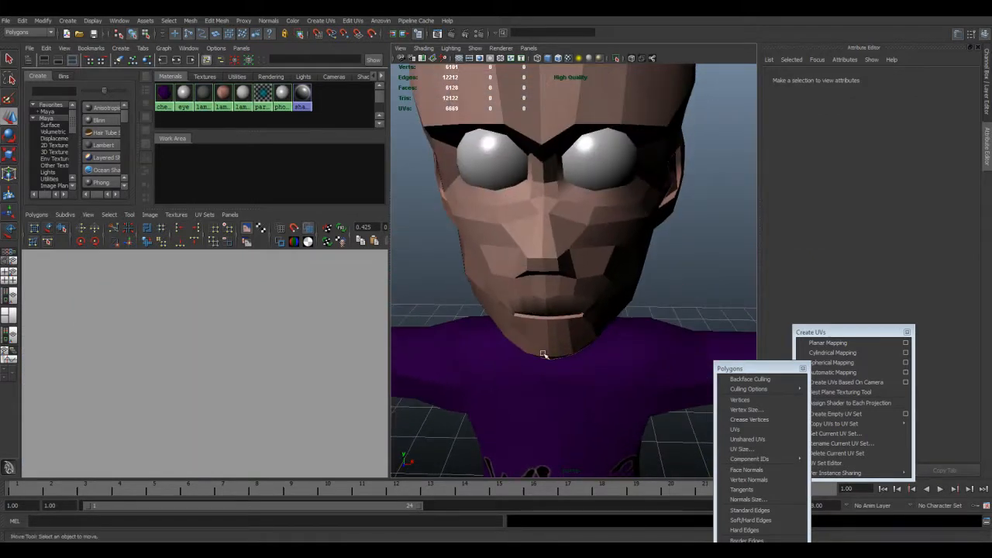
{"action": "scroll", "coordinate": [540, 264], "scroll_direction": "down", "scroll_amount": 12}
{"action": "left_click", "coordinate": [552, 269]}
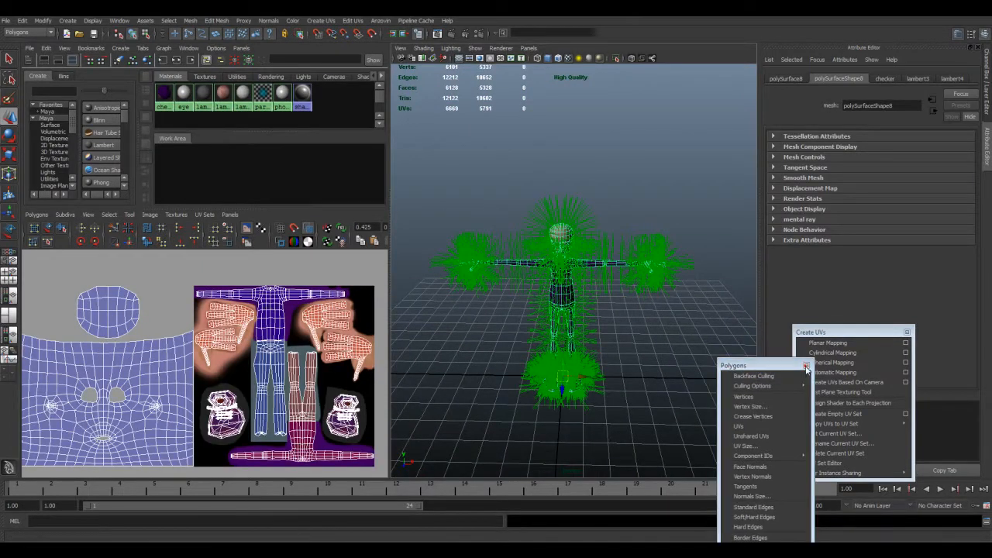
Close the floating Polygons and Create UVs windows, and reopen the Polygons display options as a floating window.
{"action": "left_click", "coordinate": [803, 369]}
{"action": "left_click", "coordinate": [908, 333]}
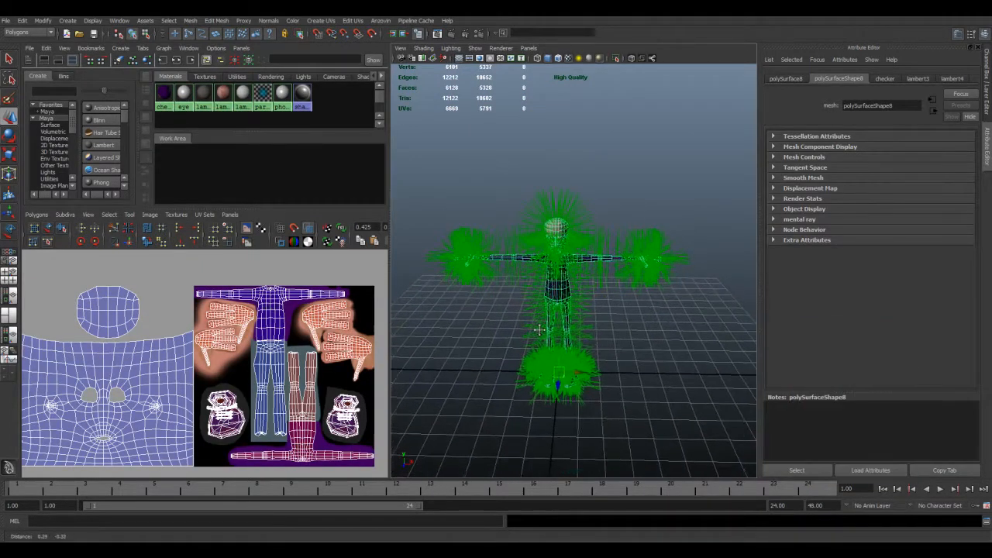
{"action": "key", "text": "space"}
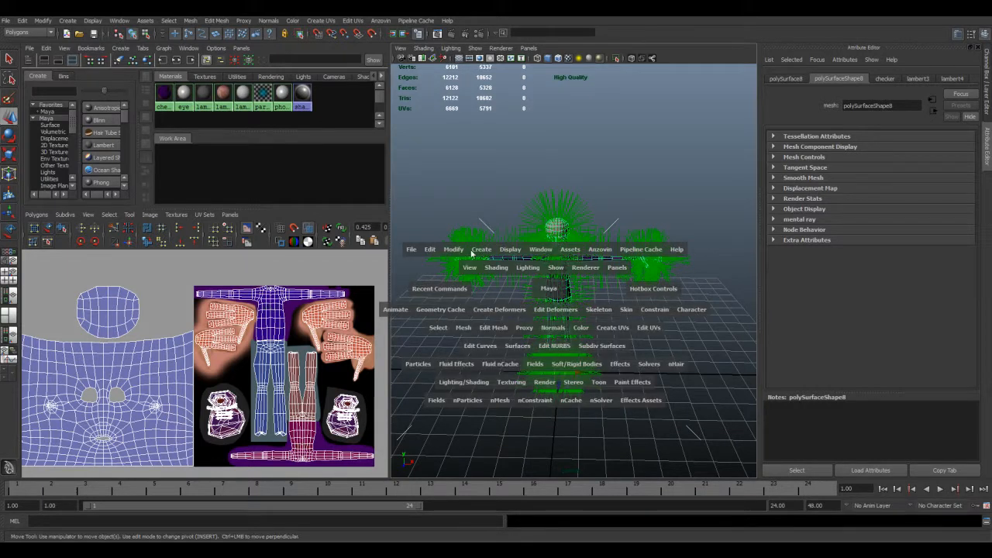
{"action": "left_click", "coordinate": [511, 250]}
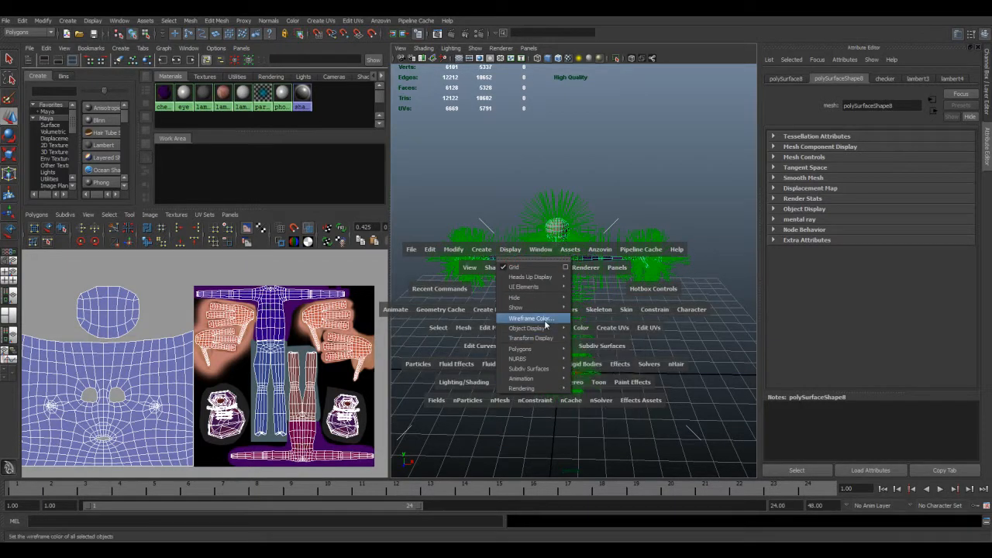
{"action": "mouse_move", "coordinate": [542, 349]}
{"action": "left_click", "coordinate": [609, 292]}
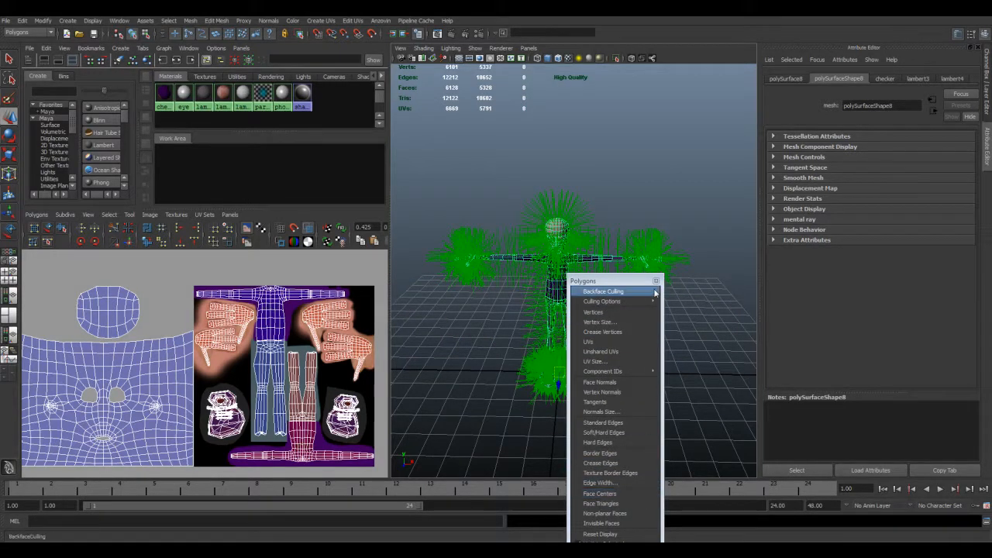
{"action": "left_click_drag", "start_coordinate": [644, 281], "coordinate": [659, 172]}
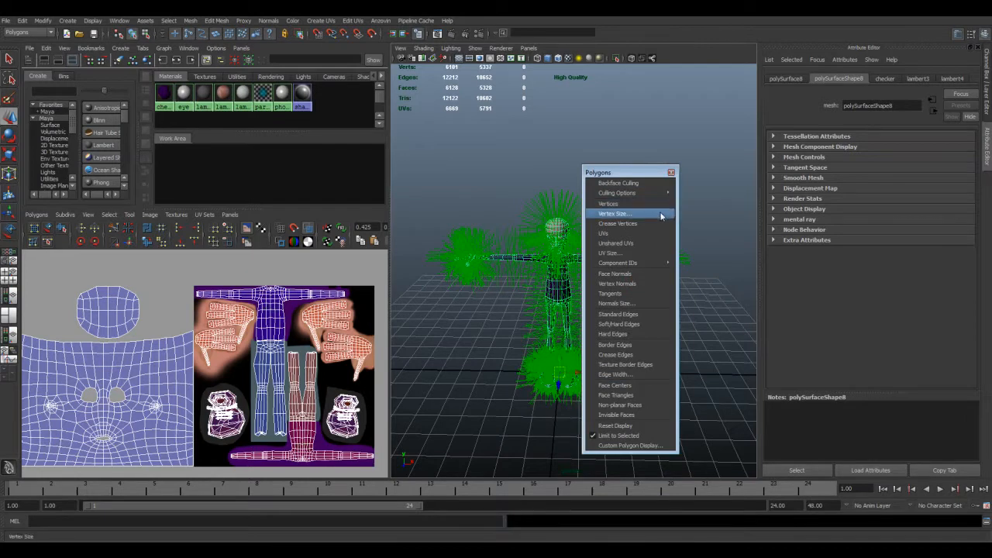
Set the display size of the character's normals to 0.10 and close the floating display options.
{"action": "left_click", "coordinate": [617, 304]}
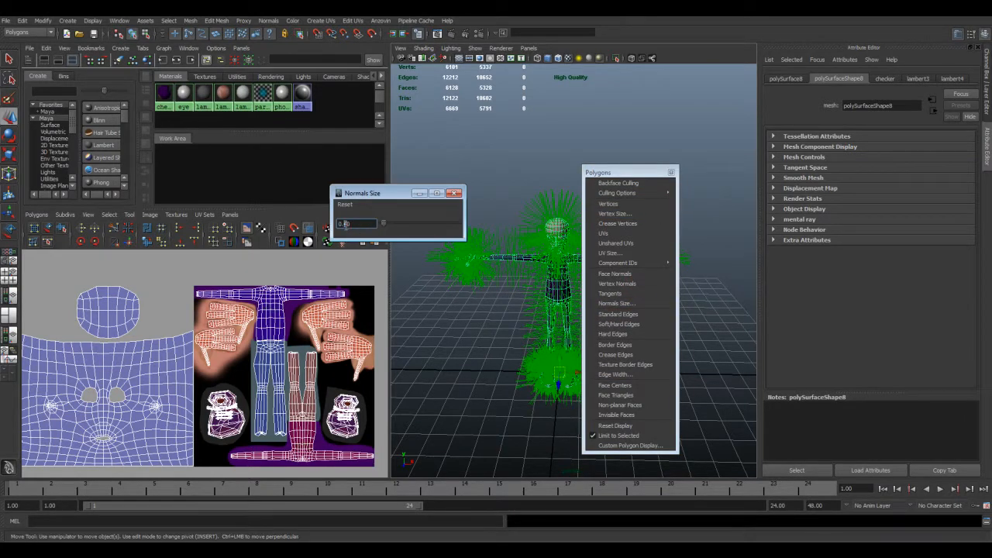
{"action": "key", "text": "Return"}
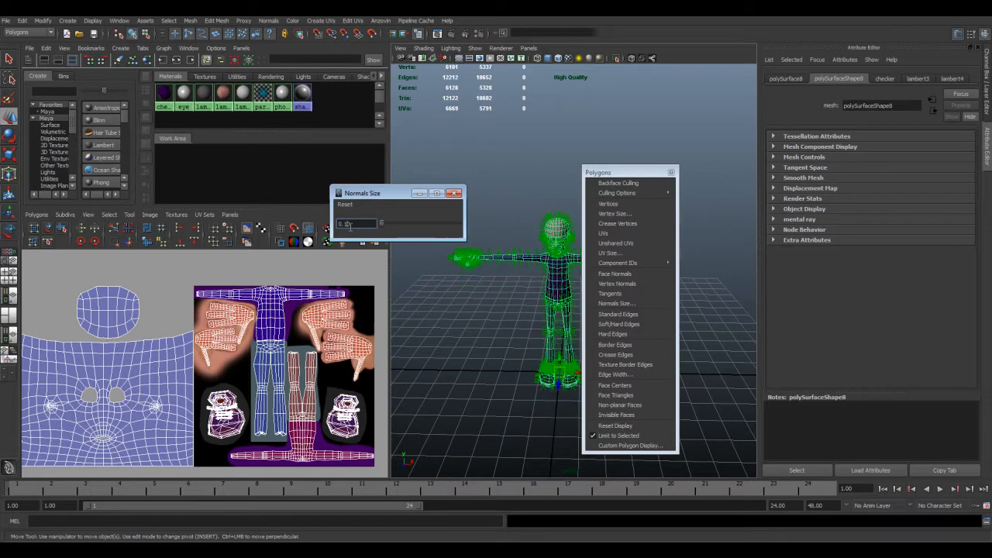
{"action": "left_click", "coordinate": [455, 193]}
{"action": "left_click", "coordinate": [671, 172]}
Keep the Normals commands open as a floating window beside the character.
{"action": "middle_click_drag", "start_coordinate": [563, 339], "coordinate": [568, 362], "text": "alt"}
{"action": "left_click_drag", "start_coordinate": [567, 362], "coordinate": [560, 352], "text": "alt"}
{"action": "scroll", "coordinate": [561, 352], "scroll_direction": "up", "scroll_amount": 10}
{"action": "left_click_drag", "start_coordinate": [563, 308], "coordinate": [553, 264], "text": "alt"}
{"action": "mouse_move", "coordinate": [552, 264]}
{"action": "right_mouse_down", "text": "alt"}
{"action": "mouse_move", "coordinate": [549, 283]}
{"action": "mouse_move", "coordinate": [568, 269]}
{"action": "right_mouse_up", "text": "alt"}
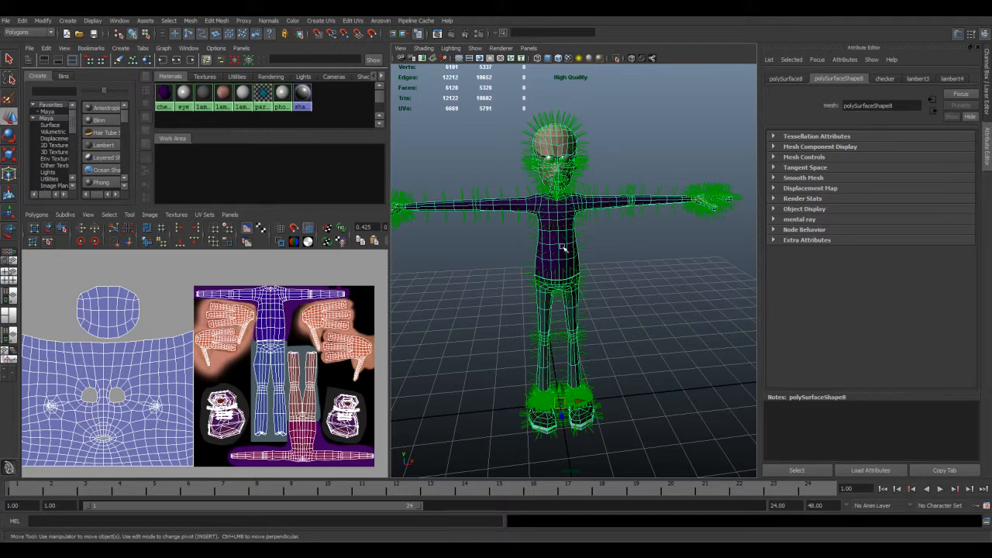
{"action": "key", "text": "space"}
{"action": "left_click", "coordinate": [572, 289]}
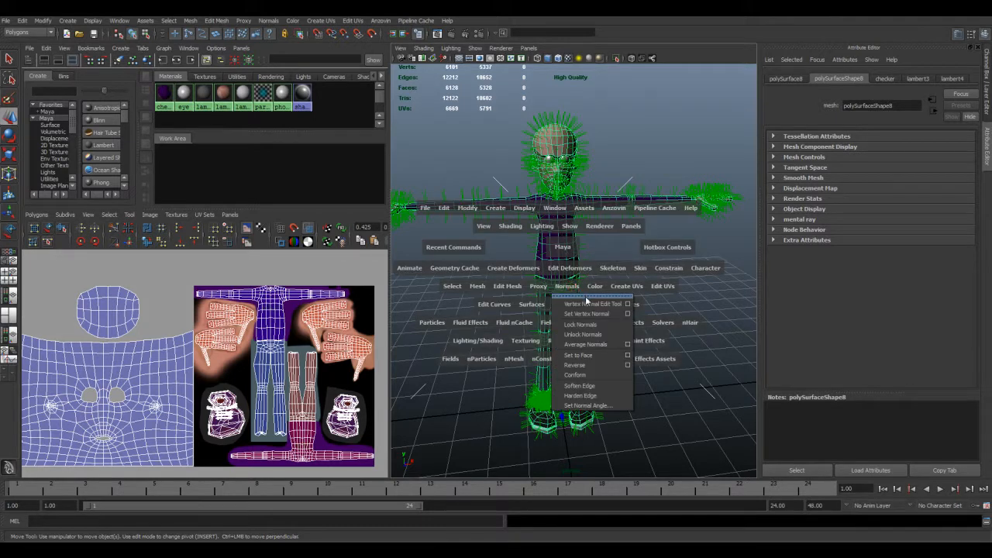
{"action": "left_click", "coordinate": [585, 296]}
{"action": "left_click_drag", "start_coordinate": [586, 289], "coordinate": [711, 260]}
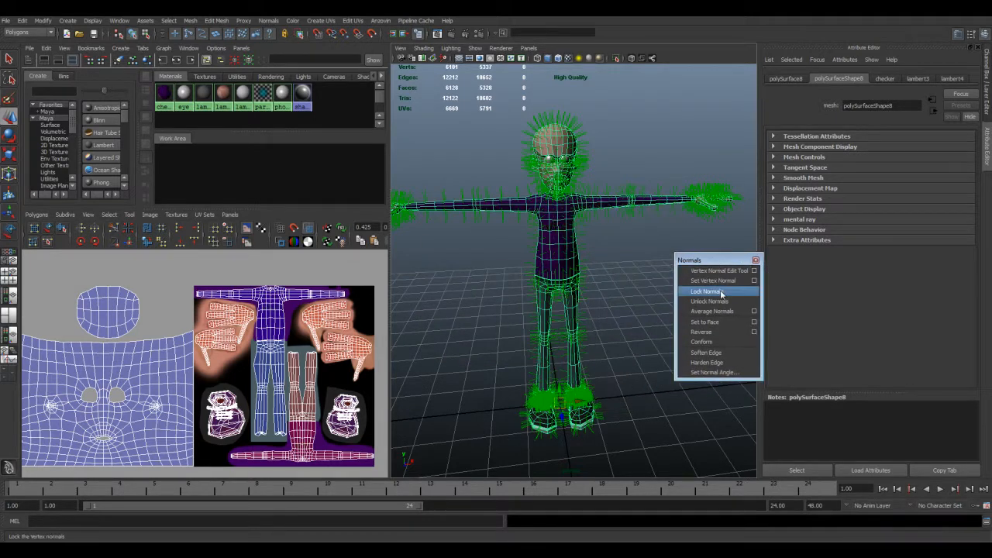
Inspect the character's shading without the wireframe, reselect its mesh and conform the mesh's normals.
{"action": "middle_click_drag", "start_coordinate": [543, 264], "coordinate": [529, 301], "text": "alt"}
{"action": "mouse_move", "coordinate": [529, 301]}
{"action": "left_mouse_down", "text": "alt"}
{"action": "mouse_move", "coordinate": [505, 288]}
{"action": "mouse_move", "coordinate": [548, 286]}
{"action": "mouse_move", "coordinate": [540, 291]}
{"action": "left_mouse_up", "text": "alt"}
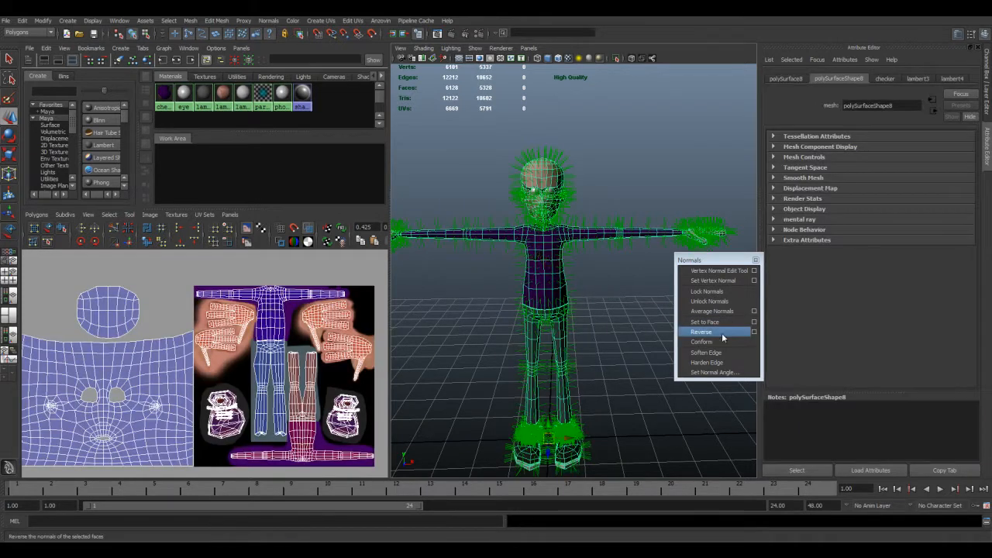
{"action": "left_click", "coordinate": [722, 333]}
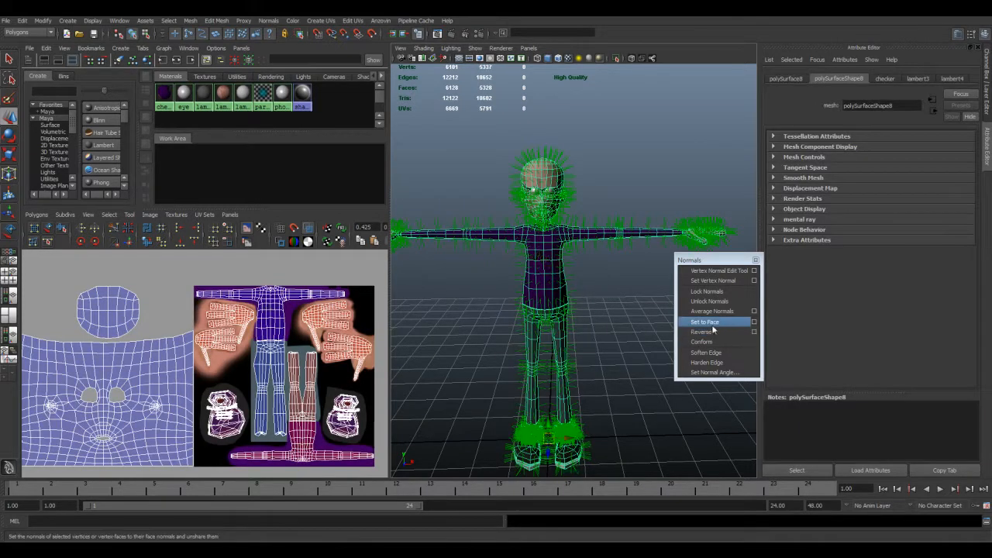
{"action": "left_click_drag", "start_coordinate": [572, 295], "coordinate": [565, 220], "text": "alt"}
{"action": "left_click", "coordinate": [617, 286]}
{"action": "middle_click_drag", "start_coordinate": [563, 219], "coordinate": [563, 273], "text": "alt"}
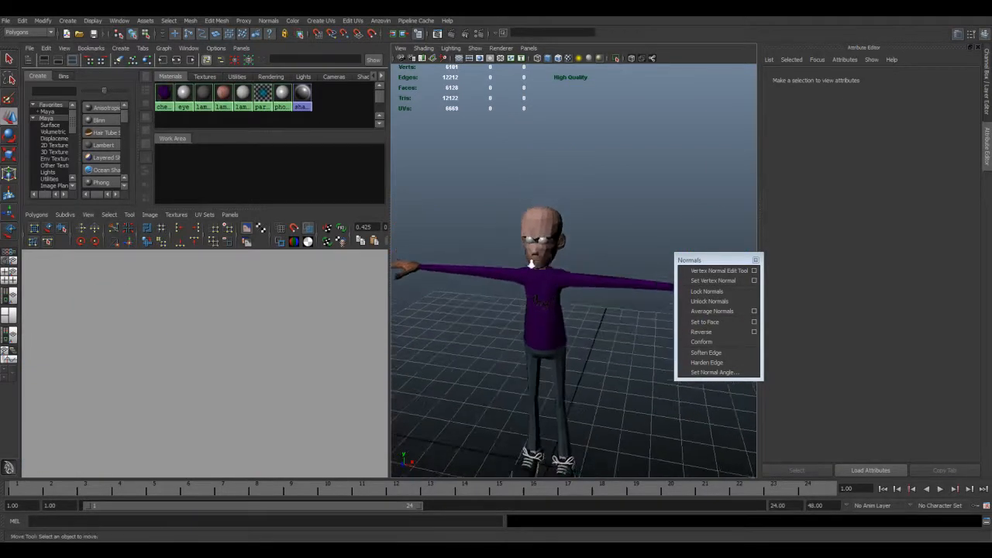
{"action": "scroll", "coordinate": [542, 266], "scroll_direction": "up", "scroll_amount": 5}
{"action": "middle_click_drag", "start_coordinate": [498, 244], "coordinate": [580, 285], "text": "alt"}
{"action": "left_click", "coordinate": [552, 228]}
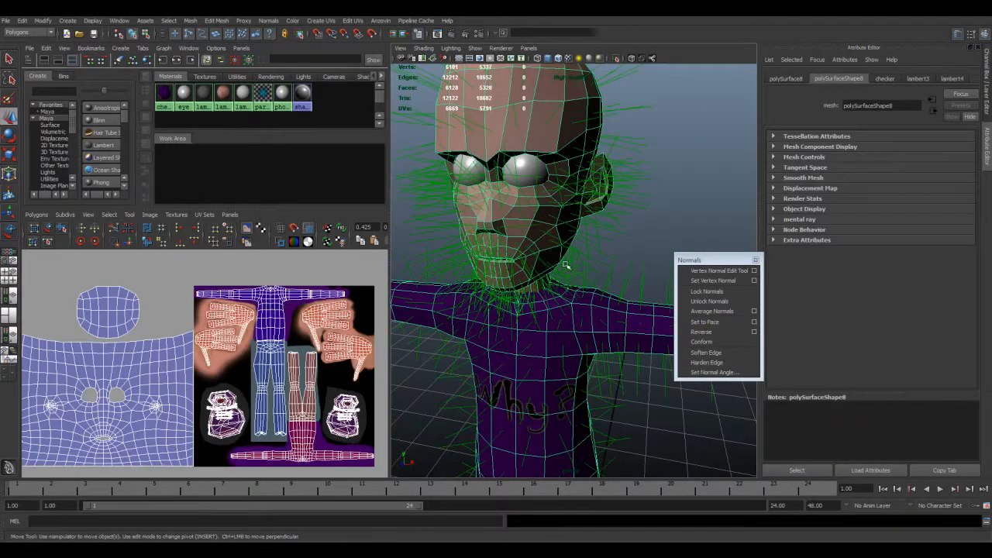
{"action": "left_click", "coordinate": [713, 342]}
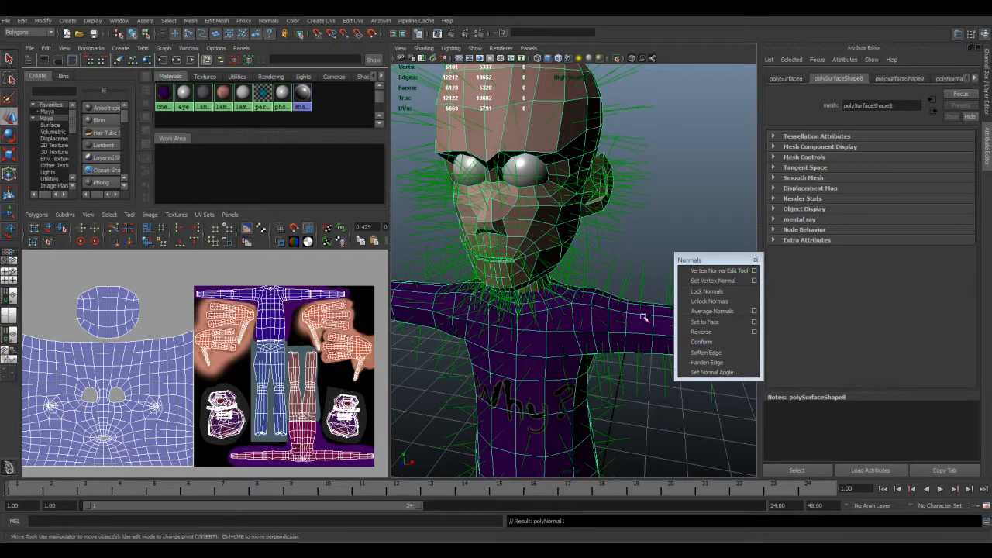
Select all faces of the character mesh and average their normals.
{"action": "right_click", "coordinate": [549, 248]}
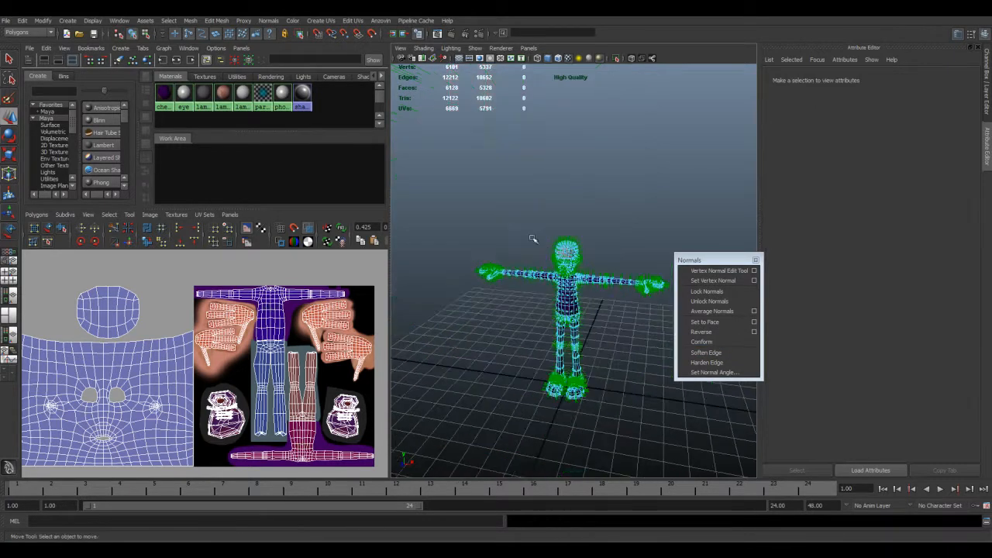
{"action": "left_click_drag", "start_coordinate": [652, 405], "coordinate": [653, 407]}
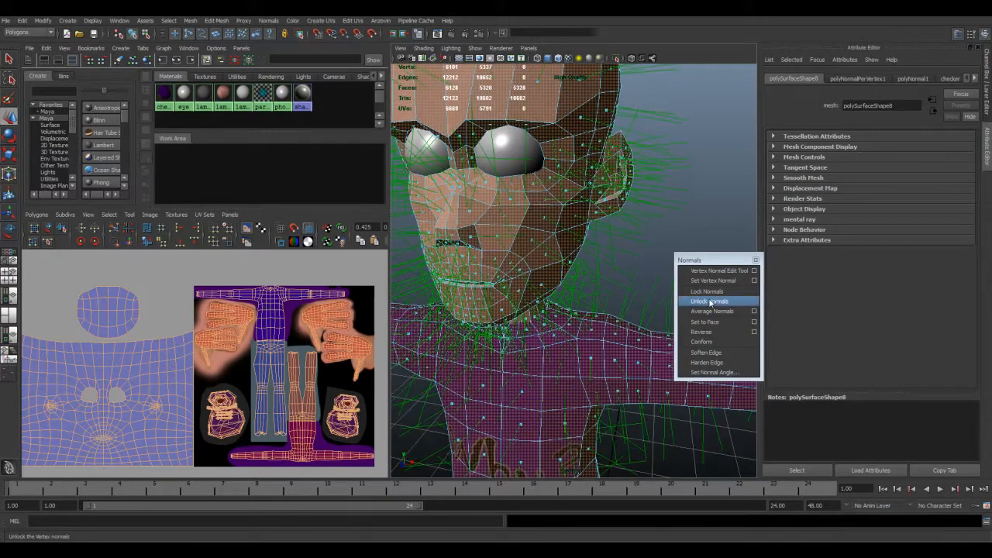
{"action": "left_click", "coordinate": [725, 314]}
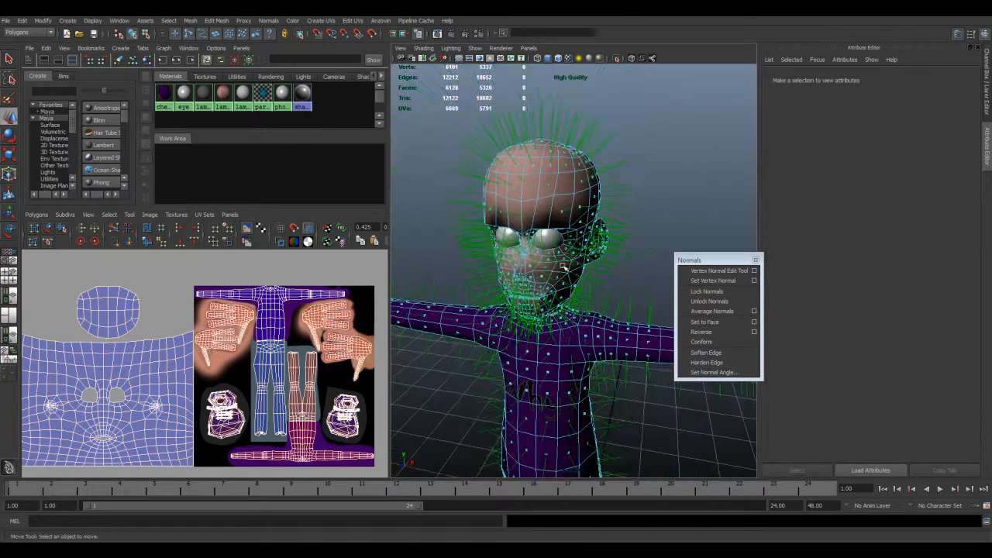
Return to object mode and examine the shading of the head, shirt and trousers with averaged normals.
{"action": "right_click_drag", "start_coordinate": [609, 175], "coordinate": [607, 164]}
{"action": "left_click_drag", "start_coordinate": [604, 314], "coordinate": [530, 337], "text": "alt"}
{"action": "middle_click_drag", "start_coordinate": [539, 372], "coordinate": [507, 150], "text": "alt"}
{"action": "left_click_drag", "start_coordinate": [537, 252], "coordinate": [530, 278], "text": "alt"}
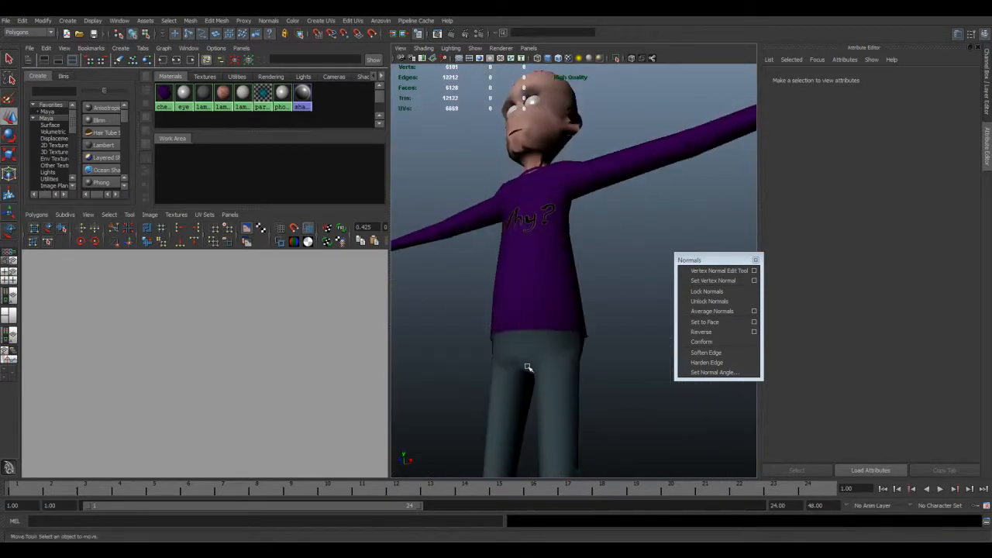
{"action": "left_click_drag", "start_coordinate": [508, 323], "coordinate": [545, 255], "text": "alt"}
Select all faces of the character mesh again and set their vertex normals to the face normals.
{"action": "right_click_drag", "start_coordinate": [552, 253], "coordinate": [569, 270]}
{"action": "scroll", "coordinate": [556, 282], "scroll_direction": "down", "scroll_amount": 5}
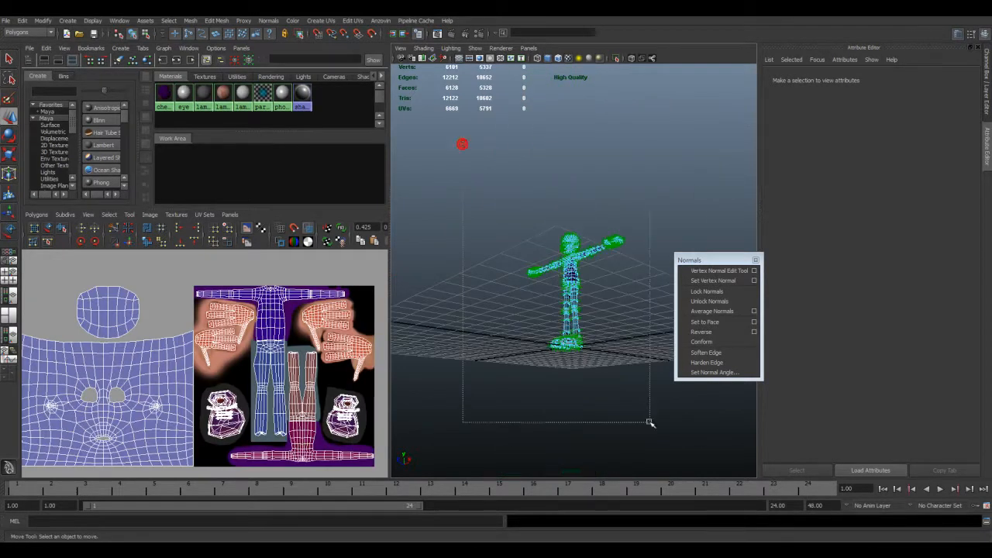
{"action": "left_click_drag", "start_coordinate": [650, 422], "coordinate": [651, 421]}
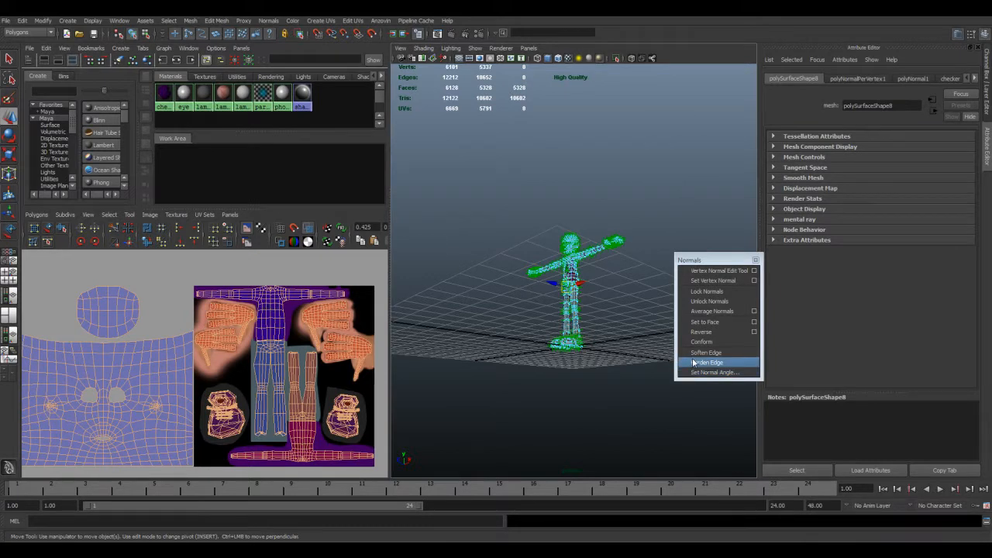
{"action": "left_click", "coordinate": [711, 324]}
Return to object mode and examine the character's shading with the normals set to face.
{"action": "left_click_drag", "start_coordinate": [584, 290], "coordinate": [563, 276], "text": "alt"}
{"action": "scroll", "coordinate": [585, 297], "scroll_direction": "up", "scroll_amount": 5}
{"action": "left_click", "coordinate": [641, 260]}
{"action": "right_click_drag", "start_coordinate": [563, 275], "coordinate": [609, 263]}
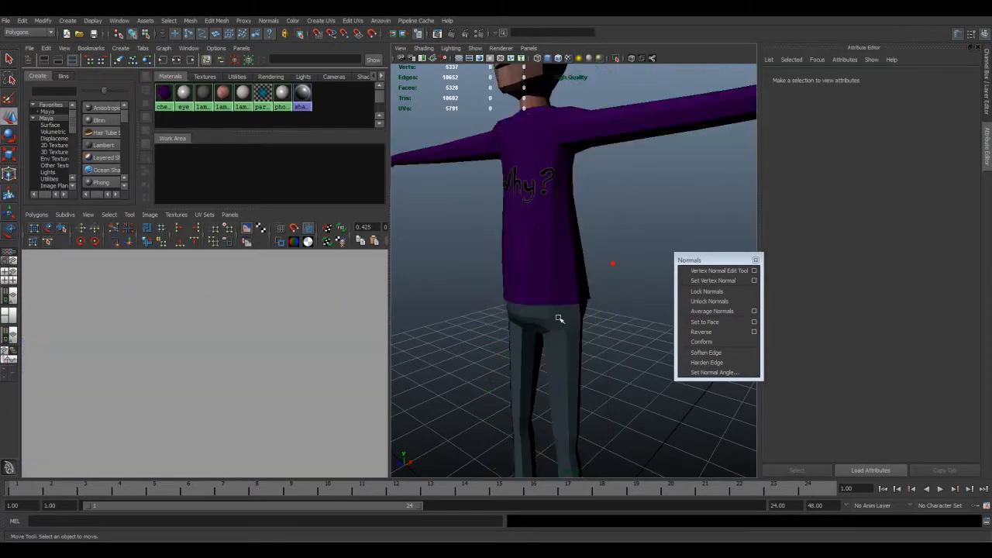
{"action": "left_click_drag", "start_coordinate": [549, 215], "coordinate": [532, 414], "text": "alt"}
{"action": "left_click_drag", "start_coordinate": [540, 343], "coordinate": [558, 318], "text": "alt"}
Select all faces of the character mesh and soften their edges.
{"action": "left_click", "coordinate": [535, 304]}
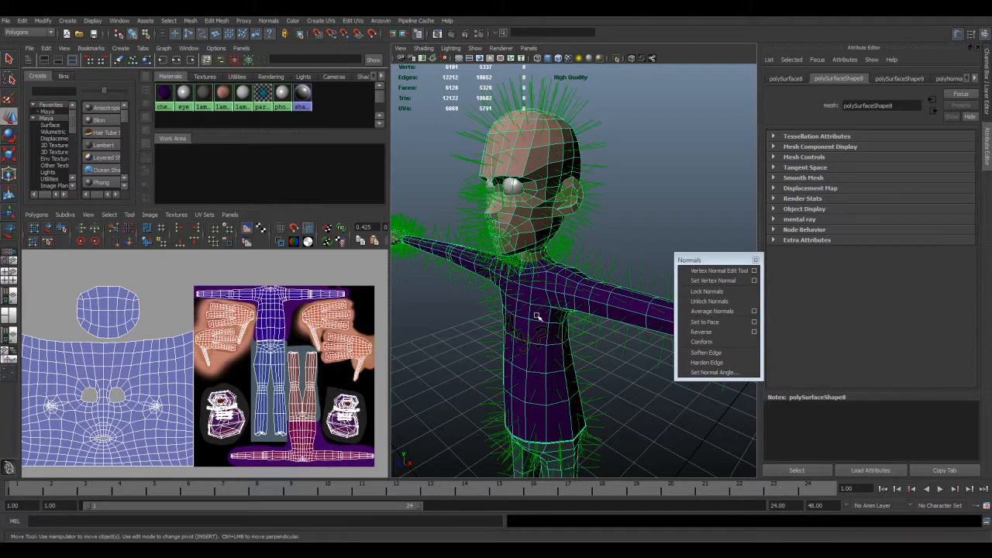
{"action": "right_click", "coordinate": [539, 313]}
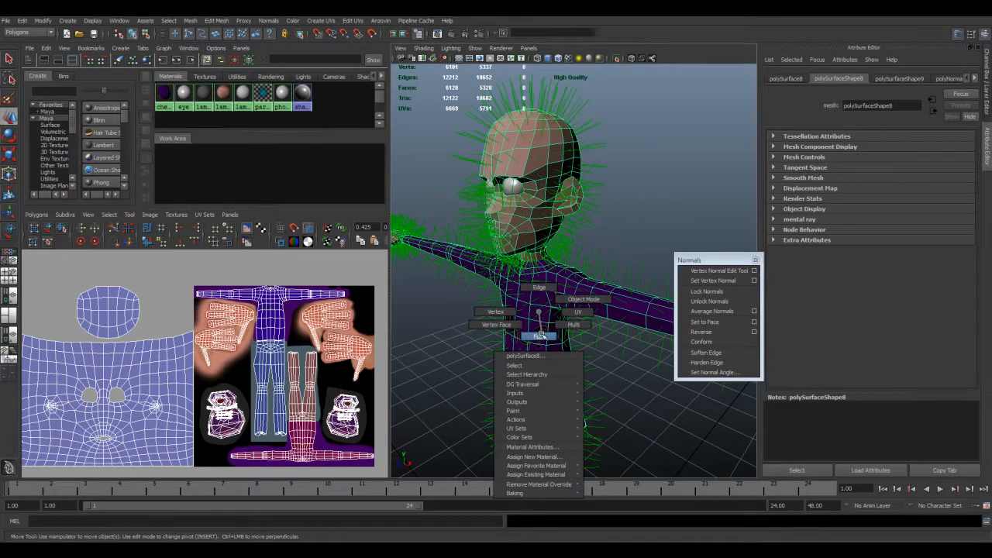
{"action": "right_click_drag", "start_coordinate": [542, 334], "coordinate": [541, 335]}
{"action": "scroll", "coordinate": [538, 336], "scroll_direction": "down", "scroll_amount": 5}
{"action": "left_click_drag", "start_coordinate": [508, 252], "coordinate": [635, 419]}
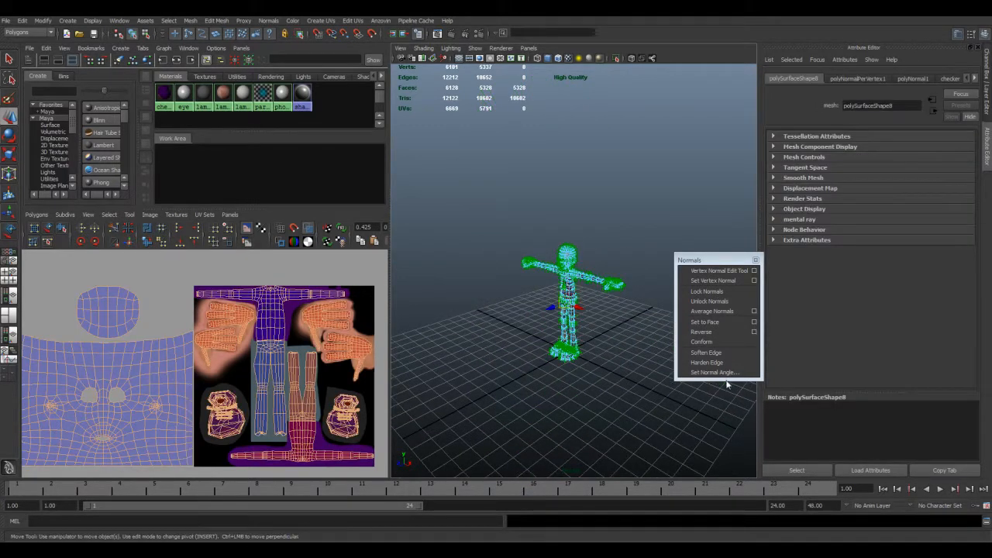
{"action": "left_click", "coordinate": [718, 353]}
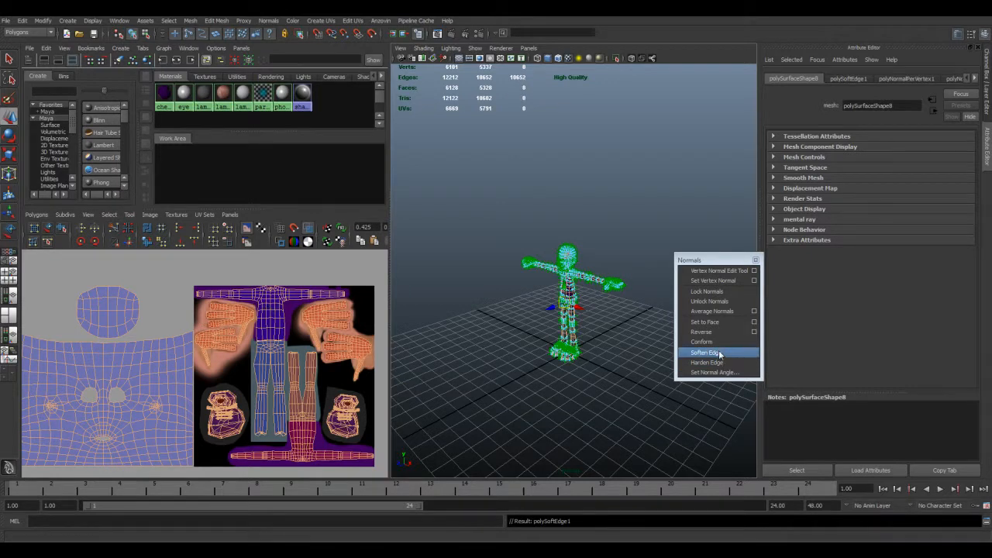
Return to object mode and examine the softened shading on the head, shirt, trousers and shoes.
{"action": "left_click", "coordinate": [583, 310]}
{"action": "left_click_drag", "start_coordinate": [558, 306], "coordinate": [572, 298], "text": "alt"}
{"action": "right_click_drag", "start_coordinate": [573, 297], "coordinate": [593, 288]}
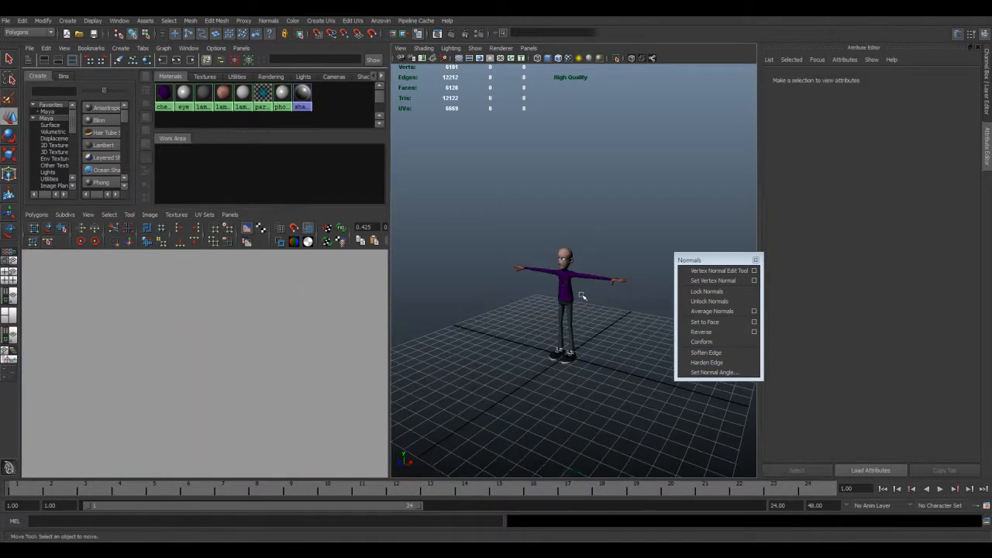
{"action": "scroll", "coordinate": [557, 311], "scroll_direction": "up", "scroll_amount": 10}
{"action": "middle_click_drag", "start_coordinate": [527, 282], "coordinate": [538, 344], "text": "alt"}
{"action": "left_click_drag", "start_coordinate": [539, 344], "coordinate": [551, 345], "text": "alt"}
{"action": "middle_click_drag", "start_coordinate": [552, 346], "coordinate": [521, 194], "text": "alt"}
{"action": "middle_click_drag", "start_coordinate": [541, 381], "coordinate": [554, 220], "text": "alt"}
{"action": "middle_click_drag", "start_coordinate": [577, 357], "coordinate": [552, 277], "text": "alt"}
{"action": "left_click_drag", "start_coordinate": [577, 308], "coordinate": [529, 244], "text": "alt"}
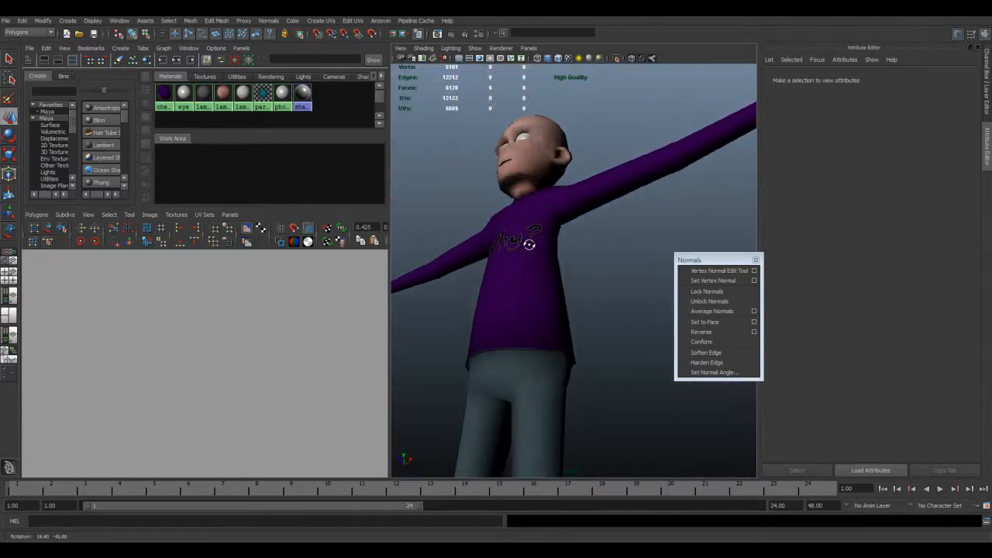
Harden the edge loops around the bottom hem of the shirt, including the inner loop under the hem.
{"action": "left_click", "coordinate": [527, 349]}
{"action": "right_click_drag", "start_coordinate": [520, 346], "coordinate": [520, 324]}
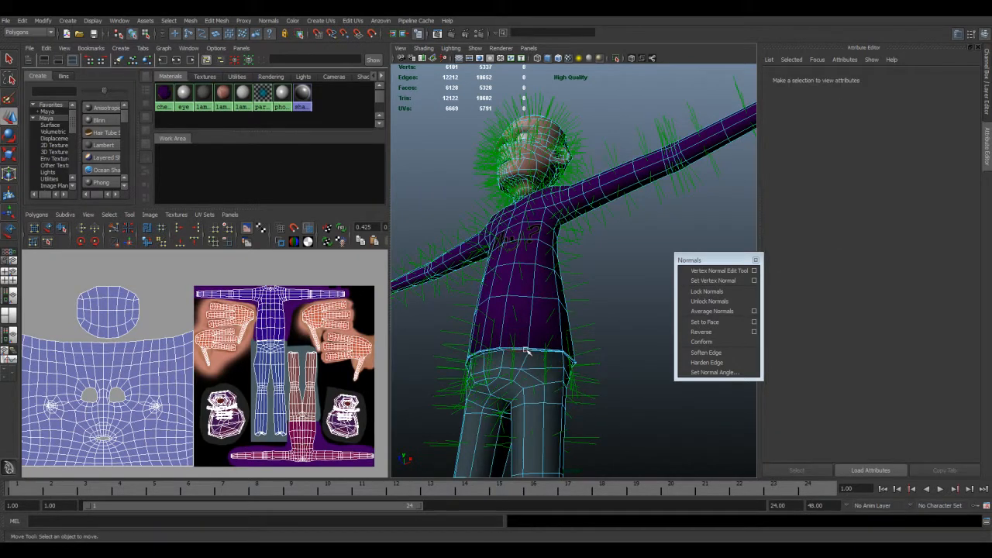
{"action": "scroll", "coordinate": [517, 348], "scroll_direction": "up", "scroll_amount": 4}
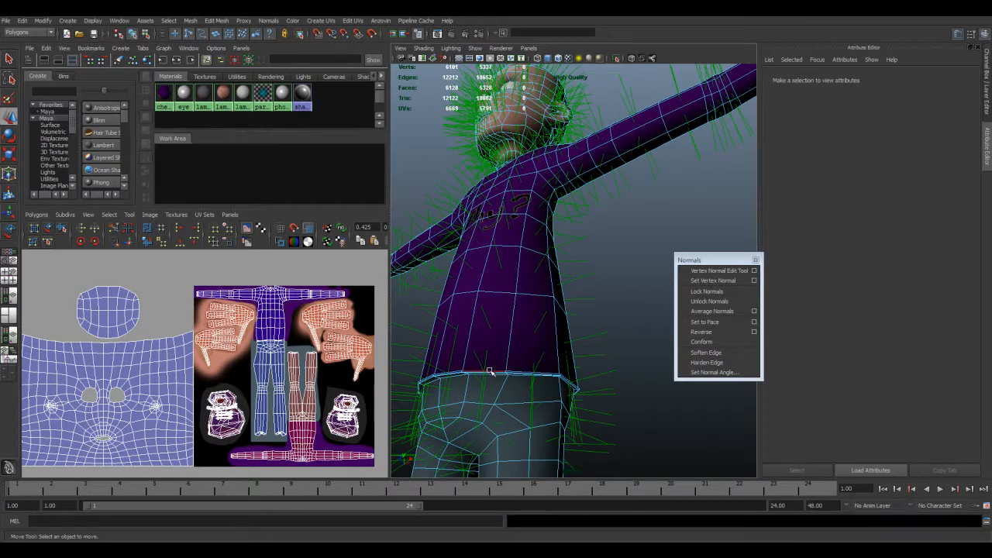
{"action": "left_click", "coordinate": [490, 372]}
{"action": "left_click_drag", "start_coordinate": [540, 381], "coordinate": [552, 431], "text": "alt"}
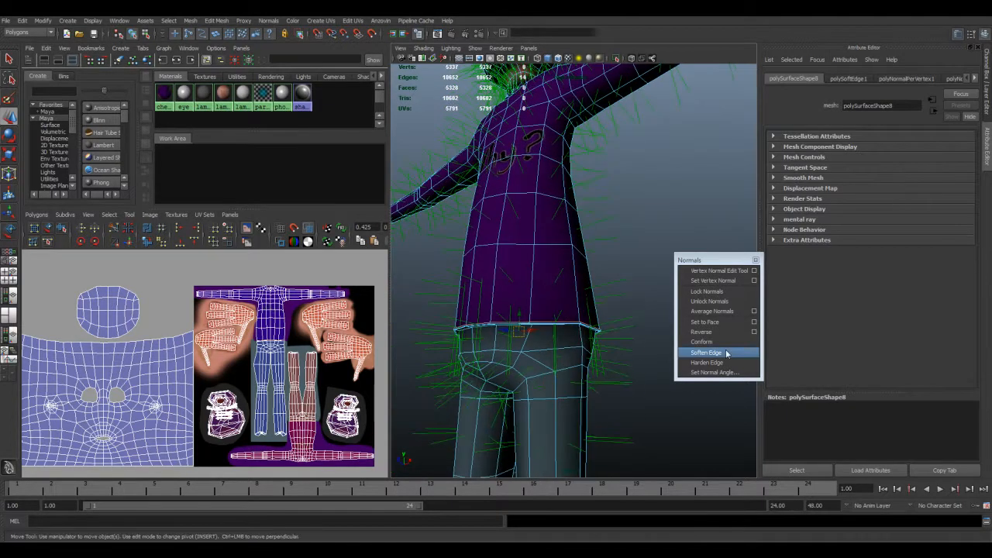
{"action": "left_click", "coordinate": [723, 362]}
{"action": "left_click_drag", "start_coordinate": [562, 325], "coordinate": [513, 367], "text": "alt"}
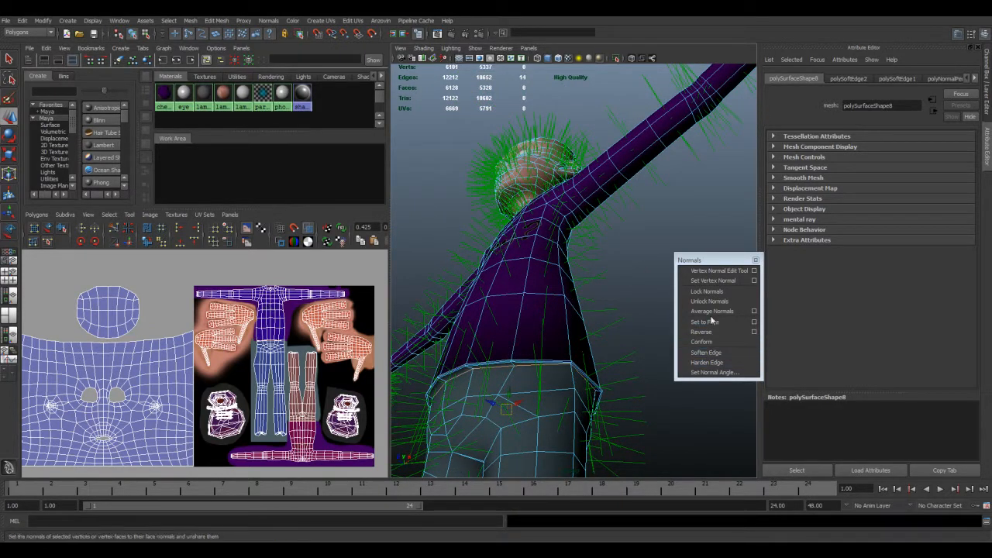
{"action": "left_click", "coordinate": [729, 362]}
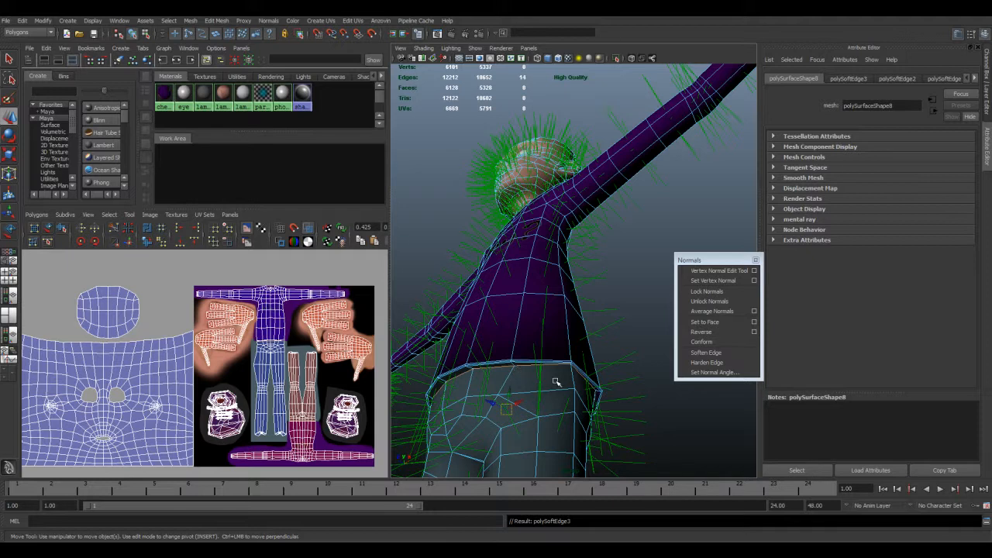
Harden the upper and lower edge loops around the sole of one shoe.
{"action": "left_click_drag", "start_coordinate": [541, 368], "coordinate": [536, 414], "text": "alt"}
{"action": "middle_click_drag", "start_coordinate": [536, 414], "coordinate": [537, 227], "text": "alt"}
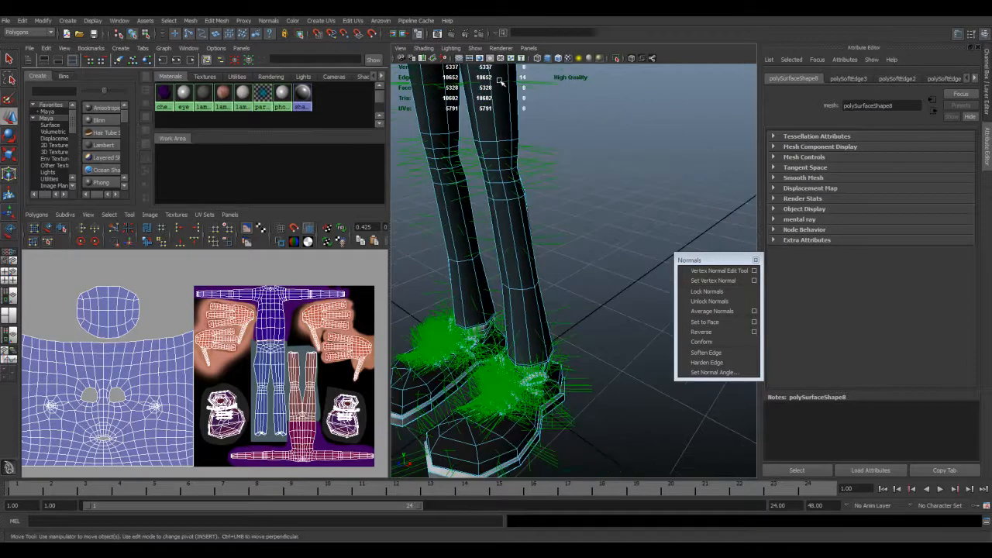
{"action": "double_click", "coordinate": [518, 463]}
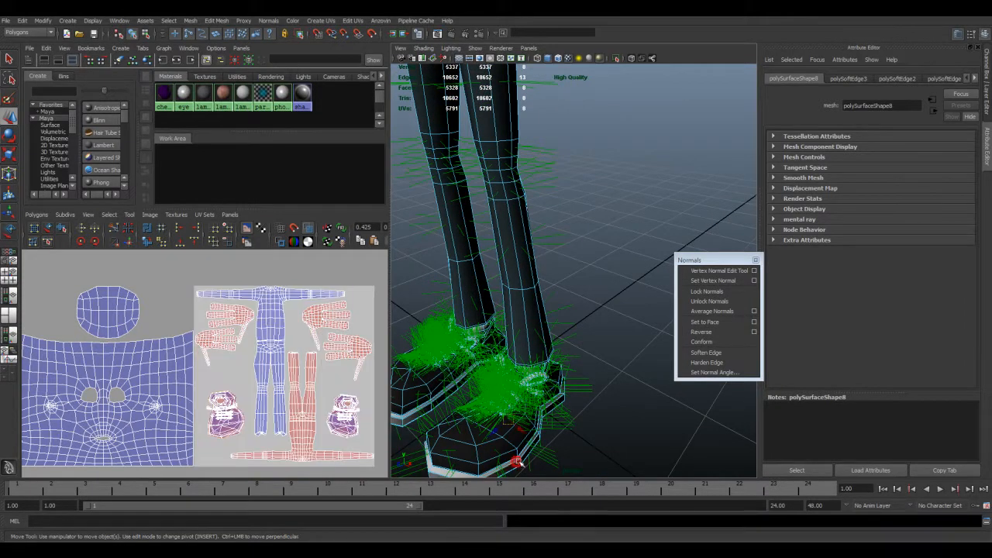
{"action": "left_click_drag", "start_coordinate": [524, 460], "coordinate": [528, 452], "text": "alt"}
{"action": "key", "text": "f"}
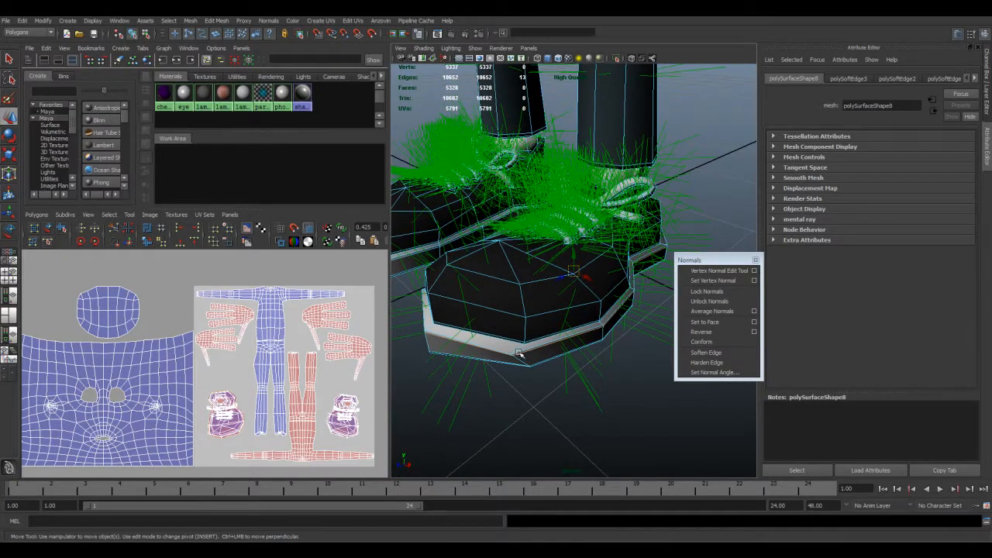
{"action": "left_click", "coordinate": [731, 363]}
{"action": "left_click", "coordinate": [538, 366]}
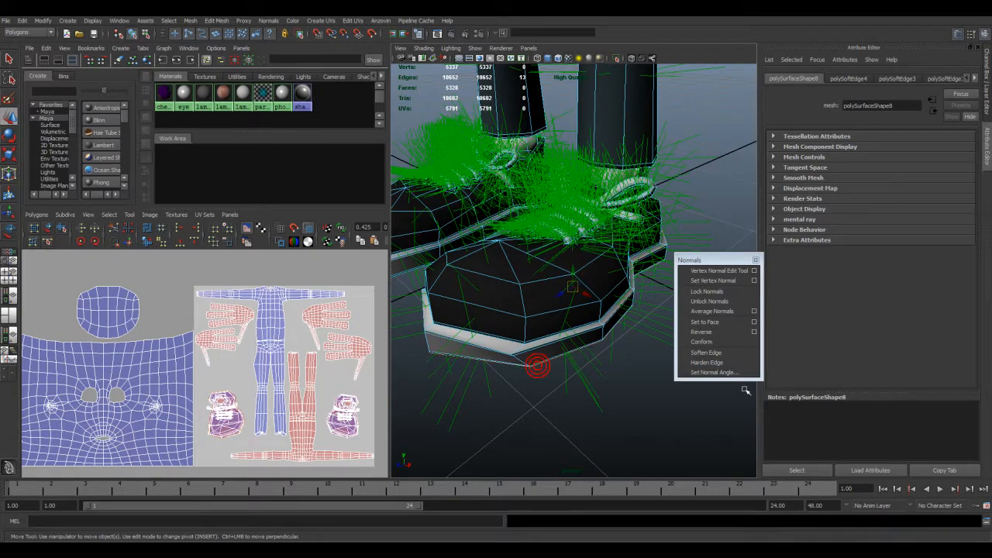
{"action": "left_click", "coordinate": [722, 363]}
Harden the edge loop around the bottom cuff of the trouser leg above that shoe.
{"action": "left_click_drag", "start_coordinate": [565, 376], "coordinate": [617, 241], "text": "alt"}
{"action": "double_click", "coordinate": [616, 239]}
{"action": "left_click", "coordinate": [714, 363]}
Select the edge loop where the neck meets the shirt collar, preview the mesh smoothed, and harden the loop.
{"action": "middle_click_drag", "start_coordinate": [625, 215], "coordinate": [568, 454], "text": "alt"}
{"action": "middle_click_drag", "start_coordinate": [552, 124], "coordinate": [560, 446], "text": "alt"}
{"action": "middle_click_drag", "start_coordinate": [566, 93], "coordinate": [566, 406], "text": "alt"}
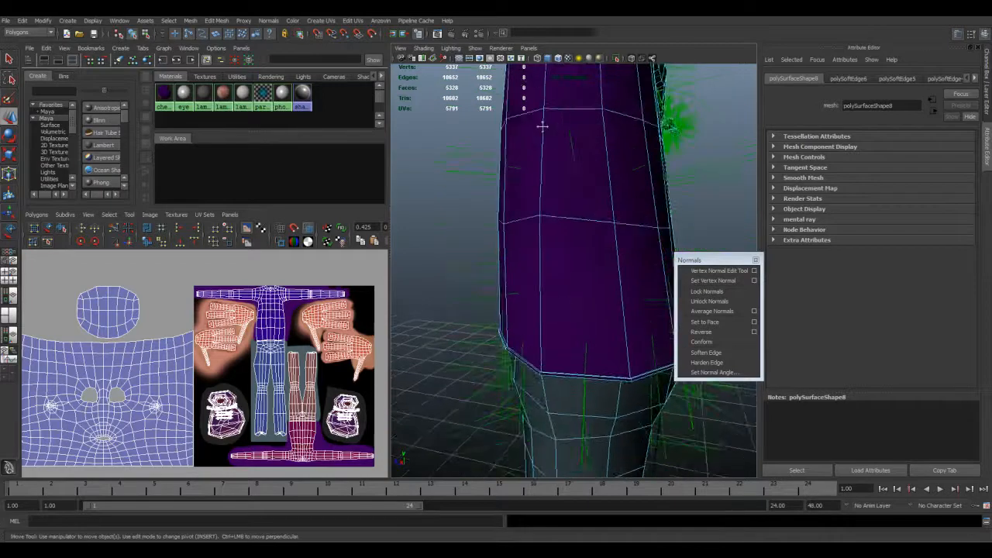
{"action": "middle_click_drag", "start_coordinate": [543, 110], "coordinate": [537, 434], "text": "alt"}
{"action": "left_click_drag", "start_coordinate": [535, 252], "coordinate": [560, 295], "text": "alt"}
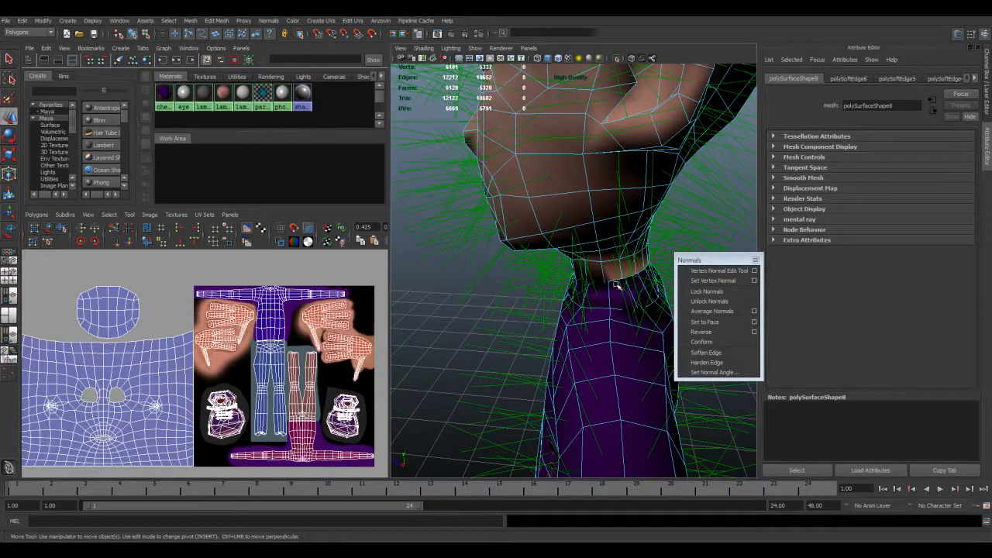
{"action": "left_click_drag", "start_coordinate": [577, 335], "coordinate": [564, 304], "text": "alt"}
{"action": "key", "text": "f"}
{"action": "key", "text": "3"}
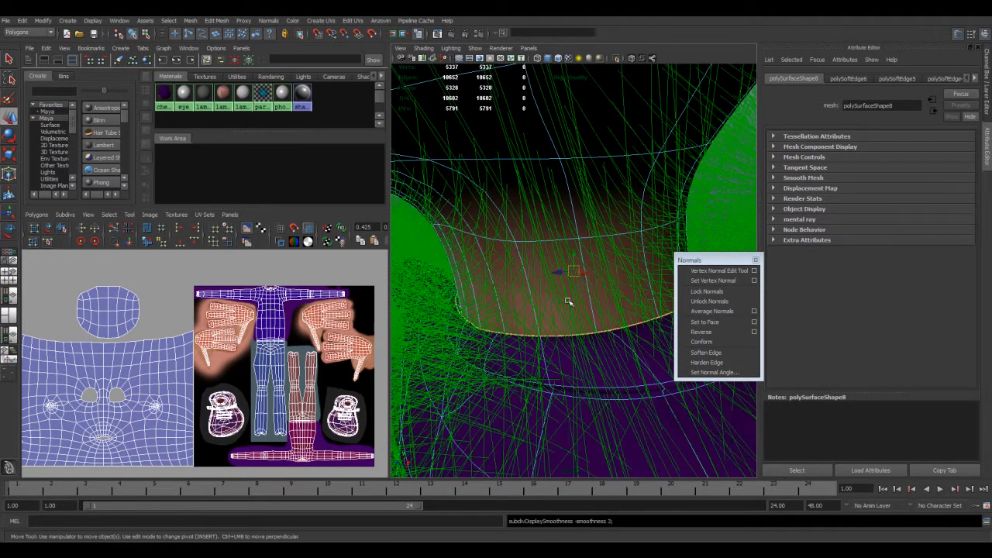
{"action": "scroll", "coordinate": [582, 306], "scroll_direction": "down", "scroll_amount": 3}
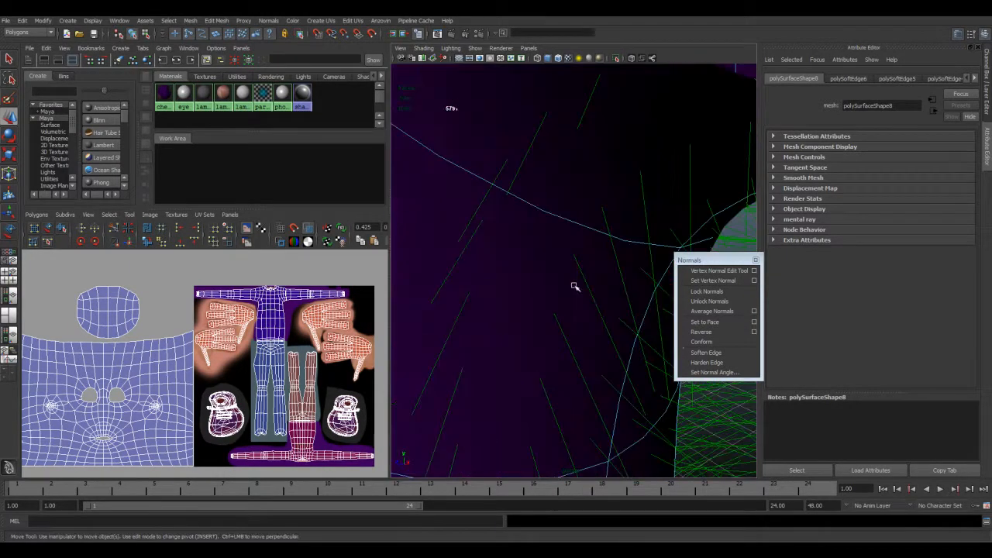
{"action": "left_click", "coordinate": [710, 362]}
Return the mesh to unsmoothed display and harden the edge loop around the shirt collar just below the neck.
{"action": "scroll", "coordinate": [643, 336], "scroll_direction": "down", "scroll_amount": 10}
{"action": "scroll", "coordinate": [564, 281], "scroll_direction": "up", "scroll_amount": 10}
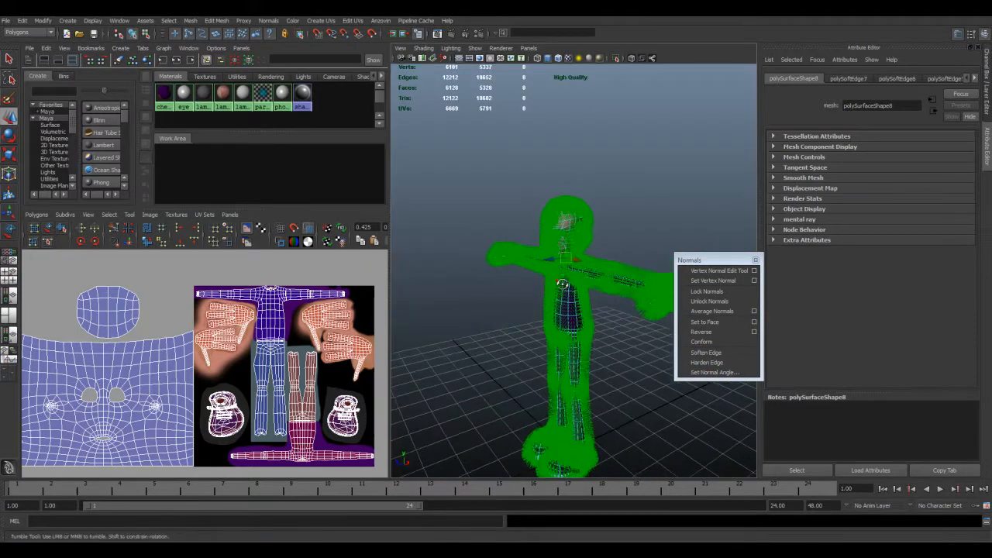
{"action": "scroll", "coordinate": [563, 277], "scroll_direction": "up", "scroll_amount": 4}
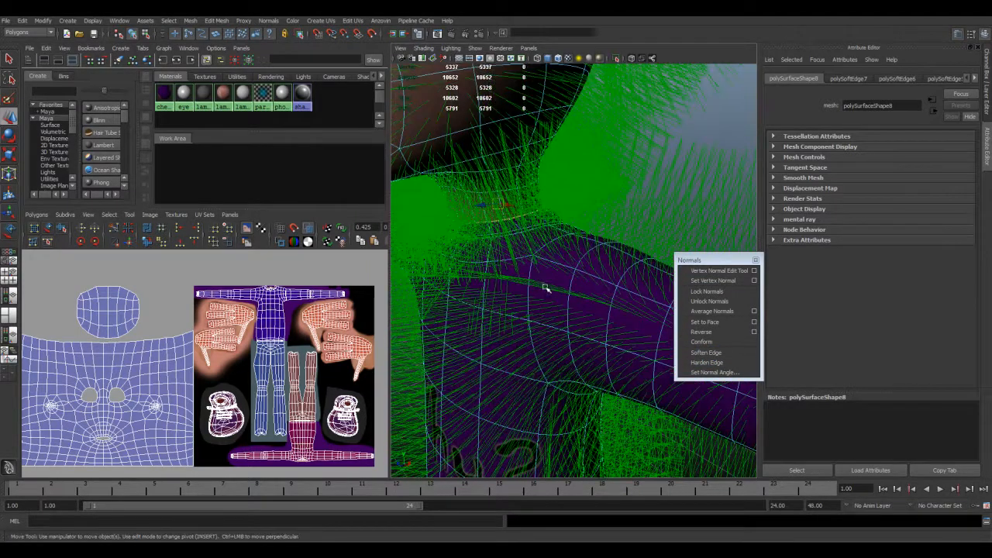
{"action": "key", "text": "1"}
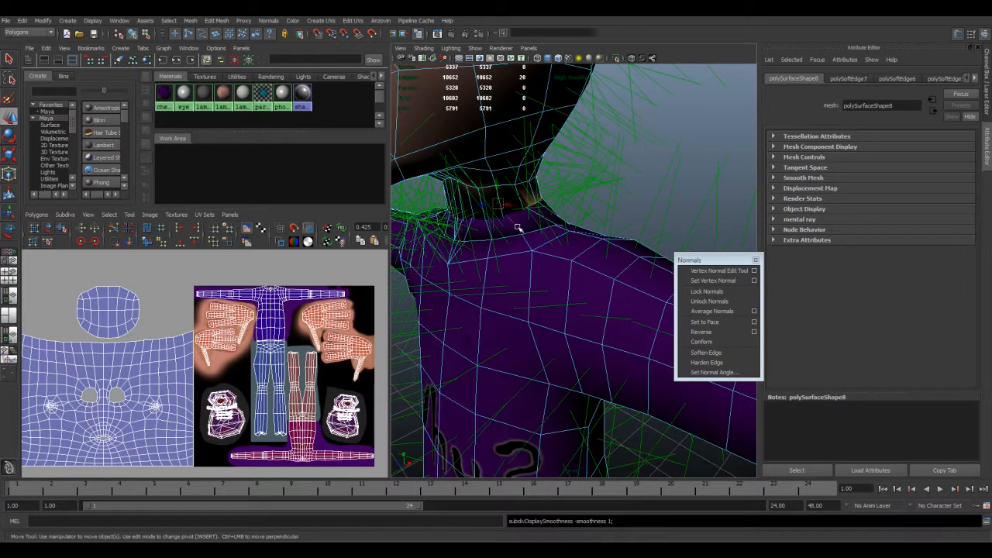
{"action": "left_click", "coordinate": [512, 234]}
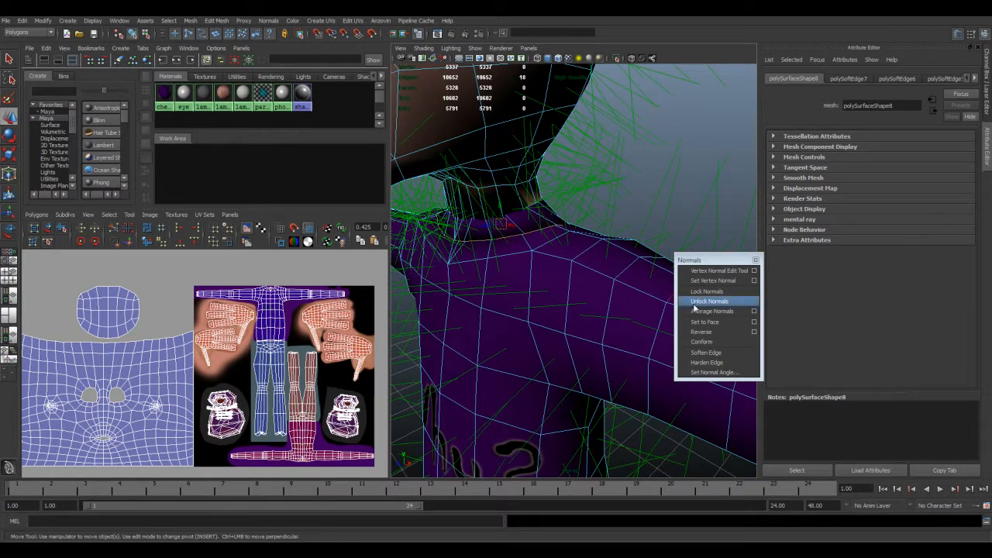
{"action": "left_click", "coordinate": [722, 367]}
Harden the edge loops around both eye sockets and the mouth opening.
{"action": "left_click_drag", "start_coordinate": [547, 217], "coordinate": [555, 262], "text": "alt"}
{"action": "middle_click_drag", "start_coordinate": [555, 262], "coordinate": [568, 330], "text": "alt"}
{"action": "left_click_drag", "start_coordinate": [569, 330], "coordinate": [552, 285], "text": "alt"}
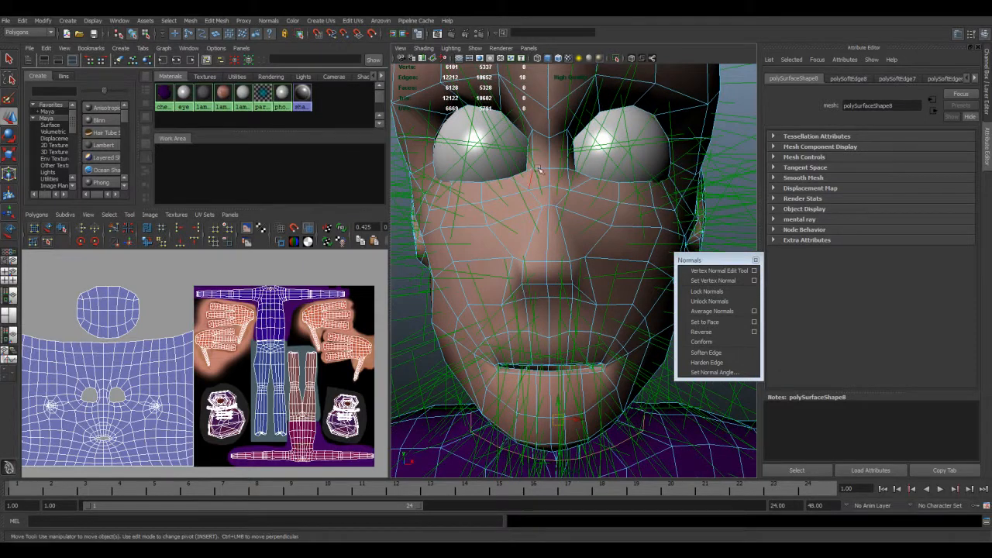
{"action": "left_click", "coordinate": [502, 178]}
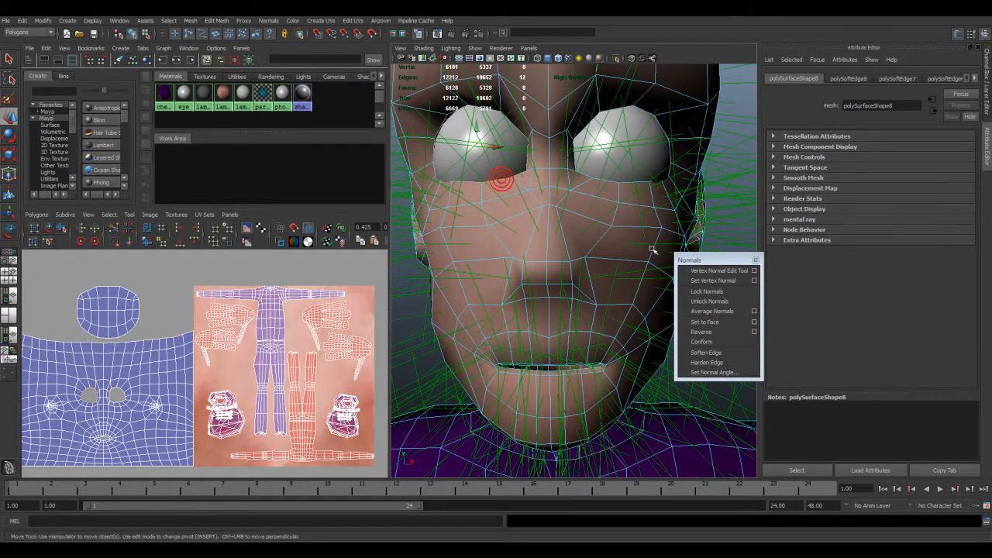
{"action": "left_click", "coordinate": [630, 184], "text": "shift"}
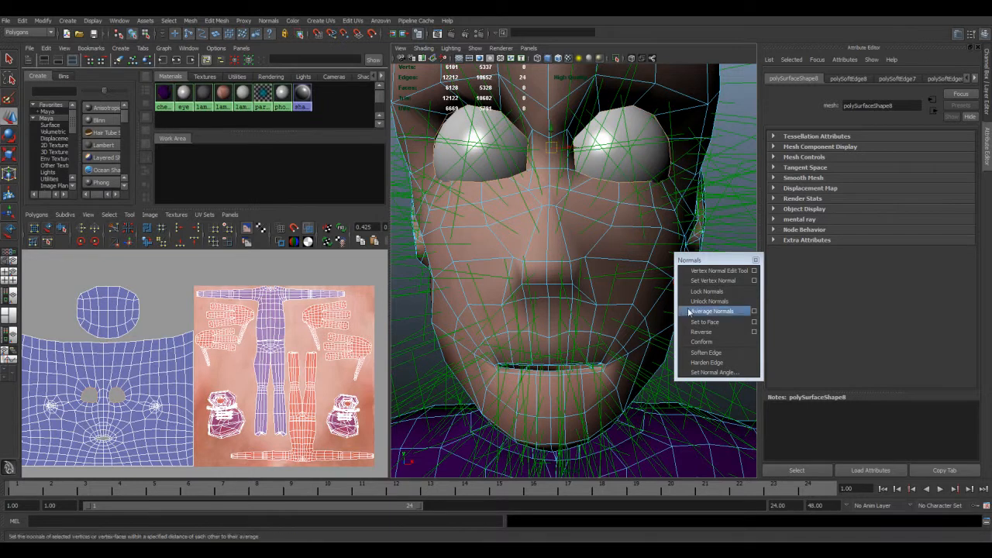
{"action": "left_click", "coordinate": [714, 362]}
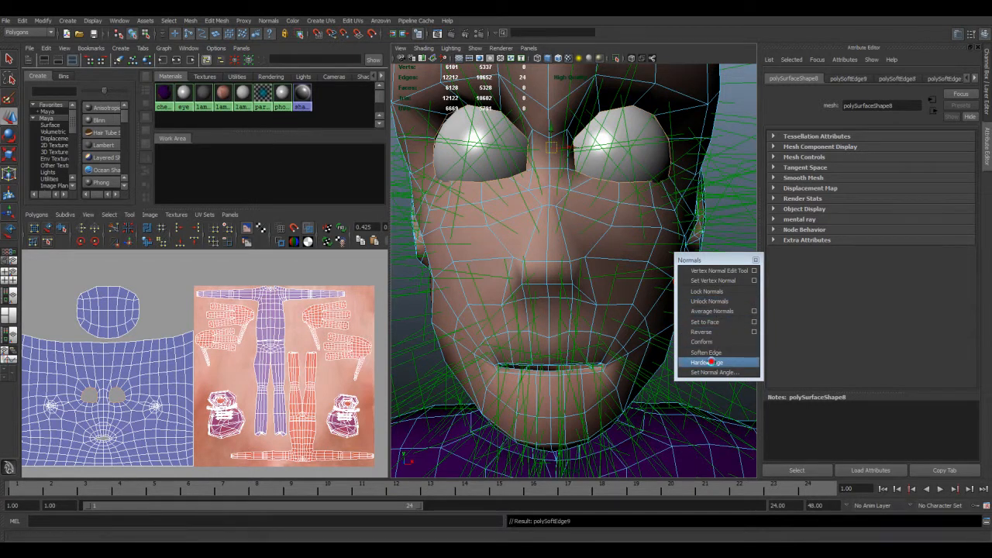
{"action": "double_click", "coordinate": [535, 369]}
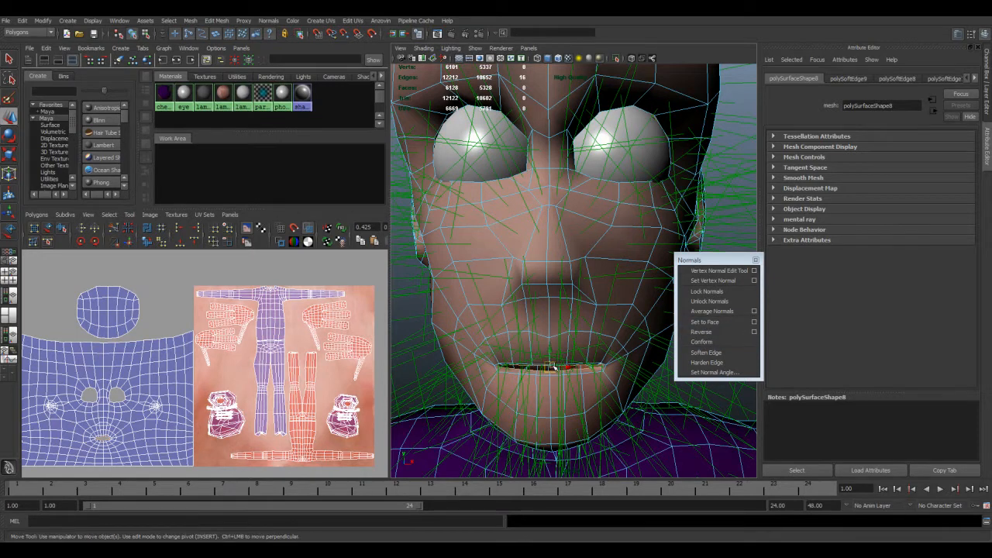
{"action": "left_click", "coordinate": [715, 362]}
Harden an edge loop on each of the character's two ears.
{"action": "mouse_move", "coordinate": [612, 328]}
{"action": "left_mouse_down", "text": "alt"}
{"action": "mouse_move", "coordinate": [623, 294]}
{"action": "mouse_move", "coordinate": [576, 303]}
{"action": "mouse_move", "coordinate": [624, 333]}
{"action": "left_mouse_up", "text": "alt"}
{"action": "left_click", "coordinate": [491, 233]}
{"action": "double_click", "coordinate": [491, 232]}
{"action": "left_click_drag", "start_coordinate": [527, 307], "coordinate": [523, 256], "text": "alt"}
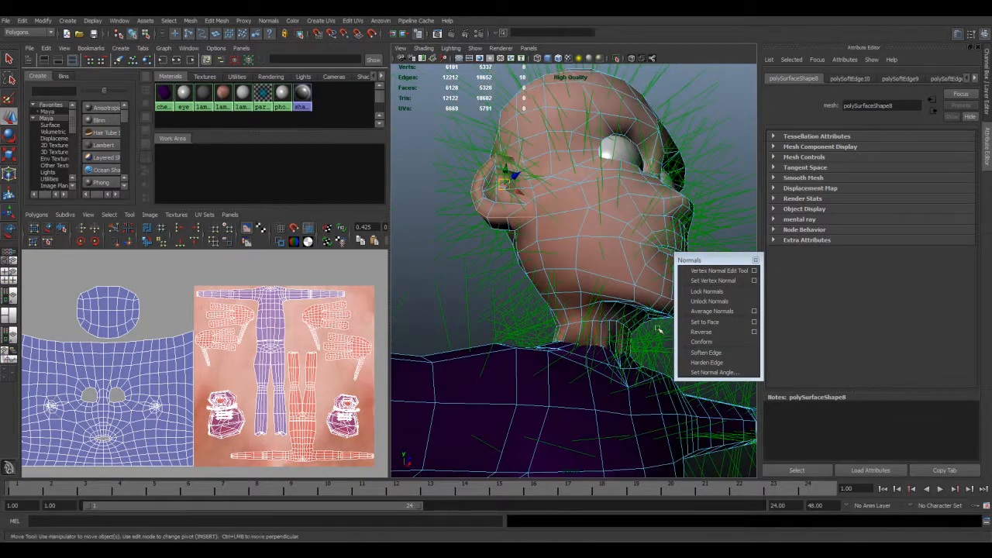
{"action": "left_click", "coordinate": [706, 363]}
{"action": "left_click_drag", "start_coordinate": [460, 183], "coordinate": [644, 221], "text": "alt"}
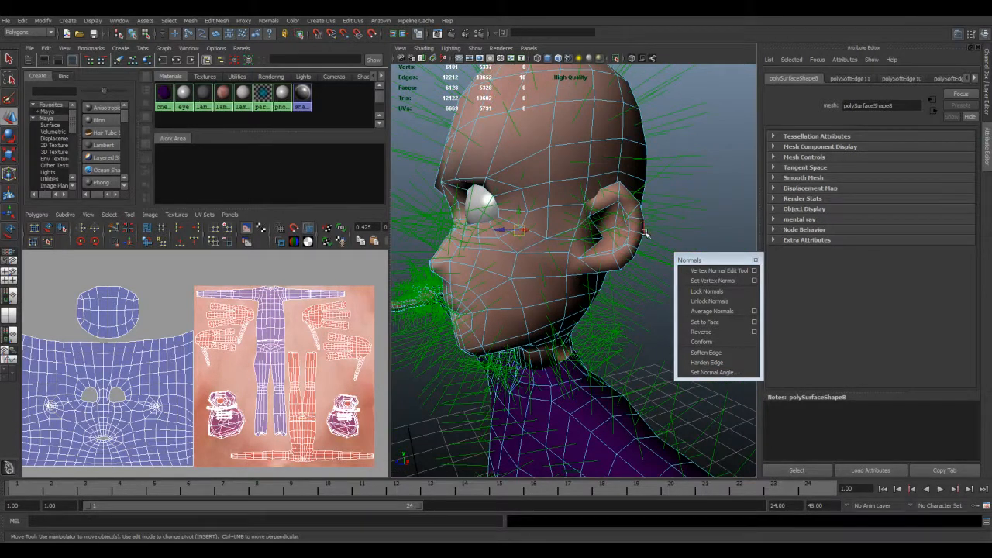
{"action": "double_click", "coordinate": [642, 245]}
{"action": "left_click", "coordinate": [708, 364]}
Return to object mode, turn on the smooth mesh preview for the character, and clear the selection.
{"action": "mouse_move", "coordinate": [619, 201]}
{"action": "left_mouse_down", "text": "alt"}
{"action": "mouse_move", "coordinate": [698, 206]}
{"action": "mouse_move", "coordinate": [621, 211]}
{"action": "left_mouse_up", "text": "alt"}
{"action": "left_click_drag", "start_coordinate": [421, 258], "coordinate": [413, 258], "text": "alt"}
{"action": "right_click_drag", "start_coordinate": [572, 189], "coordinate": [600, 175]}
{"action": "left_click", "coordinate": [596, 175]}
{"action": "left_click_drag", "start_coordinate": [552, 283], "coordinate": [587, 220], "text": "alt"}
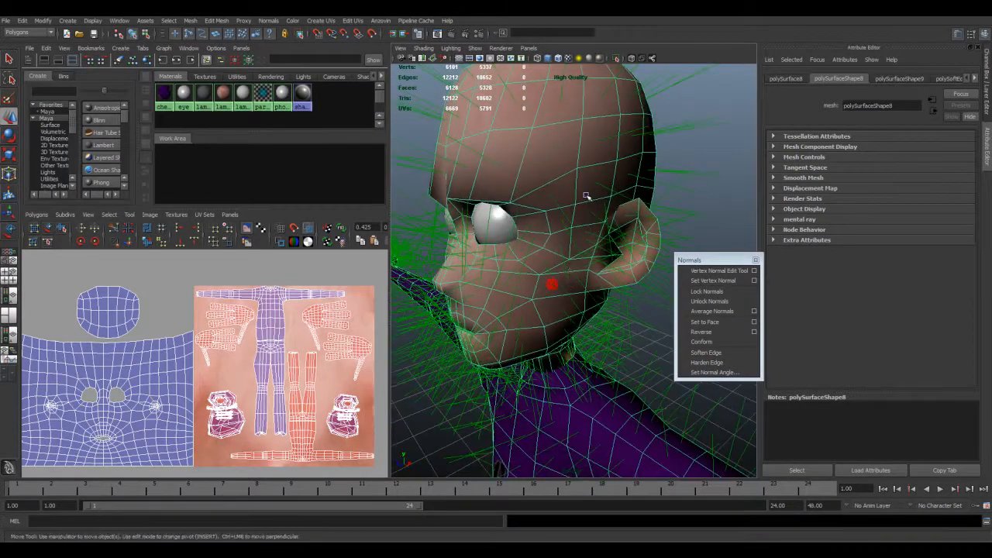
{"action": "right_click_drag", "start_coordinate": [624, 184], "coordinate": [636, 181]}
{"action": "left_click", "coordinate": [682, 177]}
{"action": "left_click_drag", "start_coordinate": [617, 283], "coordinate": [419, 205], "text": "alt"}
{"action": "scroll", "coordinate": [521, 274], "scroll_direction": "down", "scroll_amount": 3}
{"action": "left_click_drag", "start_coordinate": [541, 303], "coordinate": [501, 319], "text": "alt"}
{"action": "left_click", "coordinate": [538, 299]}
{"action": "key", "text": "3"}
{"action": "left_click", "coordinate": [708, 181]}
Examine the smoothed character's shading on the face, shirt, trousers and shoes, then on the whole figure.
{"action": "right_click_drag", "start_coordinate": [501, 319], "coordinate": [551, 355], "text": "alt"}
{"action": "middle_click_drag", "start_coordinate": [551, 354], "coordinate": [523, 232], "text": "alt"}
{"action": "left_click_drag", "start_coordinate": [522, 231], "coordinate": [576, 348], "text": "alt"}
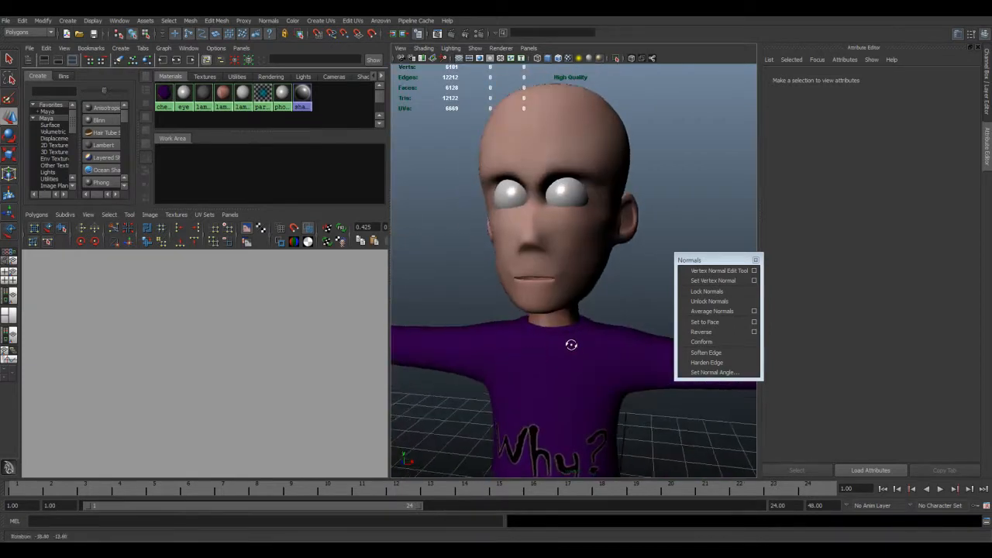
{"action": "middle_click_drag", "start_coordinate": [576, 348], "coordinate": [550, 335], "text": "alt"}
{"action": "left_click_drag", "start_coordinate": [550, 335], "coordinate": [594, 224], "text": "alt"}
{"action": "right_click_drag", "start_coordinate": [594, 224], "coordinate": [581, 346], "text": "alt"}
{"action": "middle_click_drag", "start_coordinate": [581, 346], "coordinate": [501, 155], "text": "alt"}
{"action": "left_click_drag", "start_coordinate": [511, 240], "coordinate": [567, 310], "text": "alt"}
{"action": "right_click_drag", "start_coordinate": [458, 310], "coordinate": [499, 317], "text": "alt"}
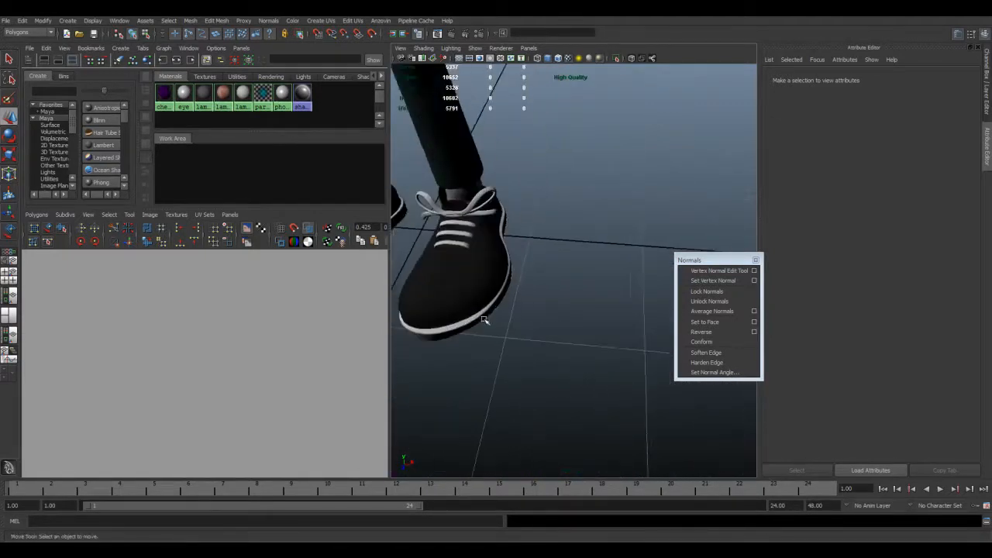
{"action": "middle_click_drag", "start_coordinate": [499, 317], "coordinate": [596, 315], "text": "alt"}
{"action": "left_click_drag", "start_coordinate": [596, 315], "coordinate": [563, 268], "text": "alt"}
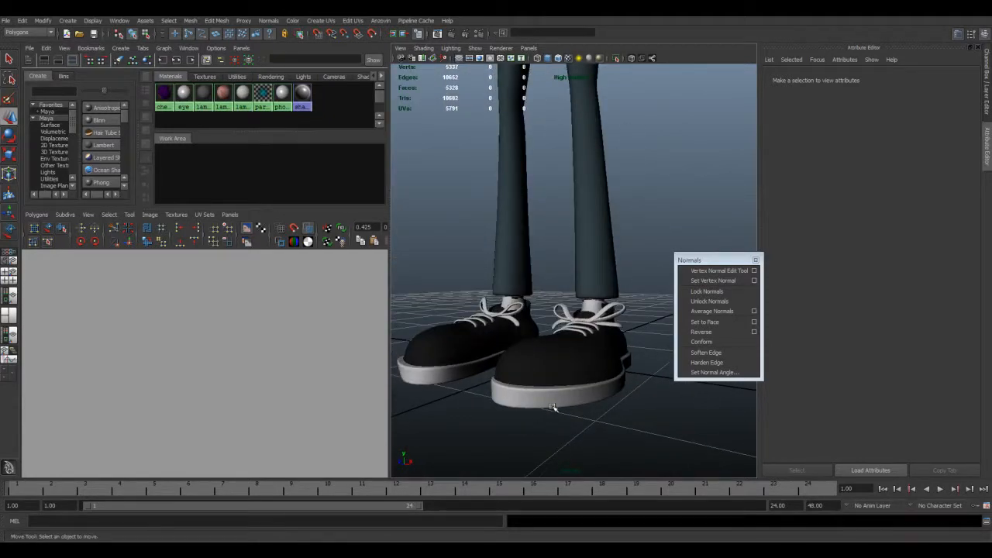
{"action": "left_click_drag", "start_coordinate": [557, 400], "coordinate": [514, 409], "text": "alt"}
{"action": "middle_click_drag", "start_coordinate": [628, 370], "coordinate": [431, 308], "text": "alt"}
{"action": "scroll", "coordinate": [483, 273], "scroll_direction": "down", "scroll_amount": 5}
{"action": "middle_click_drag", "start_coordinate": [467, 278], "coordinate": [508, 447], "text": "alt"}
{"action": "left_click_drag", "start_coordinate": [548, 314], "coordinate": [558, 337], "text": "alt"}
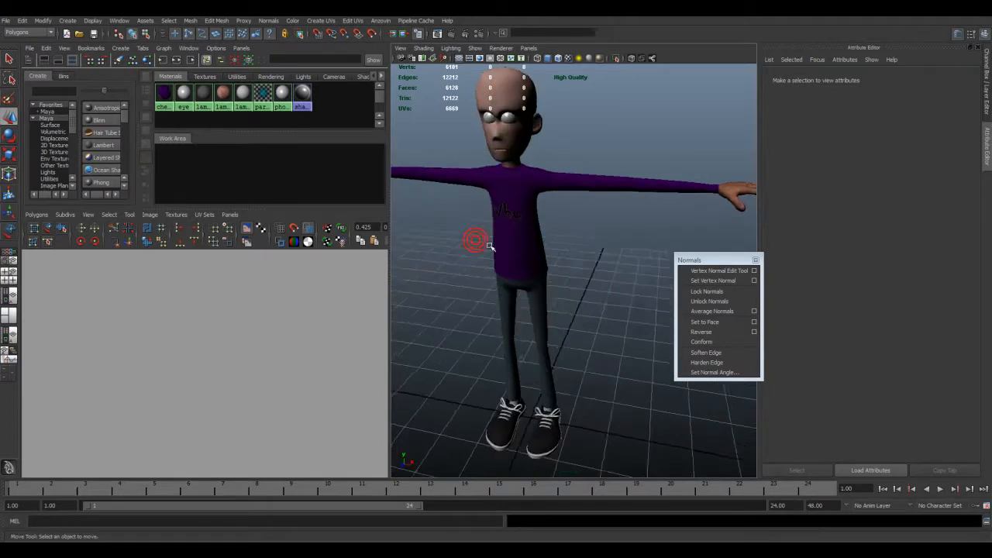
{"action": "scroll", "coordinate": [472, 237], "scroll_direction": "down", "scroll_amount": 3}
{"action": "scroll", "coordinate": [543, 236], "scroll_direction": "up", "scroll_amount": 4}
{"action": "left_click_drag", "start_coordinate": [543, 236], "coordinate": [579, 240], "text": "alt"}
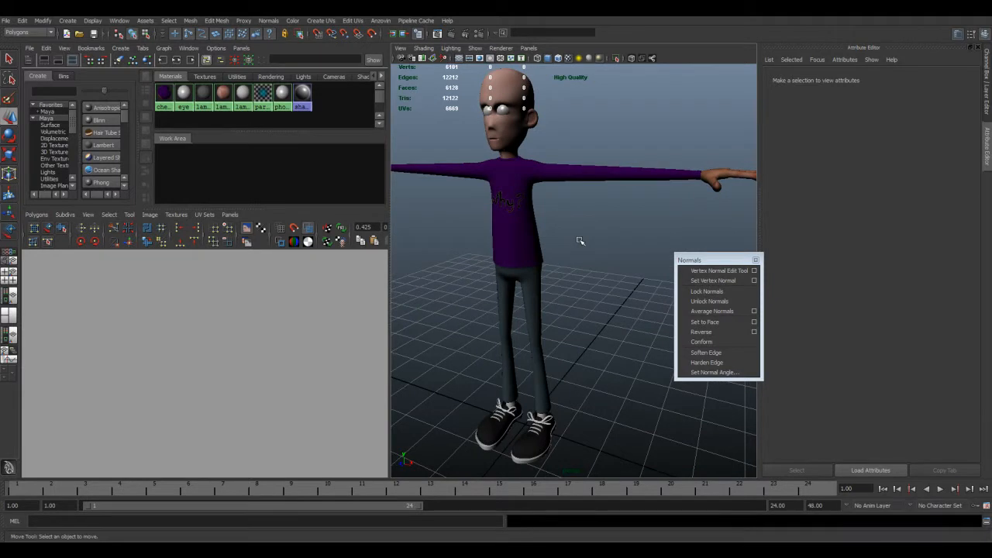